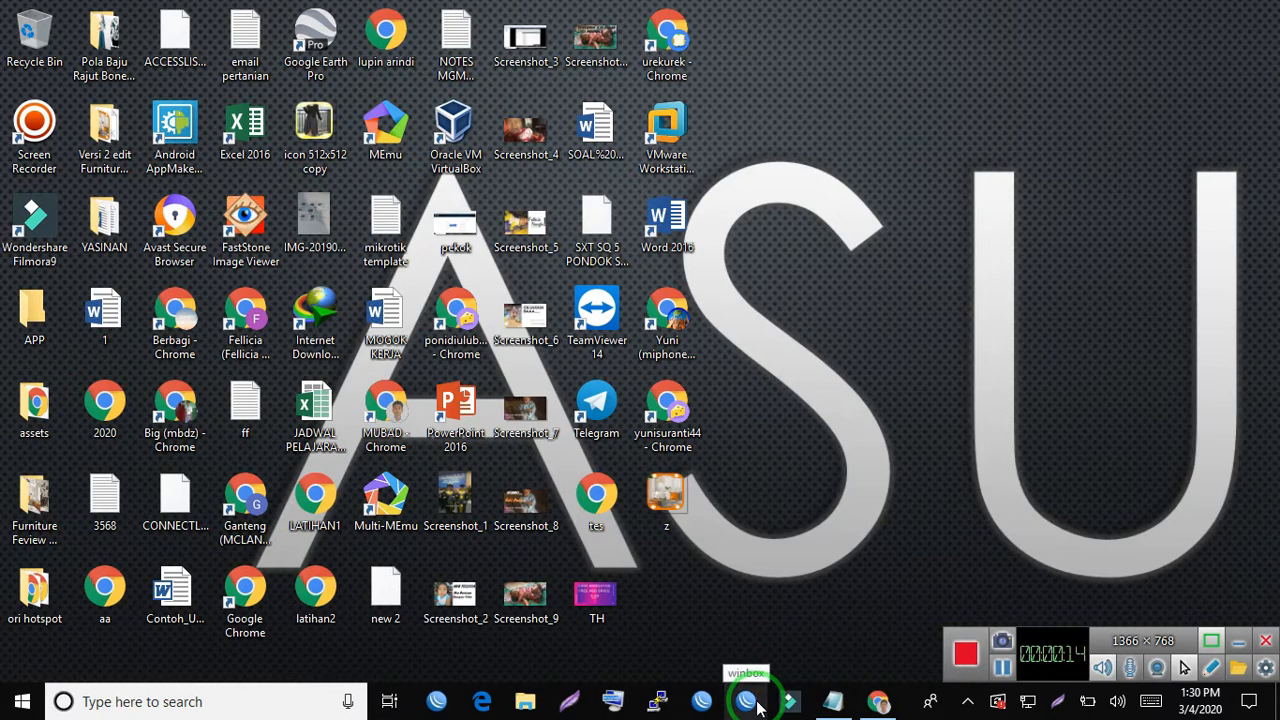
- Launch WinBox and connect as admin to the discovered MikroTik neighbor with IP address 192.168.100.1, using its MAC address
{"action": "left_click", "coordinate": [935, 493]}
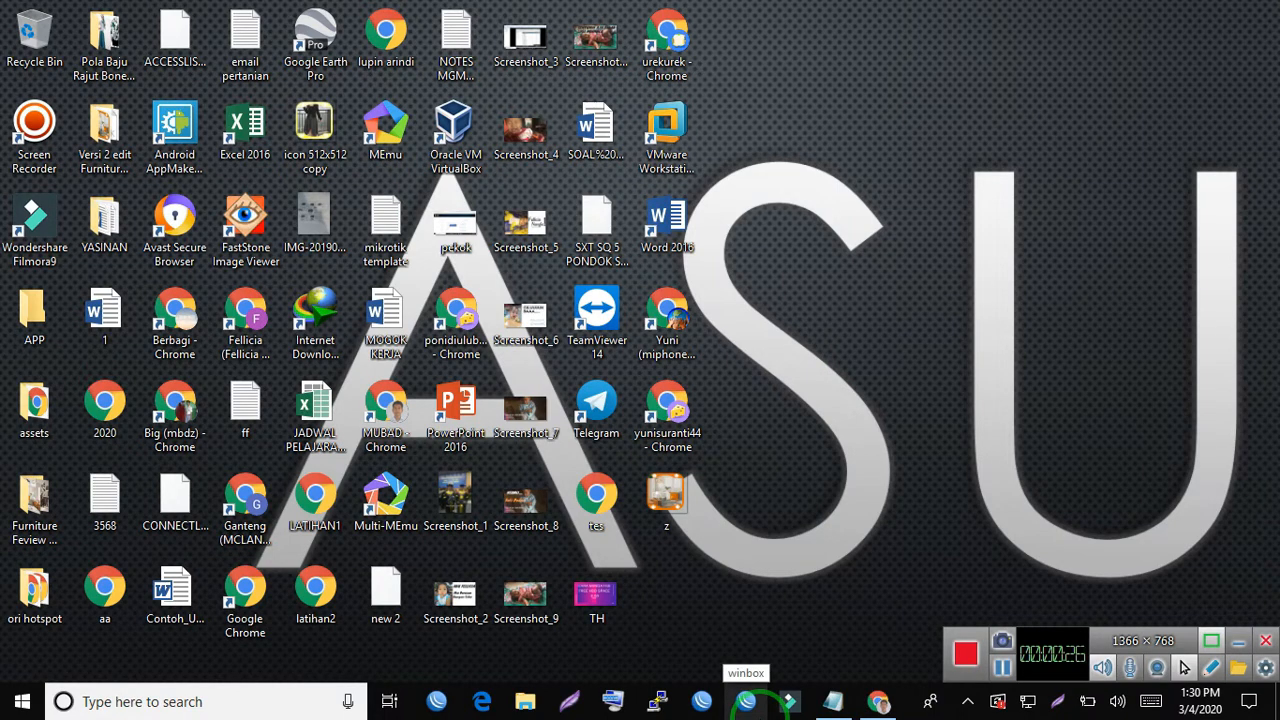
{"action": "left_click", "coordinate": [746, 701]}
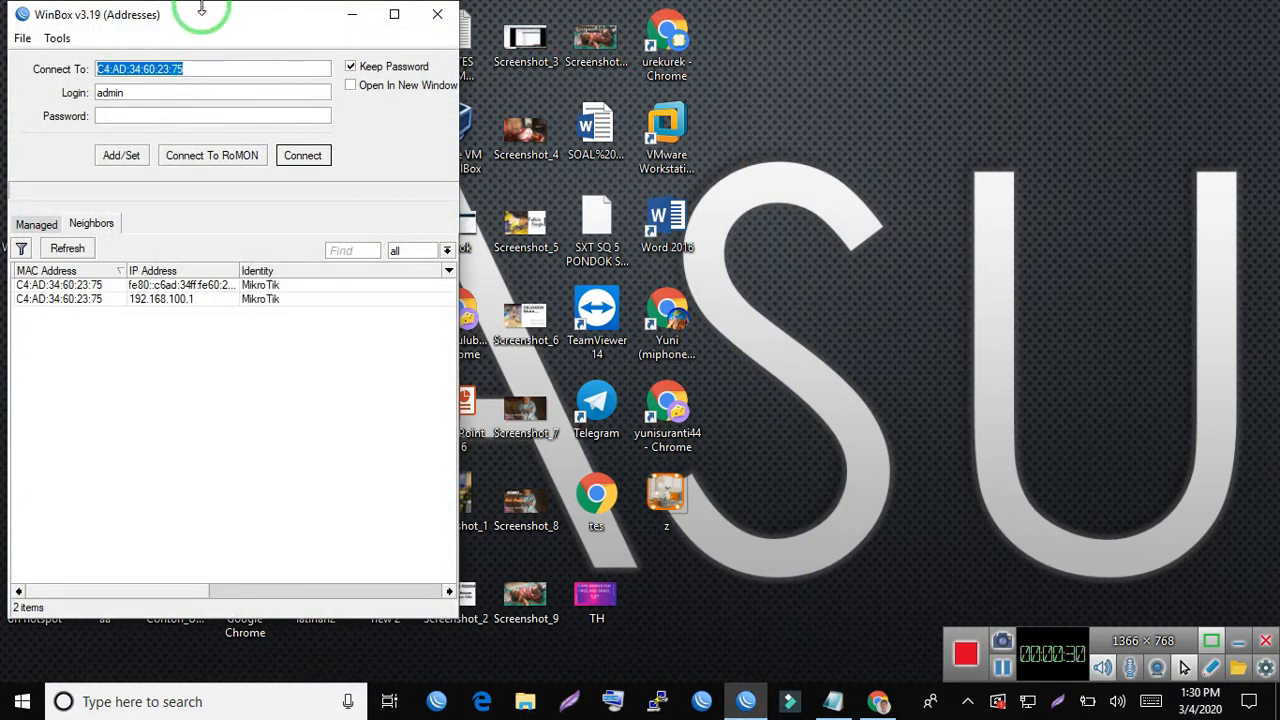
{"action": "left_click_drag", "start_coordinate": [200, 18], "coordinate": [414, 20]}
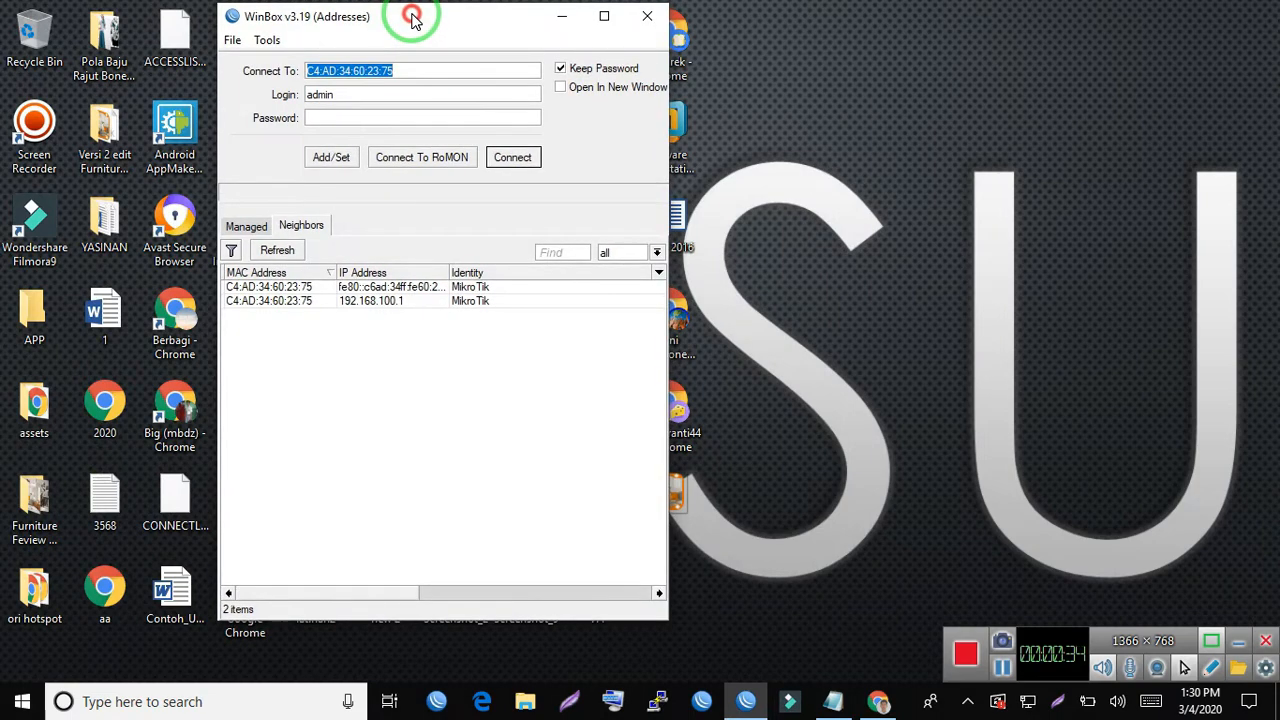
{"action": "left_click", "coordinate": [268, 302]}
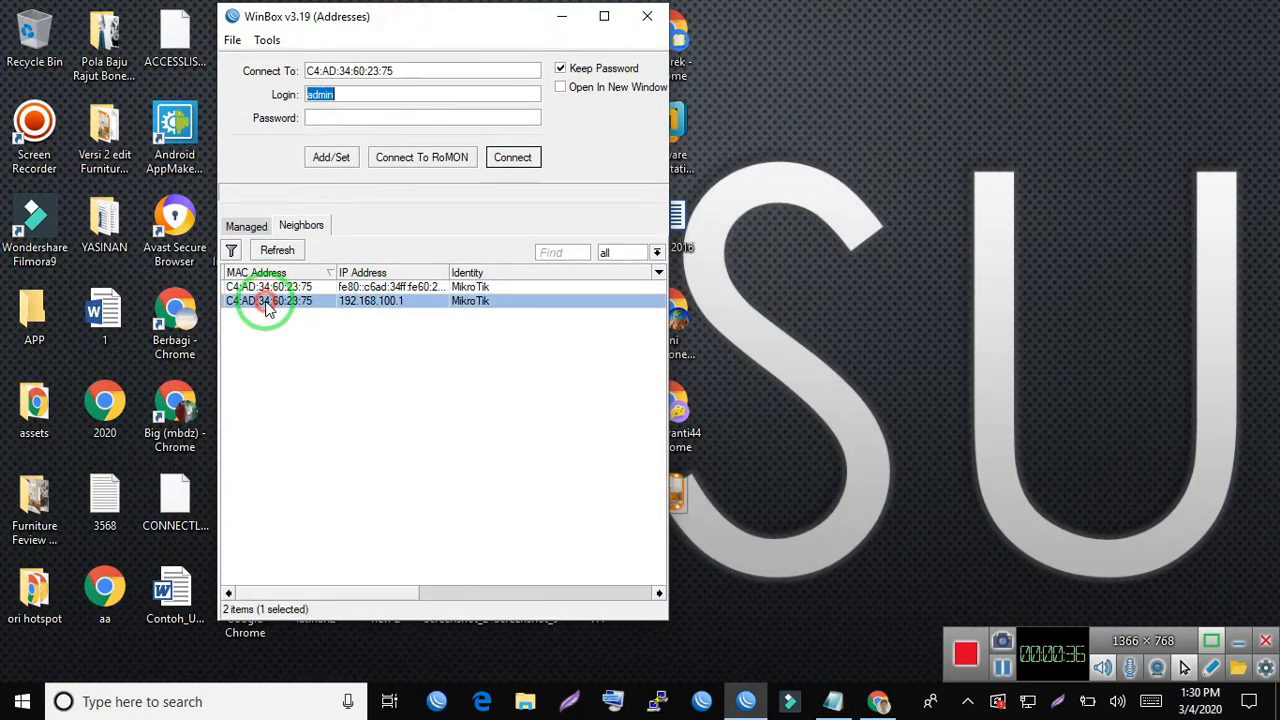
{"action": "left_click", "coordinate": [493, 157]}
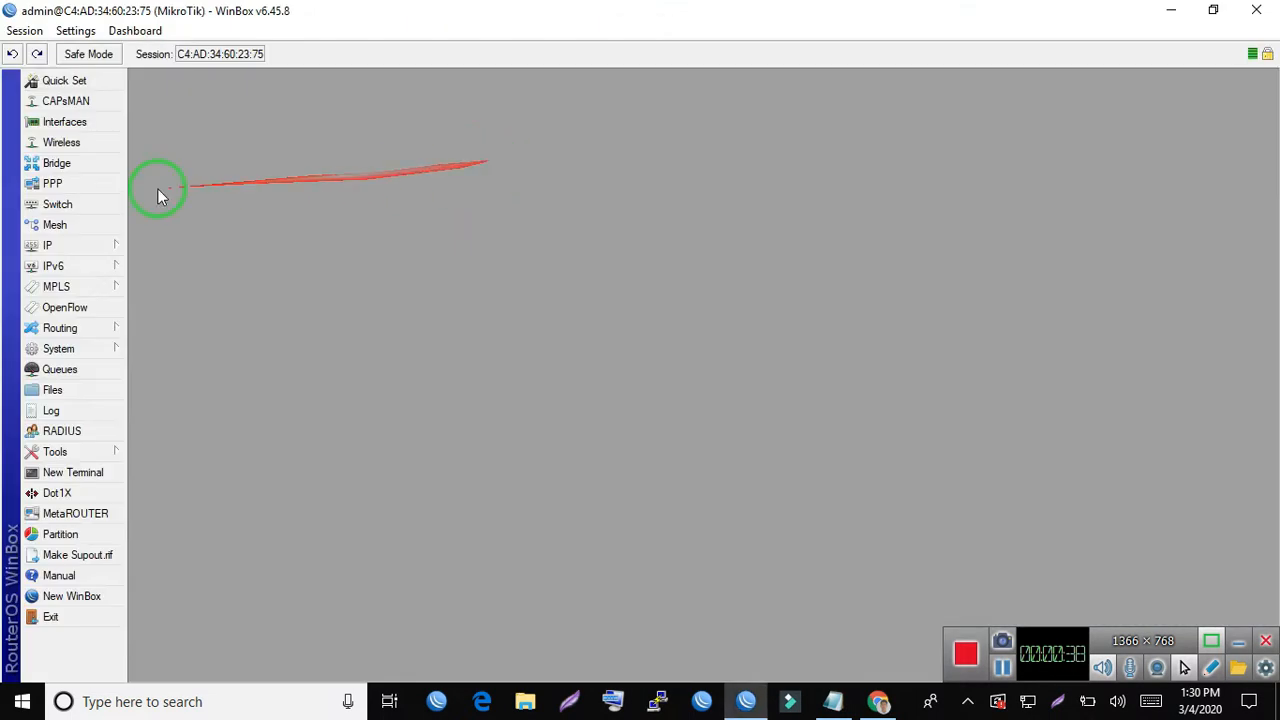
- Open the router's IP address list and check the dynamic address entry on ether1
{"action": "left_click", "coordinate": [85, 246]}
{"action": "left_click", "coordinate": [200, 217]}
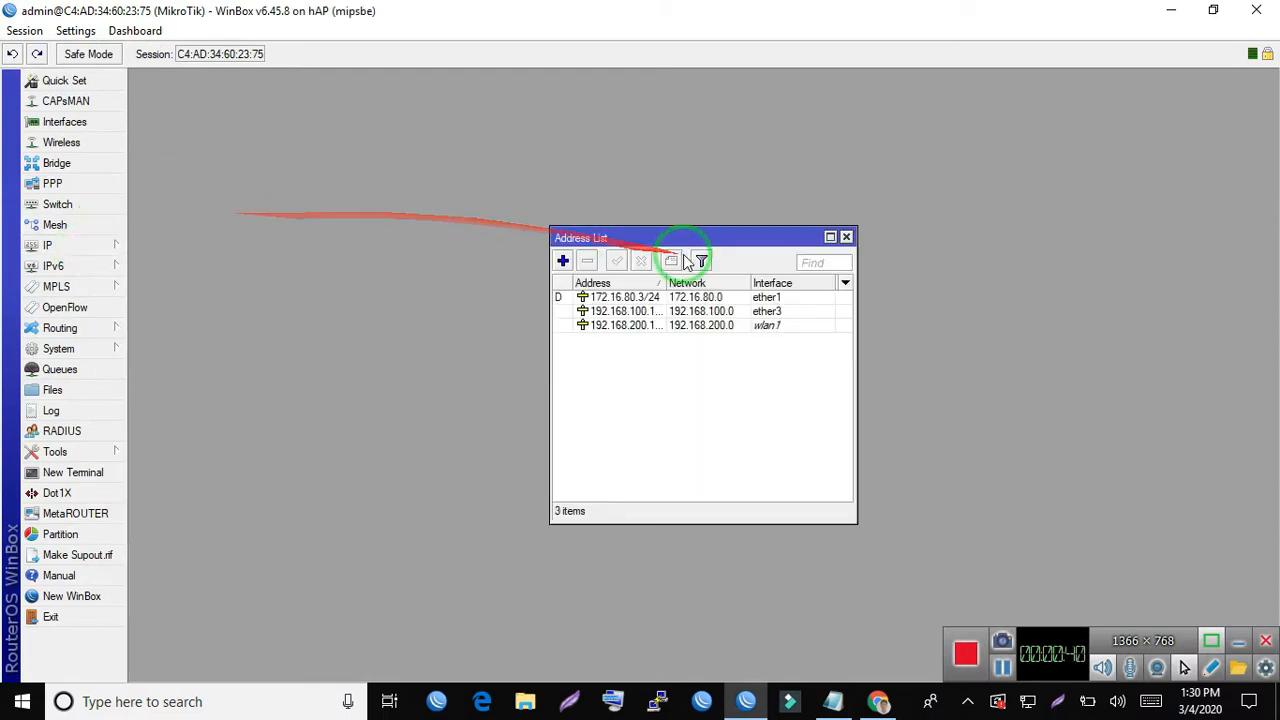
{"action": "left_click_drag", "start_coordinate": [666, 236], "coordinate": [365, 148]}
{"action": "left_click", "coordinate": [313, 212]}
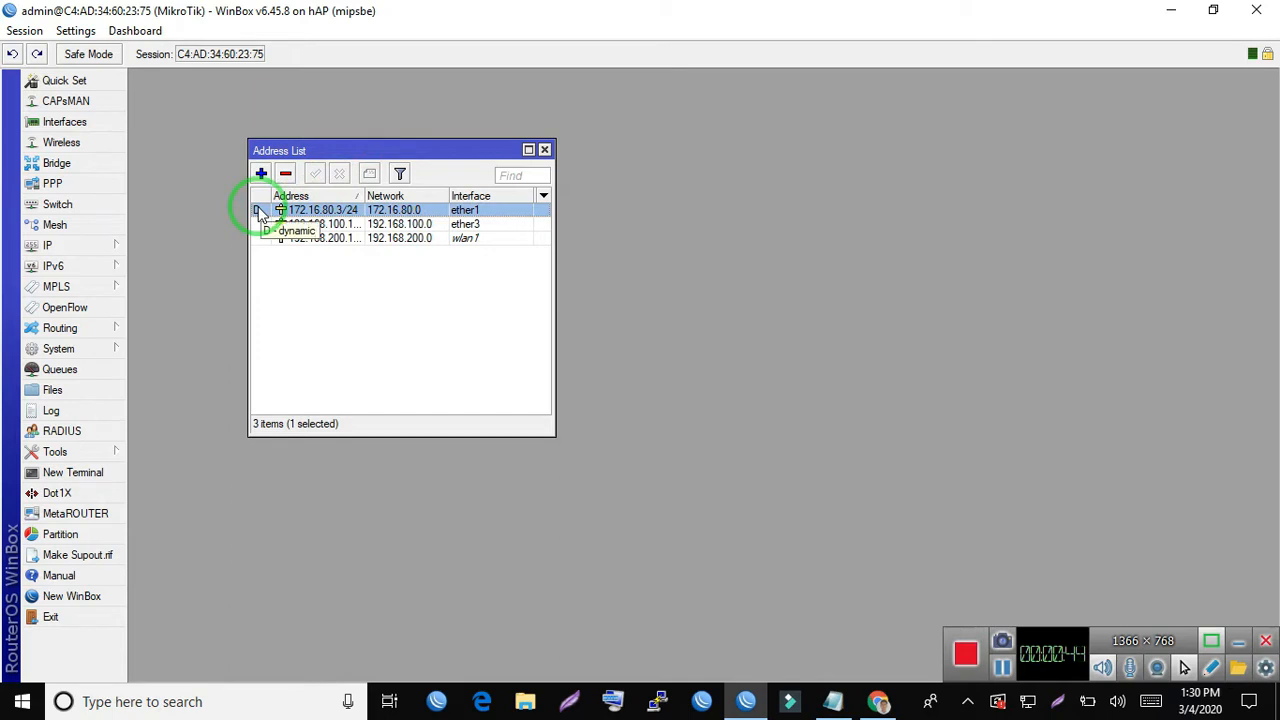
- Open the DHCP client list beside the address list and check the ether1 client's lease and status
{"action": "left_click", "coordinate": [102, 246]}
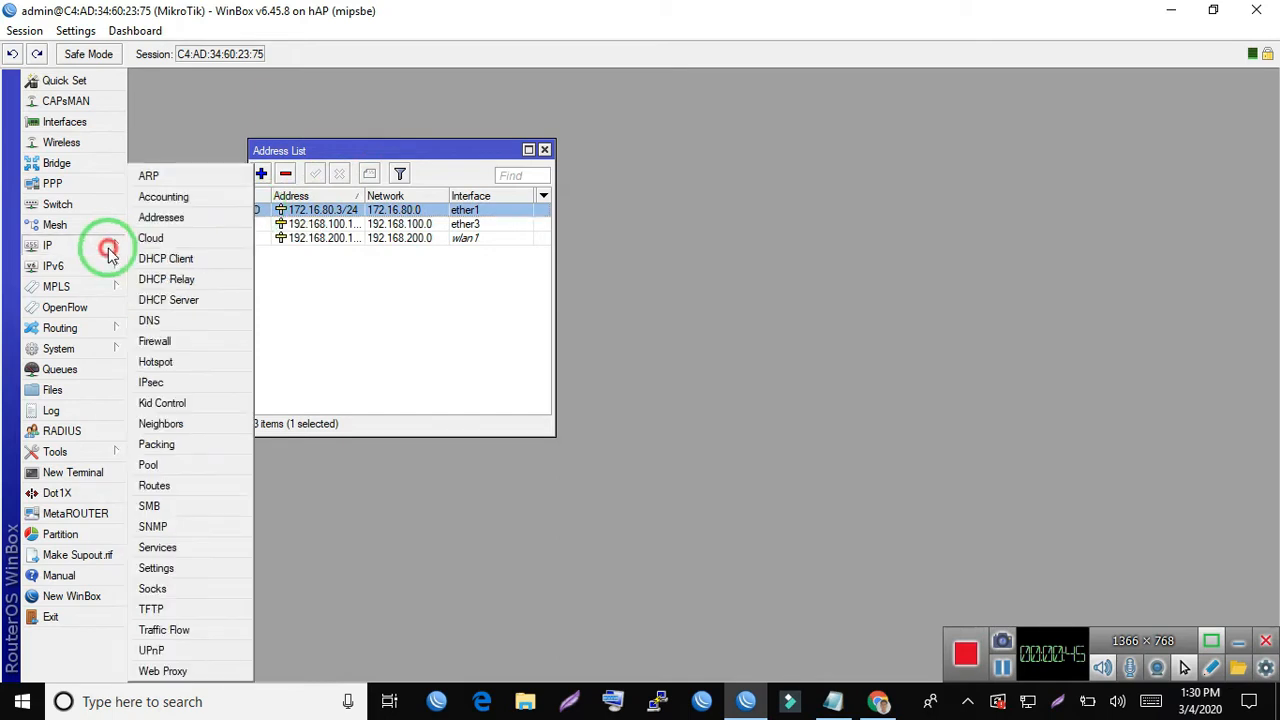
{"action": "left_click", "coordinate": [188, 258]}
{"action": "left_click_drag", "start_coordinate": [657, 220], "coordinate": [1005, 104]}
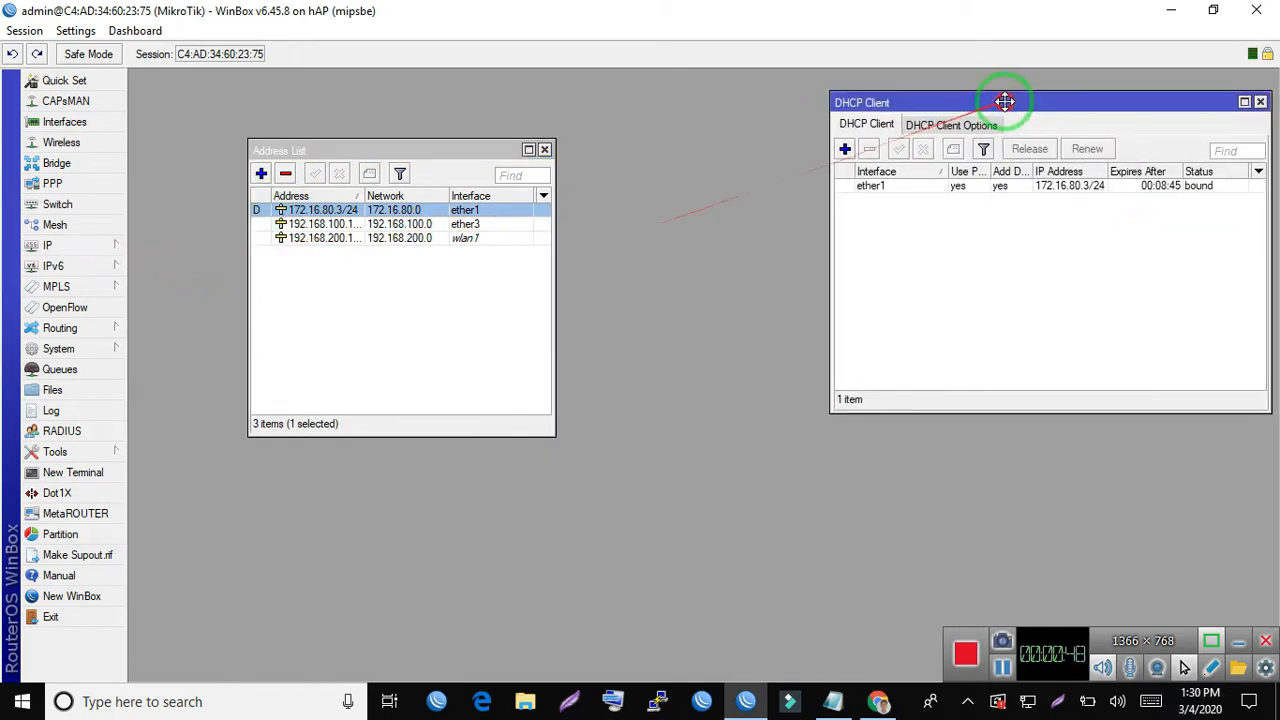
{"action": "double_click", "coordinate": [871, 187]}
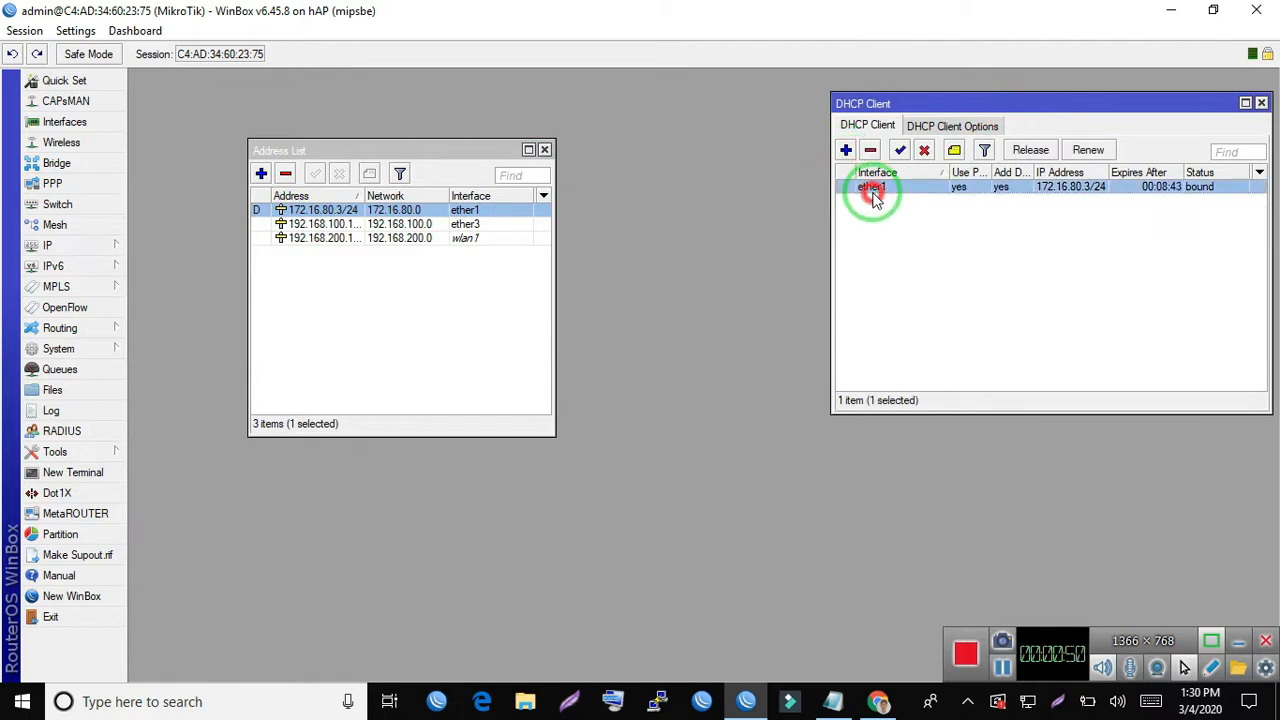
{"action": "left_click", "coordinate": [815, 278]}
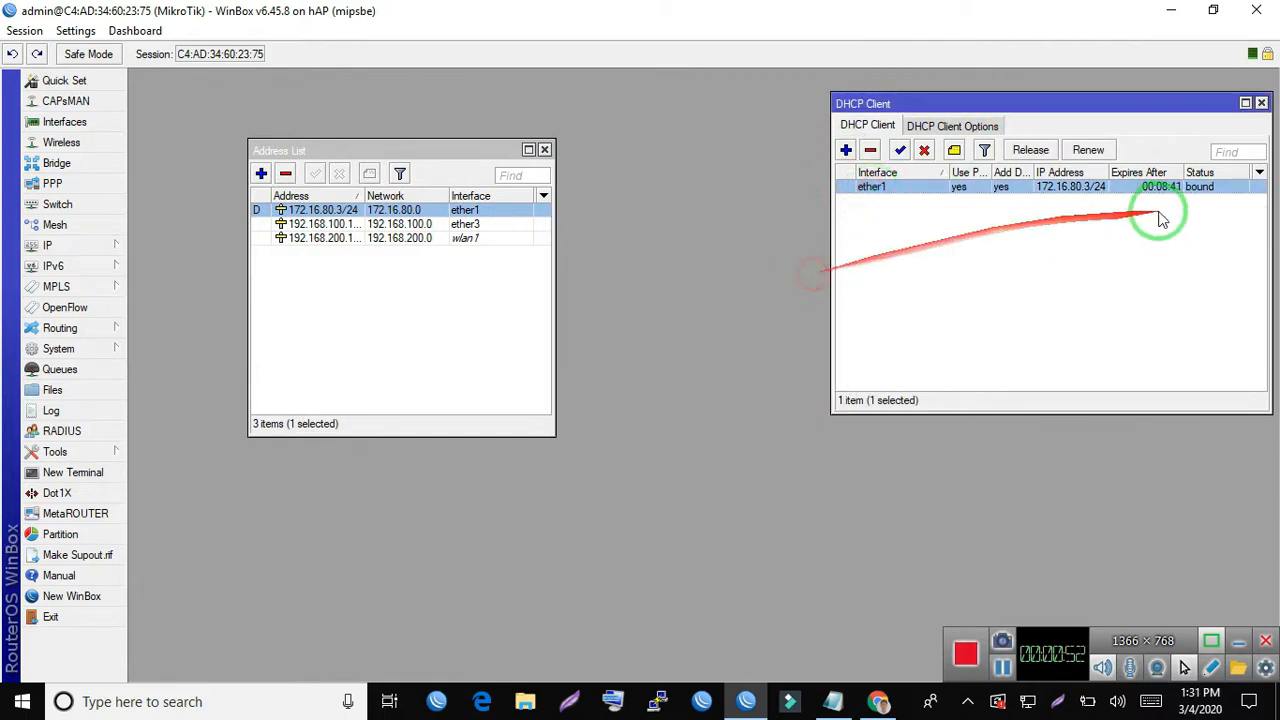
{"action": "left_click", "coordinate": [1160, 211]}
{"action": "left_click", "coordinate": [1209, 188]}
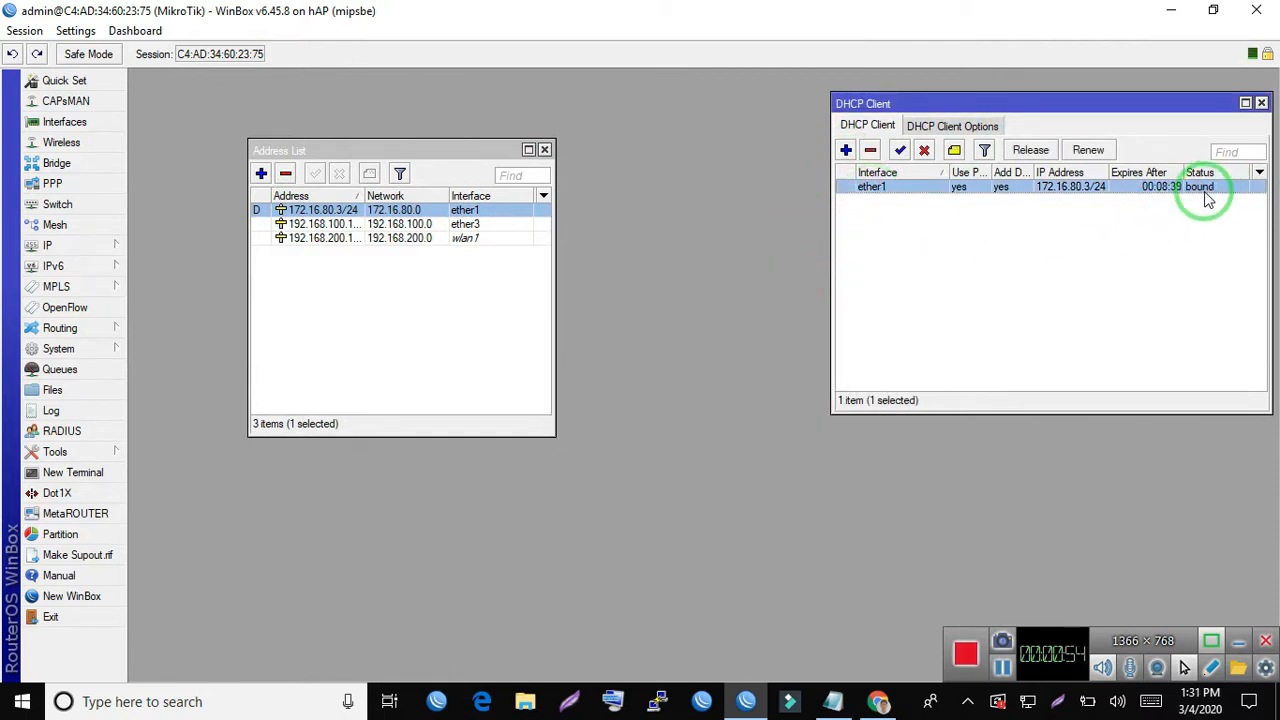
{"action": "left_click", "coordinate": [1168, 226]}
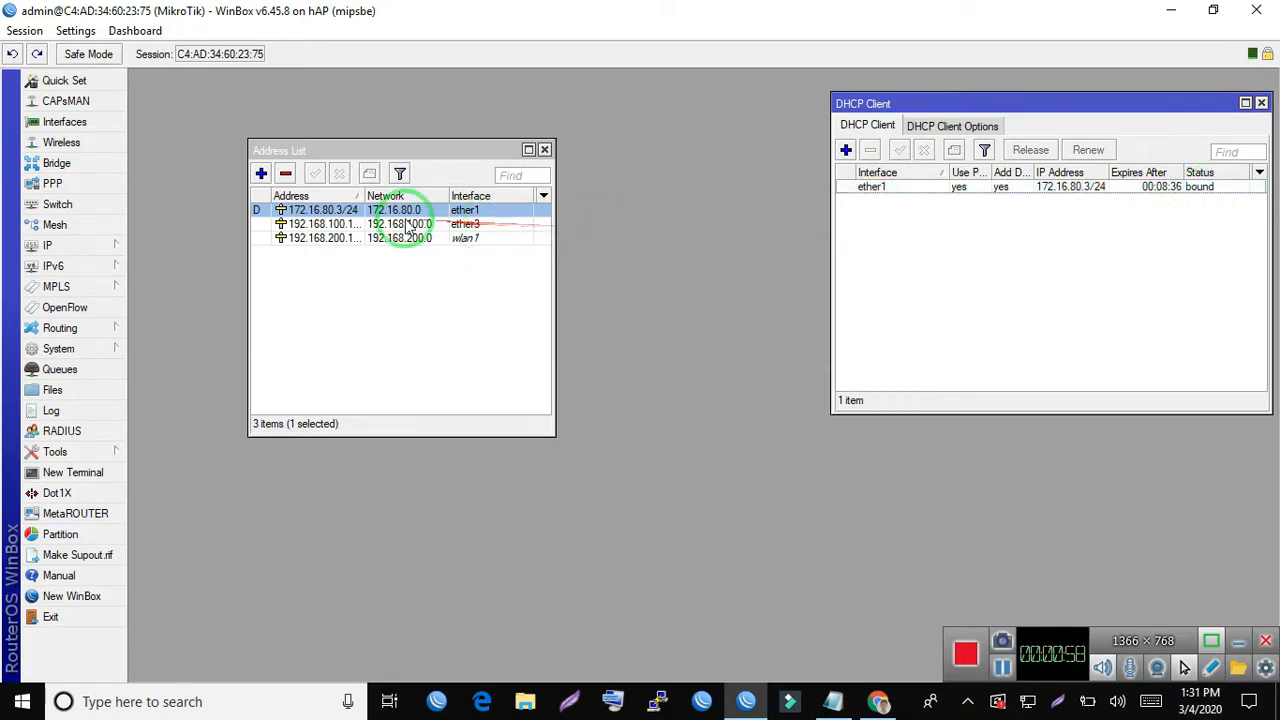
- Widen the Address column in the address list and review the ether3 and wlan1 address entries
{"action": "left_click_drag", "start_coordinate": [365, 195], "coordinate": [388, 197]}
{"action": "left_click", "coordinate": [503, 228]}
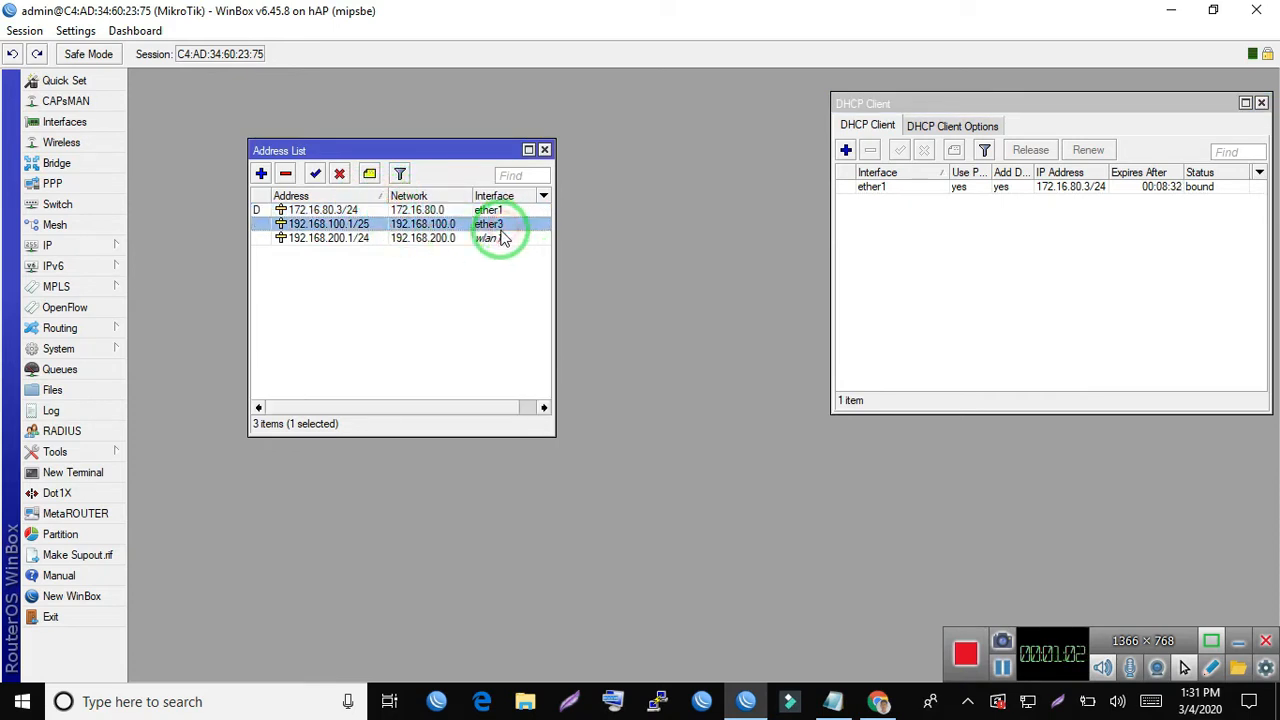
{"action": "left_click", "coordinate": [500, 240]}
{"action": "left_click", "coordinate": [343, 238]}
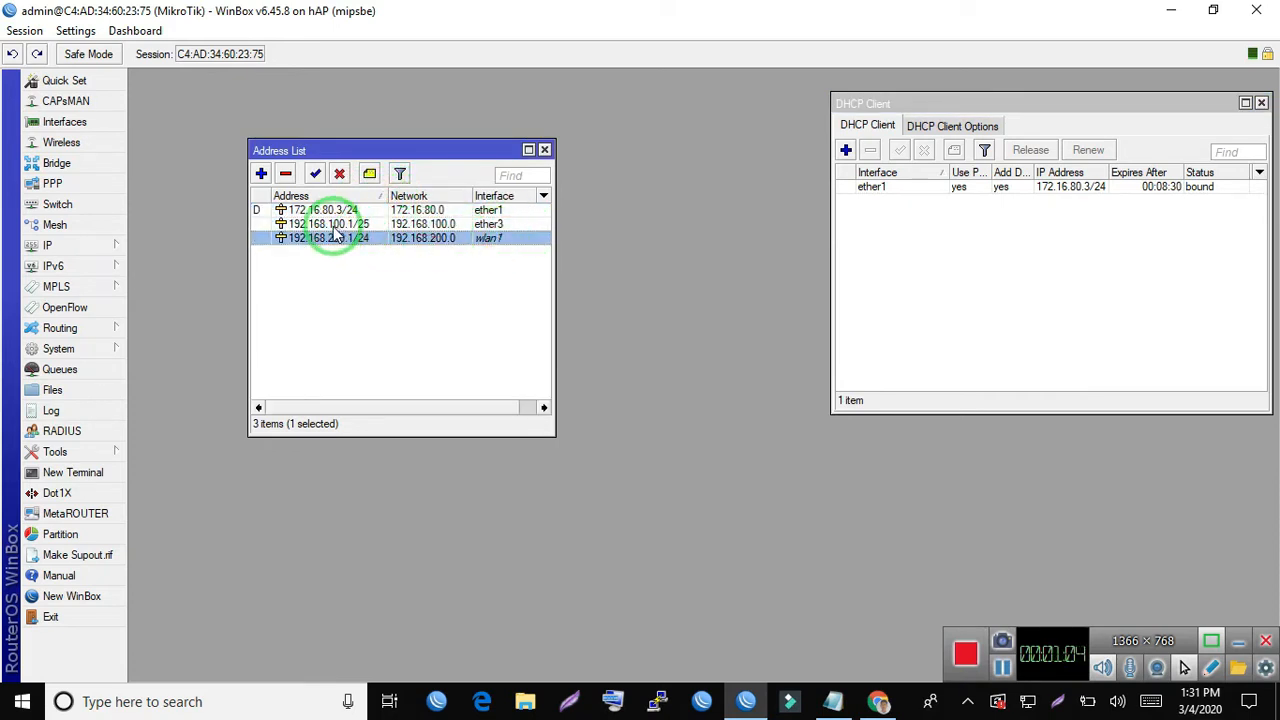
{"action": "left_click", "coordinate": [333, 226]}
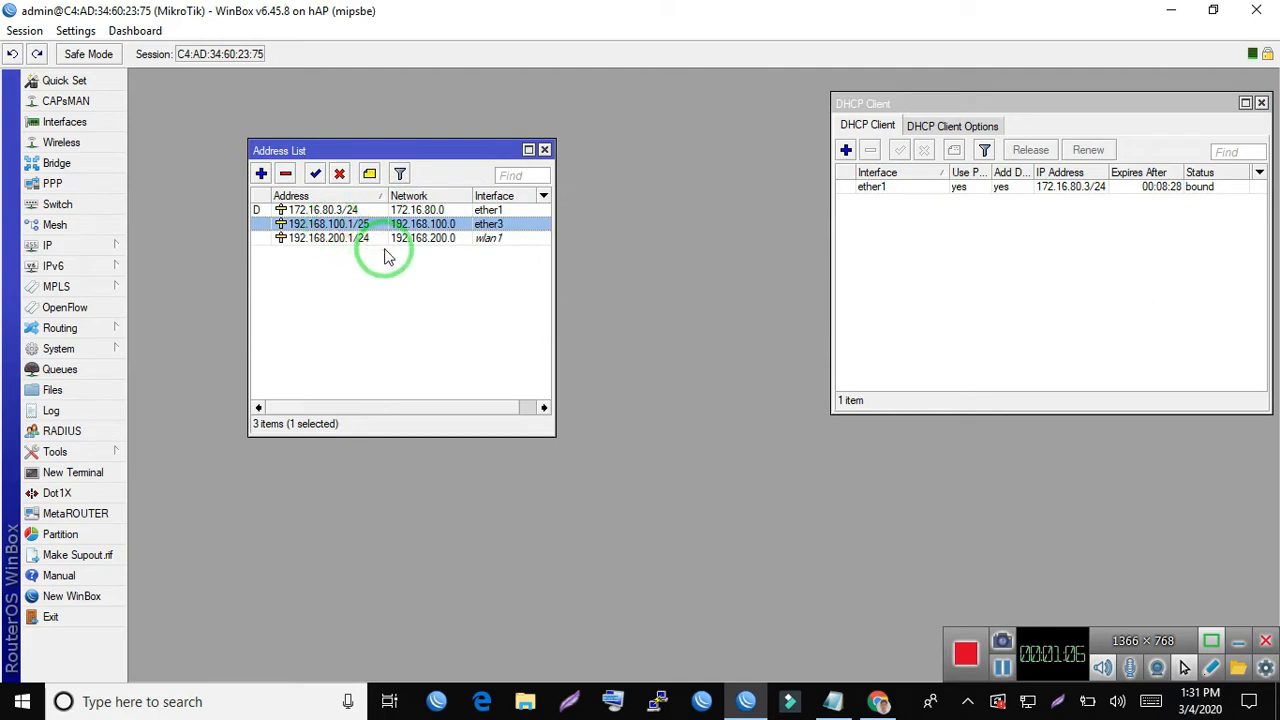
{"action": "left_click", "coordinate": [367, 250]}
{"action": "left_click", "coordinate": [325, 244]}
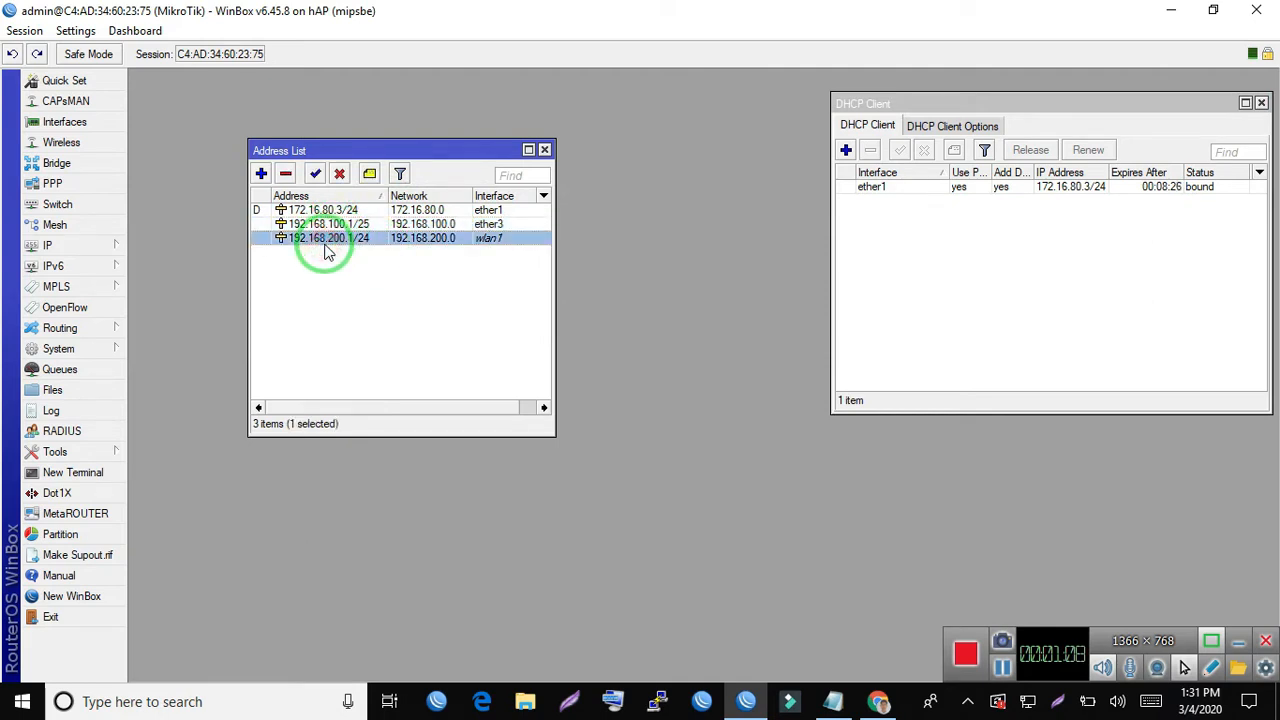
- Open the DHCP server list, review the wlan1 and ether3 servers, and inspect the dhcp1 settings without changing them
{"action": "left_click", "coordinate": [112, 250]}
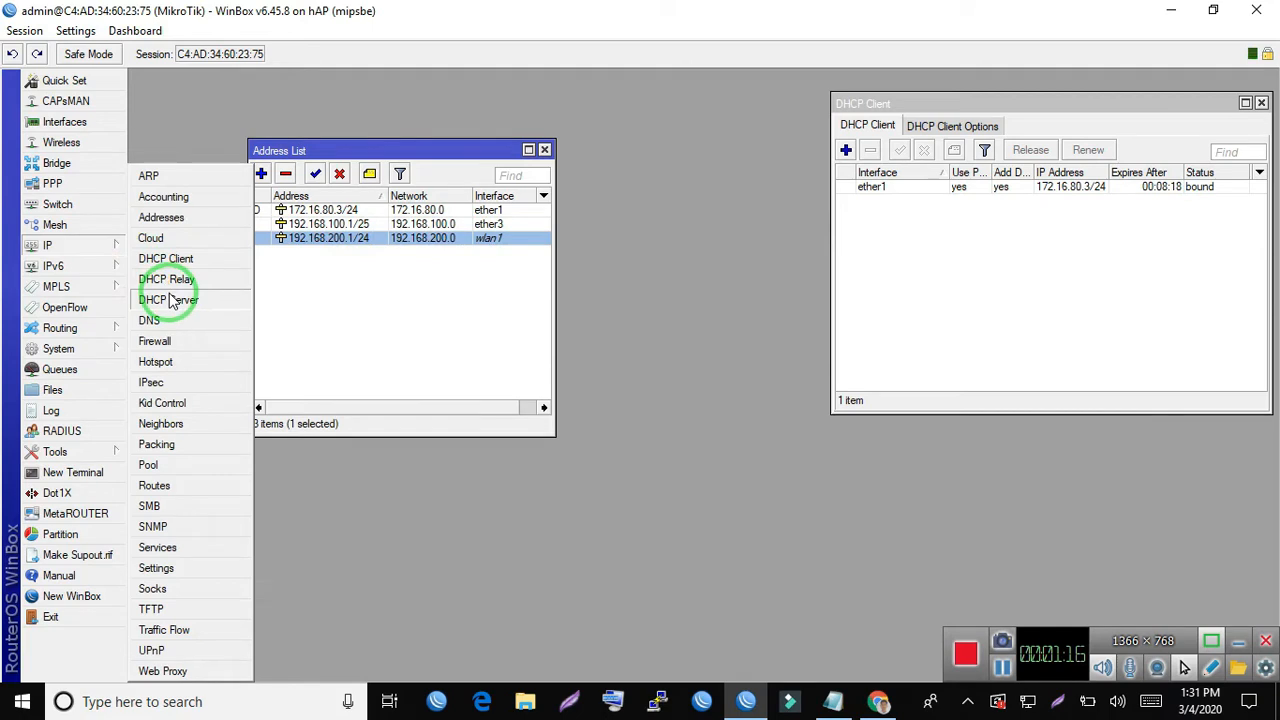
{"action": "left_click", "coordinate": [173, 300]}
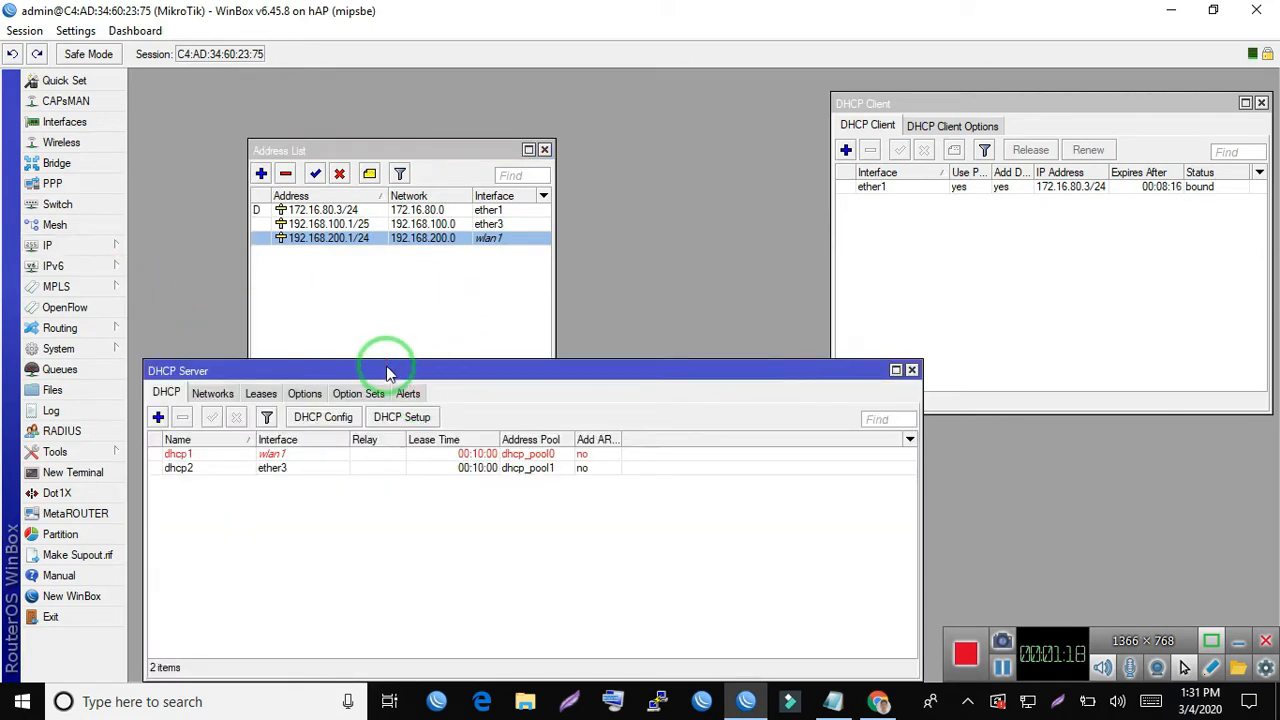
{"action": "left_click_drag", "start_coordinate": [389, 358], "coordinate": [720, 140]}
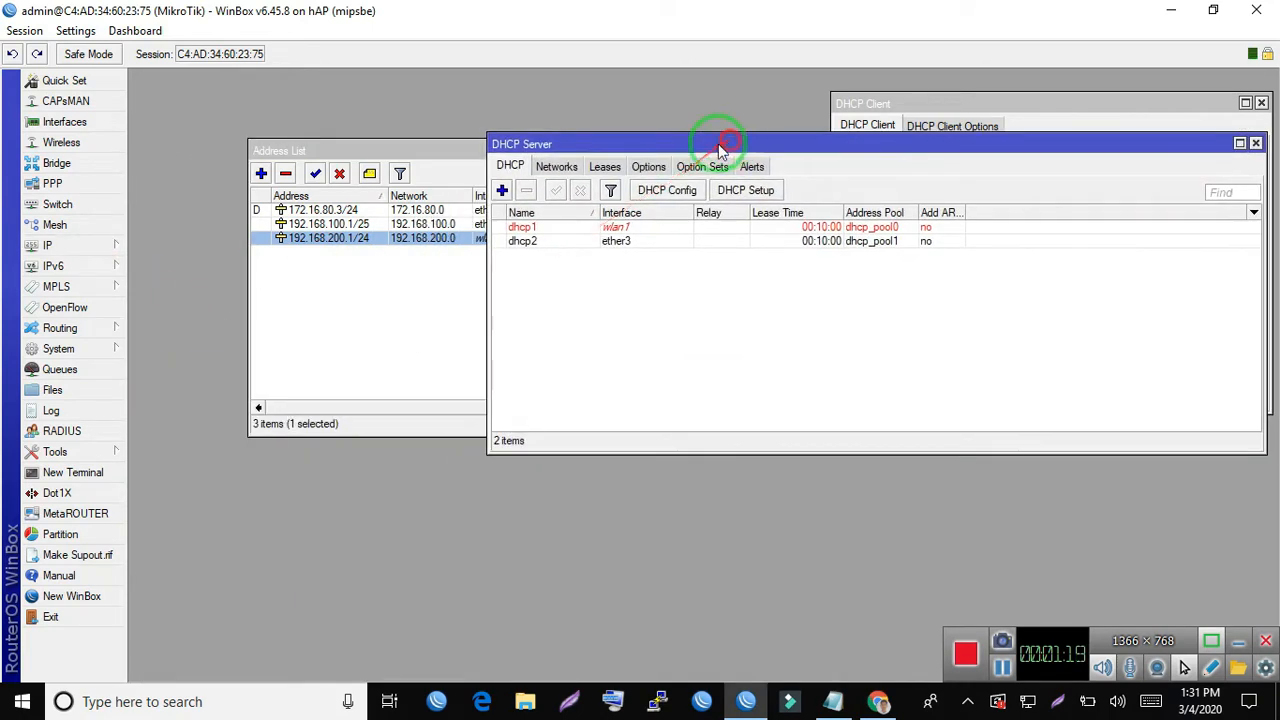
{"action": "left_click", "coordinate": [544, 231]}
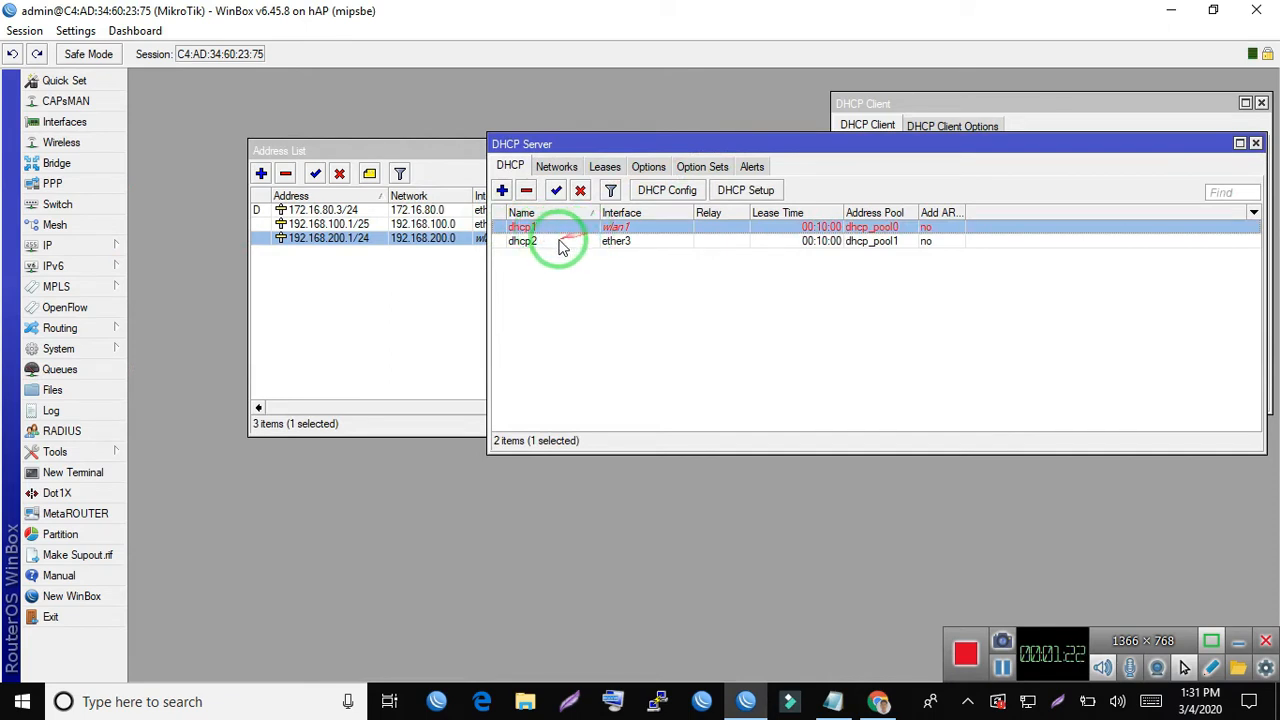
{"action": "left_click", "coordinate": [557, 241]}
{"action": "left_click", "coordinate": [560, 268]}
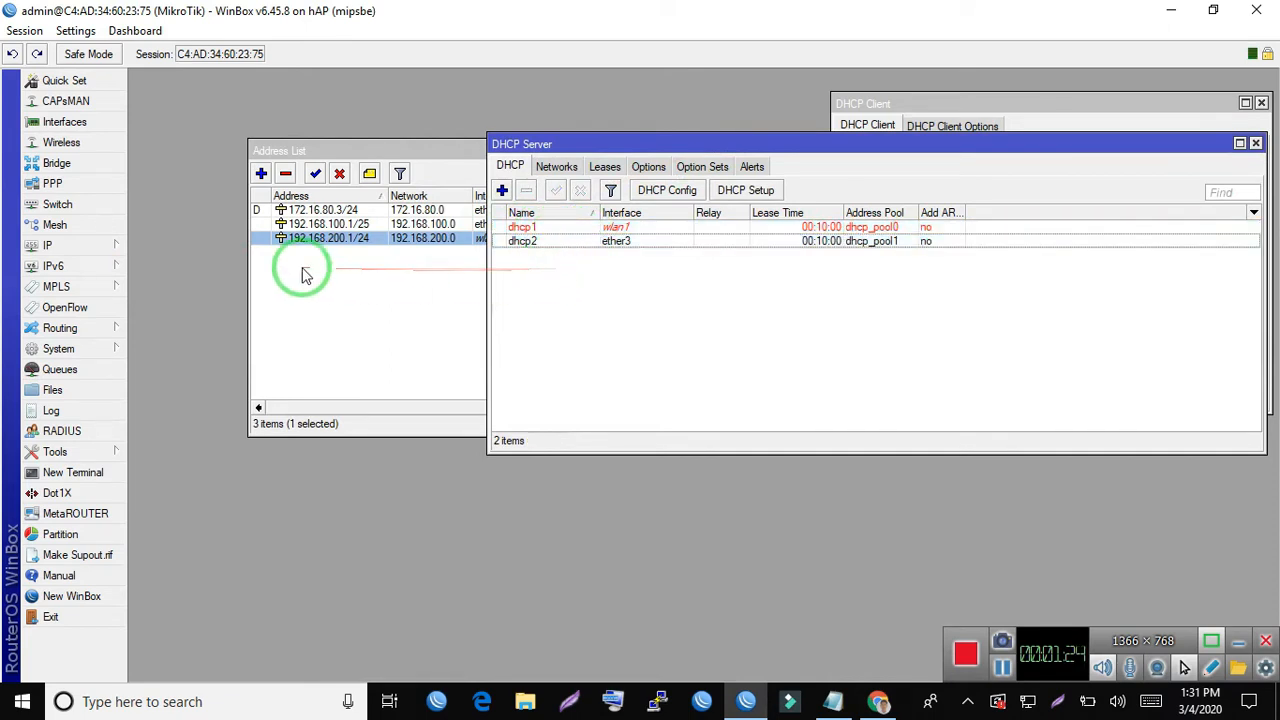
{"action": "double_click", "coordinate": [586, 229]}
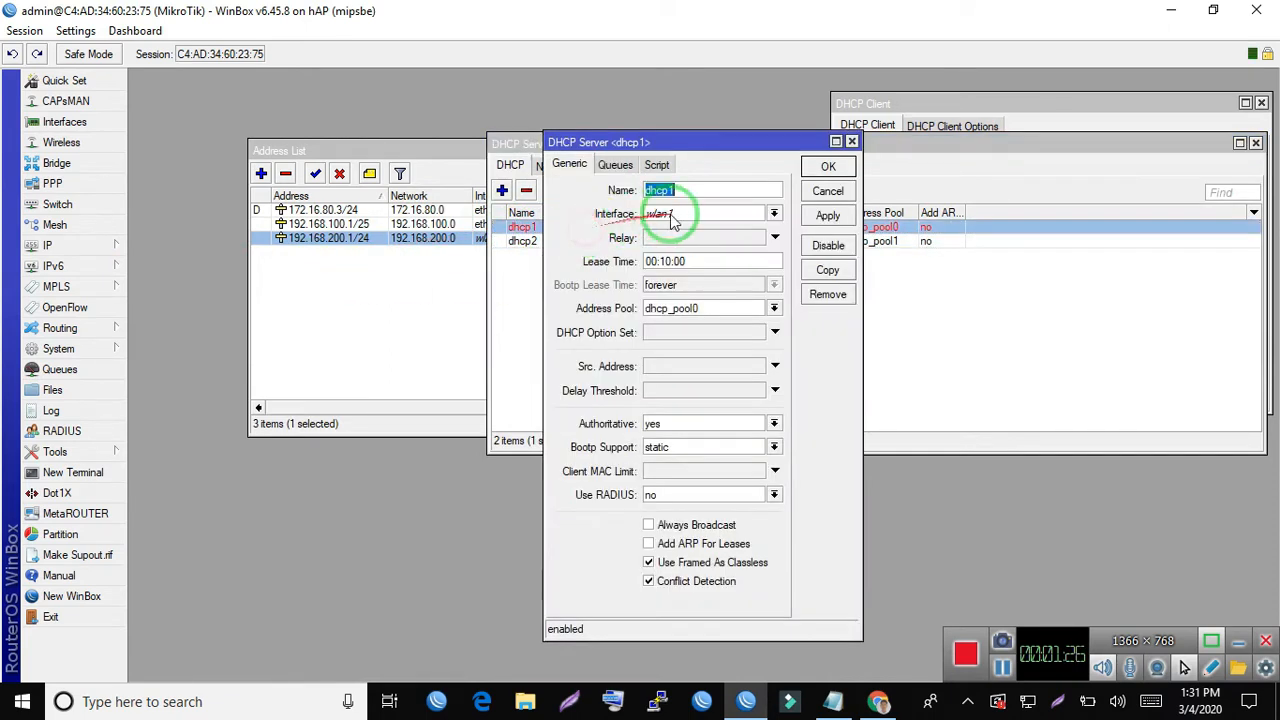
{"action": "left_click", "coordinate": [826, 190]}
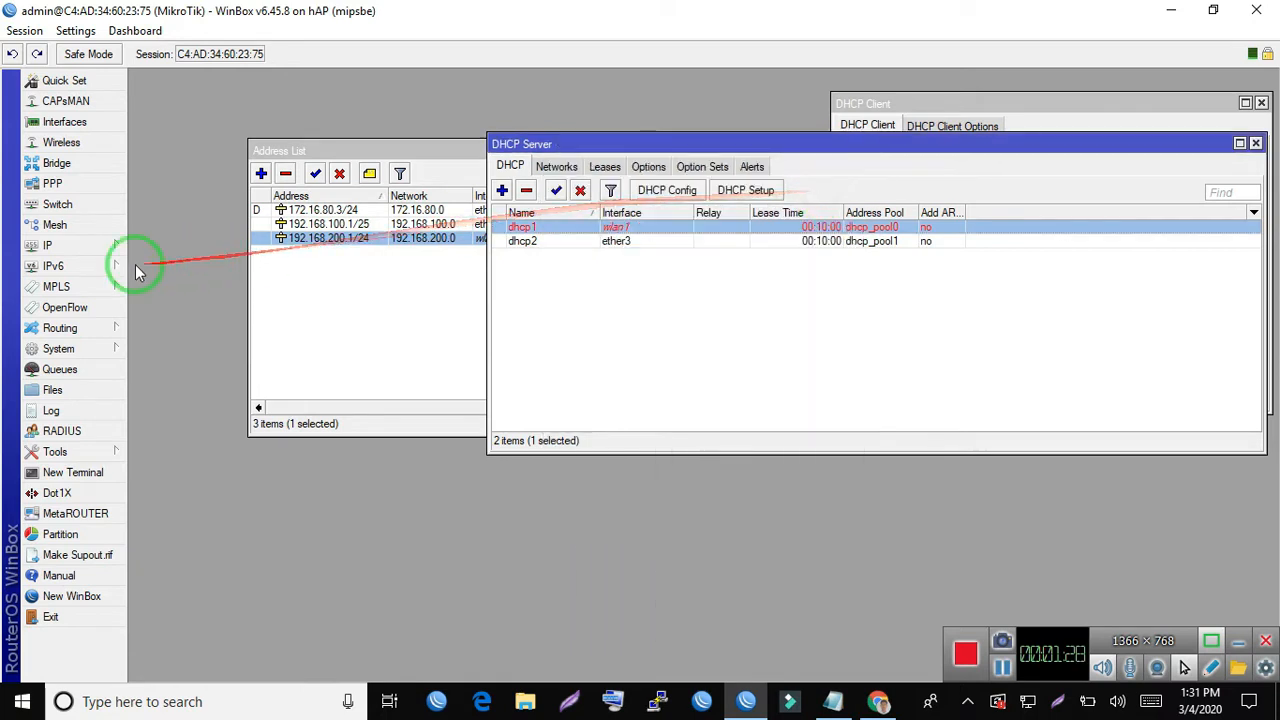
- Open the IP pool list, examine the address ranges of dhcp_pool0 and dhcp_pool1, and close the list
{"action": "left_click", "coordinate": [80, 245]}
{"action": "left_click", "coordinate": [160, 465]}
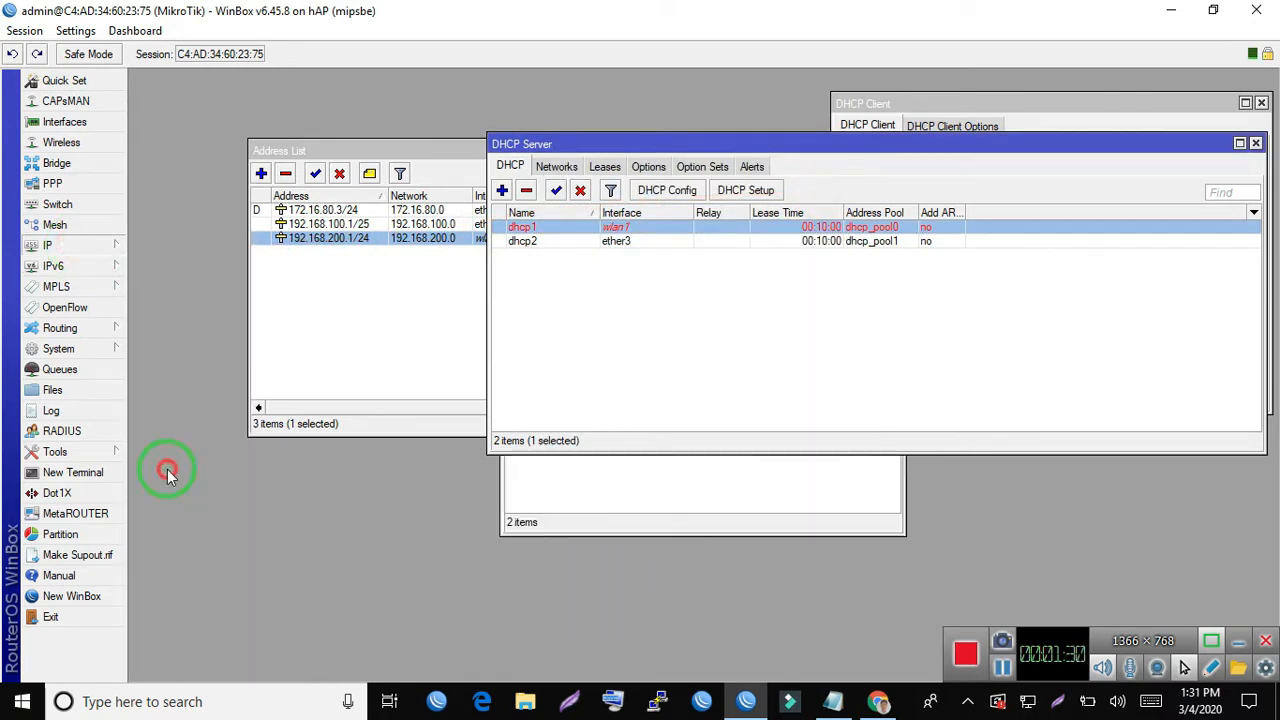
{"action": "left_click_drag", "start_coordinate": [648, 228], "coordinate": [468, 381]}
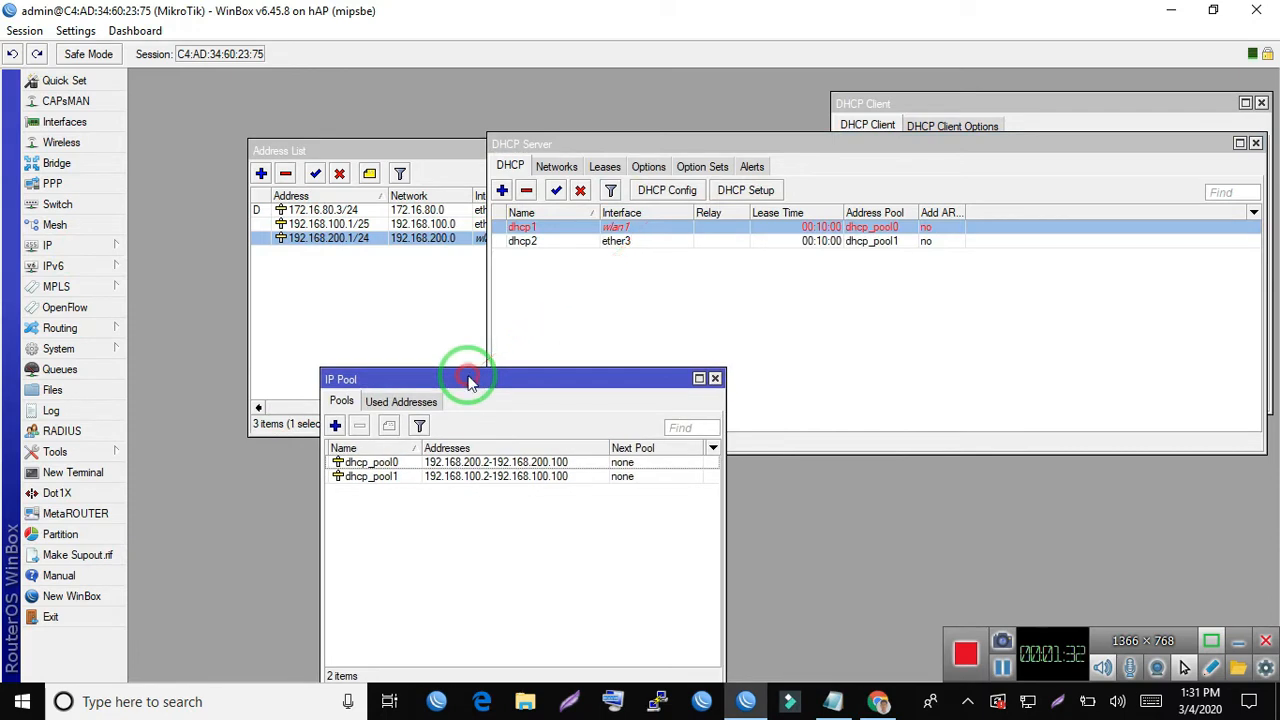
{"action": "left_click", "coordinate": [466, 464]}
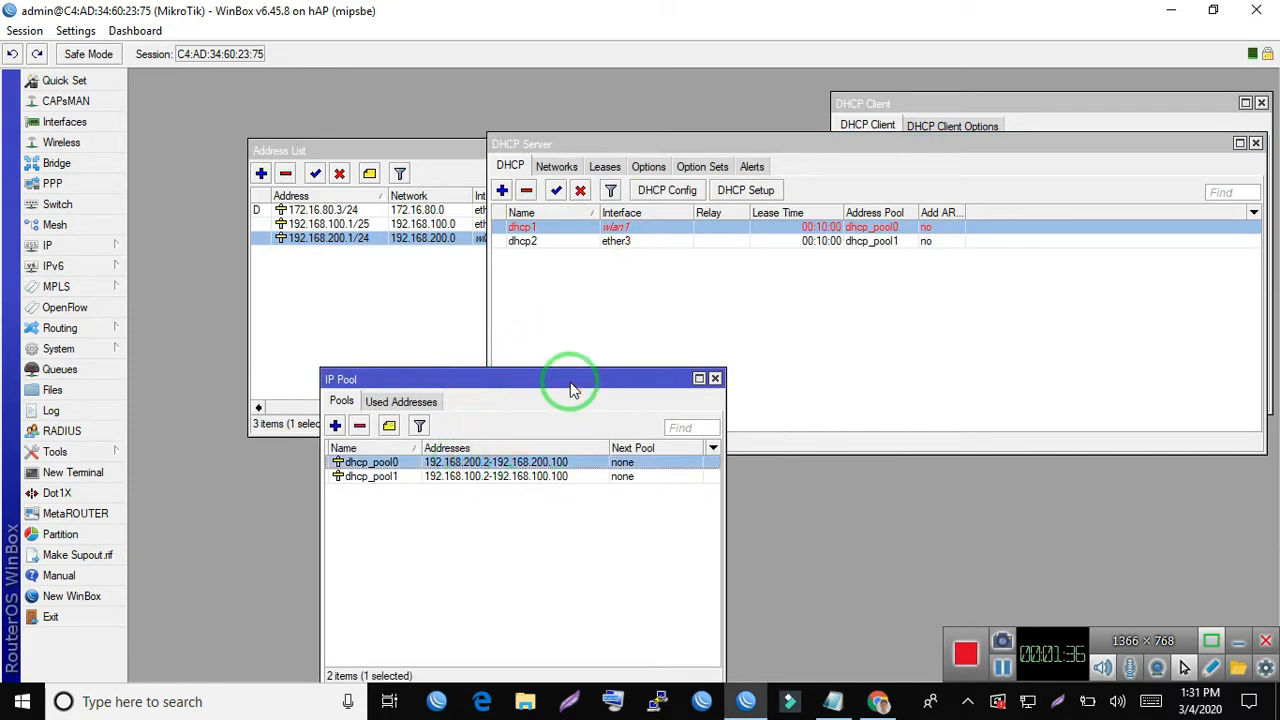
{"action": "left_click_drag", "start_coordinate": [570, 385], "coordinate": [554, 324]}
{"action": "left_click", "coordinate": [480, 448]}
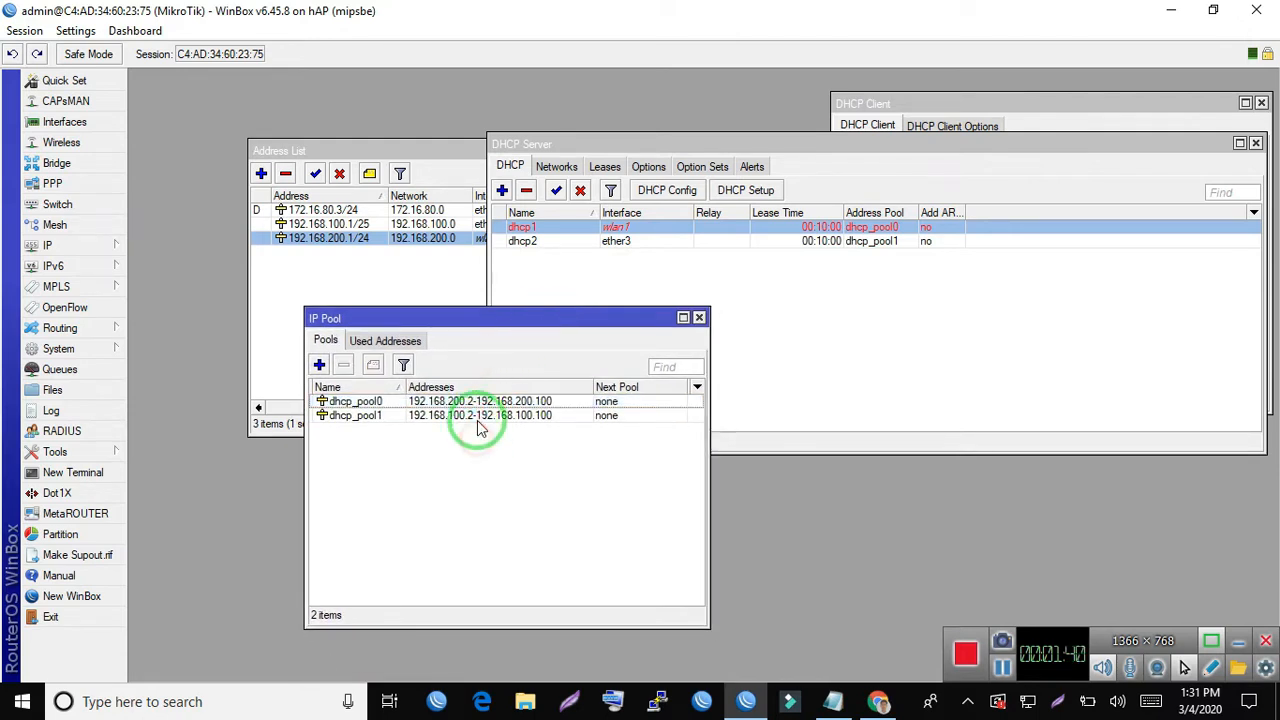
{"action": "left_click", "coordinate": [452, 421]}
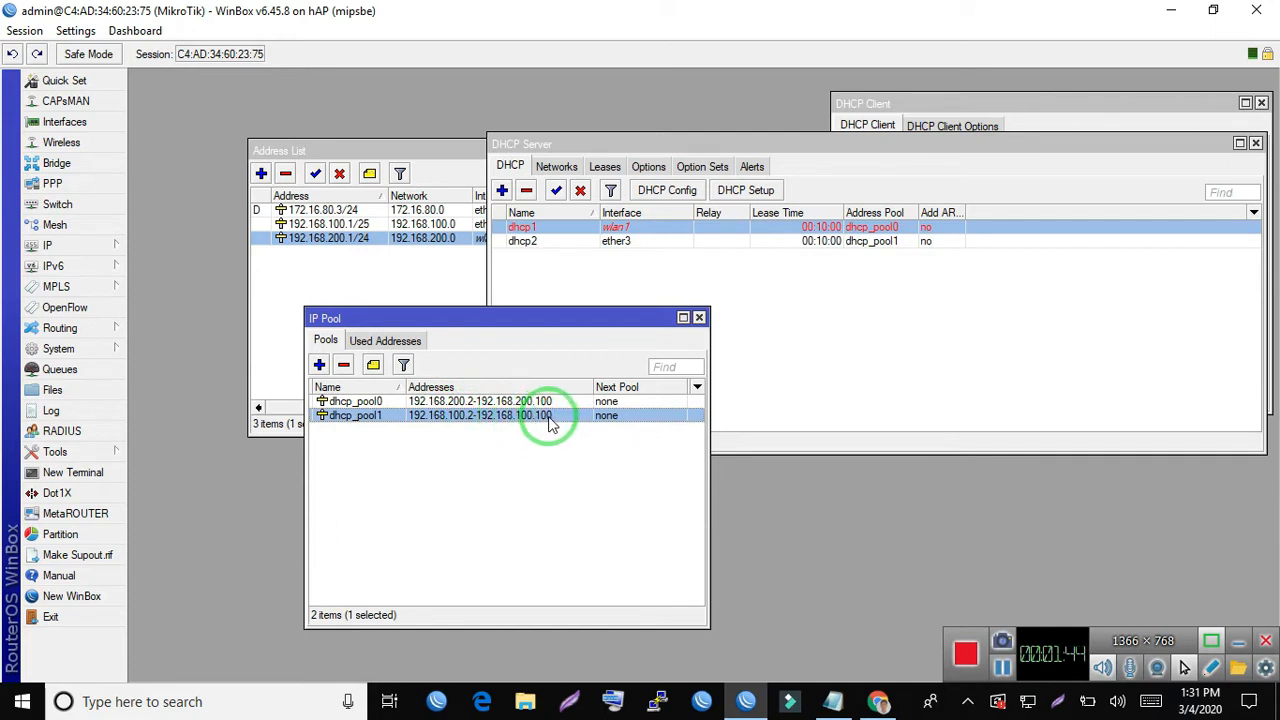
{"action": "left_click", "coordinate": [456, 403]}
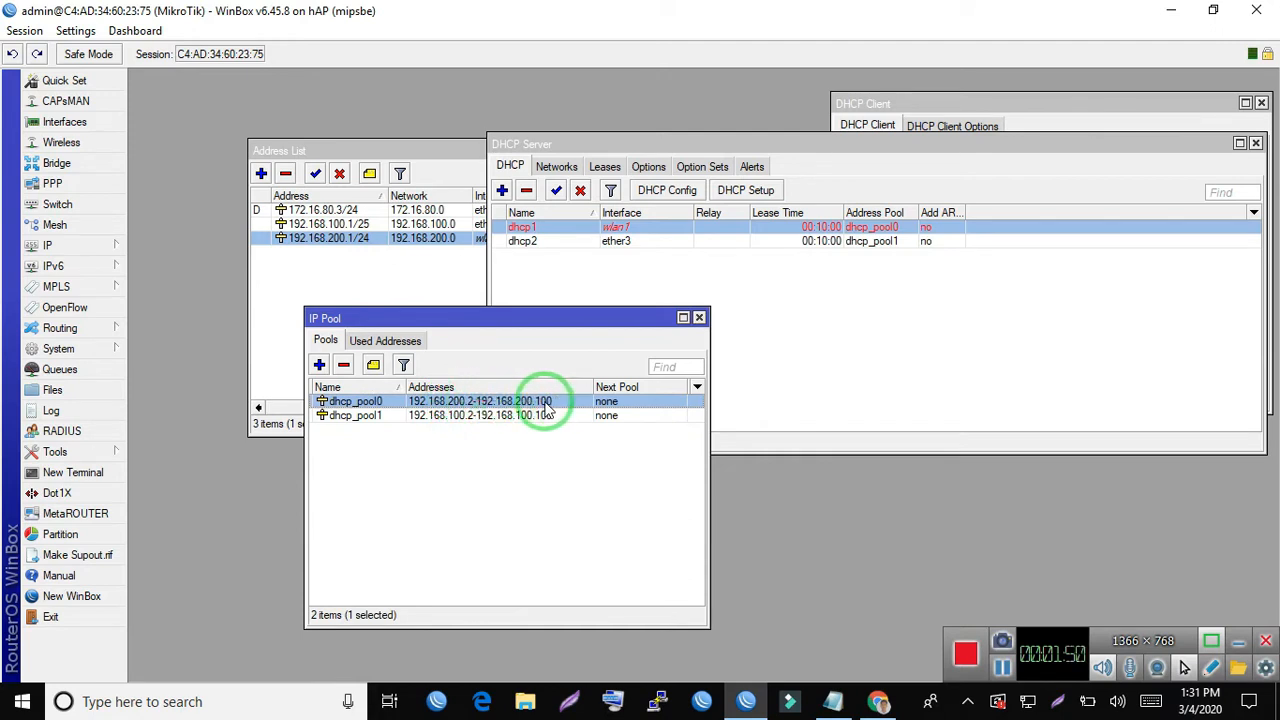
{"action": "left_click", "coordinate": [700, 318]}
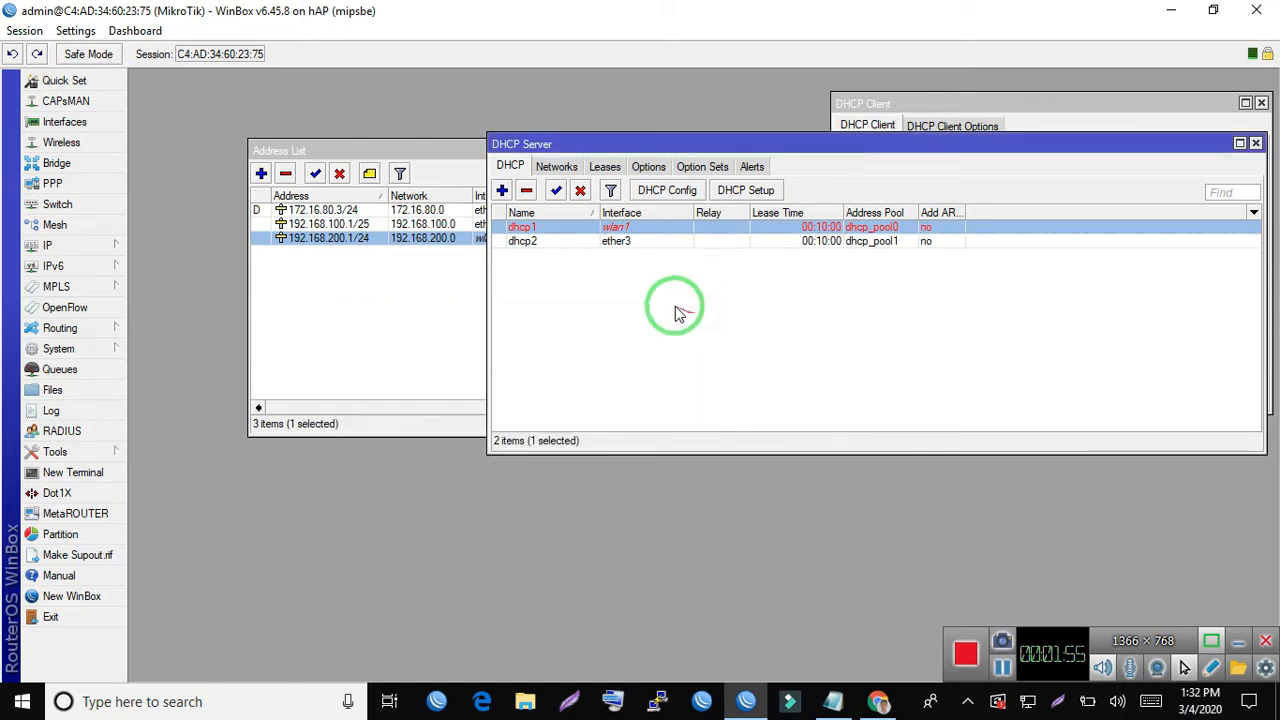
- Close the DHCP server, DHCP client and address list windows, and open the wireless settings of wlan1
{"action": "left_click", "coordinate": [1257, 144]}
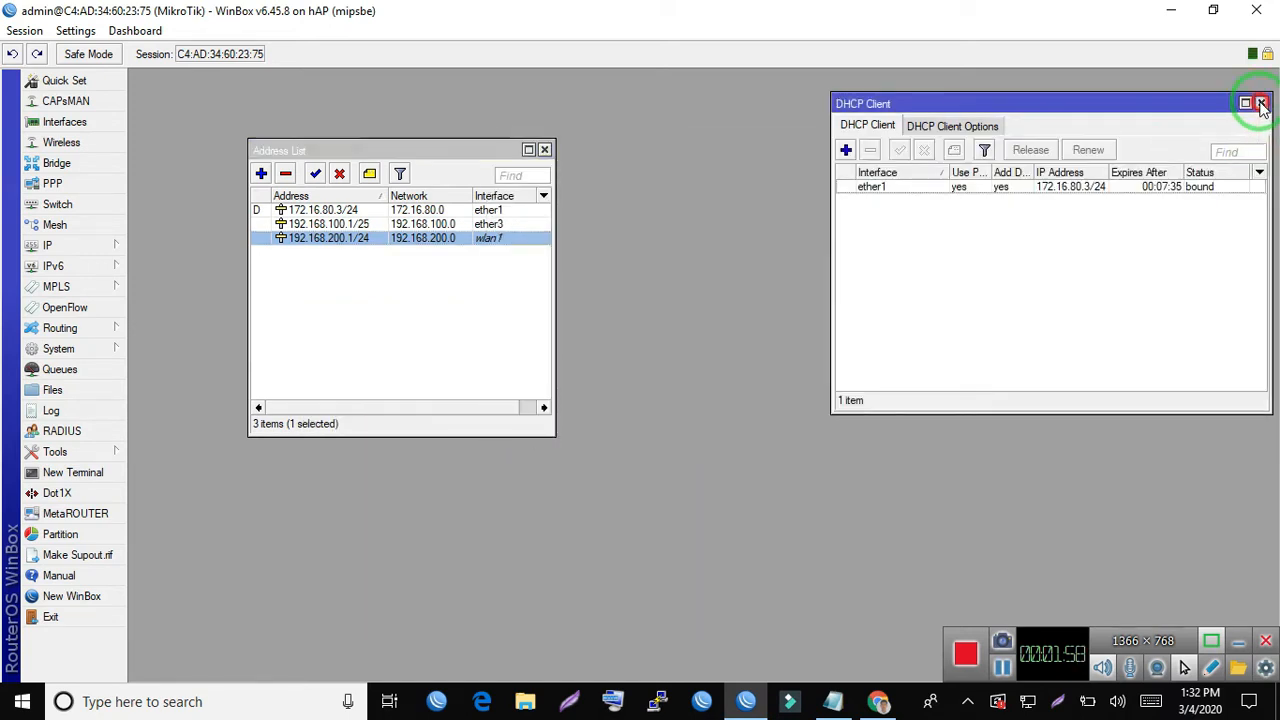
{"action": "left_click", "coordinate": [1261, 104]}
{"action": "left_click", "coordinate": [544, 150]}
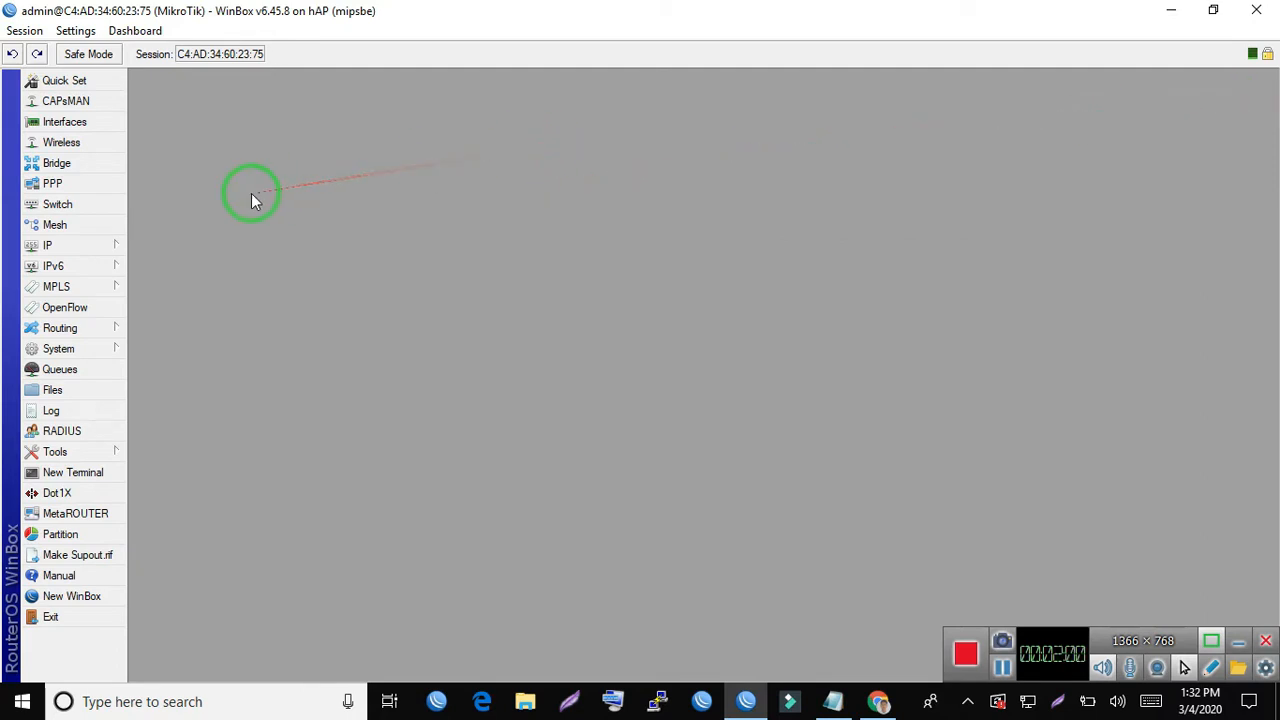
{"action": "left_click", "coordinate": [99, 144]}
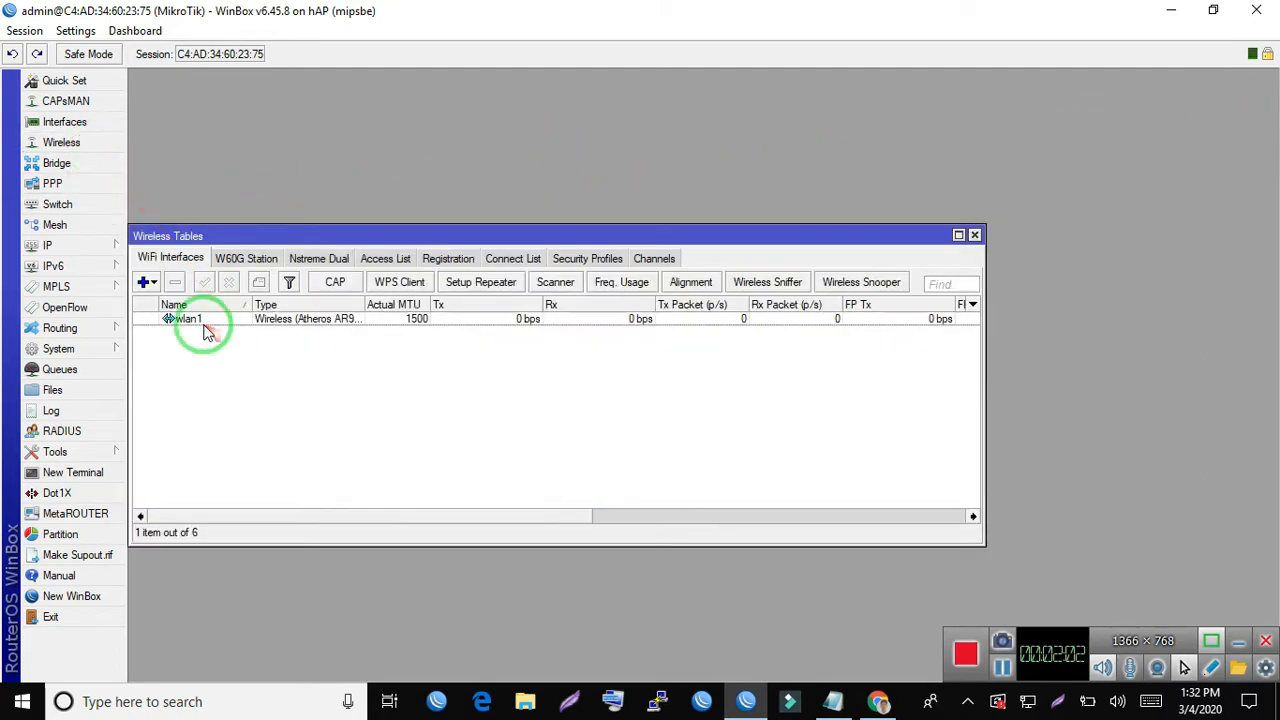
{"action": "double_click", "coordinate": [208, 319]}
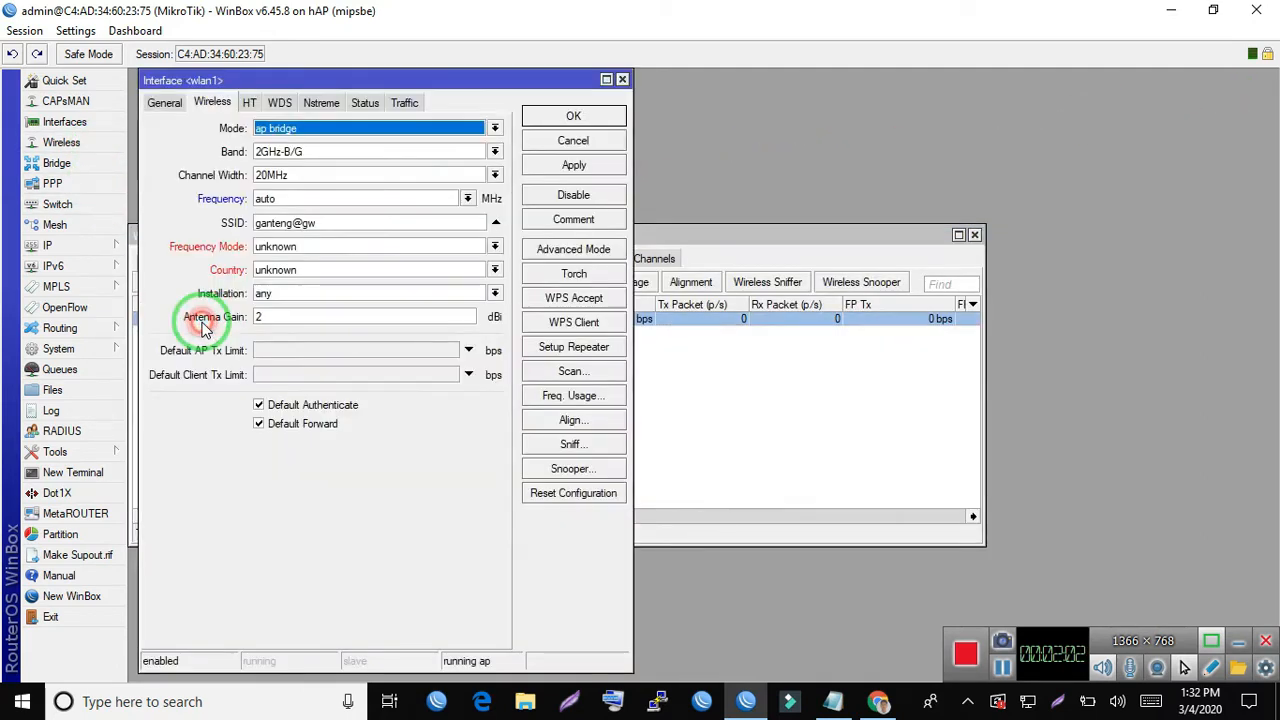
- Review the mode and SSID in wlan1's wireless settings and close the dialog without changing anything
{"action": "left_click", "coordinate": [296, 135]}
{"action": "left_click", "coordinate": [305, 140]}
{"action": "left_click", "coordinate": [313, 221]}
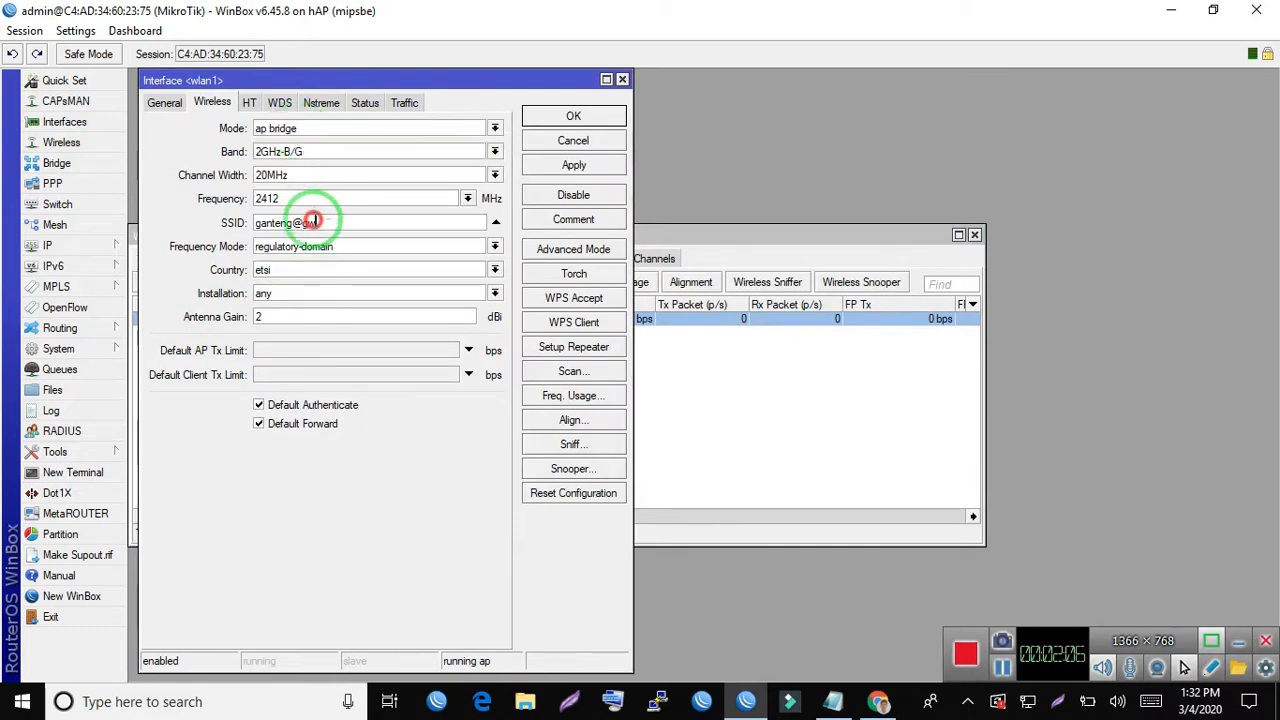
{"action": "left_click_drag", "start_coordinate": [314, 221], "coordinate": [46, 234]}
{"action": "left_click", "coordinate": [328, 229]}
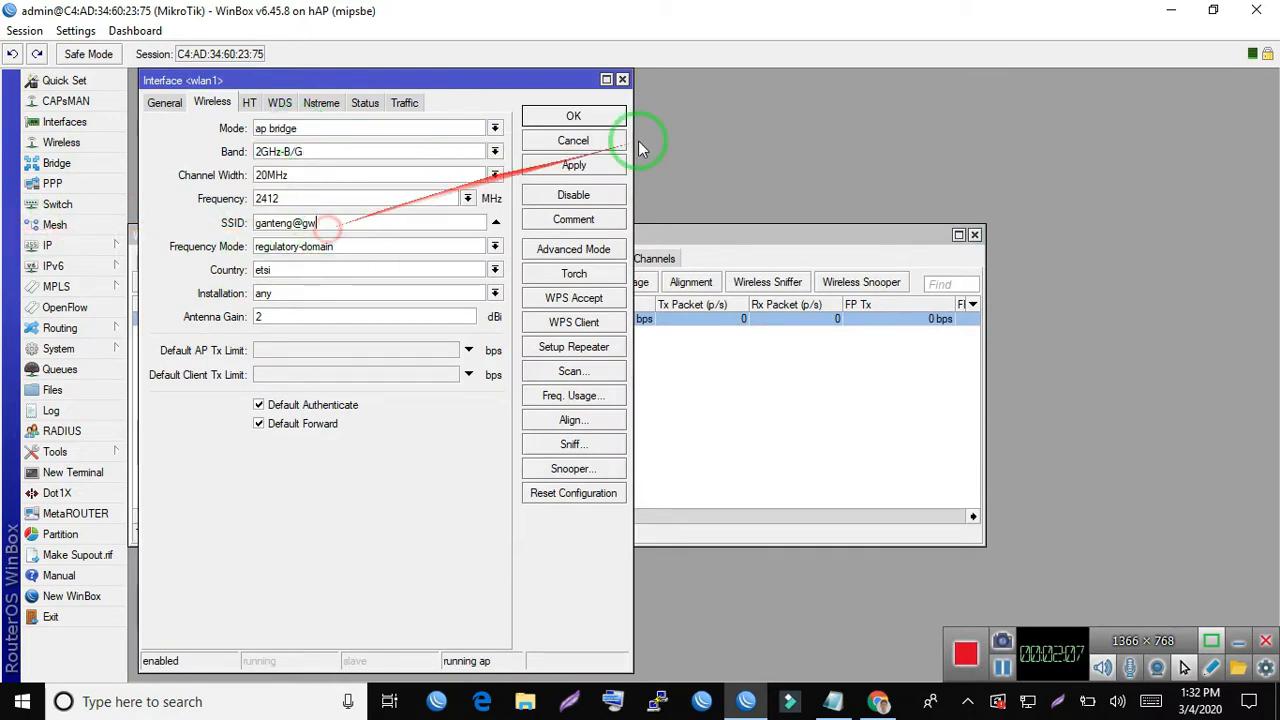
{"action": "left_click", "coordinate": [543, 145]}
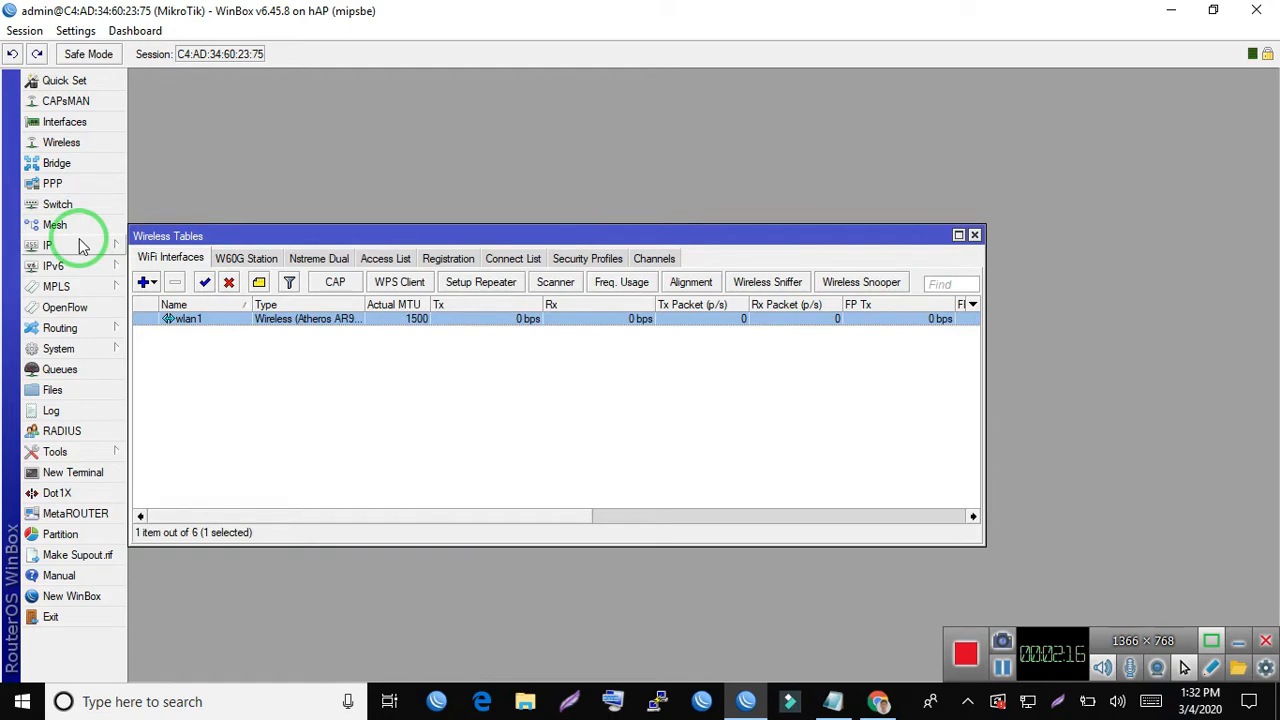
- Open the firewall filter rules and the ether3 input drop rule, moving and widening its dialog to show the full source address
{"action": "left_click", "coordinate": [79, 240]}
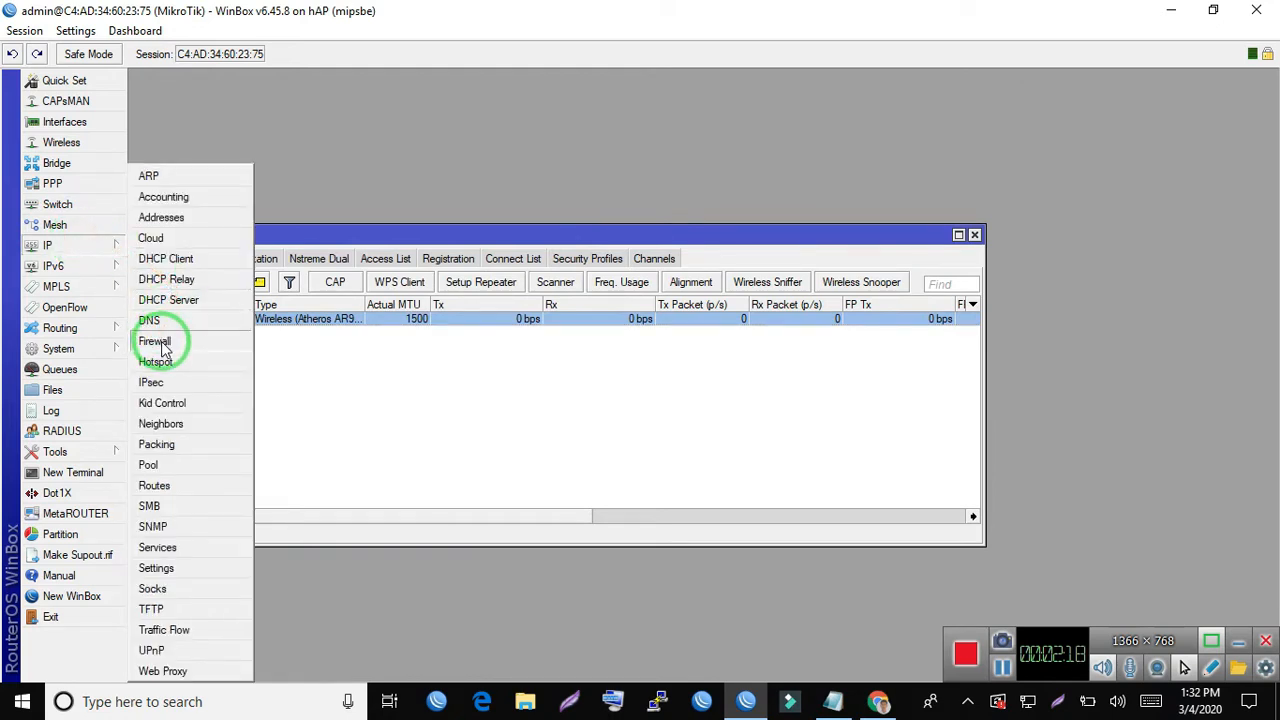
{"action": "left_click", "coordinate": [158, 342]}
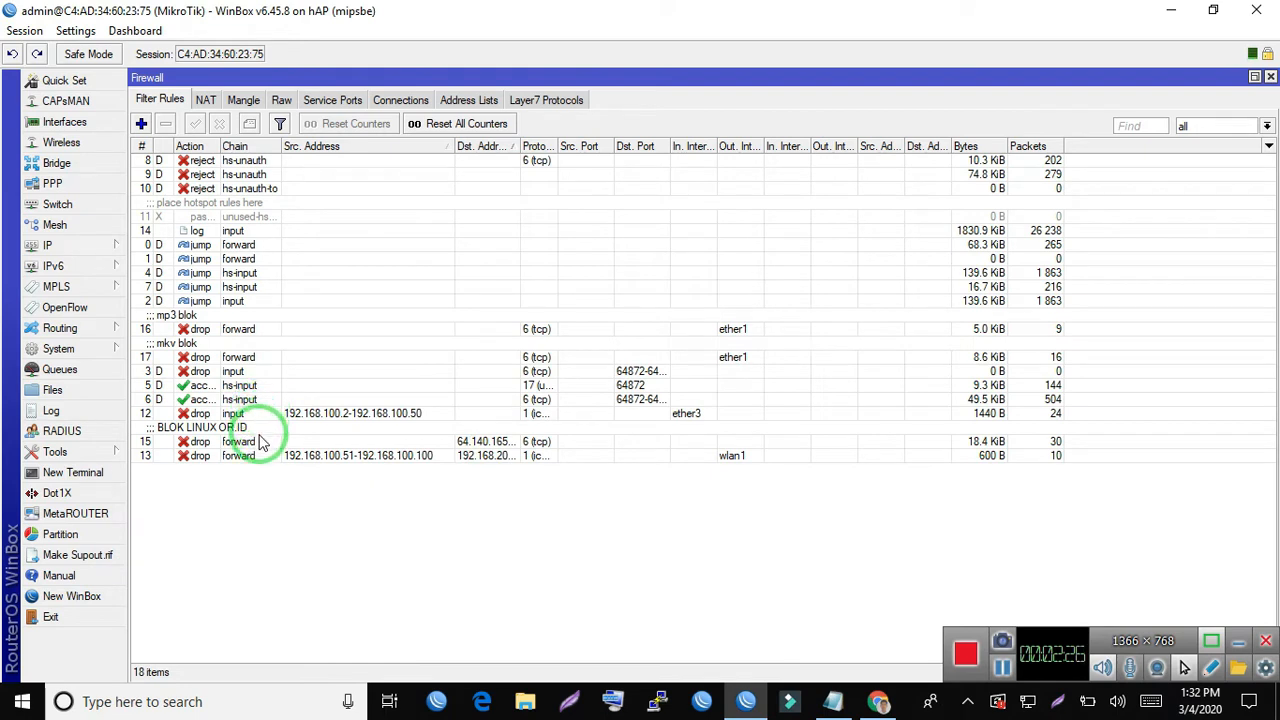
{"action": "left_click", "coordinate": [297, 477]}
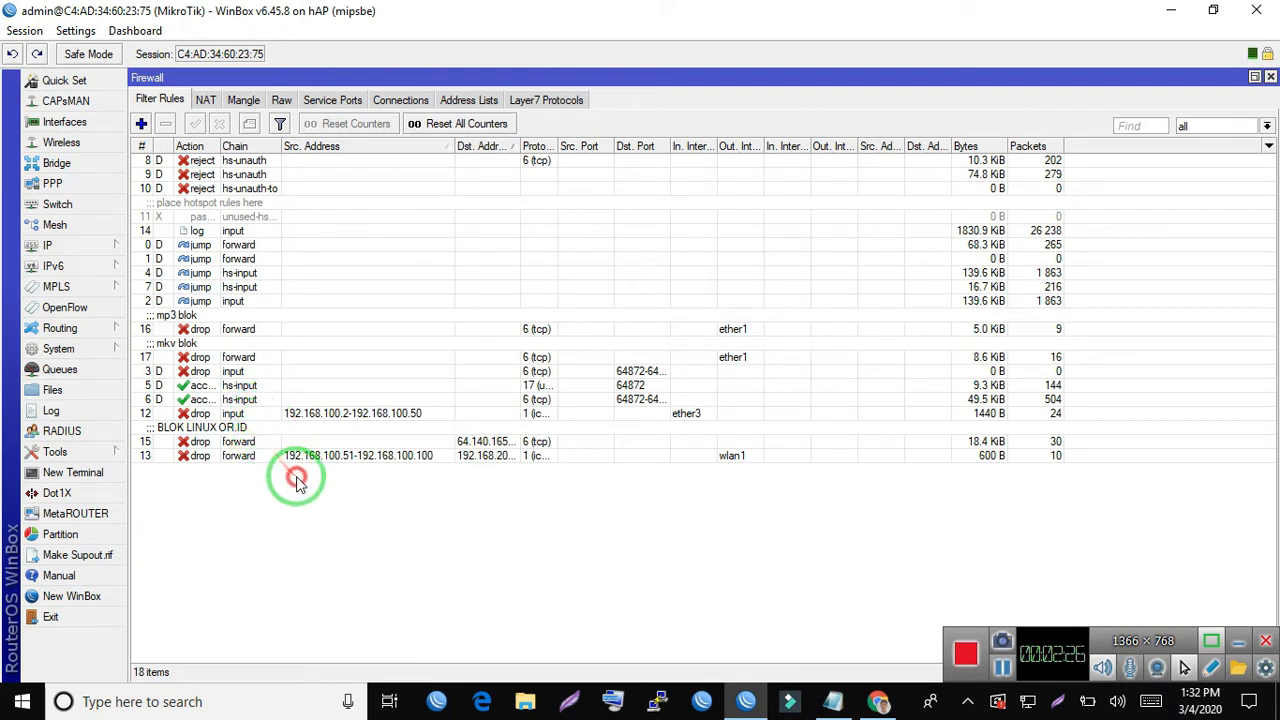
{"action": "left_click", "coordinate": [268, 414]}
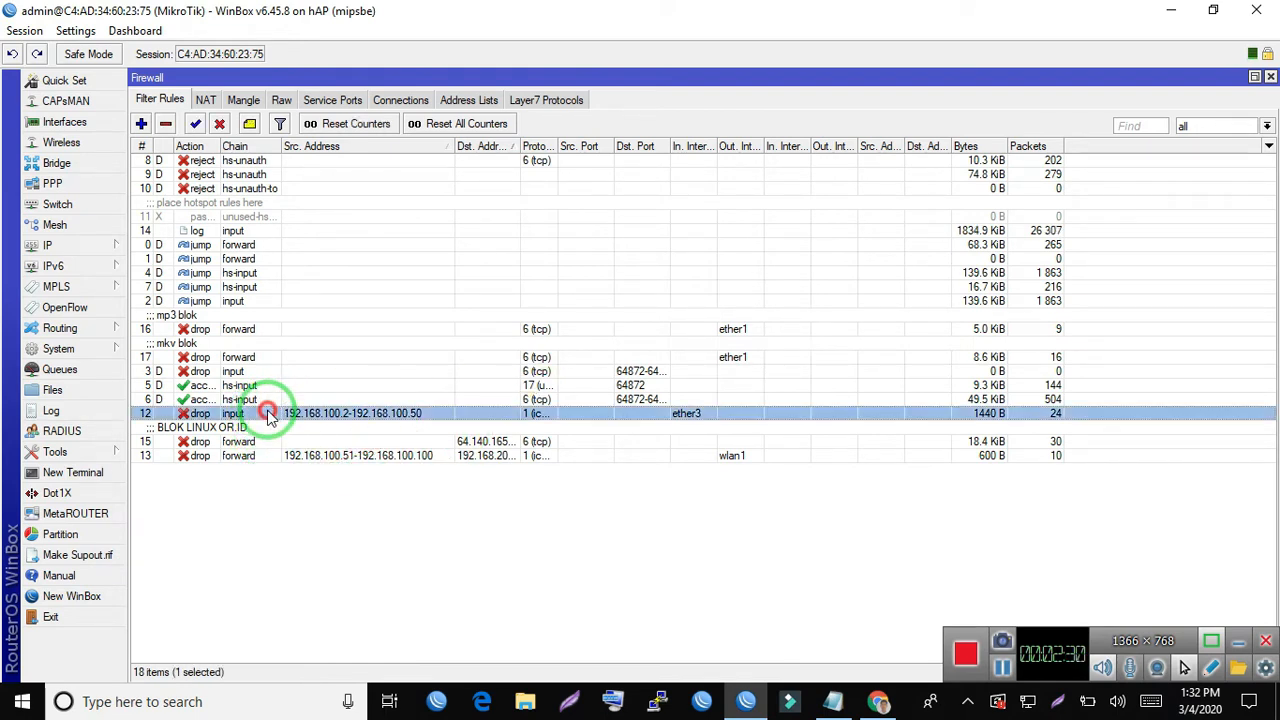
{"action": "double_click", "coordinate": [268, 414]}
{"action": "left_click", "coordinate": [164, 103]}
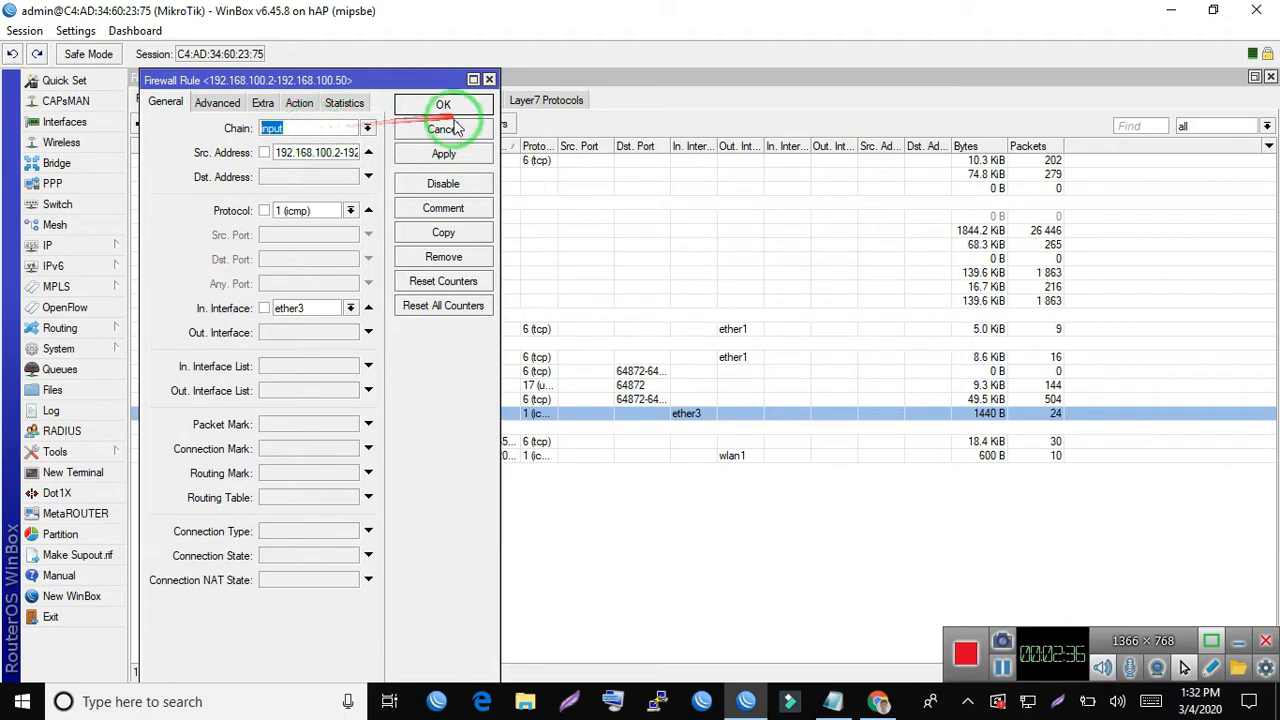
{"action": "left_click_drag", "start_coordinate": [390, 85], "coordinate": [690, 82]}
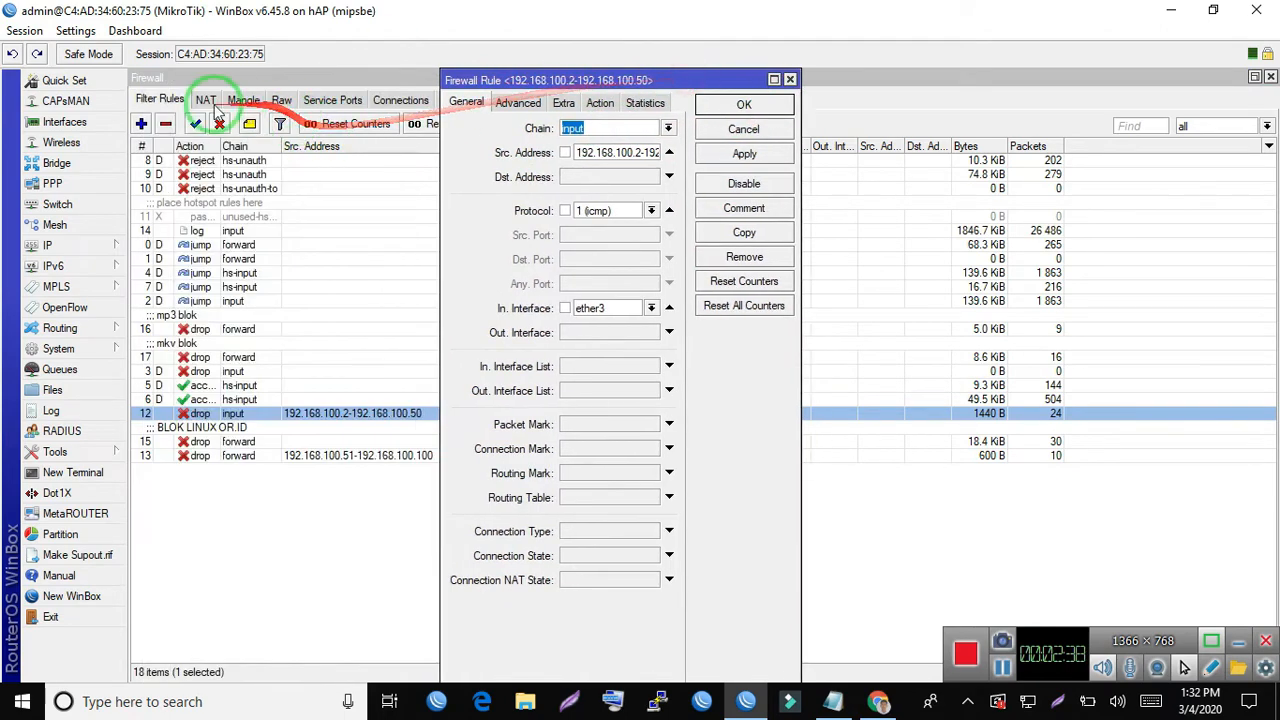
{"action": "left_click", "coordinate": [630, 128]}
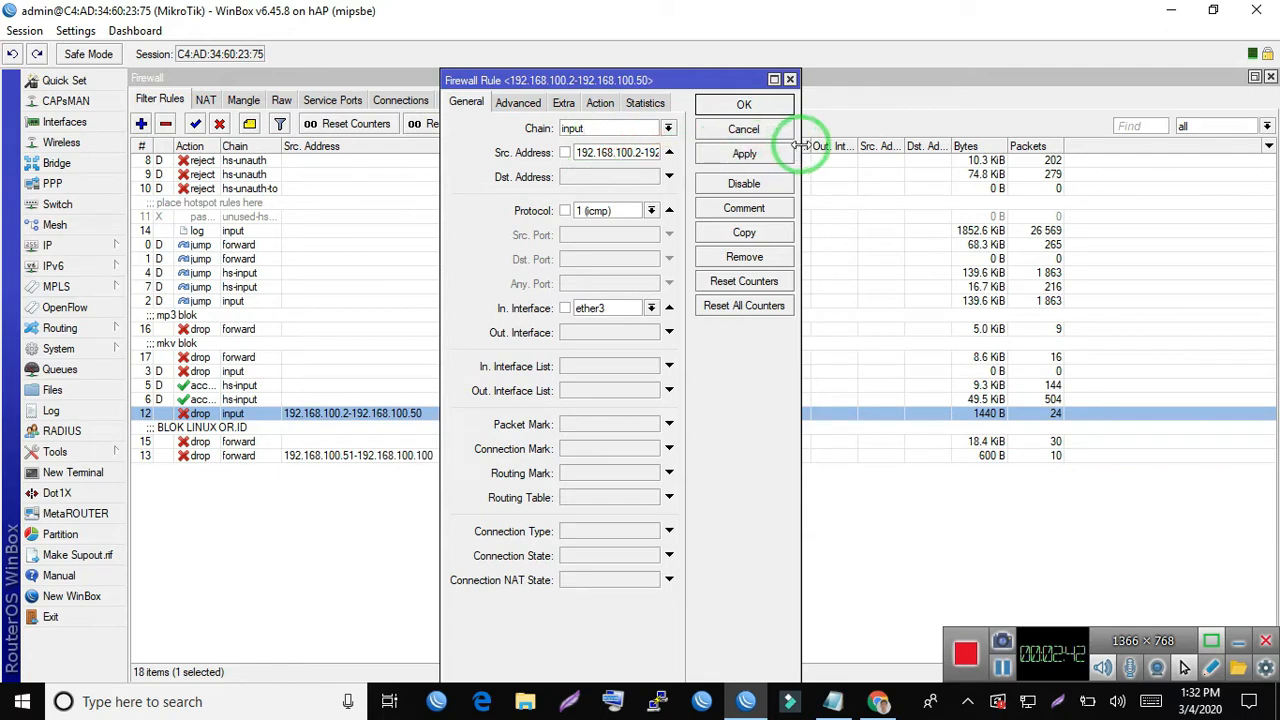
{"action": "left_click_drag", "start_coordinate": [800, 146], "coordinate": [1203, 146]}
- Examine the ether3 drop rule's source address range, action and incoming interface, and close the rule unchanged
{"action": "left_click", "coordinate": [746, 152]}
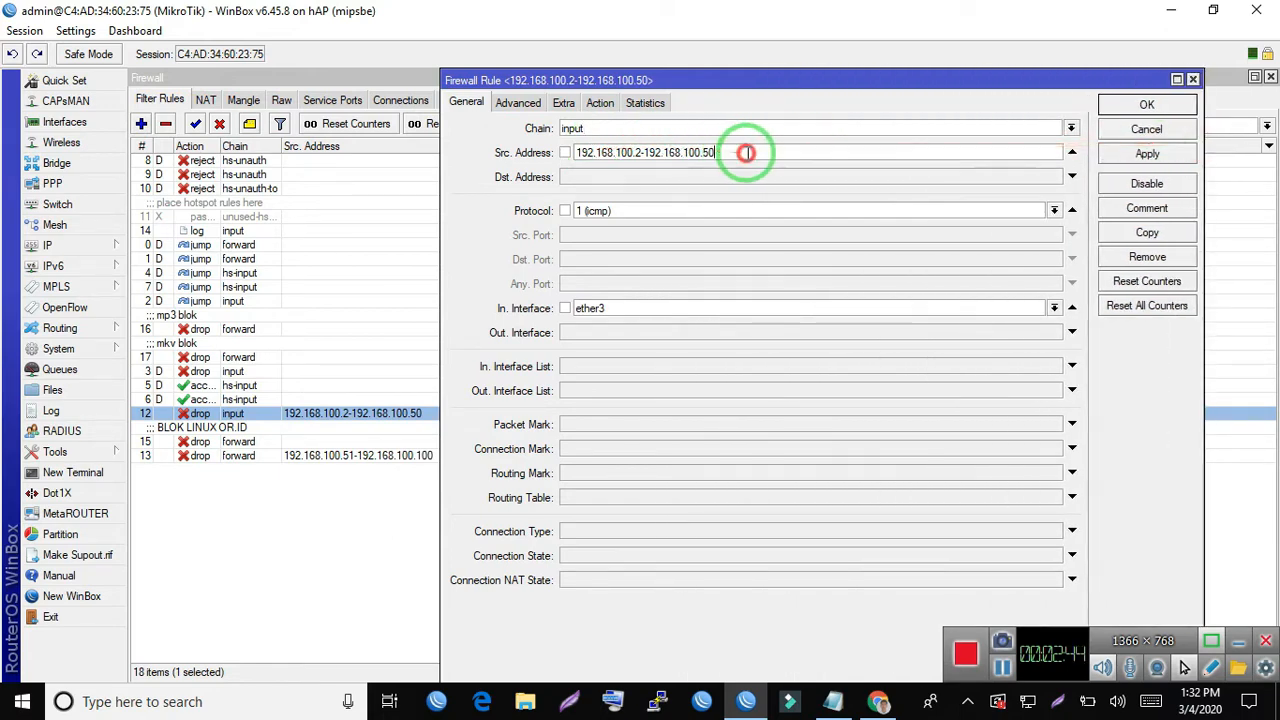
{"action": "left_click_drag", "start_coordinate": [746, 152], "coordinate": [374, 143]}
{"action": "left_click", "coordinate": [757, 151]}
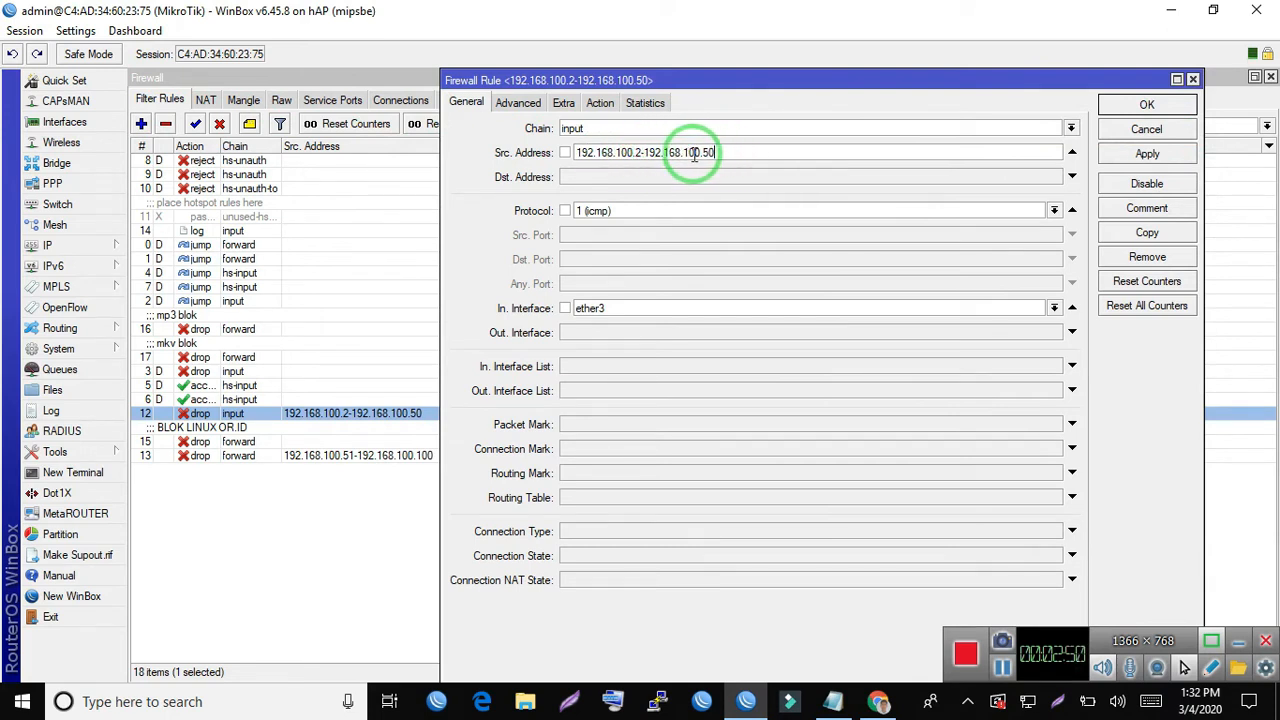
{"action": "left_click_drag", "start_coordinate": [691, 152], "coordinate": [726, 152]}
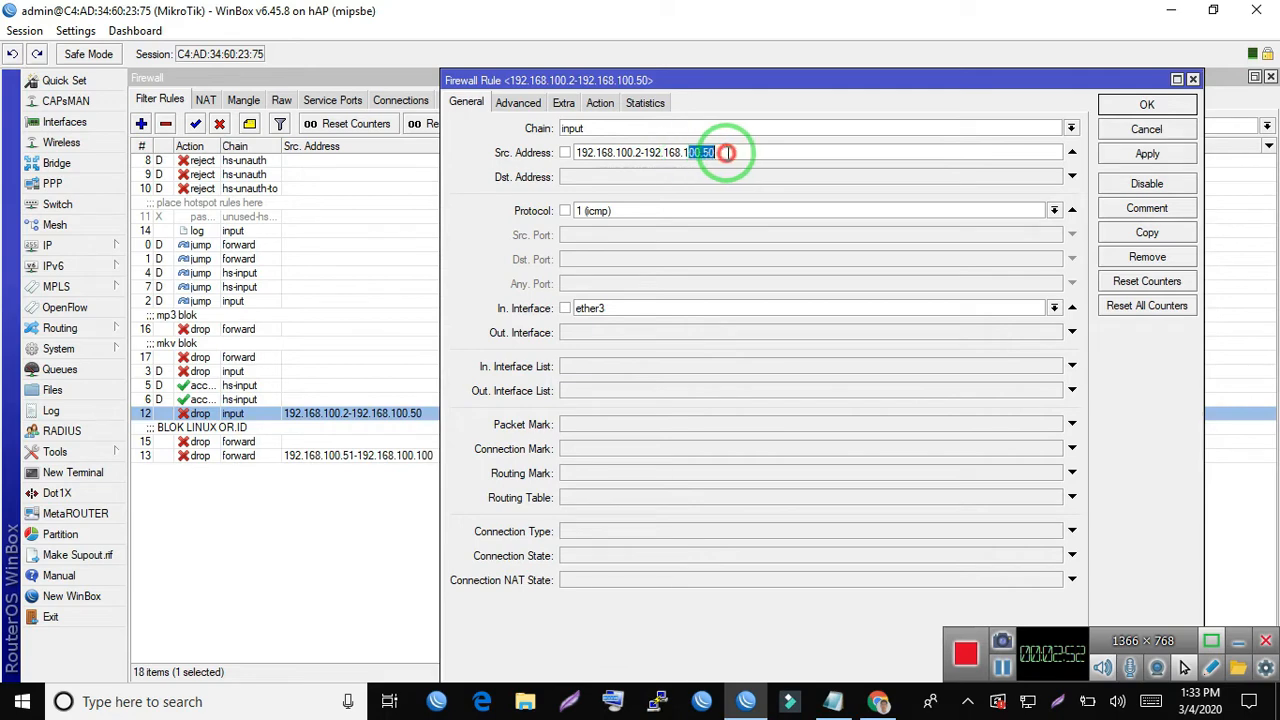
{"action": "left_click", "coordinate": [598, 104]}
{"action": "left_click", "coordinate": [466, 102]}
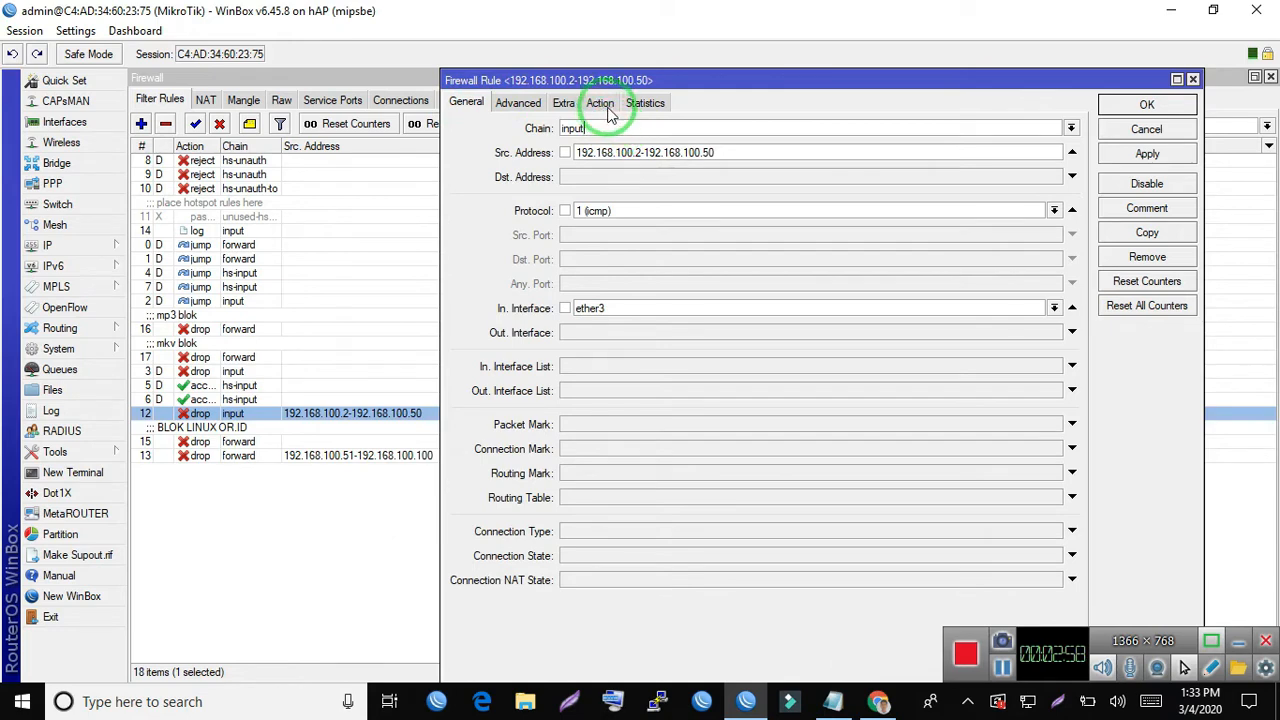
{"action": "left_click_drag", "start_coordinate": [708, 153], "coordinate": [737, 150]}
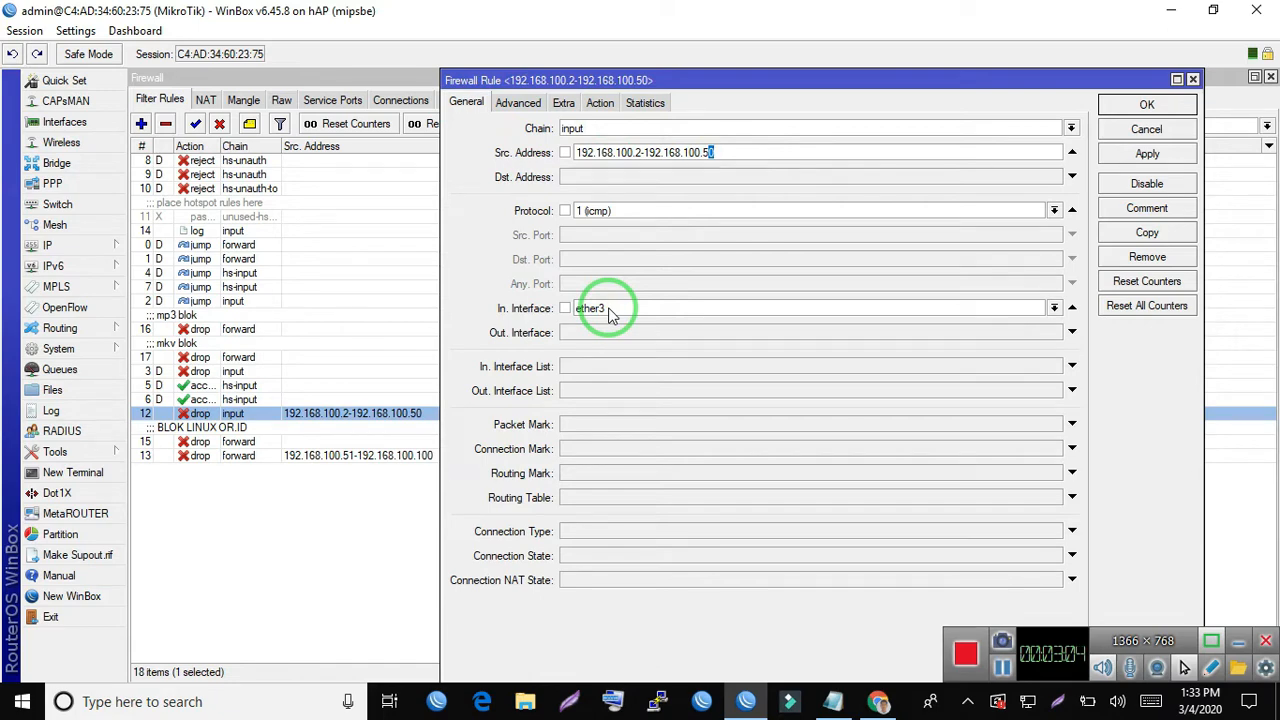
{"action": "left_click", "coordinate": [735, 152]}
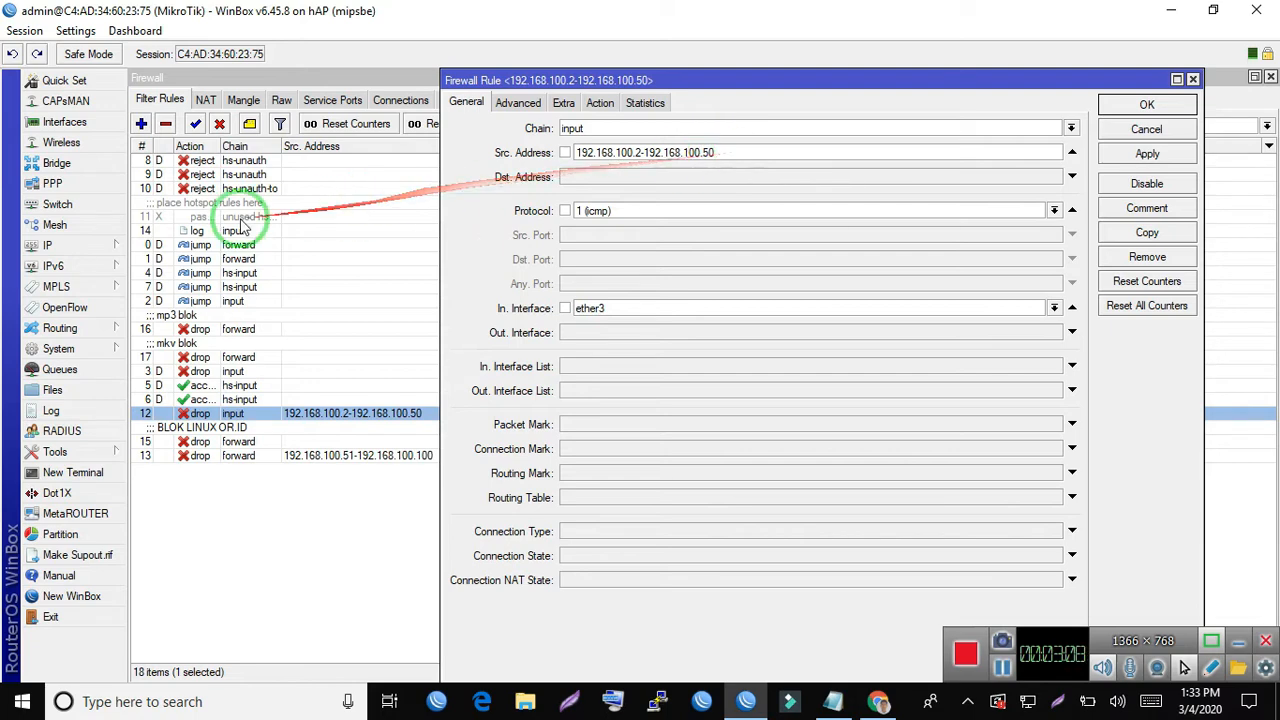
{"action": "left_click", "coordinate": [1147, 105]}
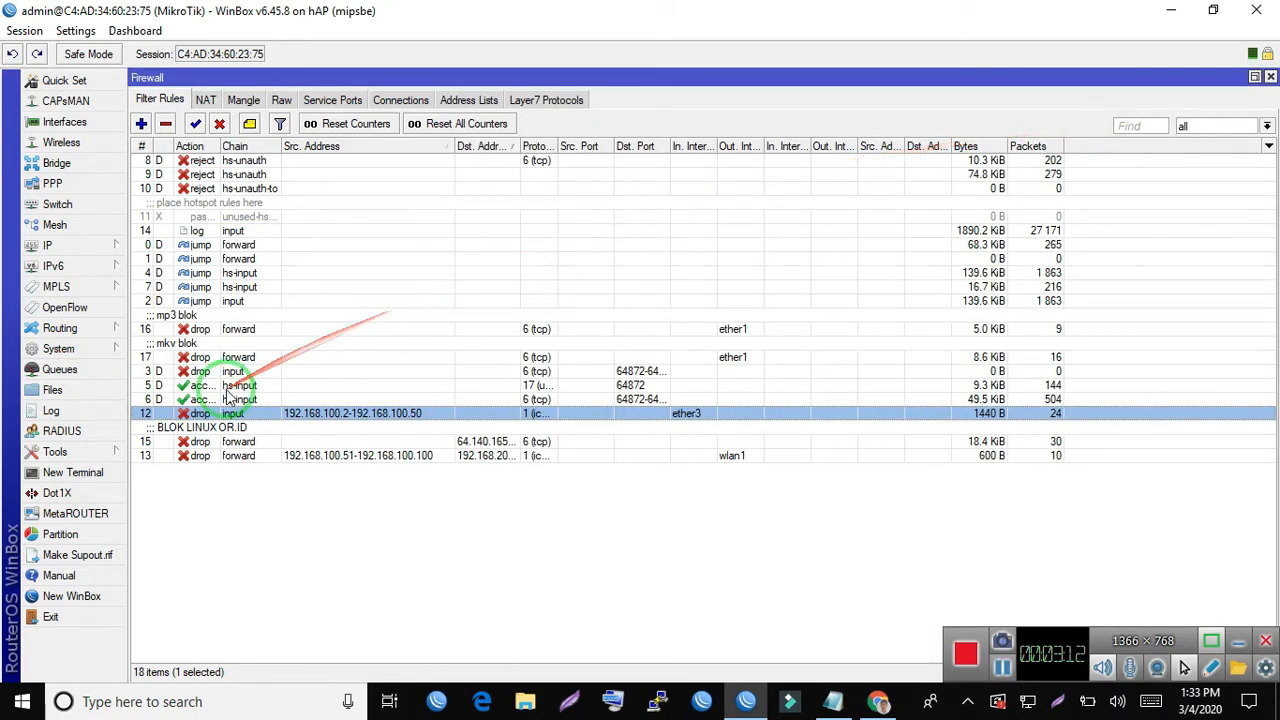
- Open the wlan1 forward drop rule and examine its chain, source address range and destination address
{"action": "double_click", "coordinate": [348, 460]}
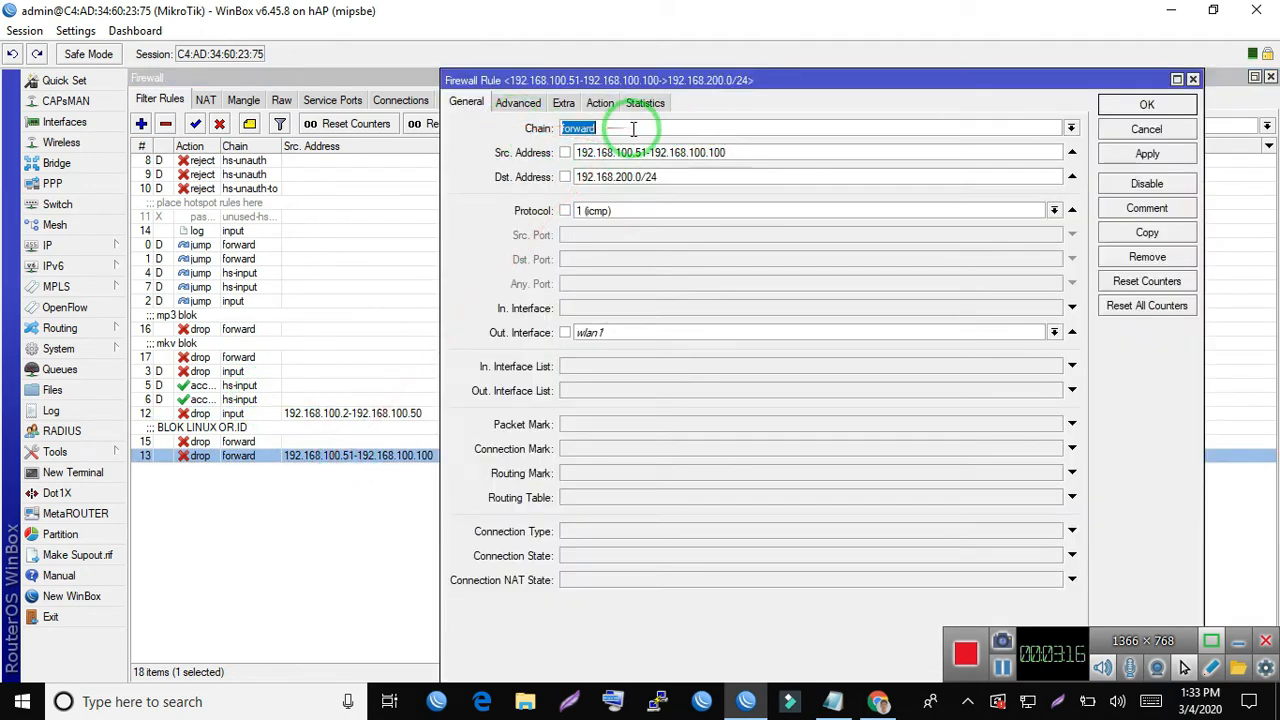
{"action": "left_click", "coordinate": [632, 129]}
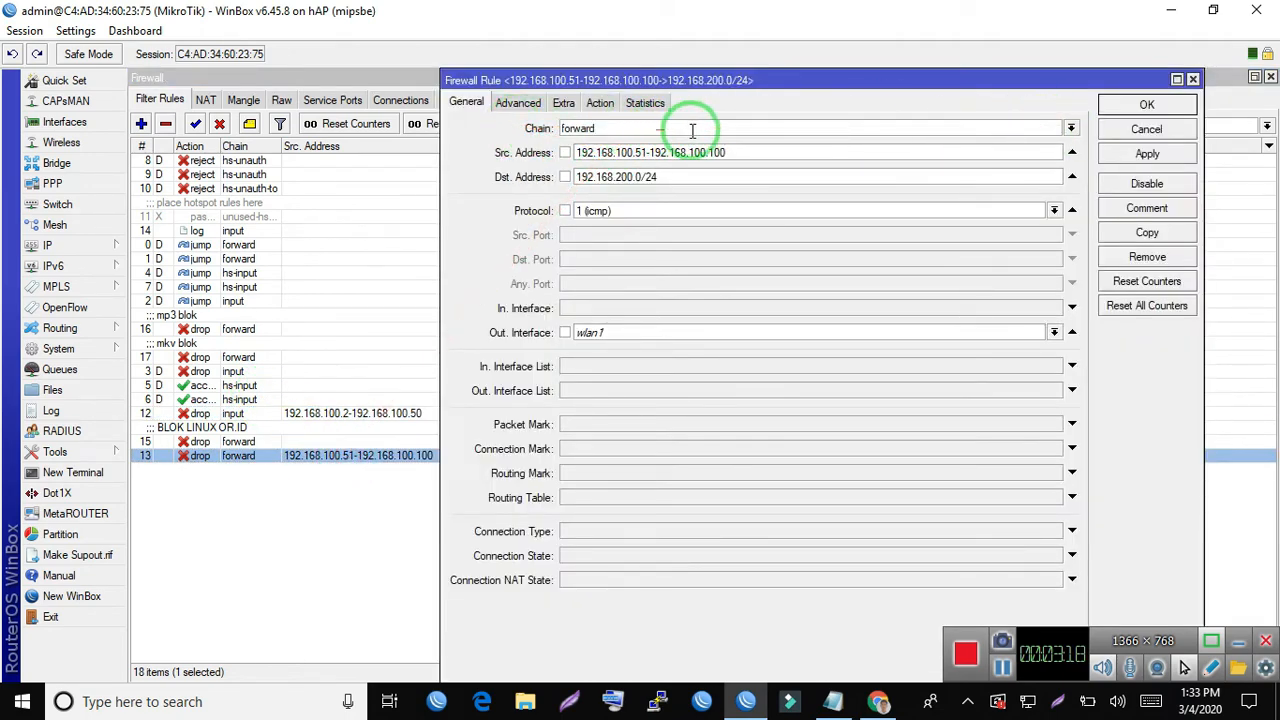
{"action": "left_click", "coordinate": [747, 147]}
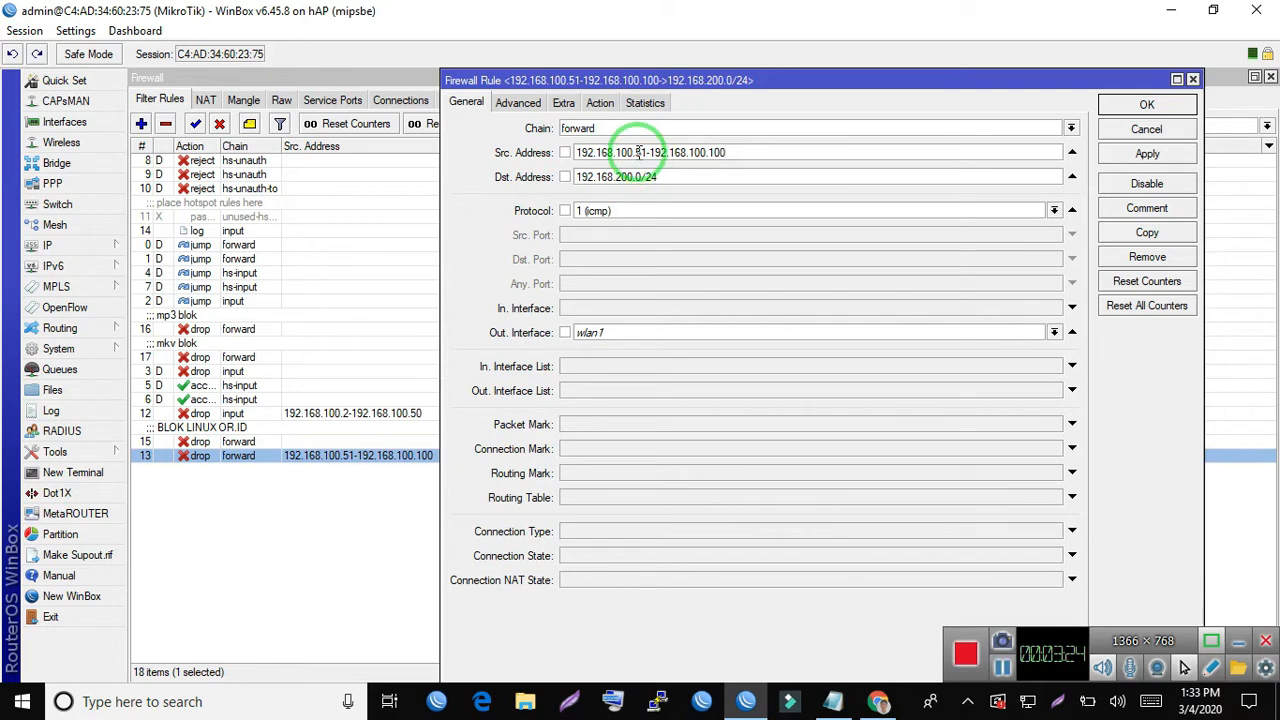
{"action": "left_click_drag", "start_coordinate": [637, 152], "coordinate": [757, 152]}
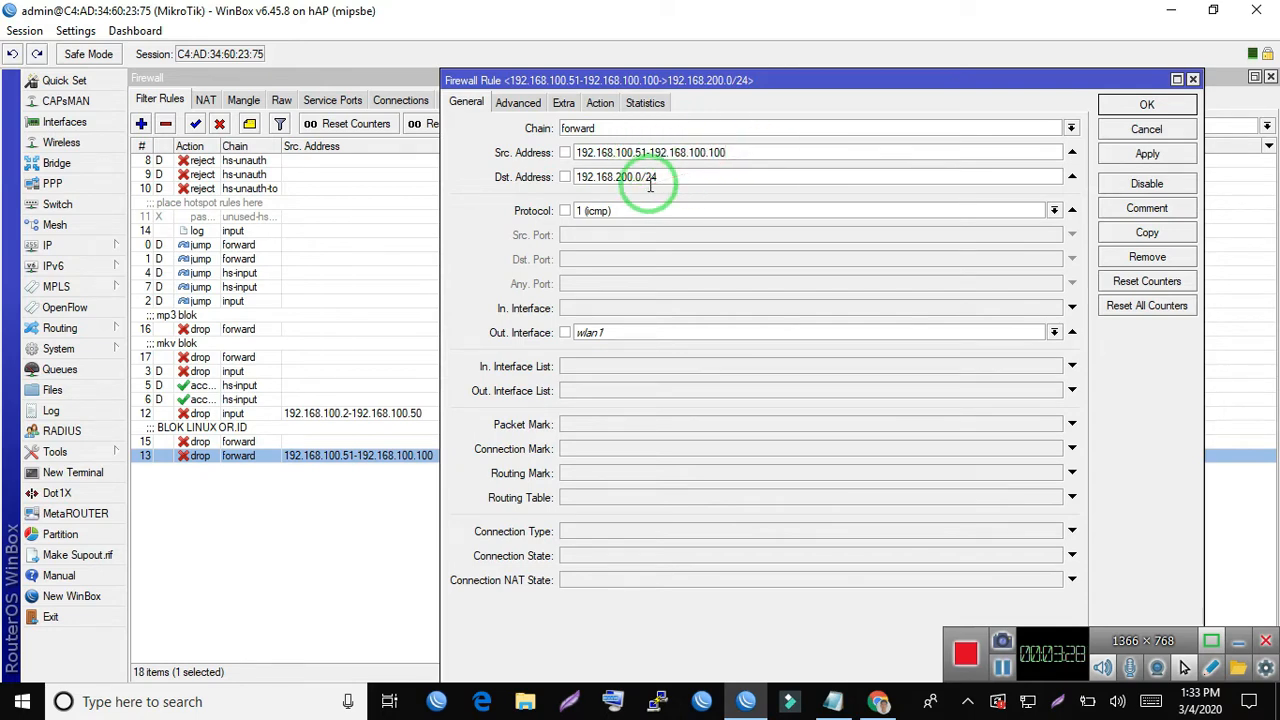
{"action": "left_click_drag", "start_coordinate": [697, 182], "coordinate": [477, 177]}
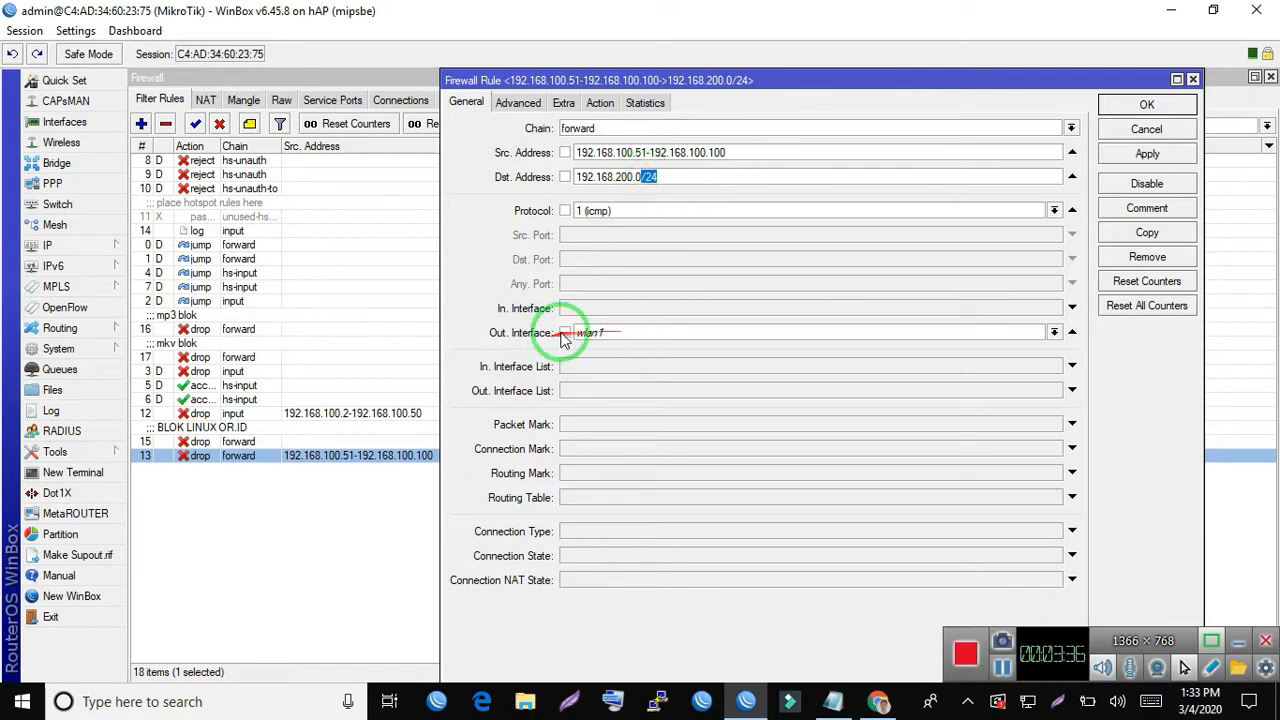
- Check the wlan1 drop rule's action, recheck its destination address, and close the rule without changes
{"action": "left_click", "coordinate": [597, 104]}
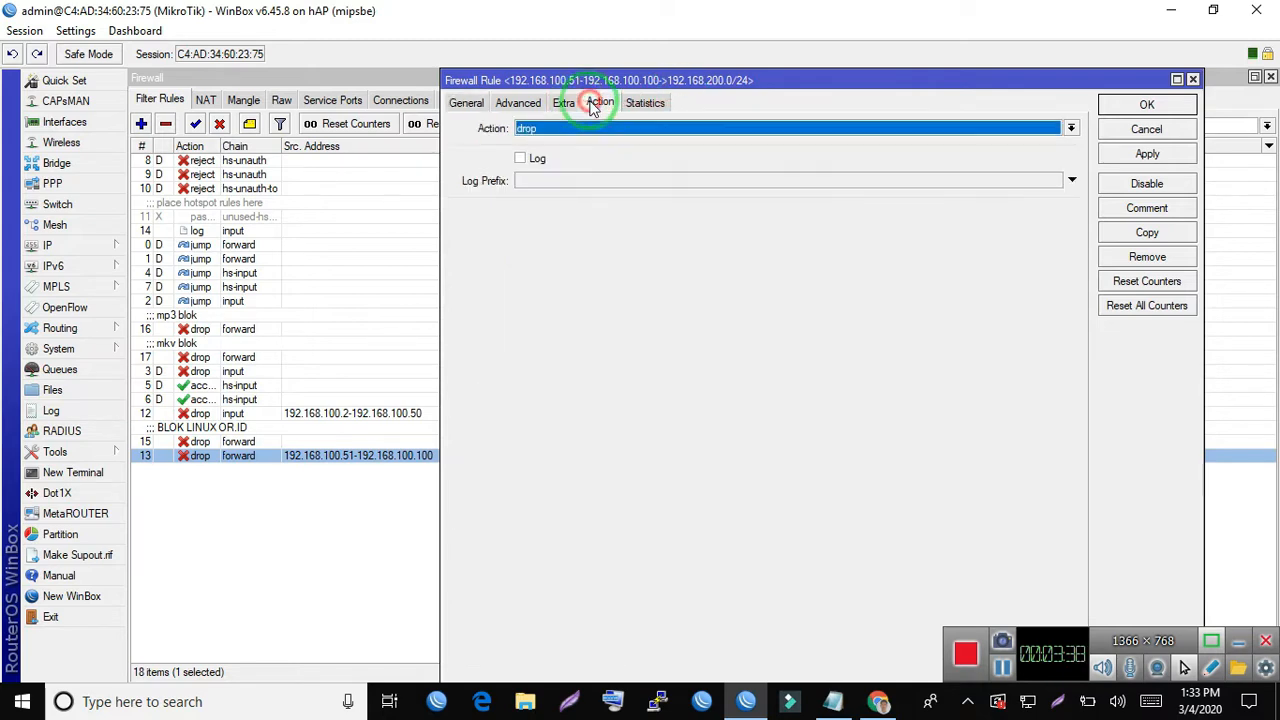
{"action": "left_click", "coordinate": [465, 103]}
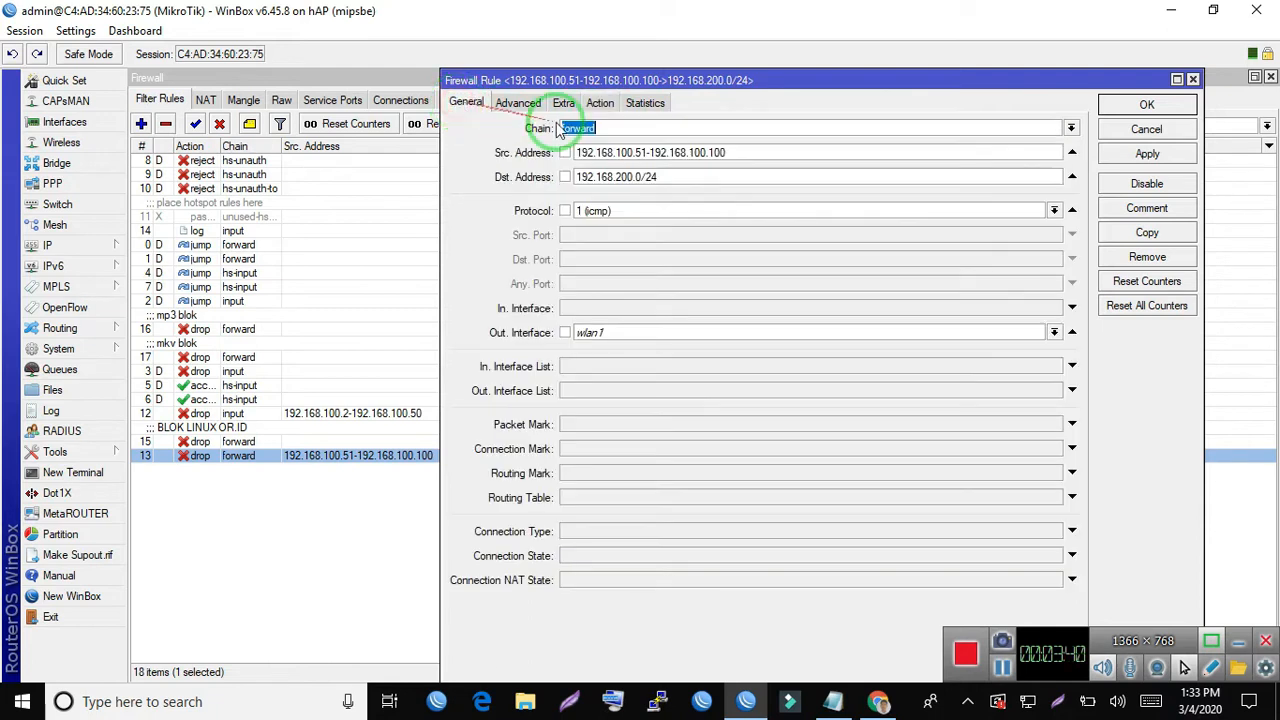
{"action": "left_click", "coordinate": [700, 176]}
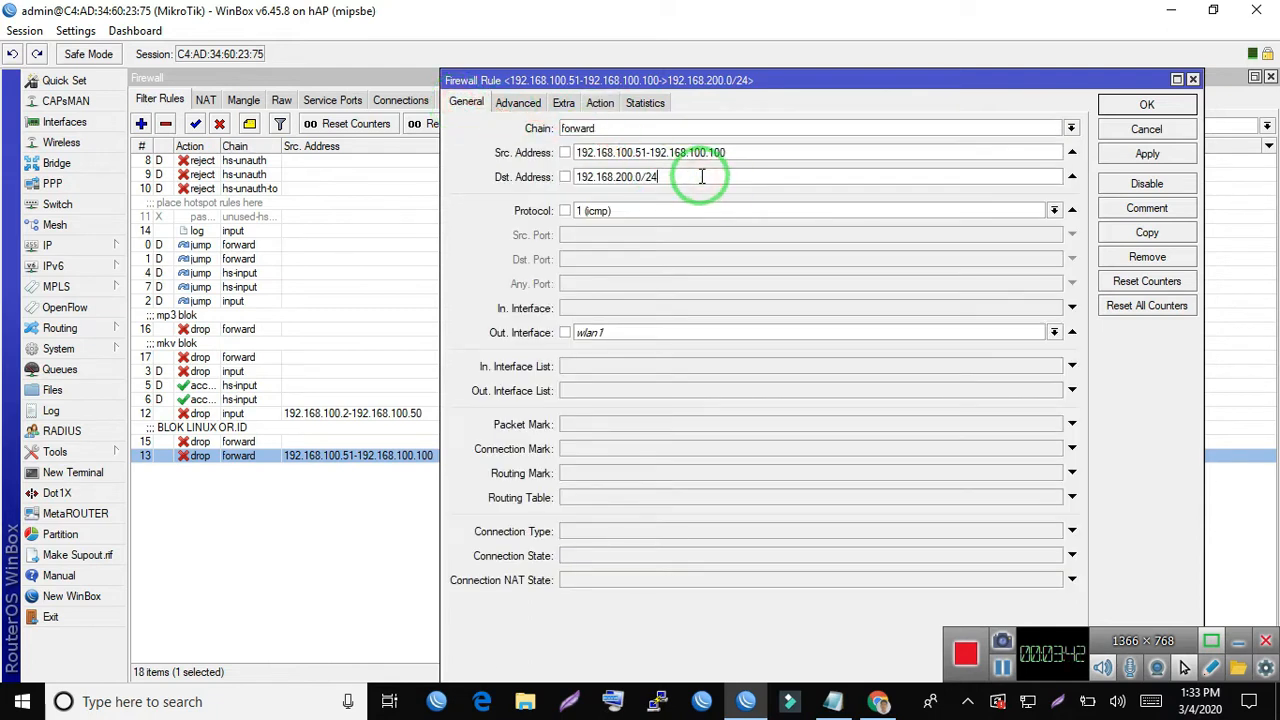
{"action": "left_click", "coordinate": [724, 171]}
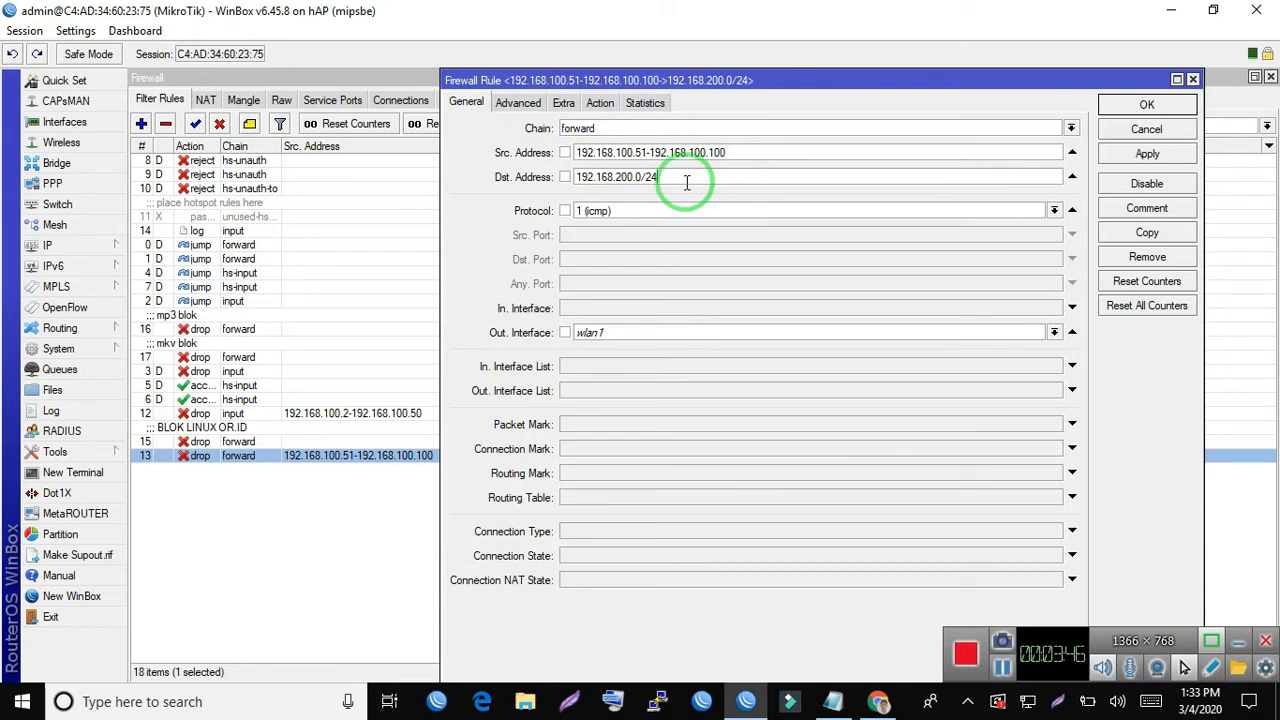
{"action": "left_click", "coordinate": [598, 103]}
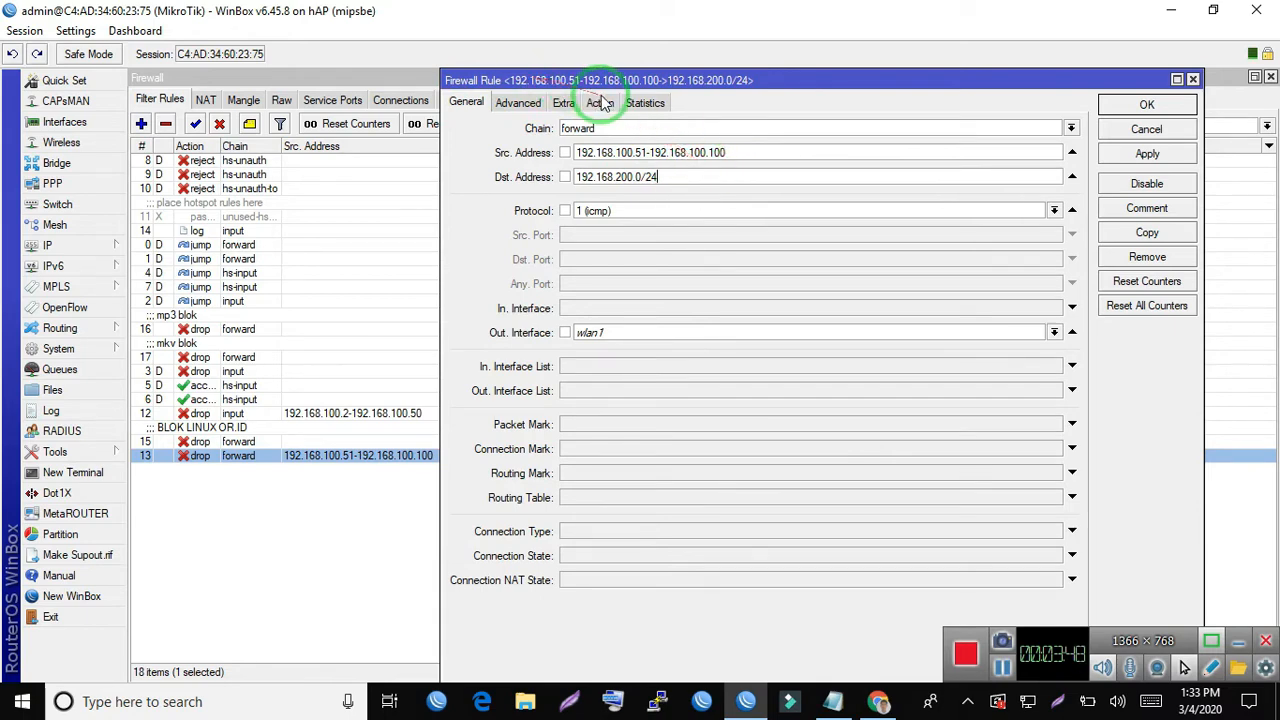
{"action": "left_click", "coordinate": [1178, 135]}
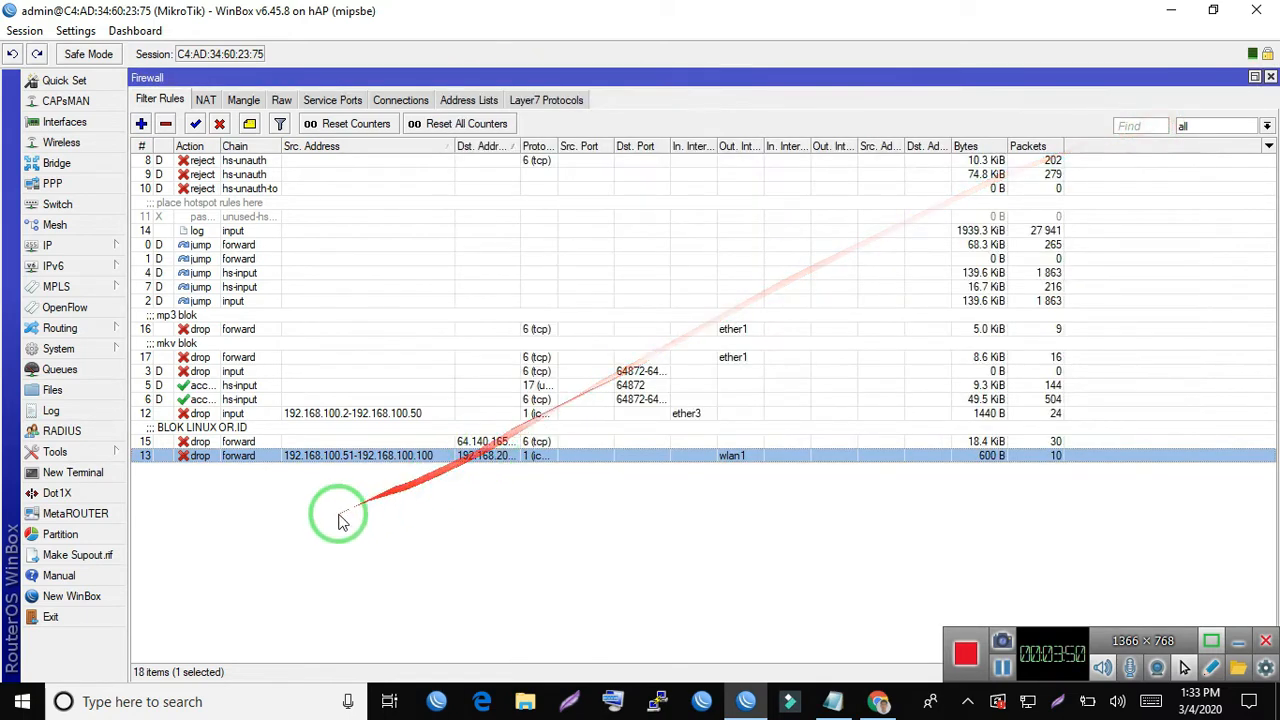
- Open the BLOK LINUX OR.ID drop rule and examine its action, chain and destination address
{"action": "left_click", "coordinate": [337, 520]}
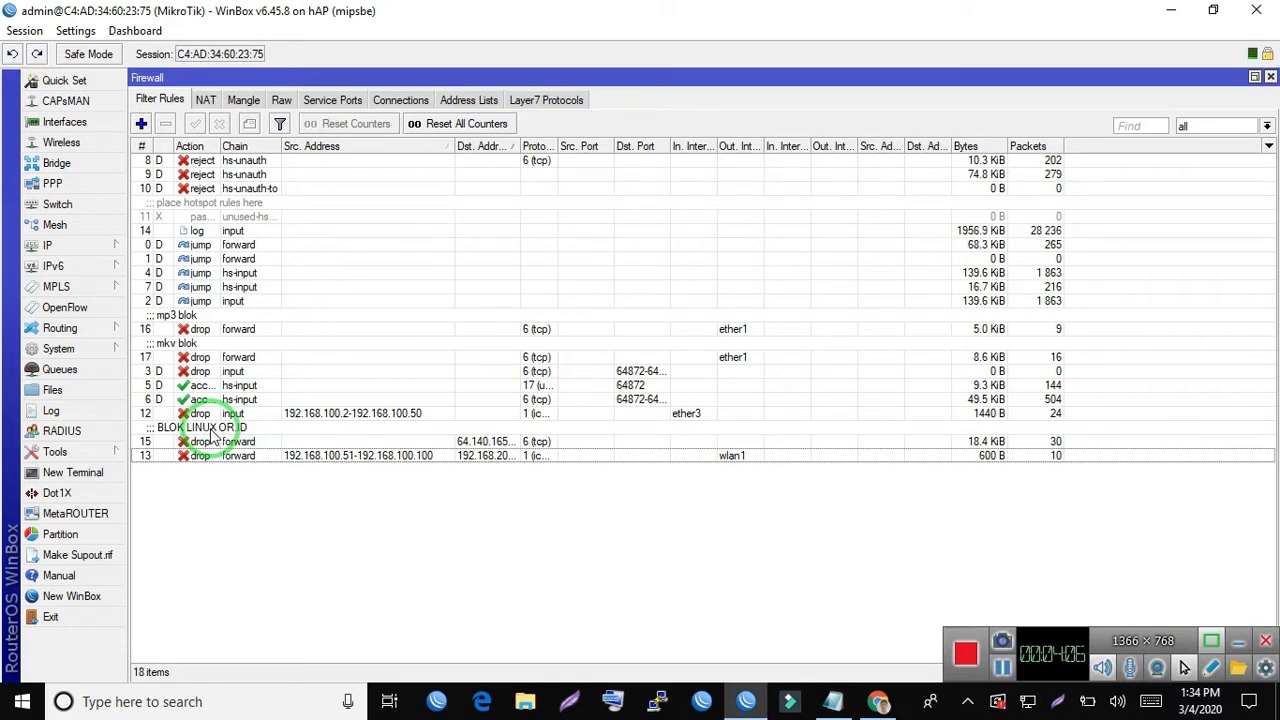
{"action": "left_click", "coordinate": [188, 458]}
{"action": "left_click", "coordinate": [226, 443]}
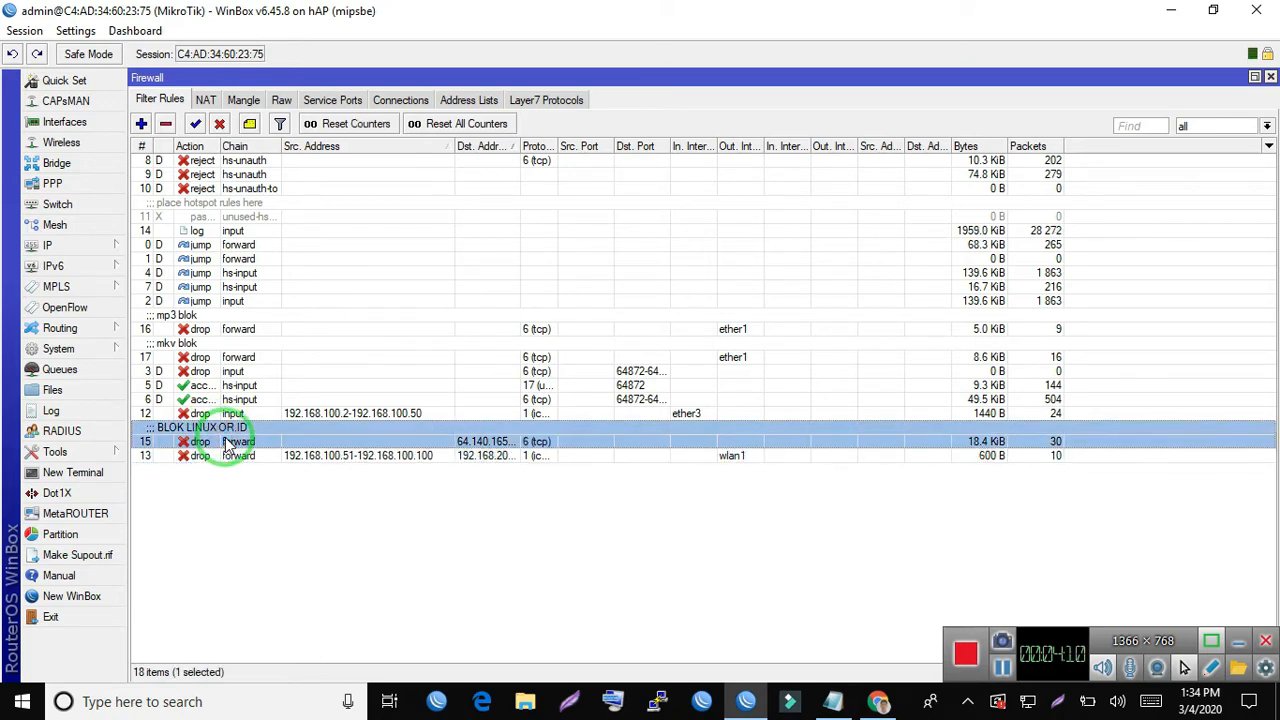
{"action": "left_click", "coordinate": [226, 510]}
{"action": "left_click", "coordinate": [210, 432]}
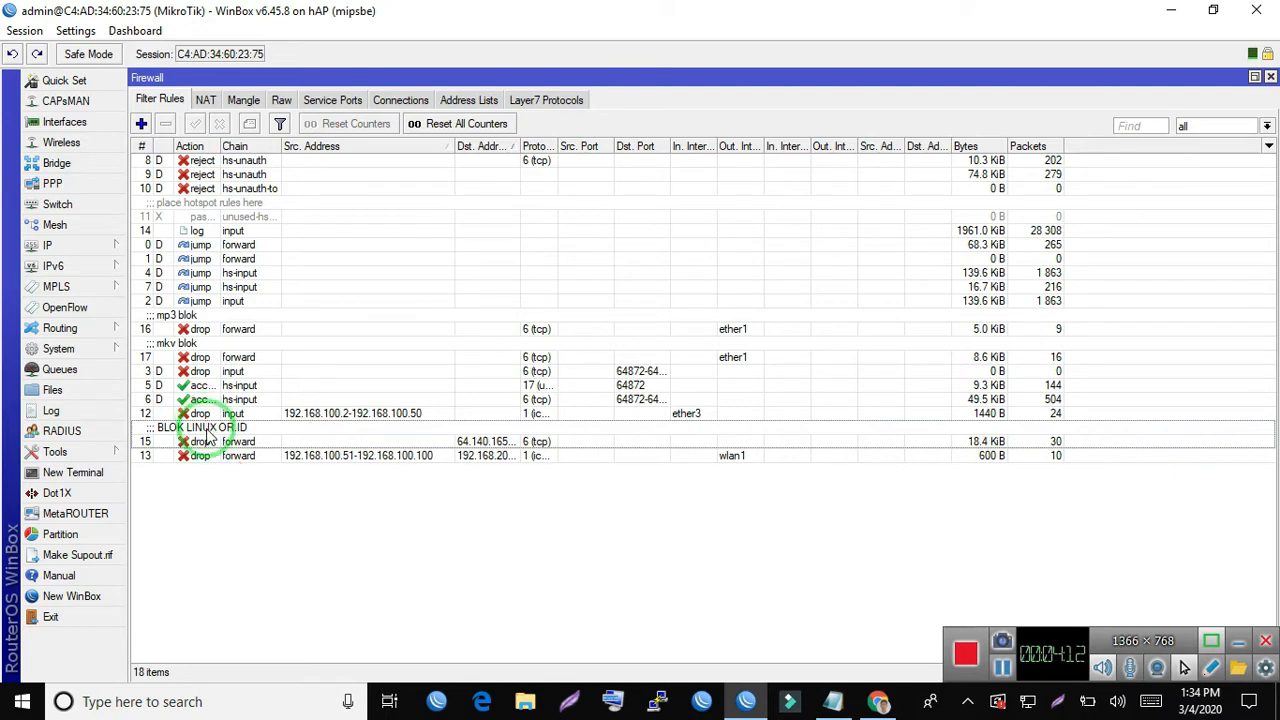
{"action": "left_click", "coordinate": [208, 434]}
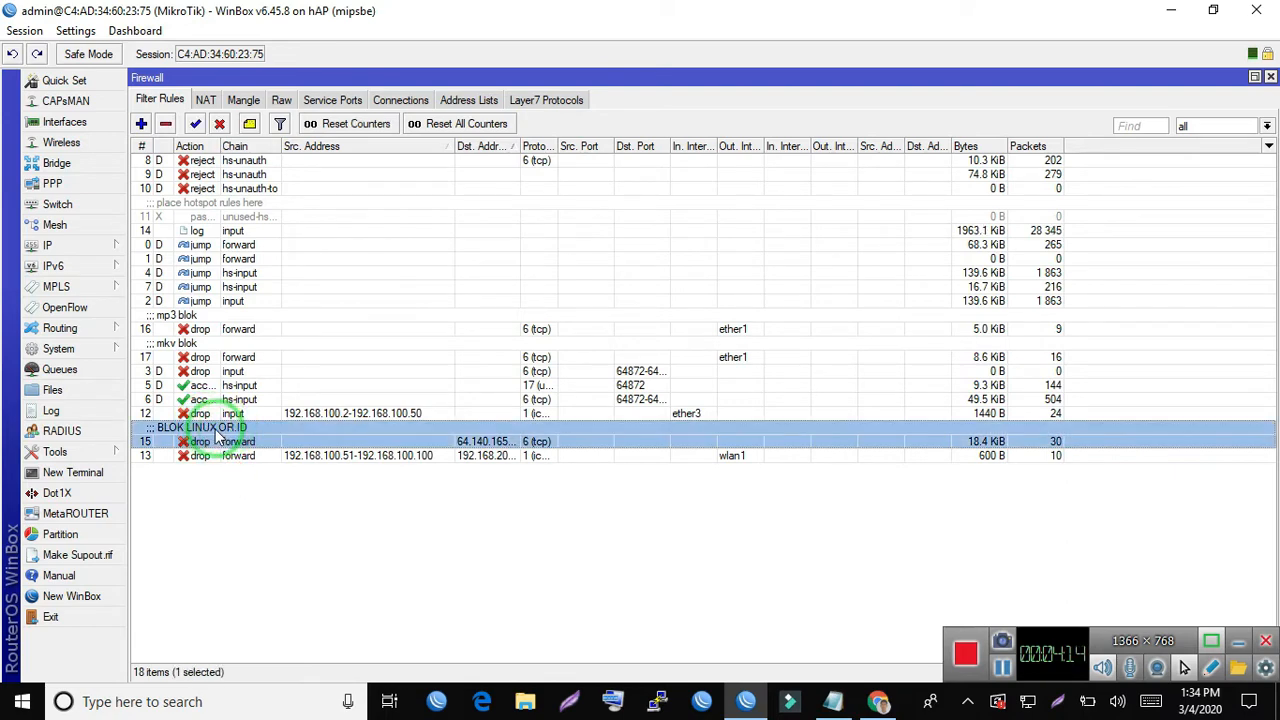
{"action": "double_click", "coordinate": [247, 437]}
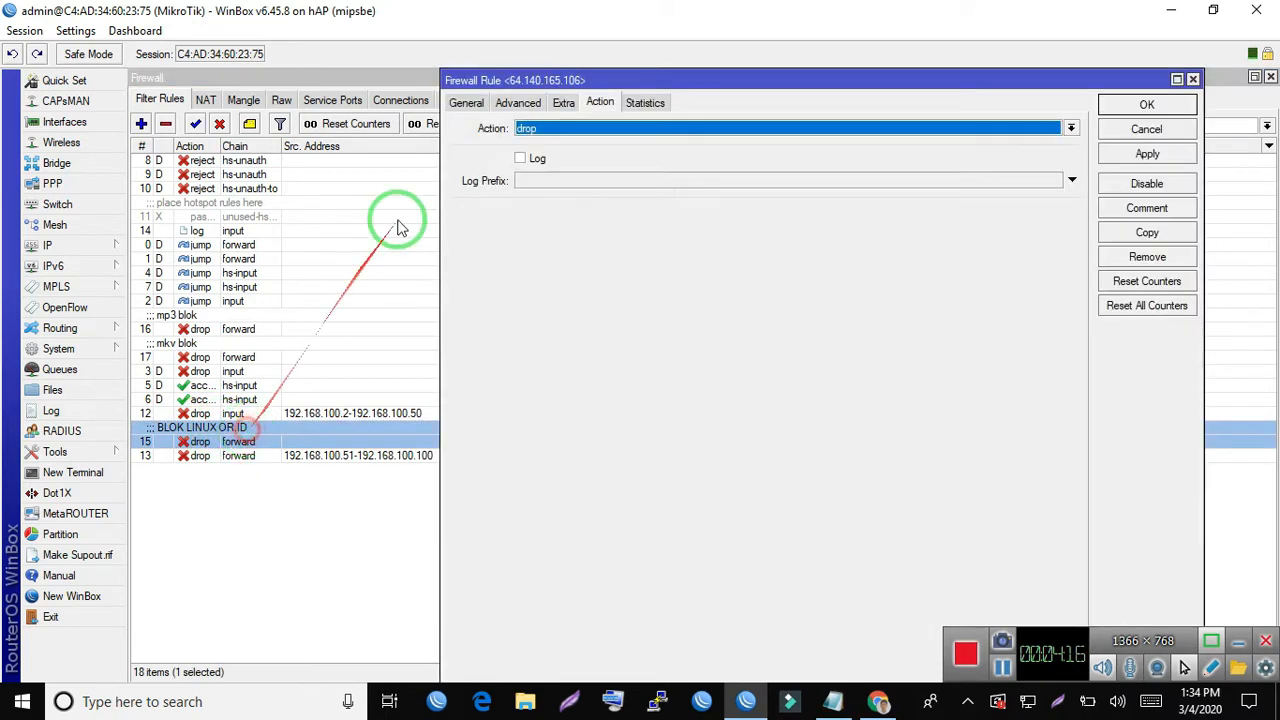
{"action": "left_click", "coordinate": [603, 104]}
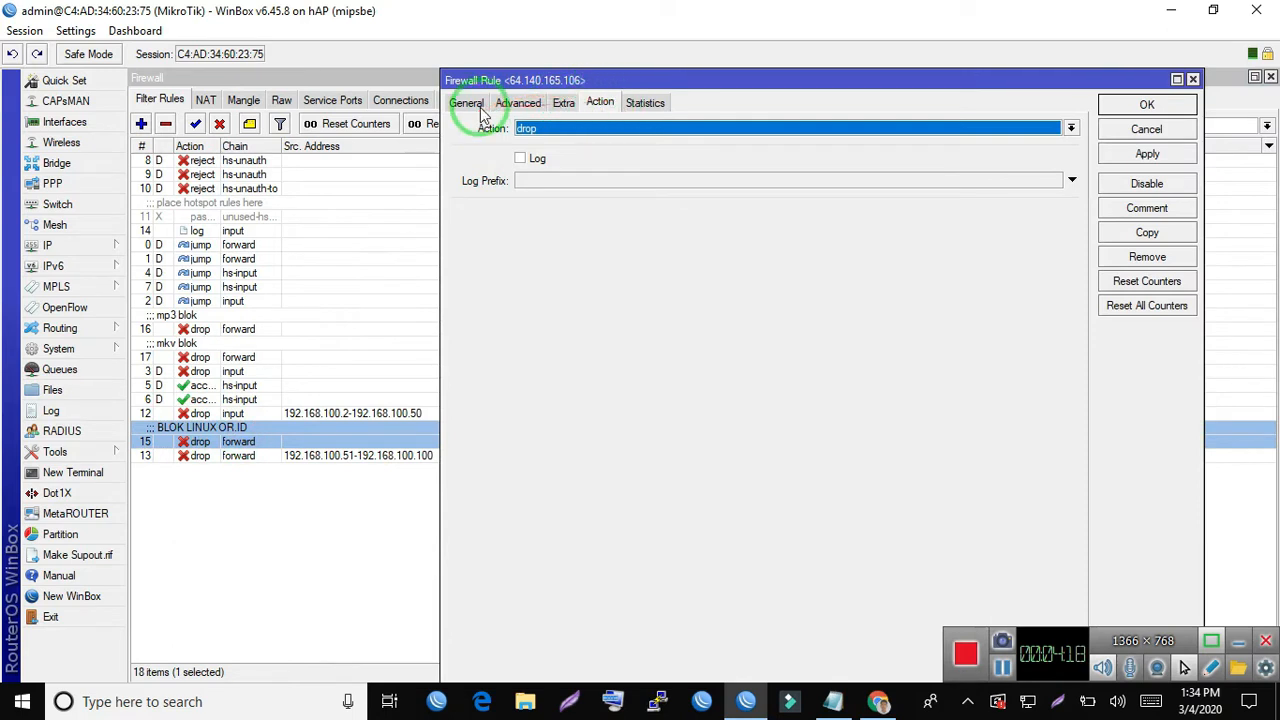
{"action": "left_click", "coordinate": [462, 104]}
{"action": "left_click", "coordinate": [592, 127]}
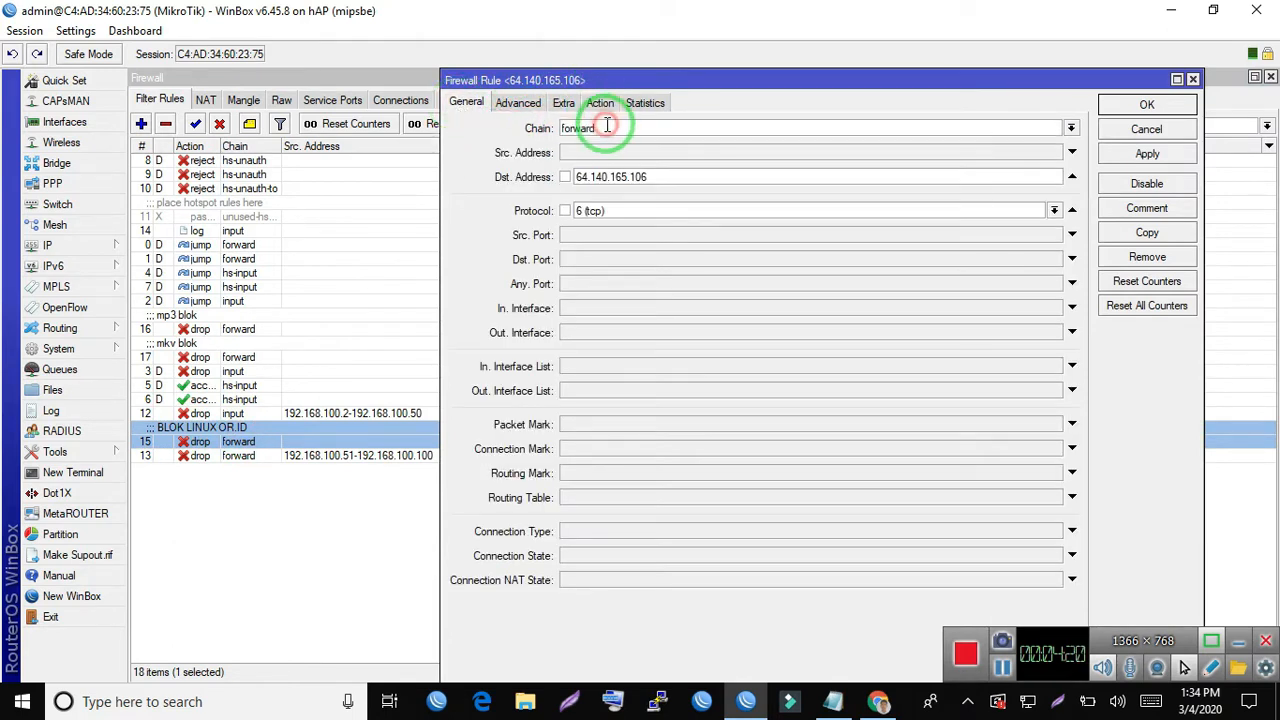
{"action": "double_click", "coordinate": [679, 174]}
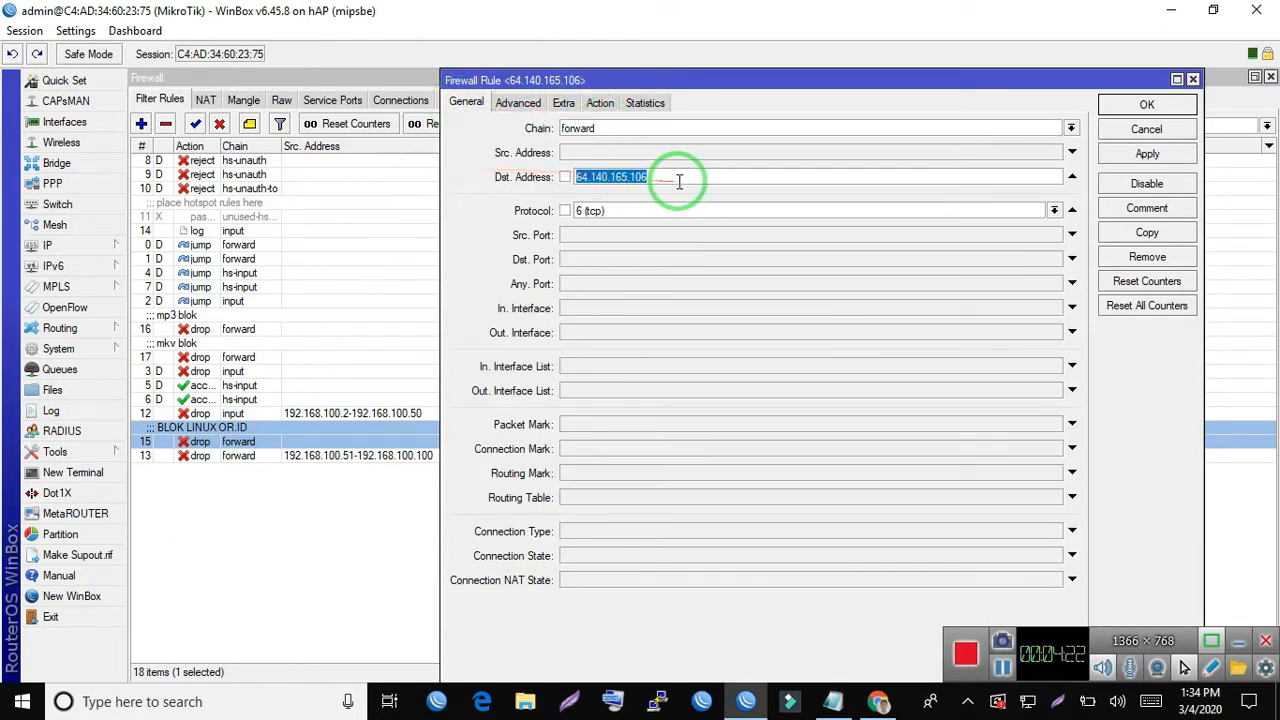
- Ping linux.or.id from a new terminal to compare its IP with the rule's destination address, and close the terminal
{"action": "left_click", "coordinate": [72, 472]}
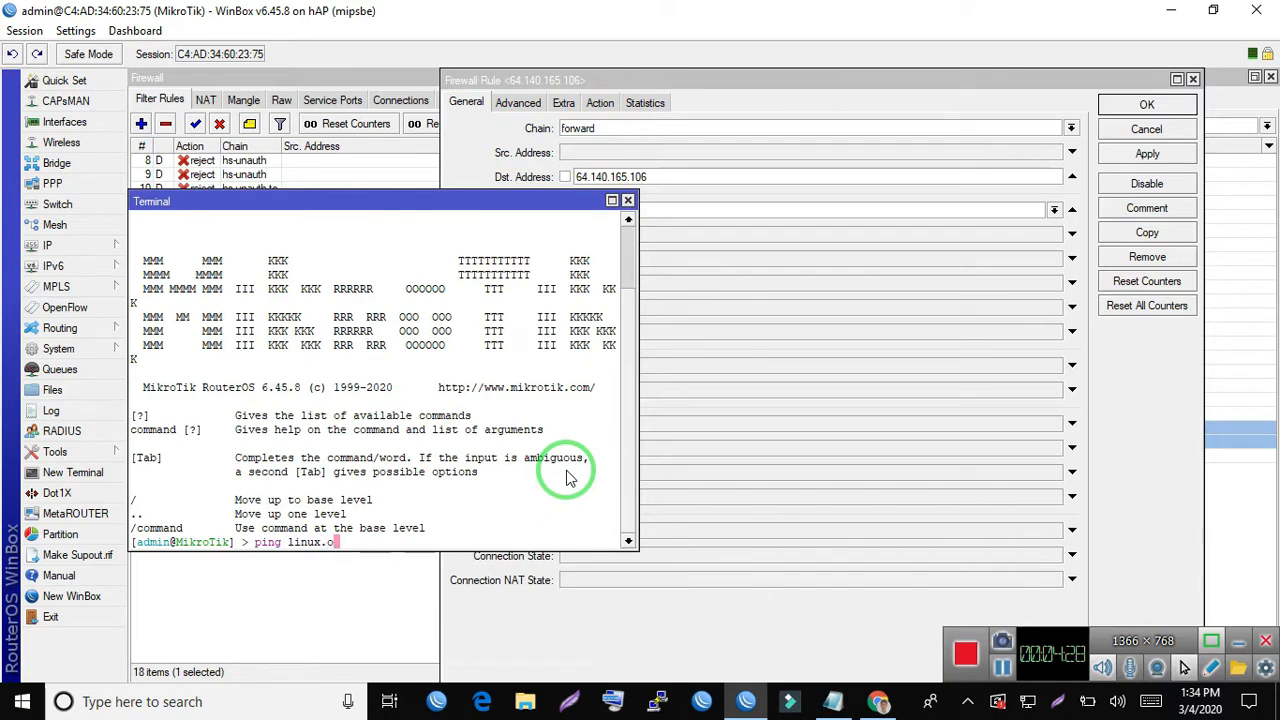
{"action": "type", "text": "ping linux.or.id"}
{"action": "key", "text": "Return"}
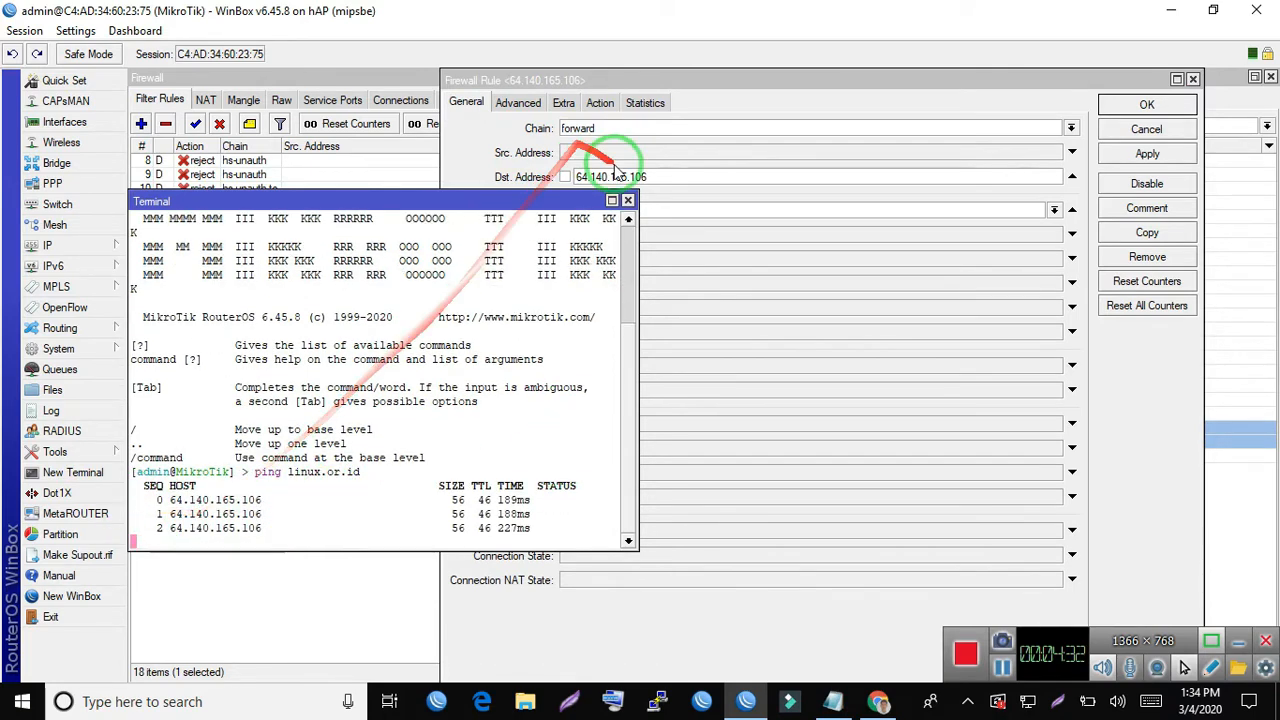
{"action": "left_click", "coordinate": [628, 200]}
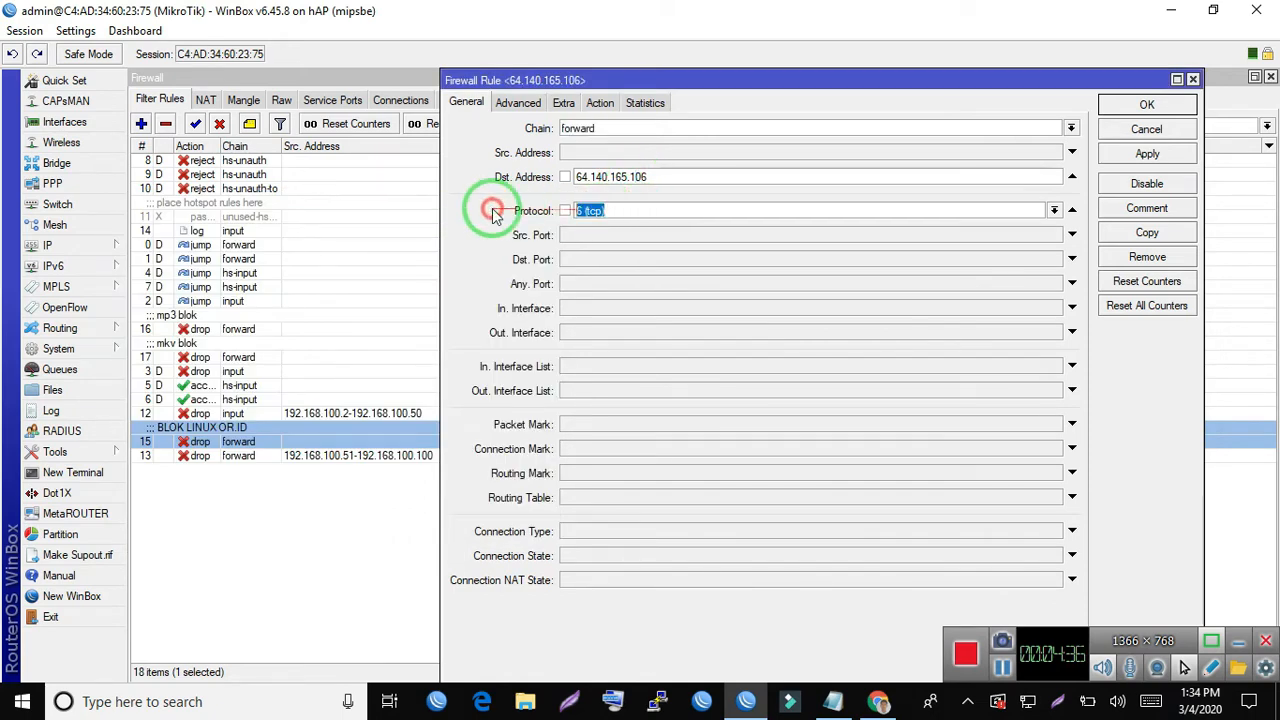
- Check the BLOK LINUX OR.ID rule's action and advanced content match, and close the rule without changes
{"action": "left_click", "coordinate": [601, 104]}
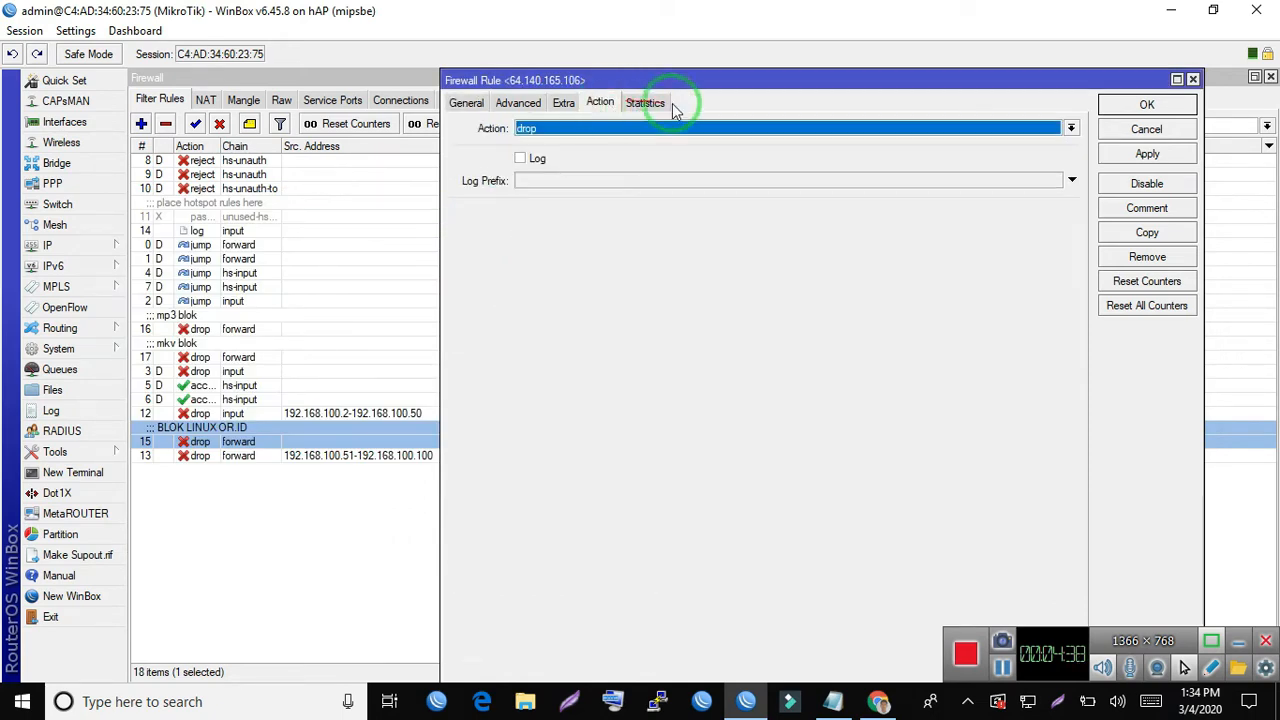
{"action": "left_click", "coordinate": [520, 104]}
{"action": "left_click_drag", "start_coordinate": [716, 216], "coordinate": [491, 218]}
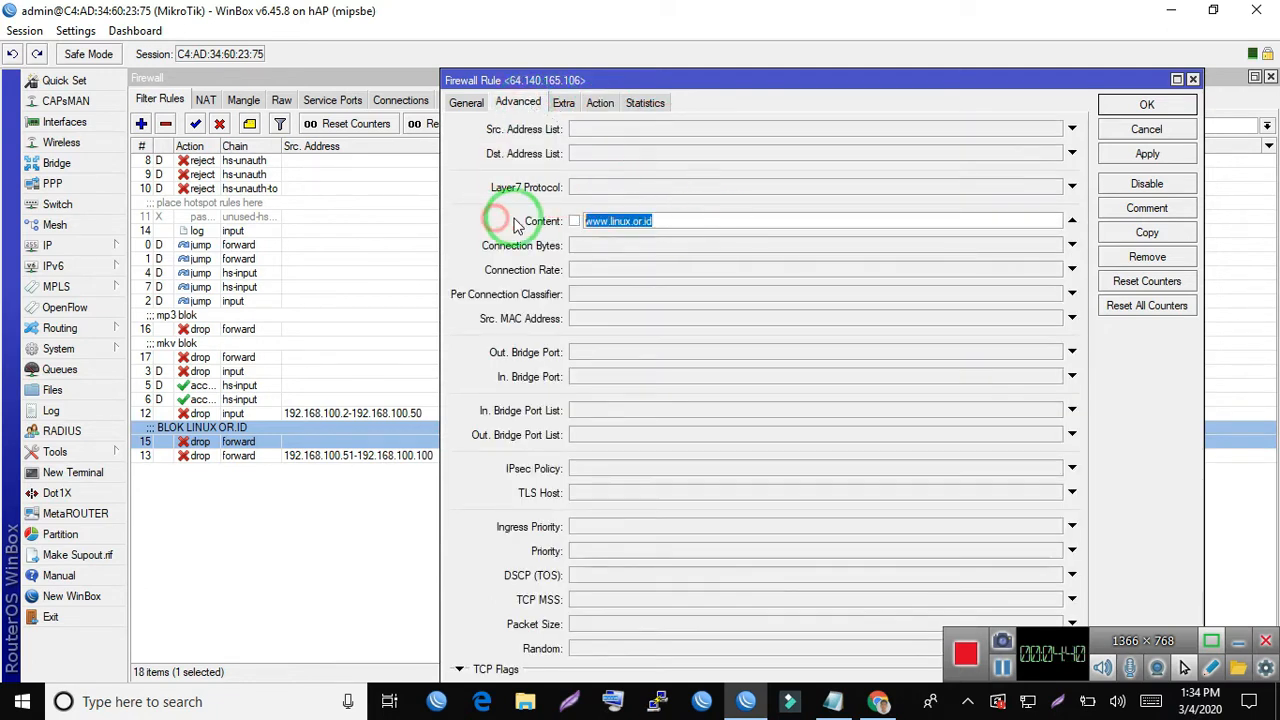
{"action": "left_click", "coordinate": [522, 102]}
{"action": "left_click_drag", "start_coordinate": [670, 213], "coordinate": [371, 200]}
{"action": "left_click", "coordinate": [700, 218]}
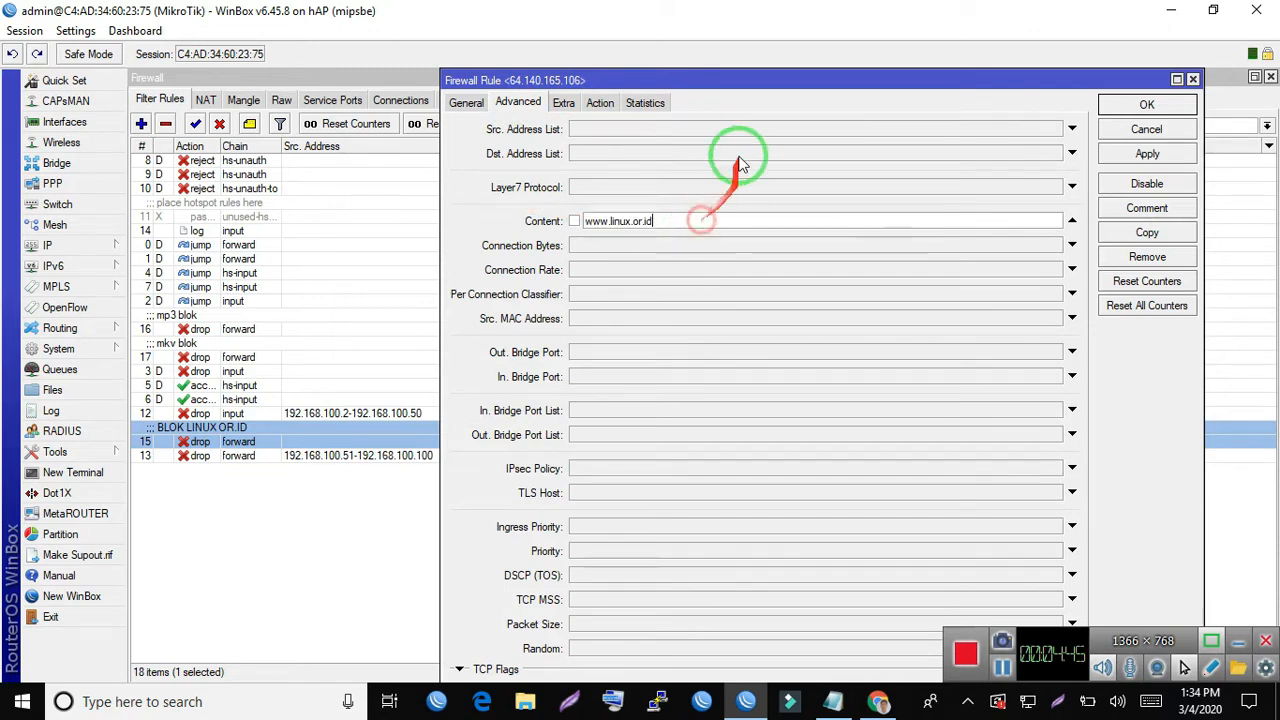
{"action": "left_click", "coordinate": [612, 105]}
{"action": "left_click", "coordinate": [1138, 125]}
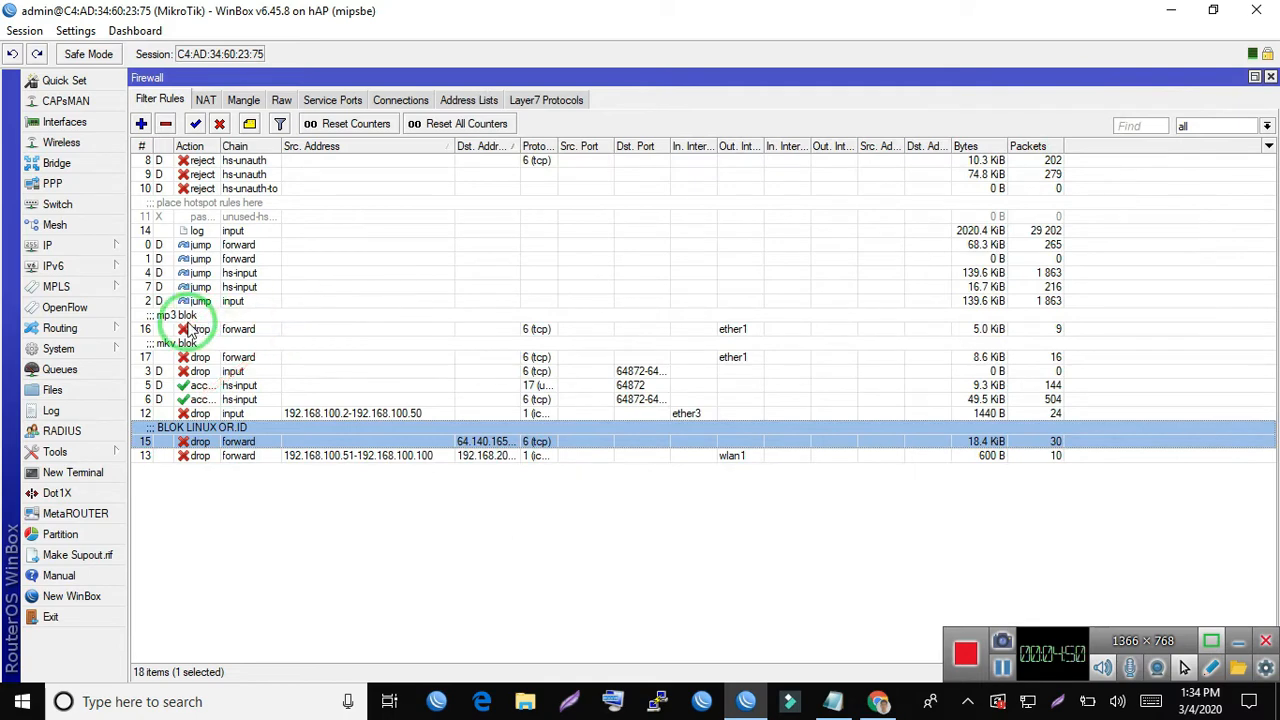
- Open the mp3 blok drop rule, examine its protocol, outgoing interface, action and content match, and close it unchanged
{"action": "double_click", "coordinate": [193, 328]}
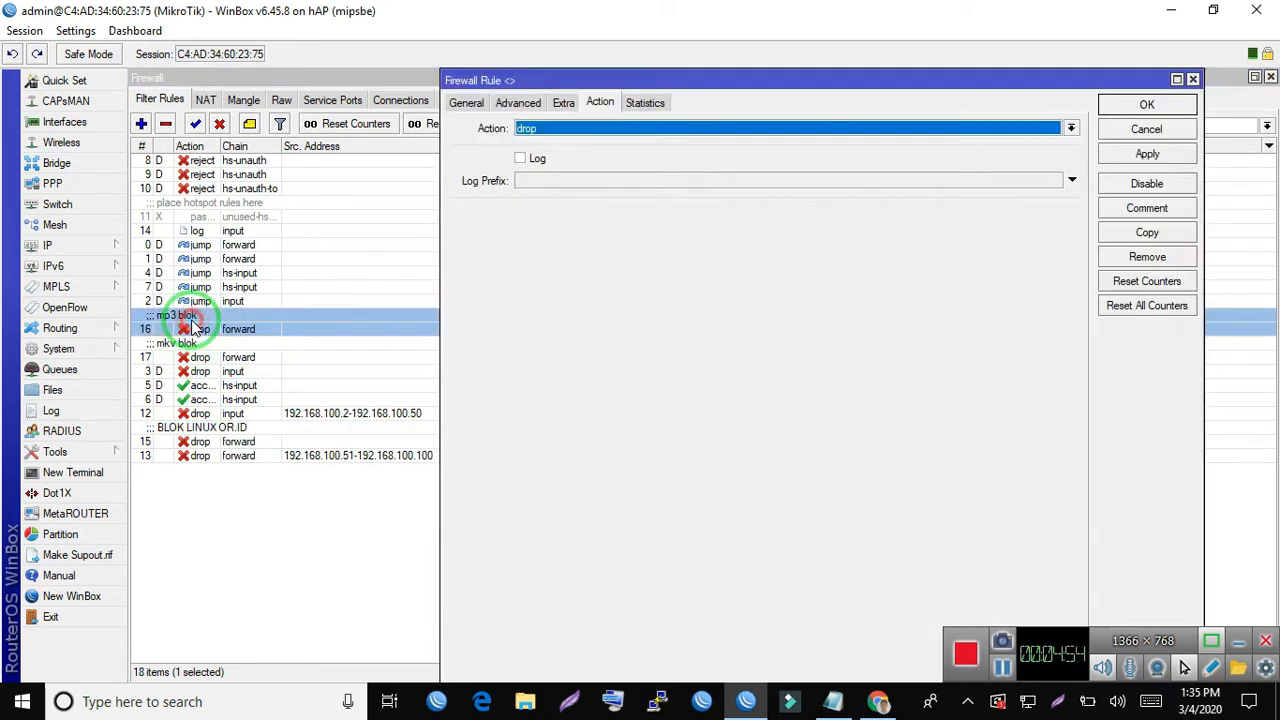
{"action": "left_click", "coordinate": [462, 103]}
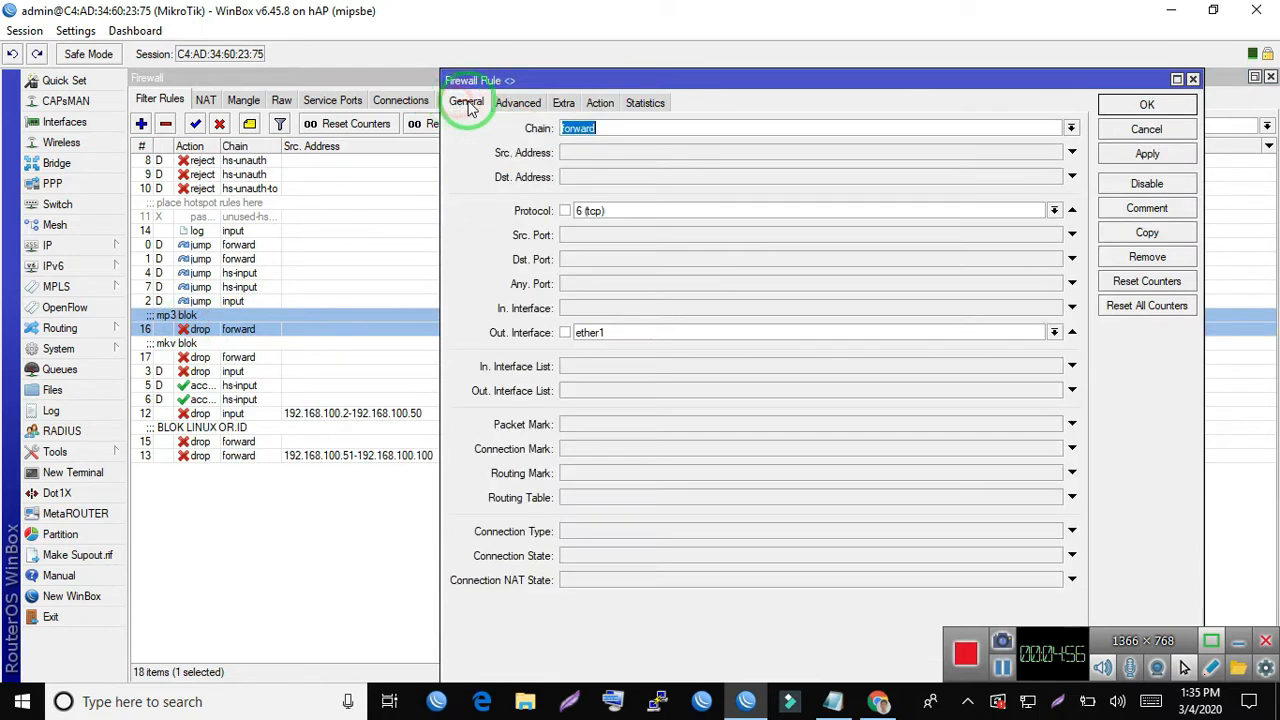
{"action": "left_click_drag", "start_coordinate": [623, 212], "coordinate": [406, 186]}
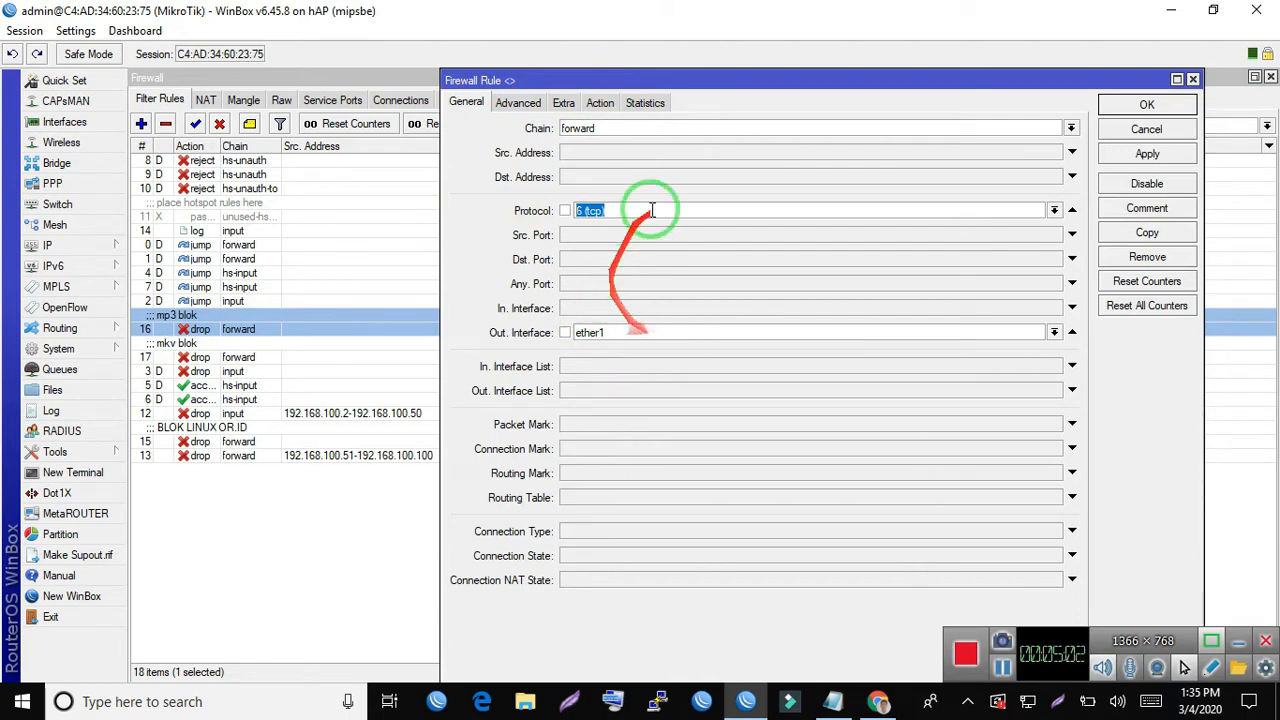
{"action": "left_click", "coordinate": [601, 106]}
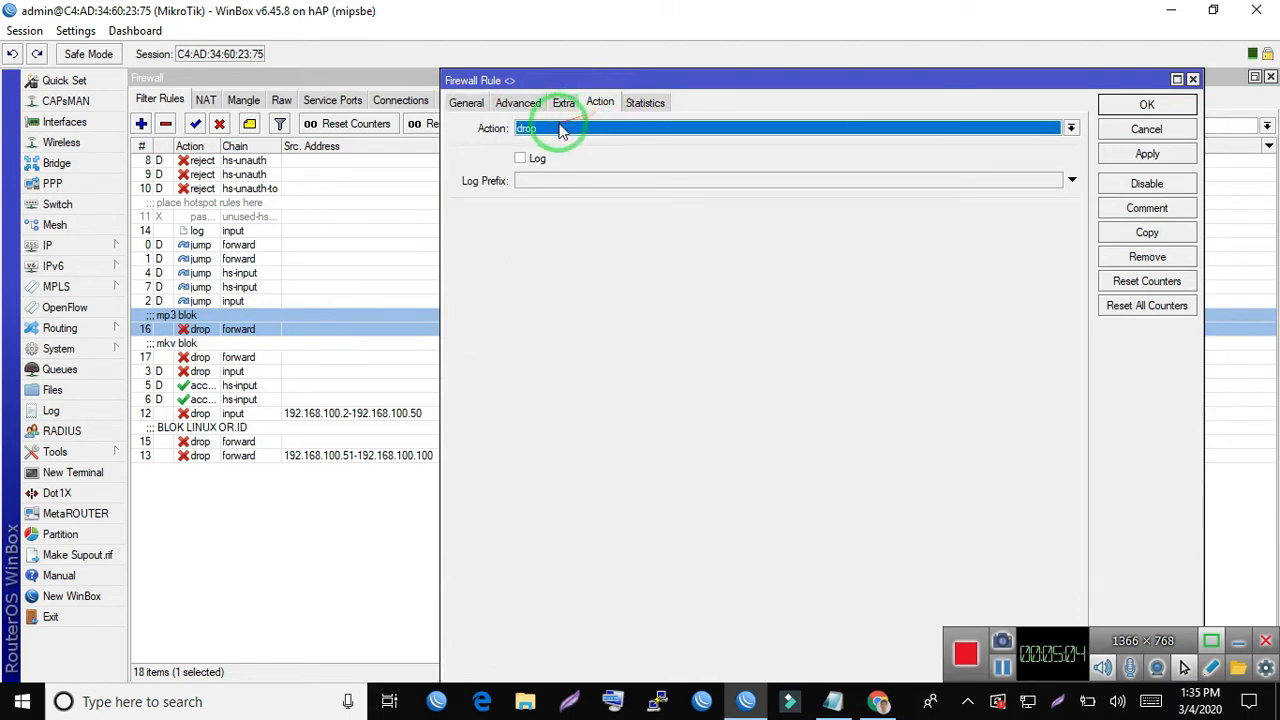
{"action": "left_click", "coordinate": [515, 105]}
{"action": "left_click", "coordinate": [632, 221]}
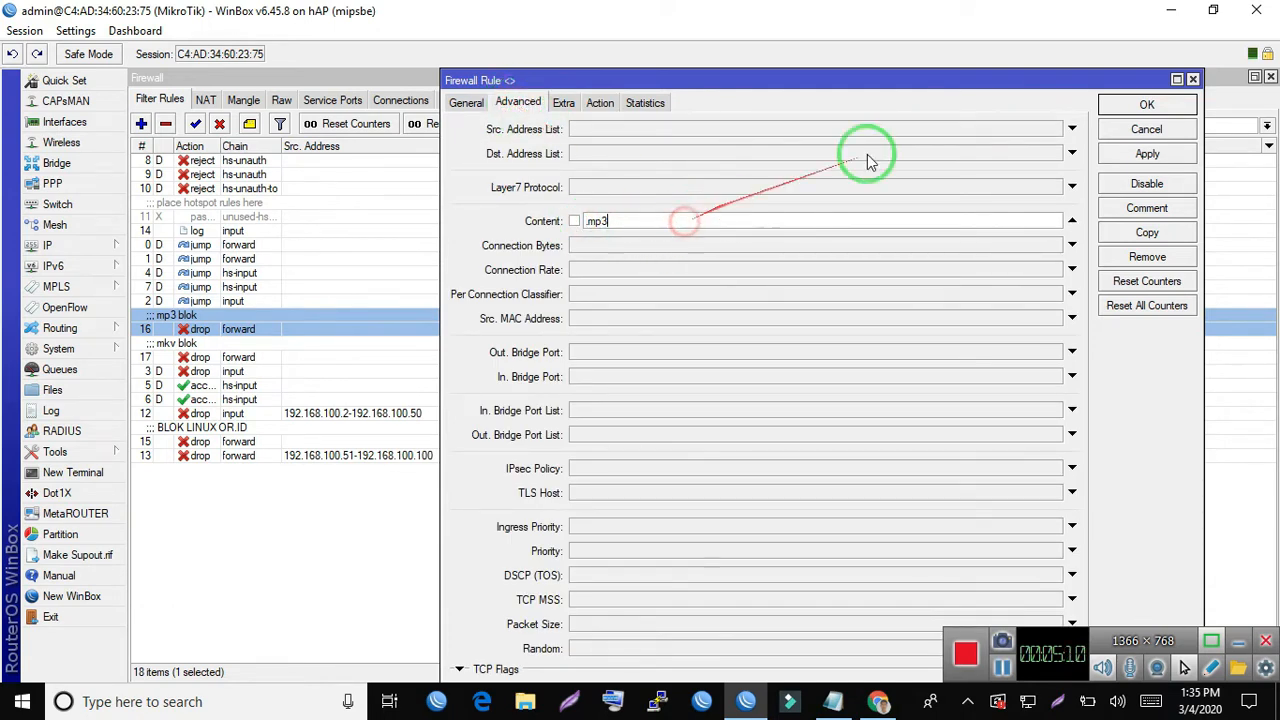
{"action": "left_click", "coordinate": [1127, 124]}
- Open the mkv blok drop rule, examine its general settings, content match and action, and close it unchanged
{"action": "double_click", "coordinate": [215, 357]}
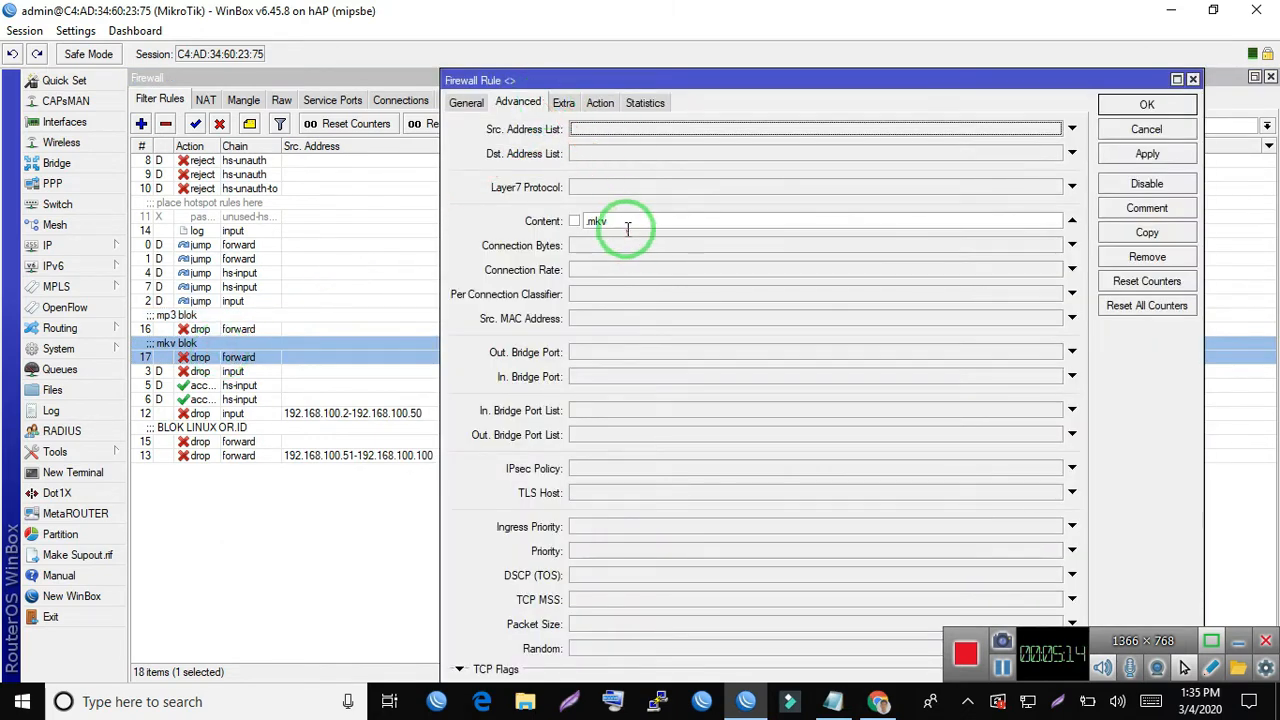
{"action": "left_click", "coordinate": [472, 103]}
{"action": "mouse_move", "coordinate": [610, 150]}
{"action": "left_mouse_down"}
{"action": "mouse_move", "coordinate": [606, 309]}
{"action": "mouse_move", "coordinate": [620, 334]}
{"action": "left_mouse_up"}
{"action": "left_click", "coordinate": [518, 103]}
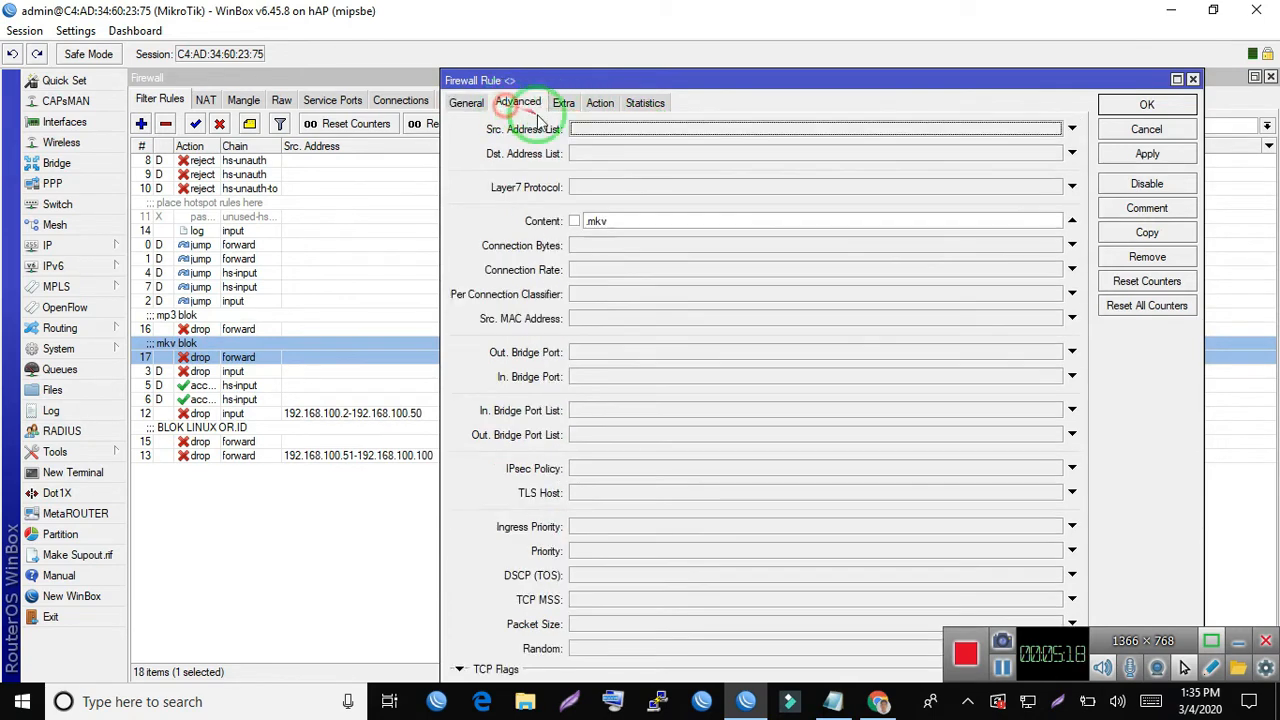
{"action": "left_click_drag", "start_coordinate": [623, 222], "coordinate": [422, 214]}
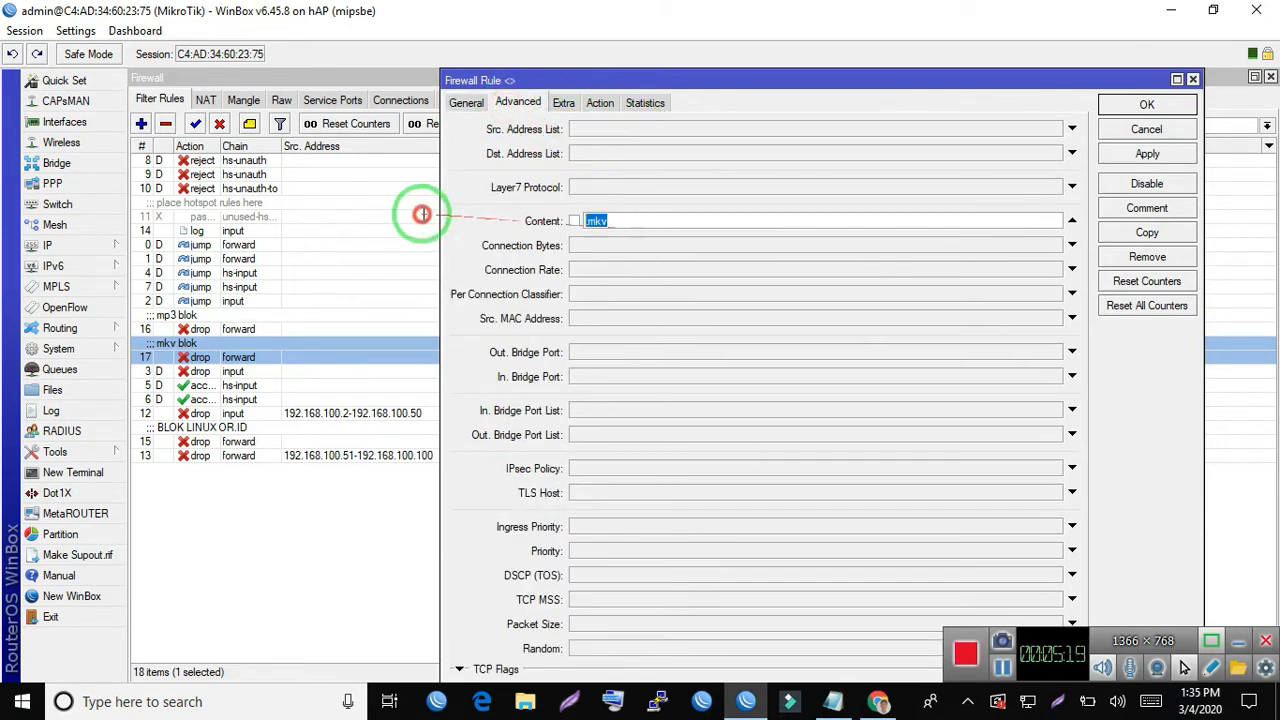
{"action": "left_click", "coordinate": [600, 102]}
{"action": "left_click", "coordinate": [1142, 133]}
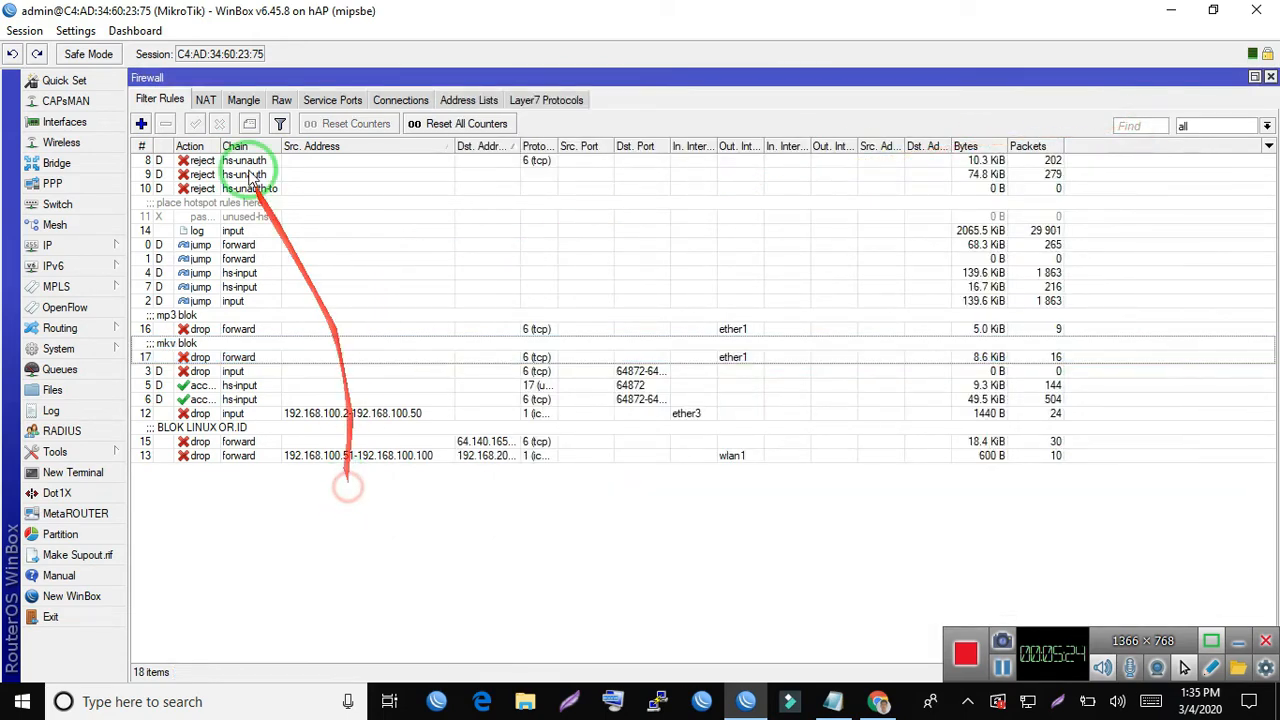
- Open the input chain's log rule and examine its chain, advanced, extra and action settings
{"action": "double_click", "coordinate": [232, 234]}
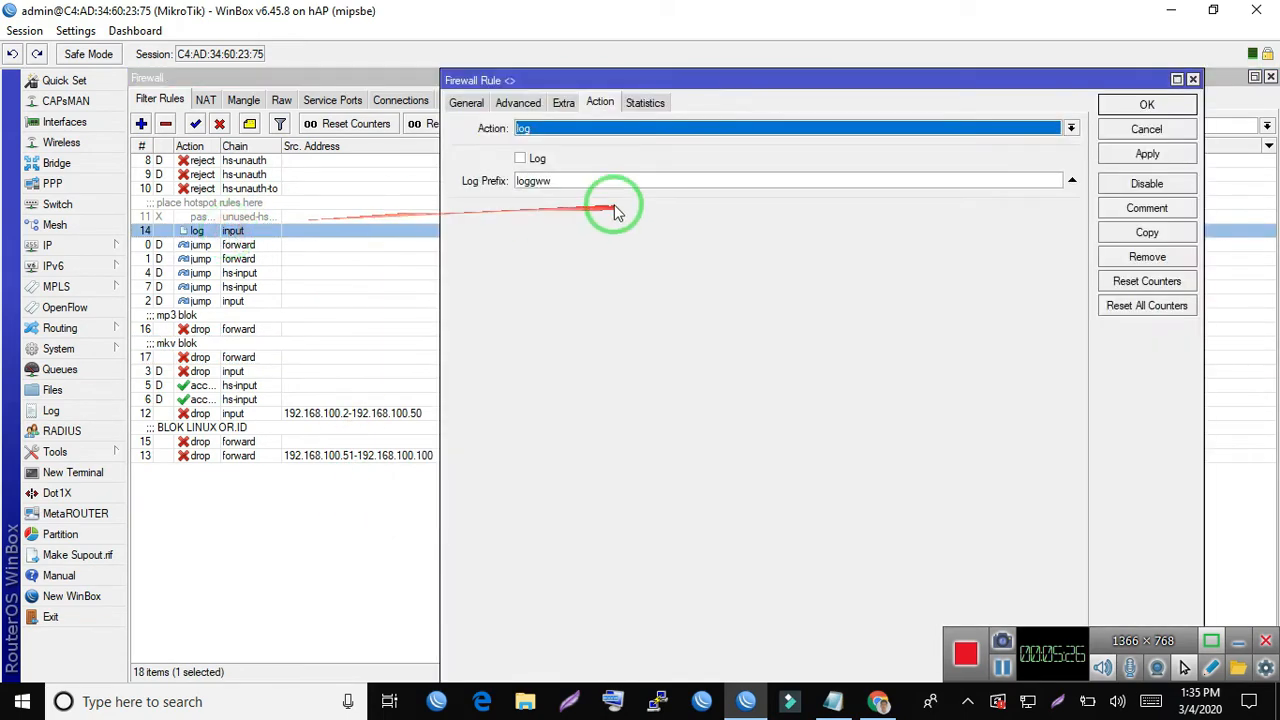
{"action": "left_click", "coordinate": [464, 103]}
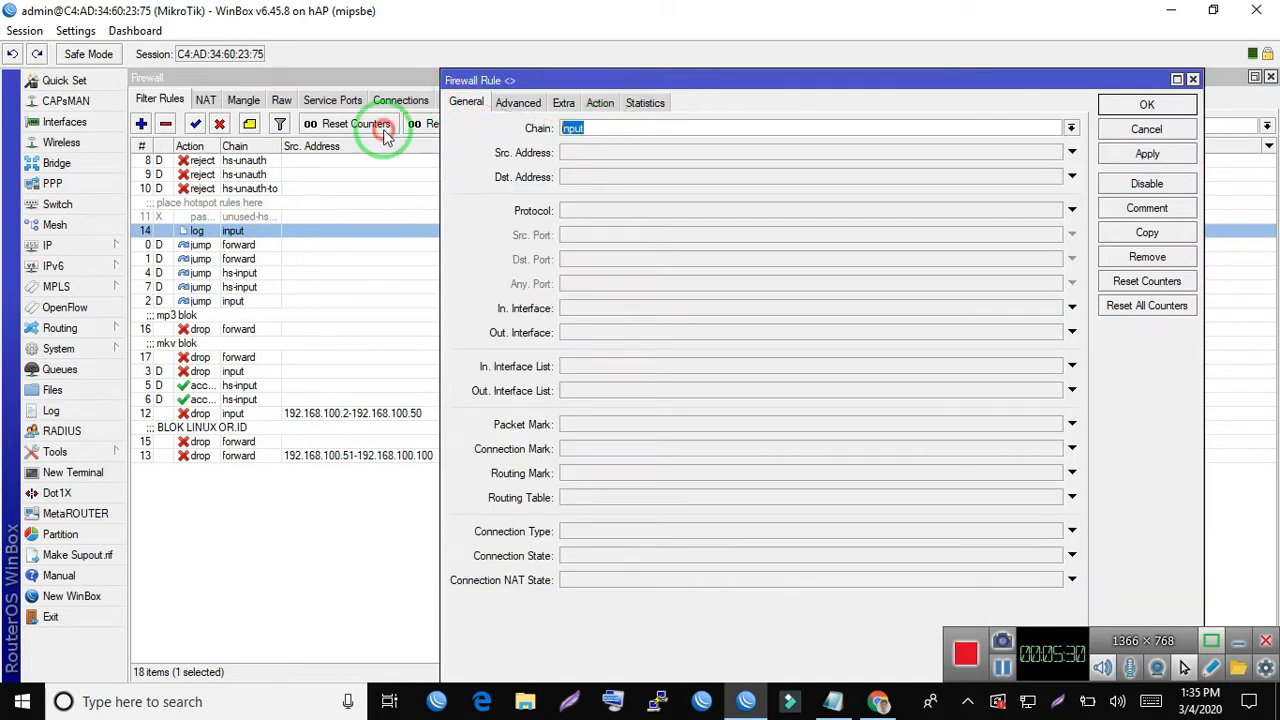
{"action": "double_click", "coordinate": [596, 129]}
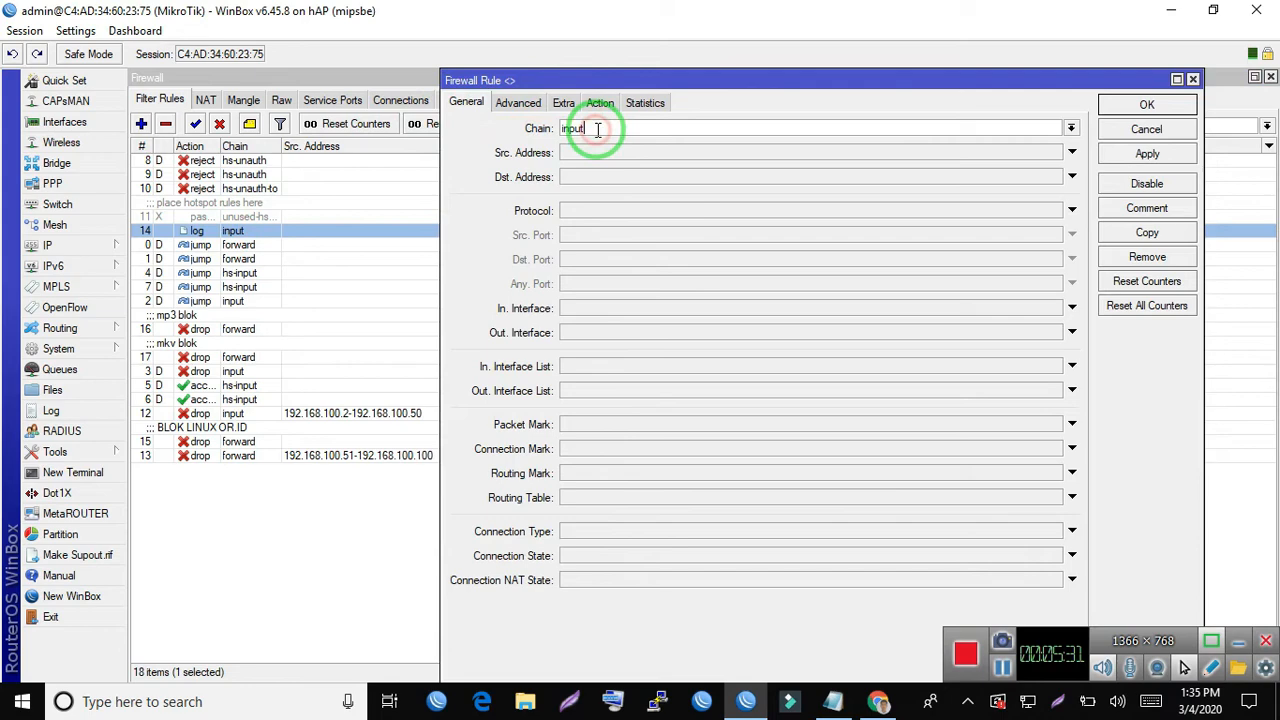
{"action": "left_click", "coordinate": [518, 103]}
{"action": "left_click", "coordinate": [563, 103]}
{"action": "left_click", "coordinate": [600, 103]}
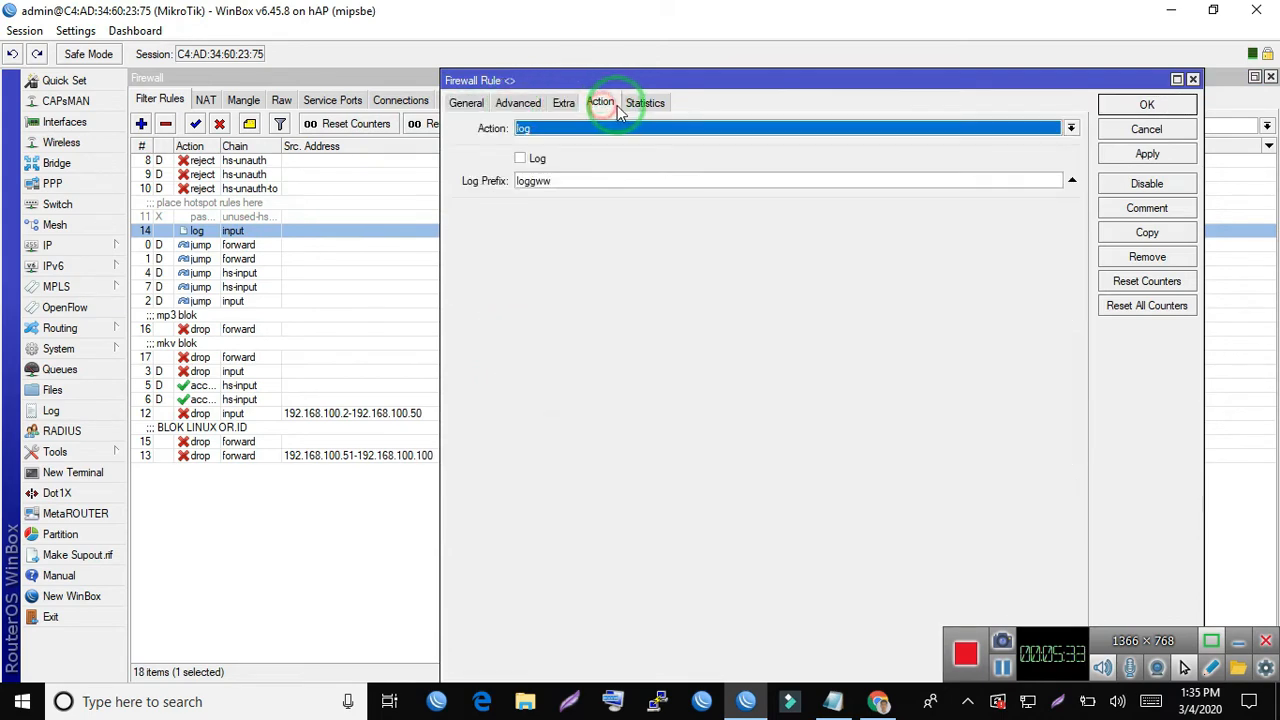
- Reselect log among the rule's available actions, check its log prefix, and close the rule without saving
{"action": "left_click", "coordinate": [549, 133]}
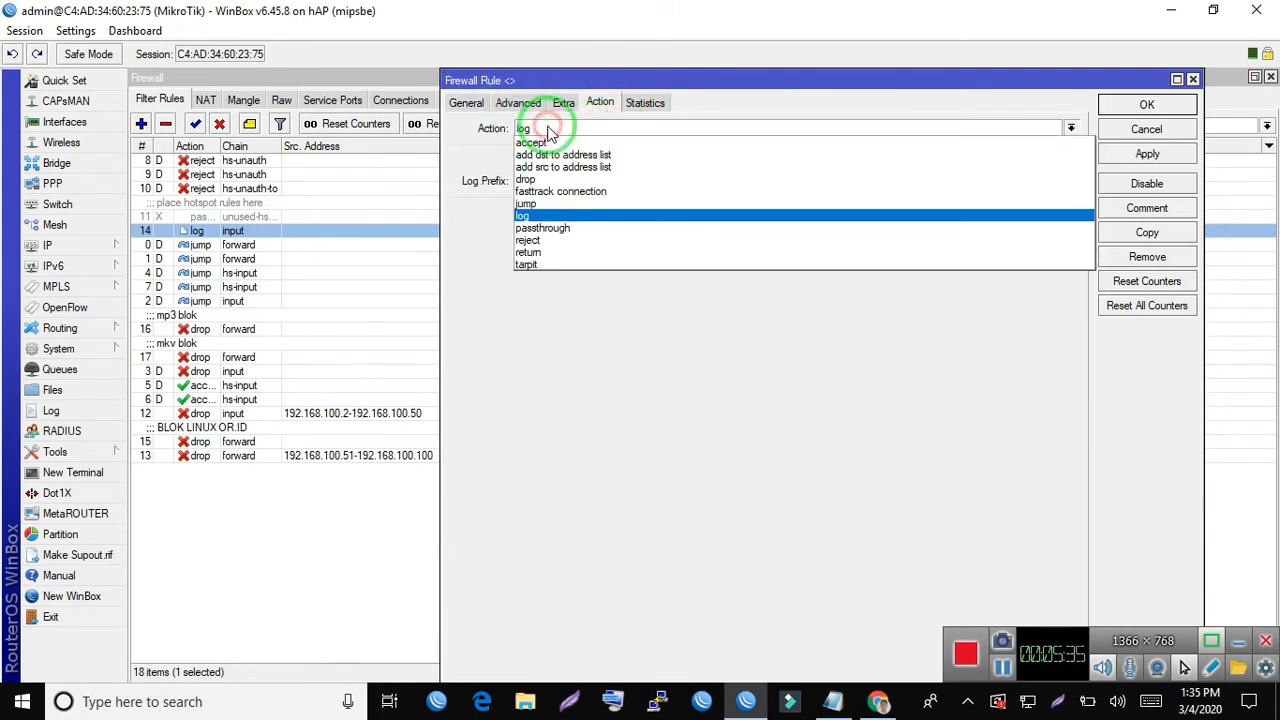
{"action": "left_click", "coordinate": [539, 210]}
{"action": "left_click_drag", "start_coordinate": [600, 180], "coordinate": [243, 171]}
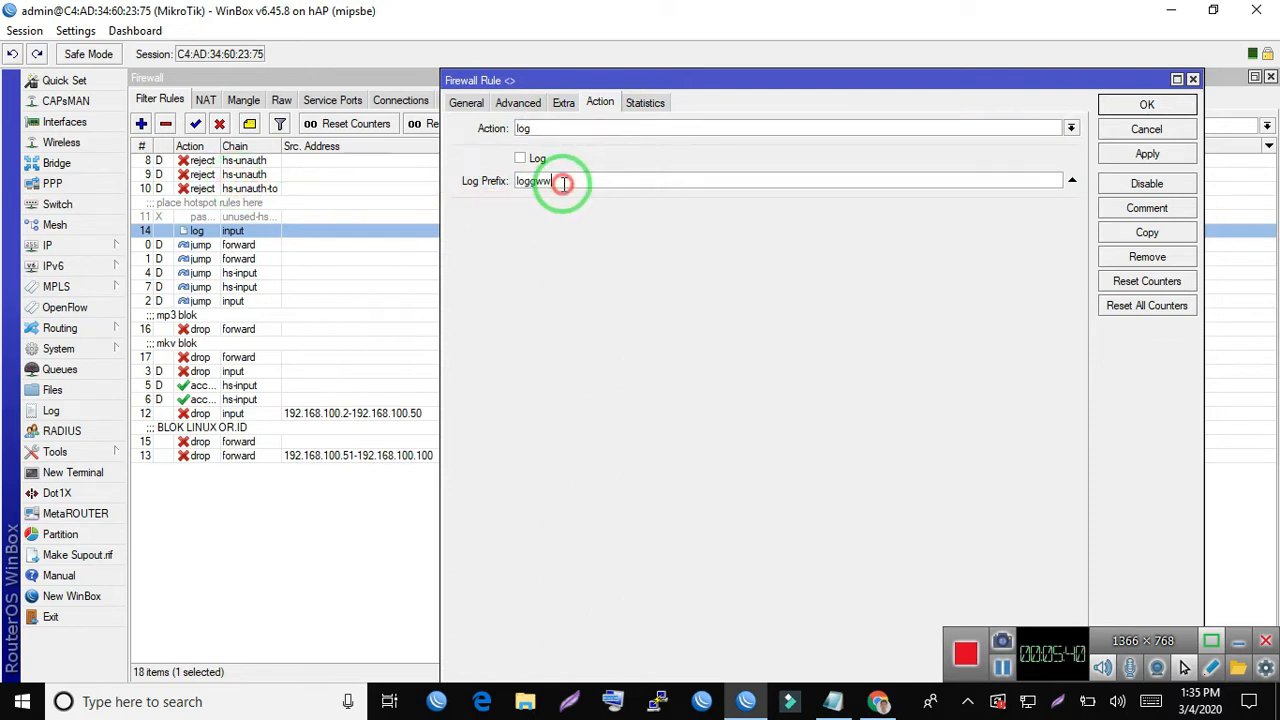
{"action": "left_click", "coordinate": [1145, 133]}
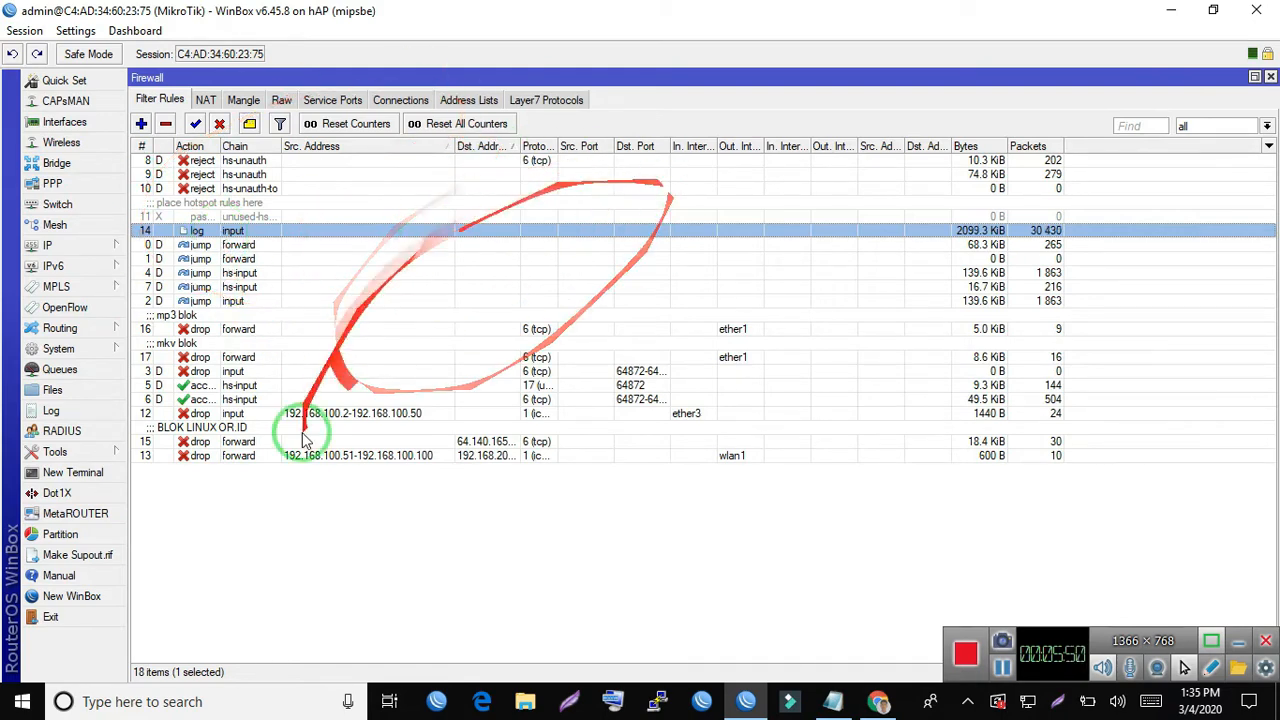
- Reopen the log rule to recheck its action and chain, and close it without changes
{"action": "double_click", "coordinate": [222, 232]}
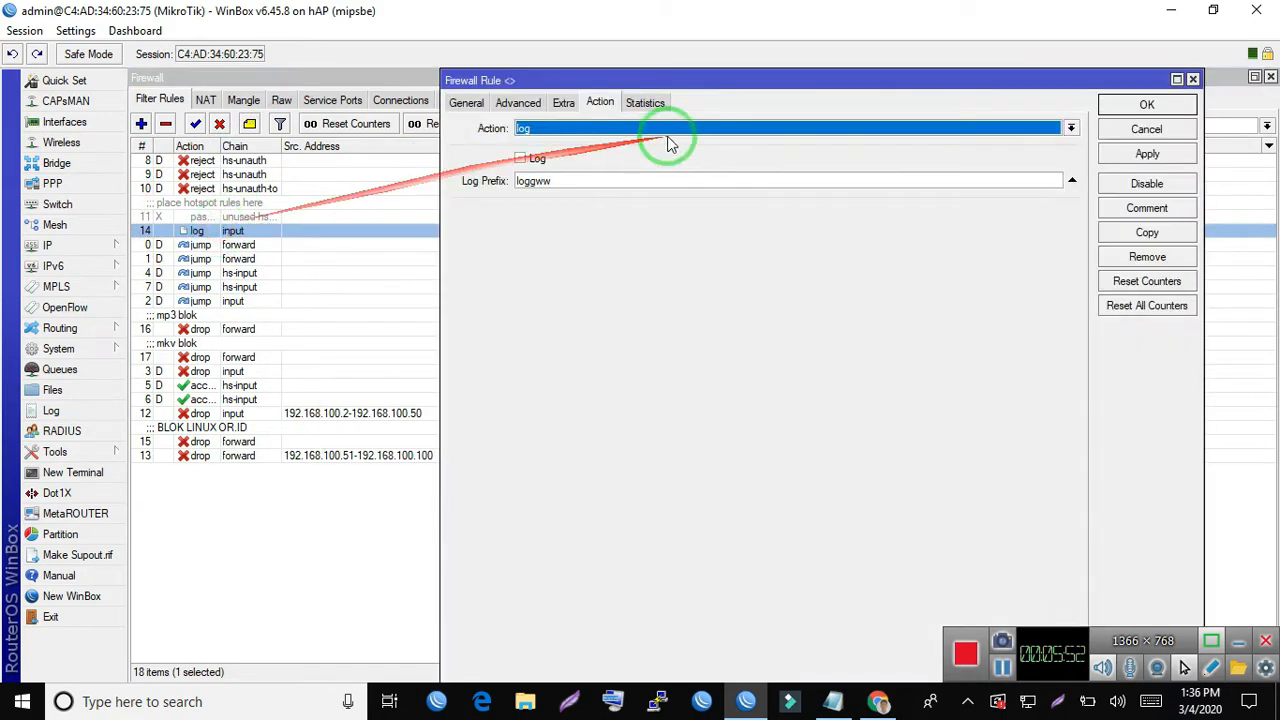
{"action": "left_click", "coordinate": [455, 104]}
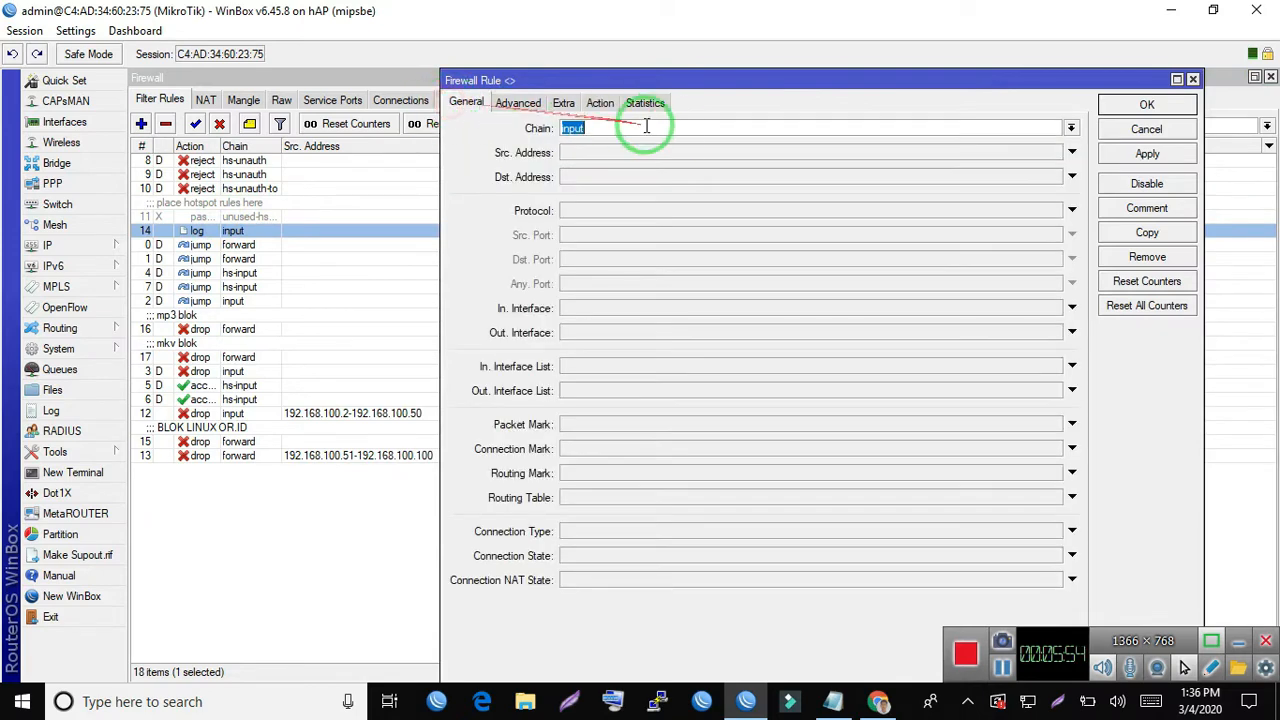
{"action": "left_click", "coordinate": [1180, 127]}
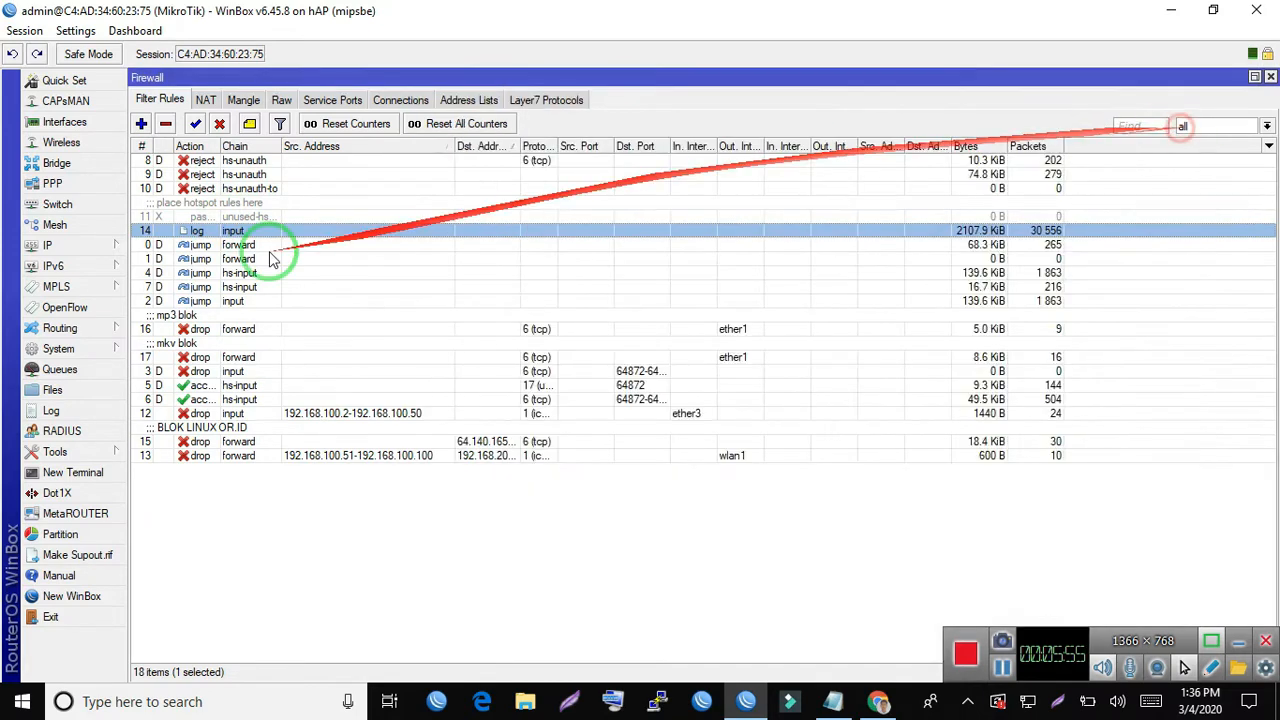
- Open the system logging rules and set the info topic's action to disk
{"action": "left_click", "coordinate": [86, 350]}
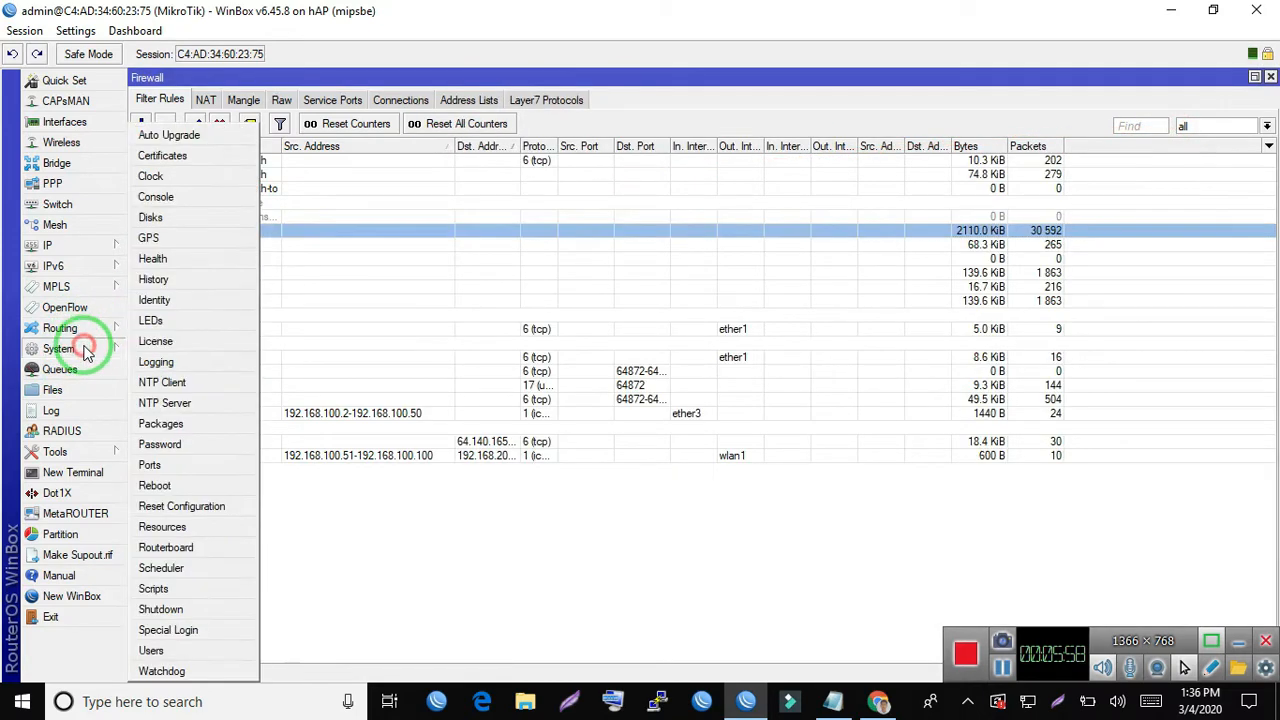
{"action": "left_click", "coordinate": [173, 366]}
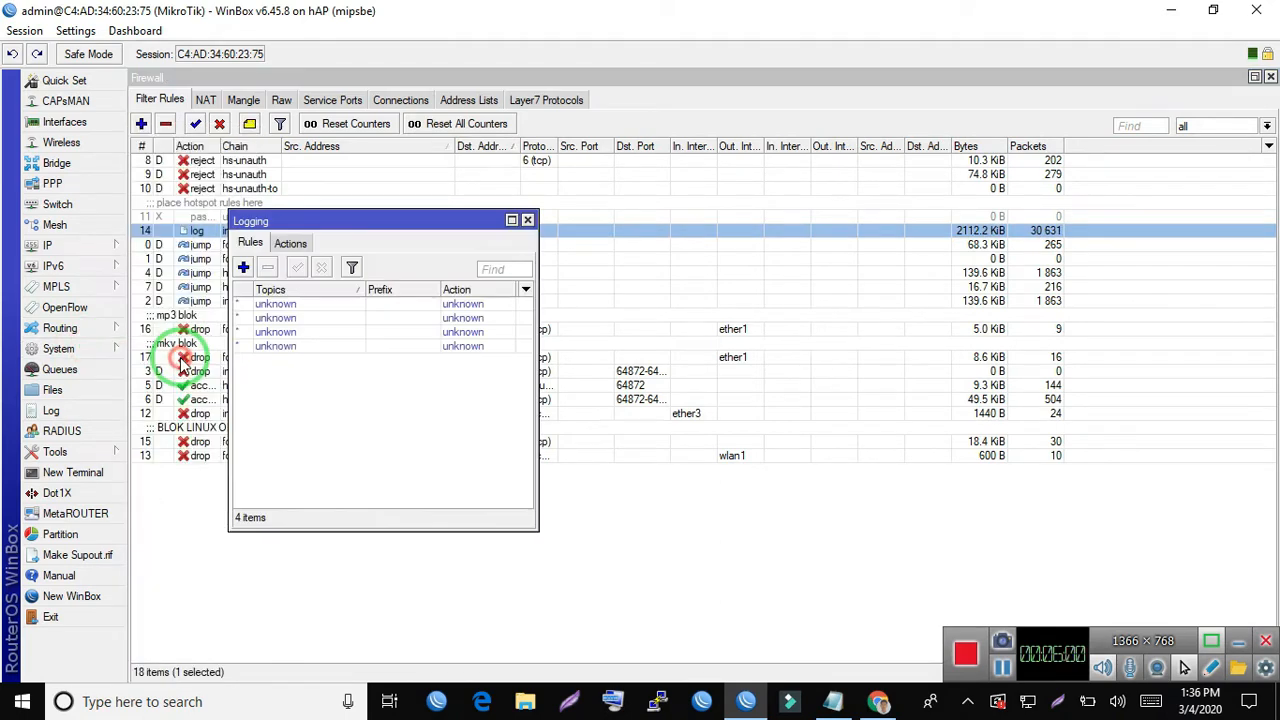
{"action": "double_click", "coordinate": [279, 304]}
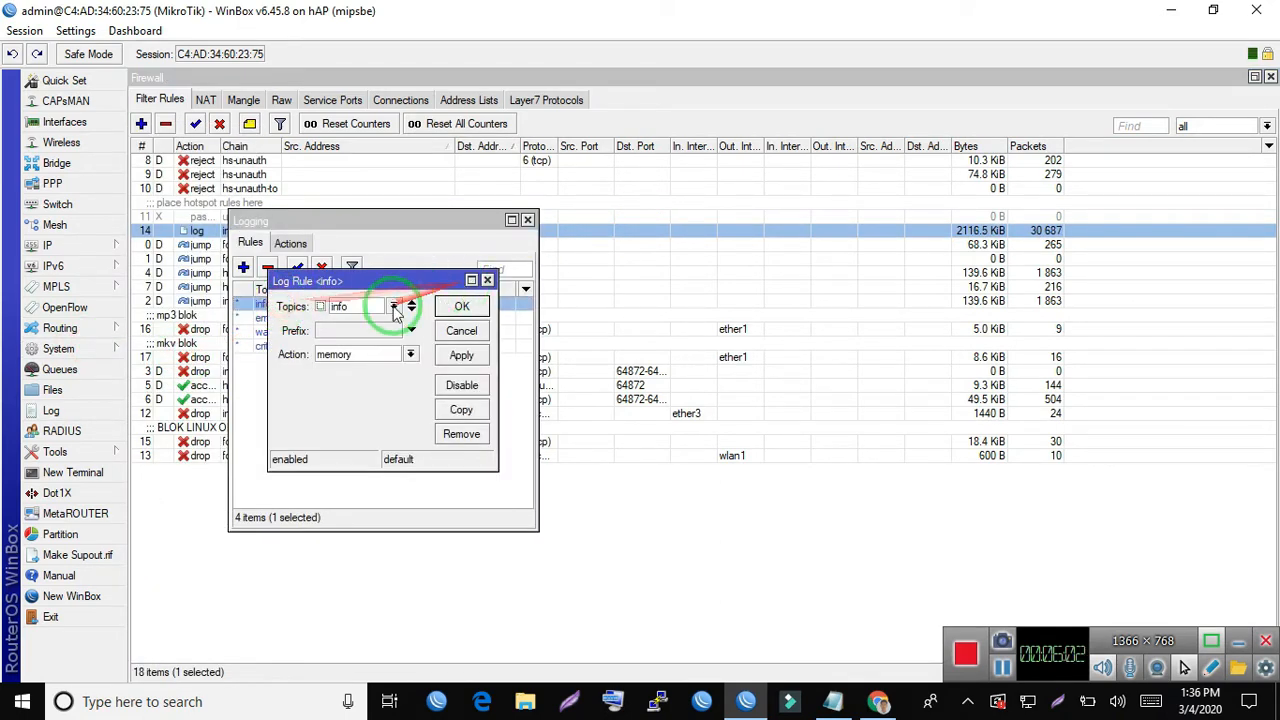
{"action": "left_click", "coordinate": [410, 354]}
{"action": "left_click", "coordinate": [416, 370]}
{"action": "left_click", "coordinate": [461, 306]}
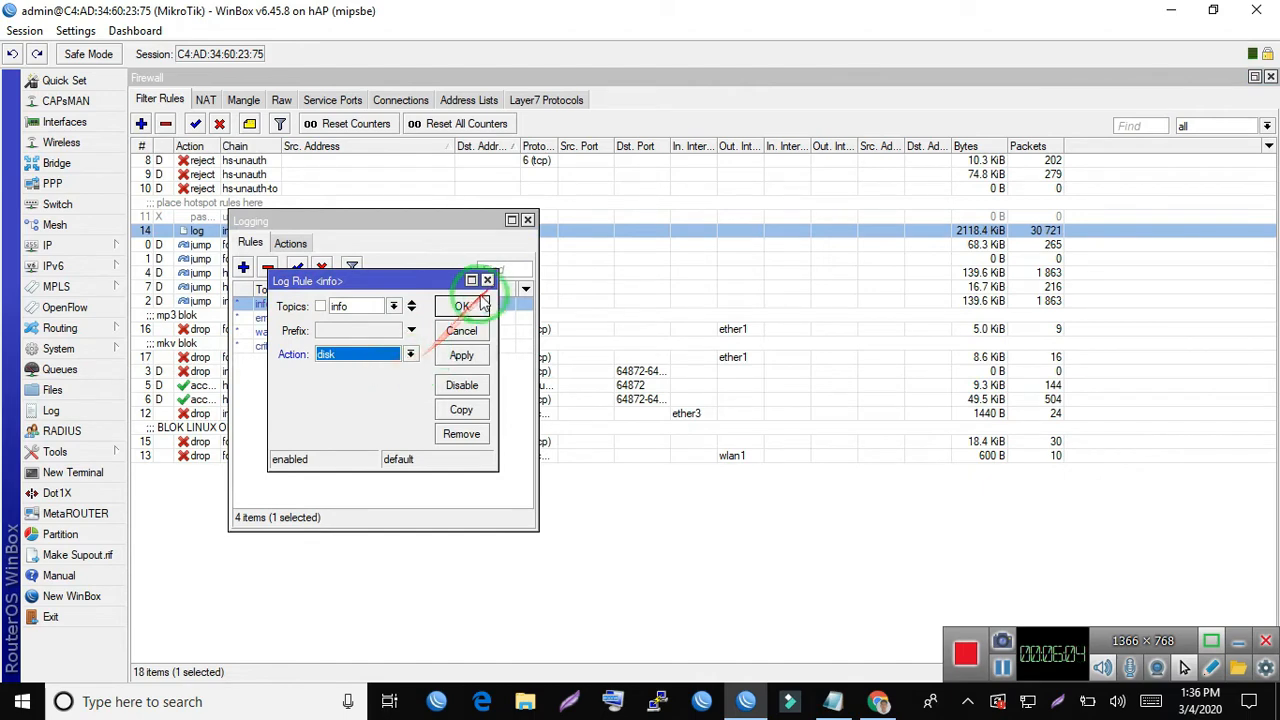
- Set the action of the warning and error logging rules to disk
{"action": "double_click", "coordinate": [343, 331]}
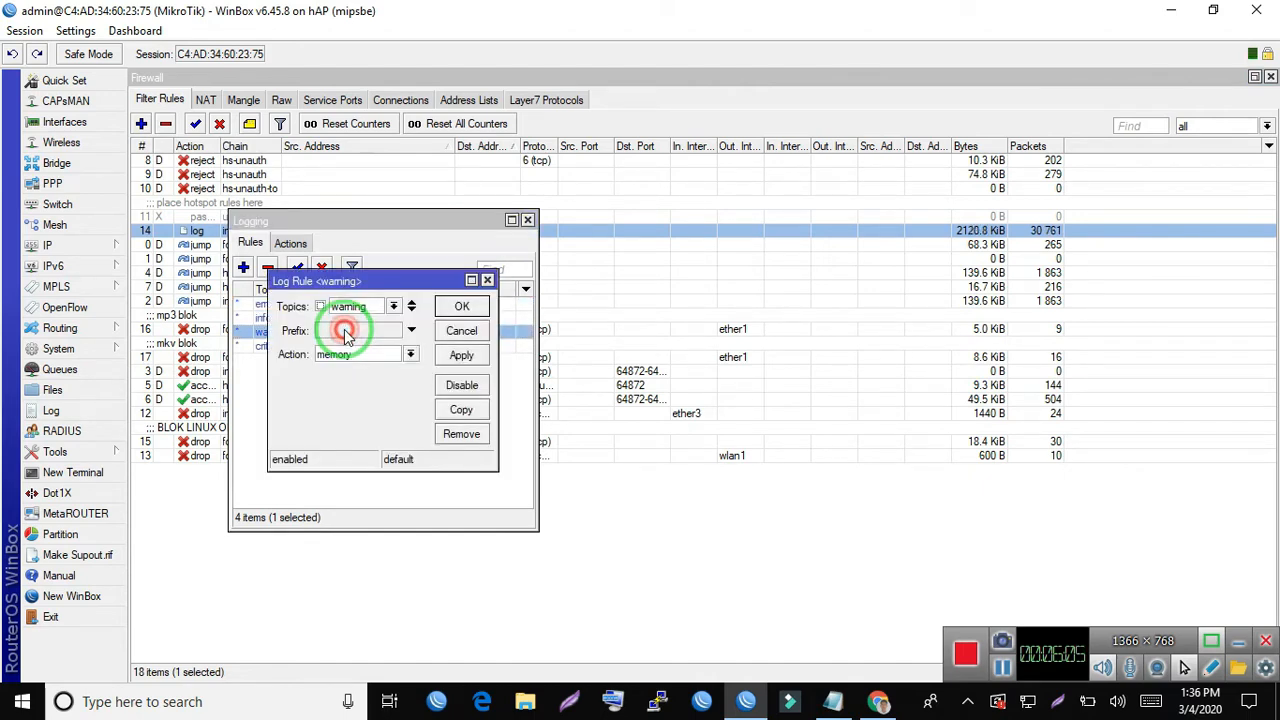
{"action": "left_click", "coordinate": [410, 354]}
{"action": "left_click", "coordinate": [366, 370]}
{"action": "left_click", "coordinate": [459, 307]}
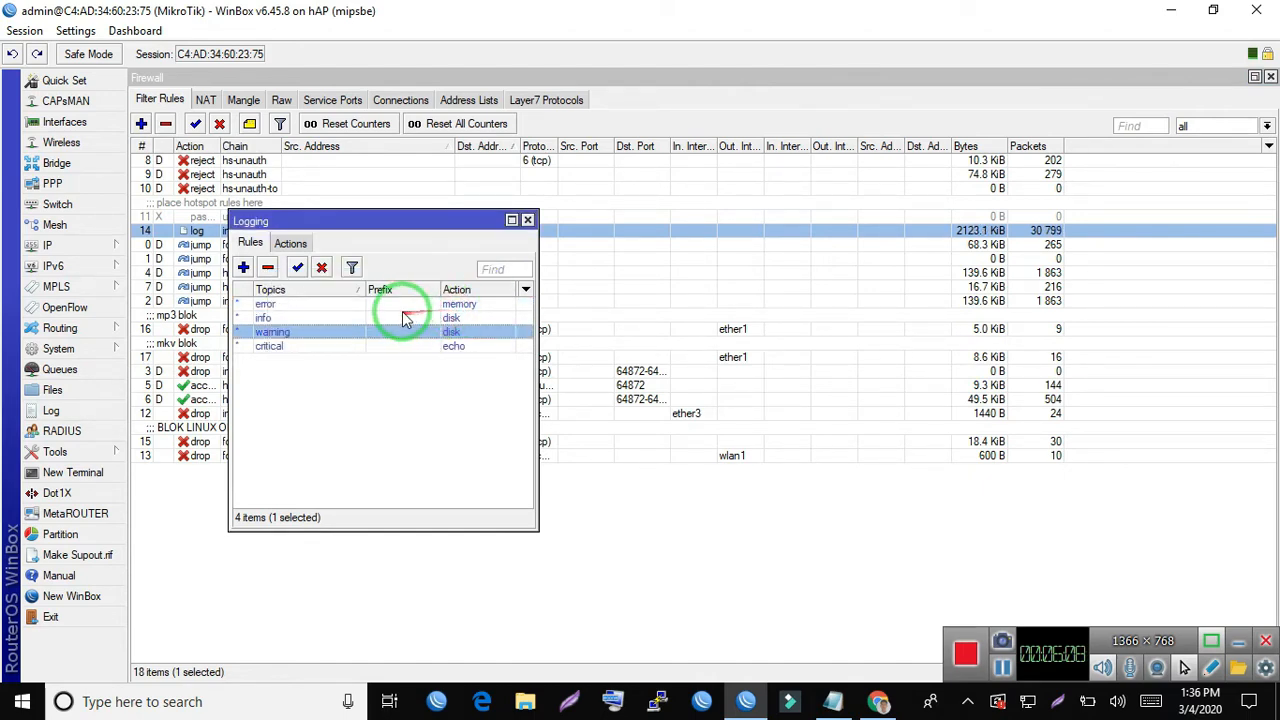
{"action": "double_click", "coordinate": [406, 304]}
{"action": "left_click", "coordinate": [410, 354]}
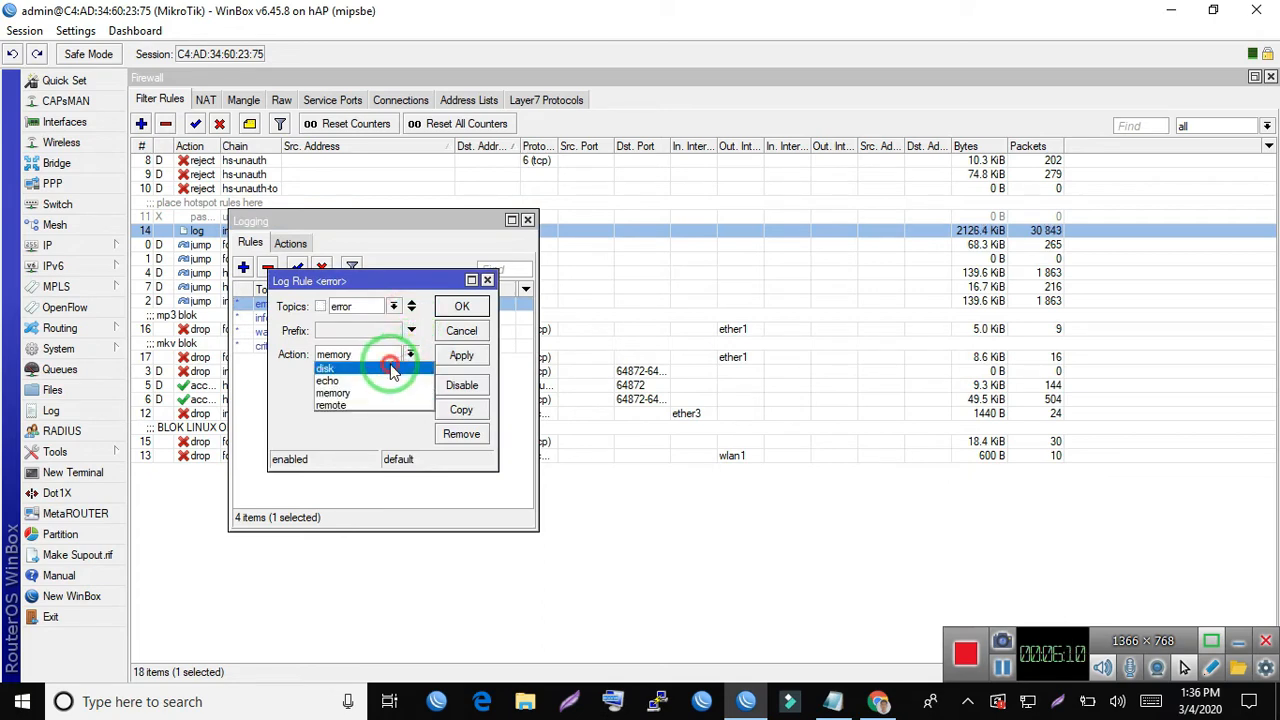
{"action": "left_click", "coordinate": [330, 368]}
{"action": "left_click", "coordinate": [461, 306]}
- Set the critical logging rule's action to disk and close the logging settings
{"action": "double_click", "coordinate": [376, 347]}
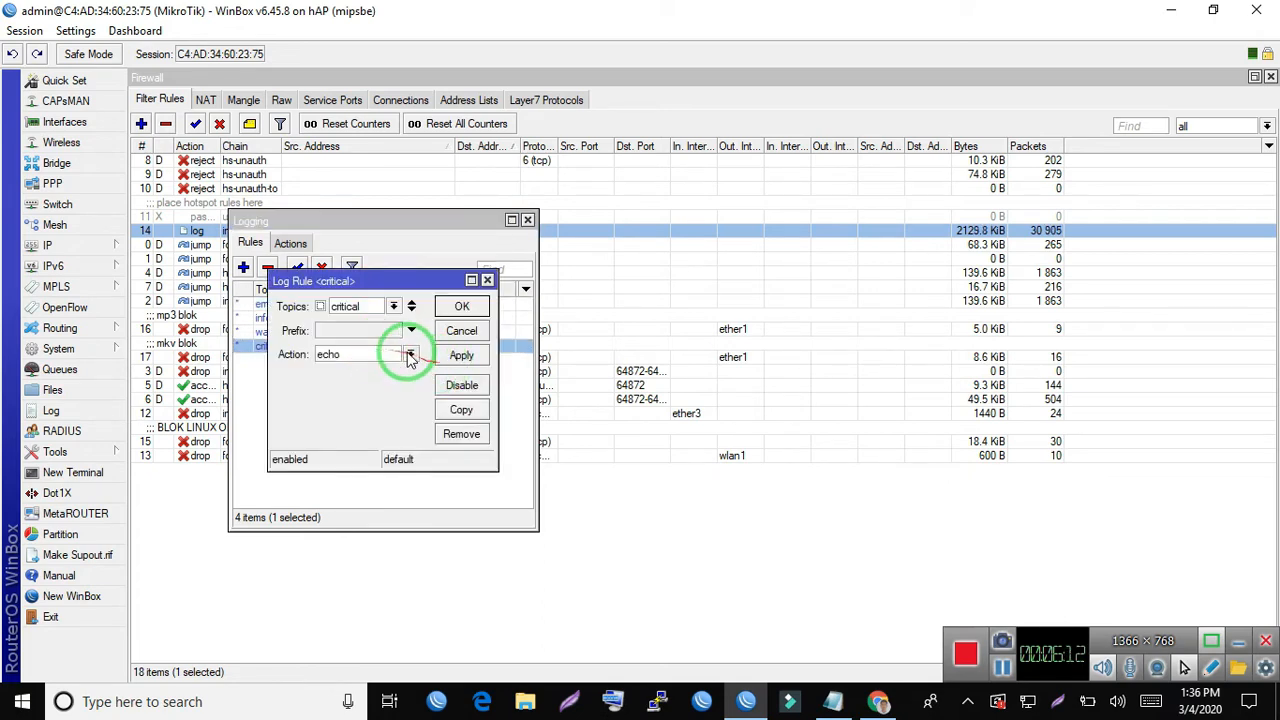
{"action": "left_click", "coordinate": [410, 354]}
{"action": "left_click", "coordinate": [366, 371]}
{"action": "left_click", "coordinate": [484, 308]}
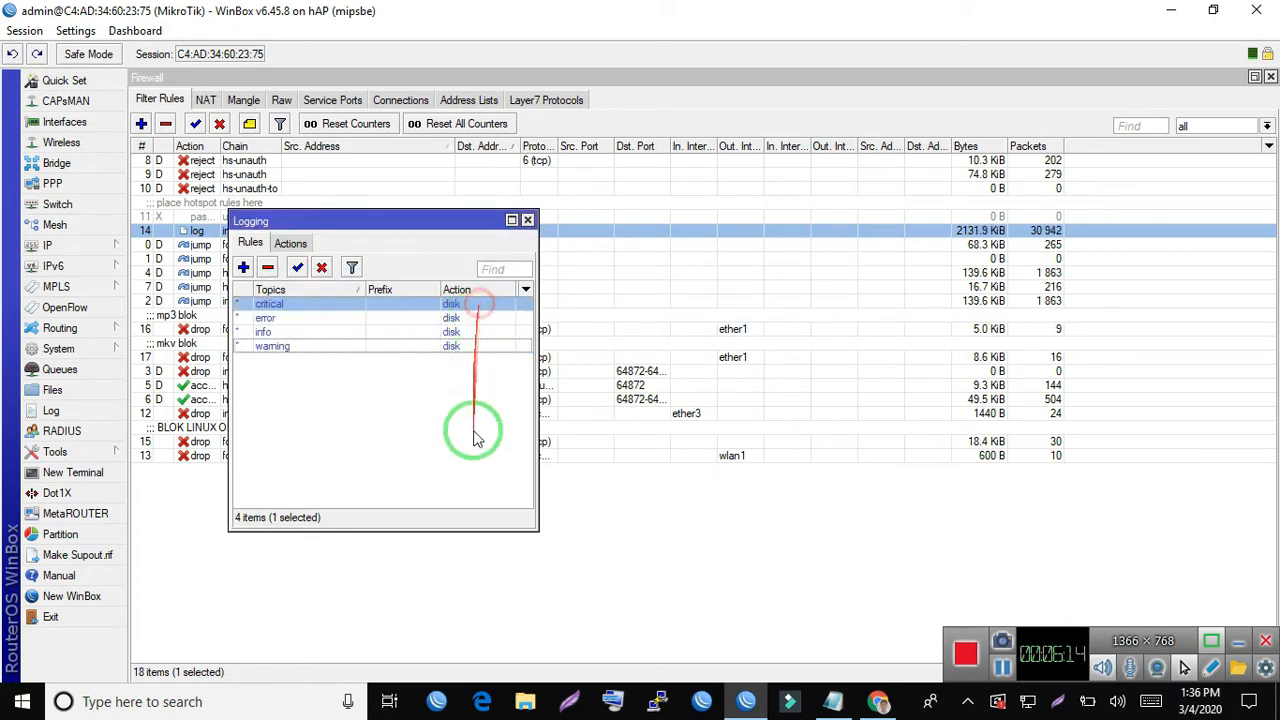
{"action": "left_click", "coordinate": [528, 220]}
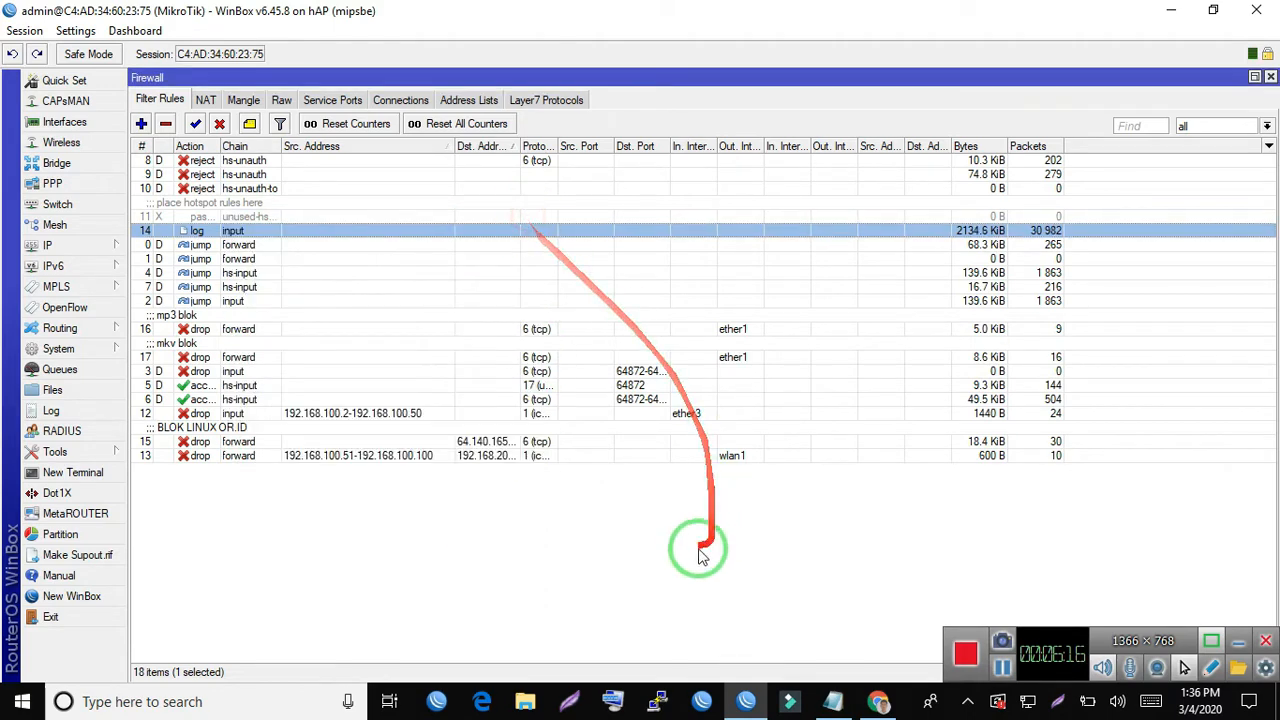
- Check the traffic statistics of the input chain's log rule and close it without changes
{"action": "double_click", "coordinate": [990, 238]}
{"action": "left_click", "coordinate": [645, 101]}
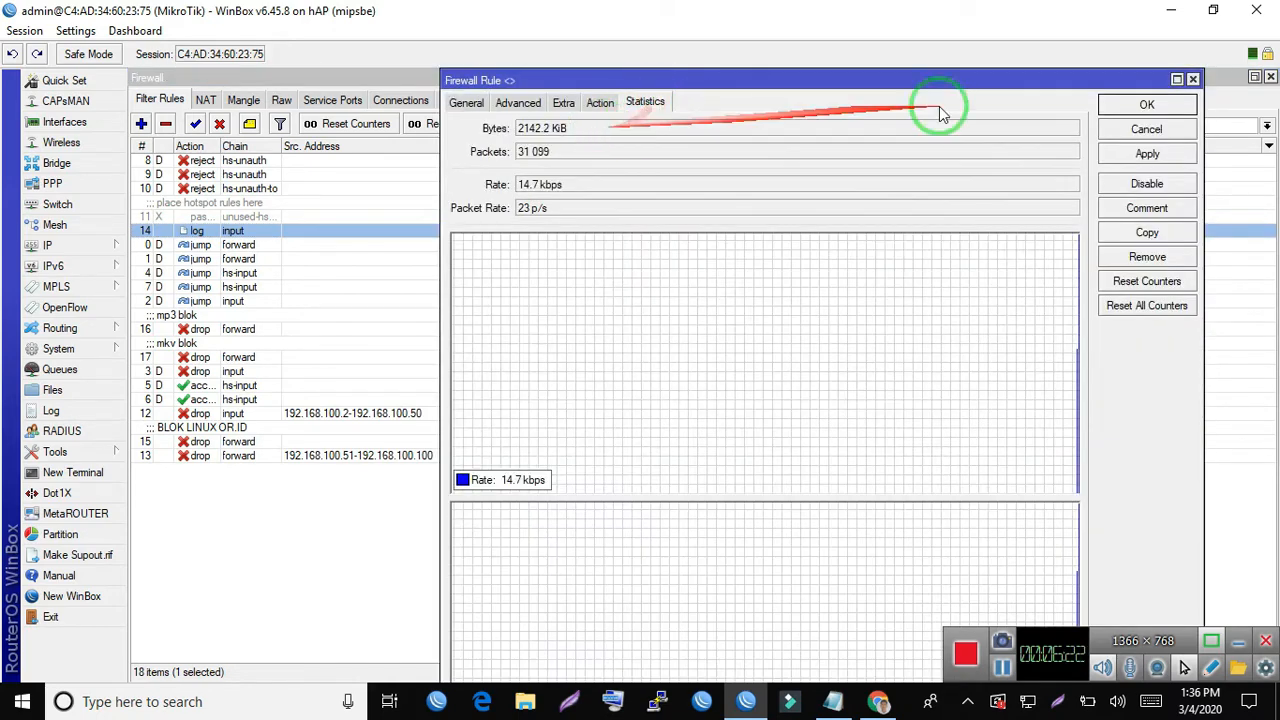
{"action": "left_click", "coordinate": [1147, 129]}
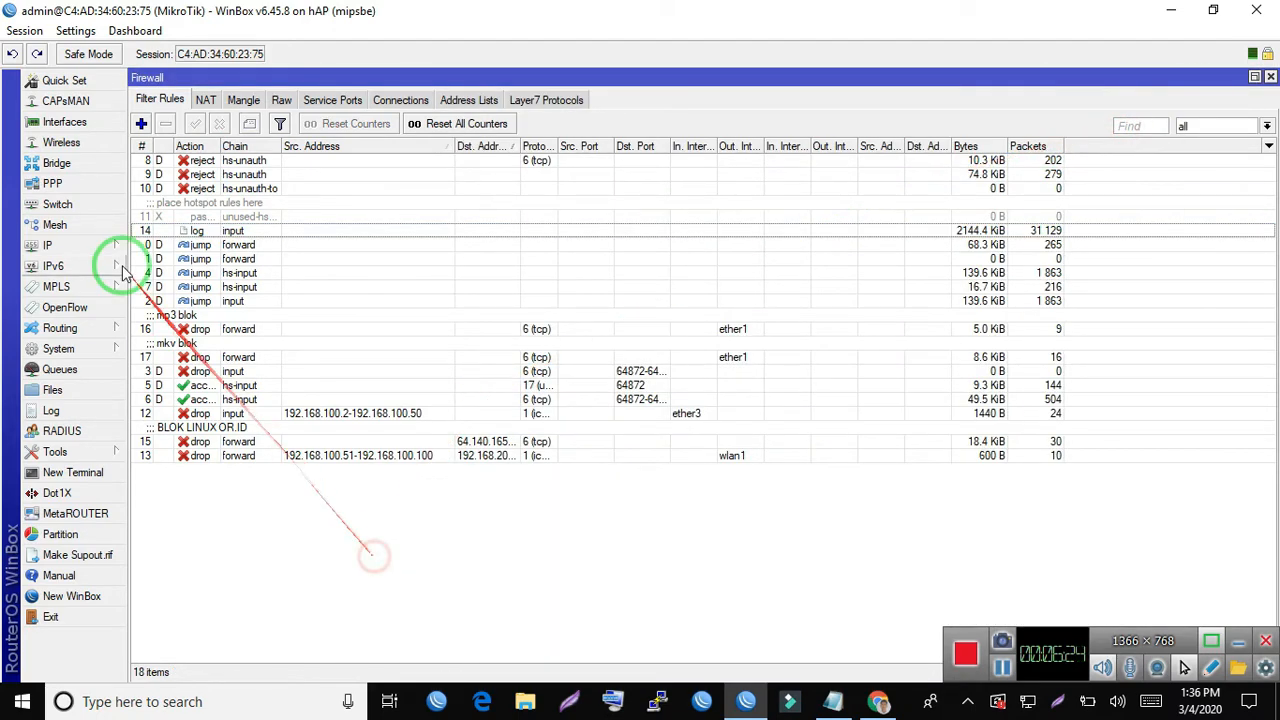
- Open the IP Hotspot configuration, examine the hotspot1 server's settings, and close the server unchanged
{"action": "left_click", "coordinate": [82, 248]}
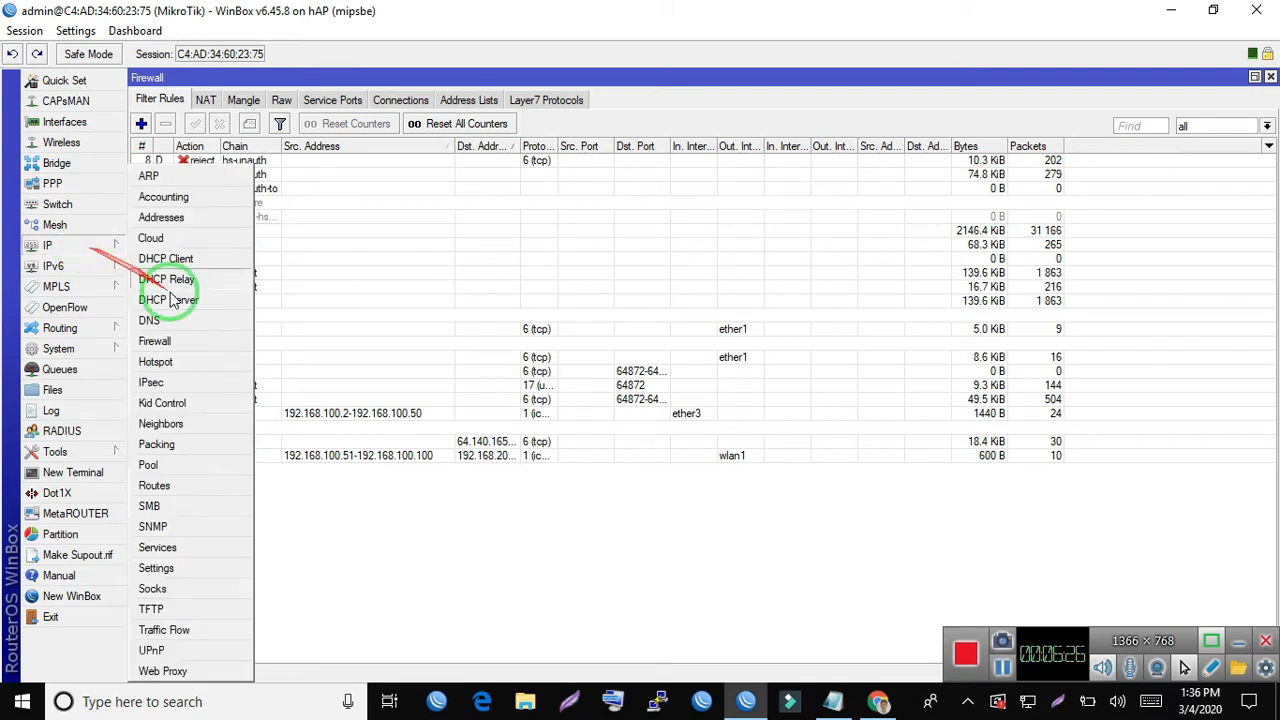
{"action": "left_click", "coordinate": [176, 362]}
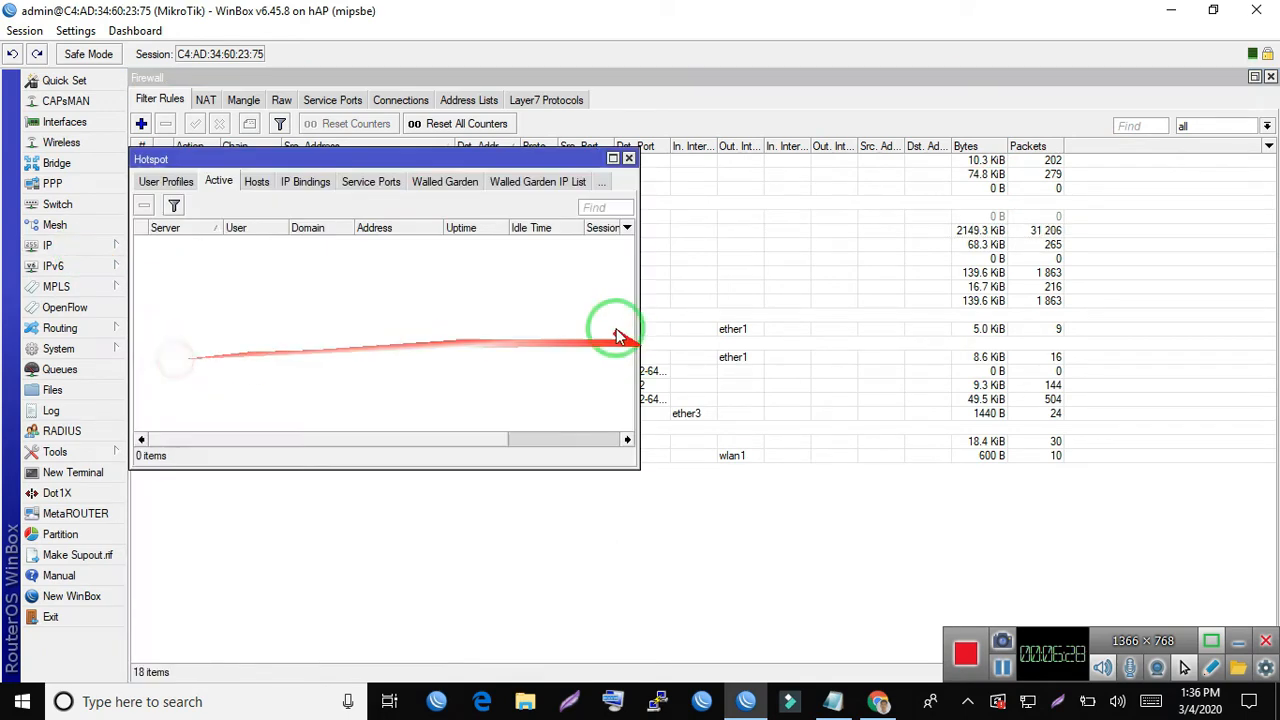
{"action": "left_click", "coordinate": [168, 184]}
{"action": "left_click", "coordinate": [154, 186]}
{"action": "left_click", "coordinate": [155, 186]}
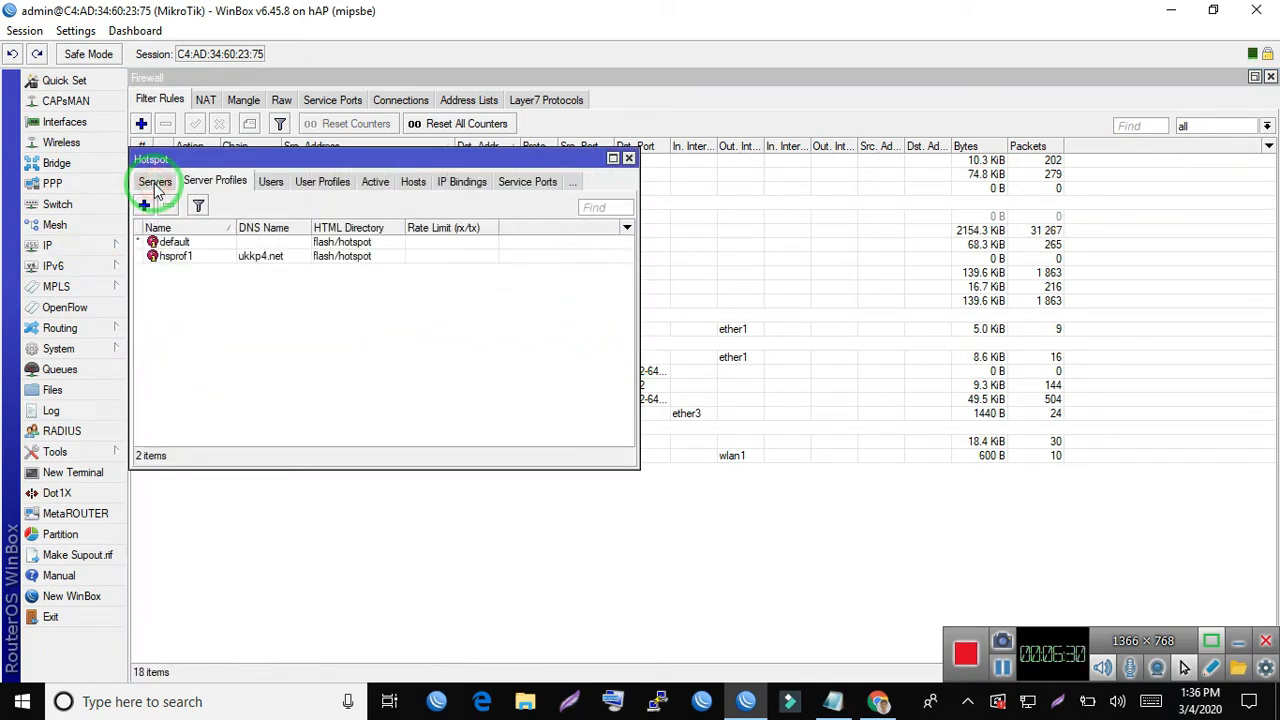
{"action": "left_click", "coordinate": [152, 183]}
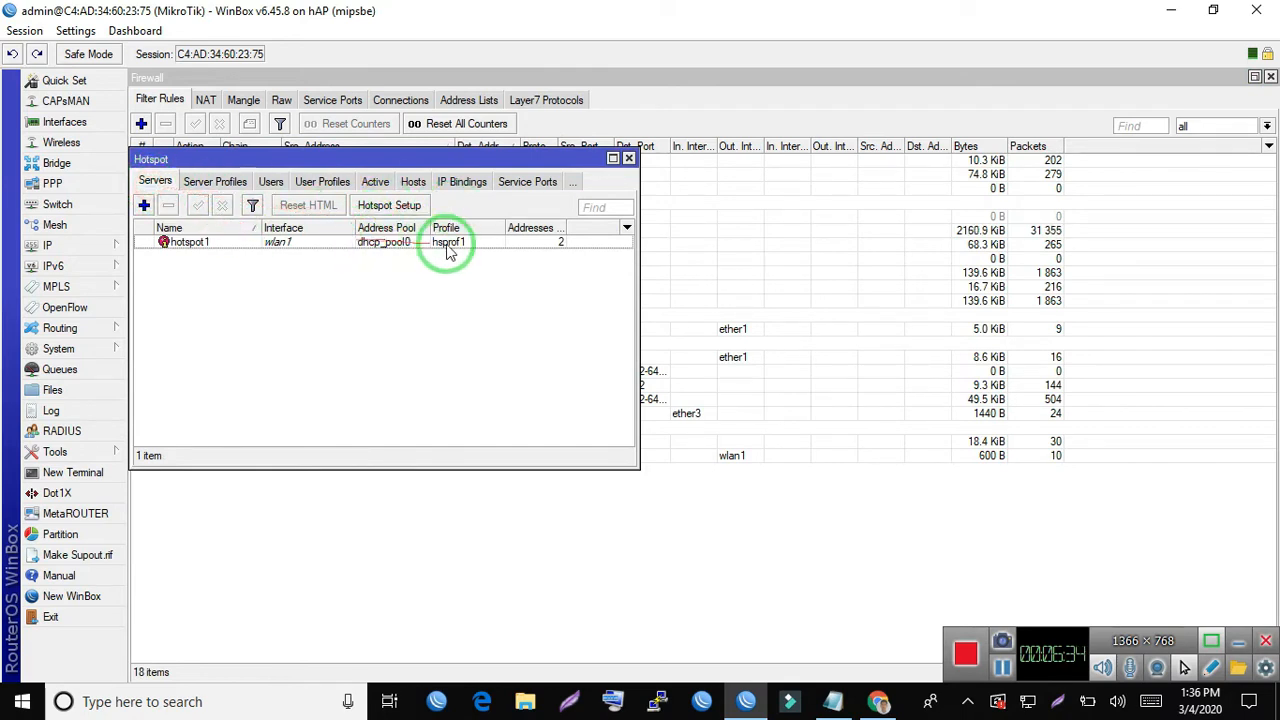
{"action": "left_click", "coordinate": [396, 250]}
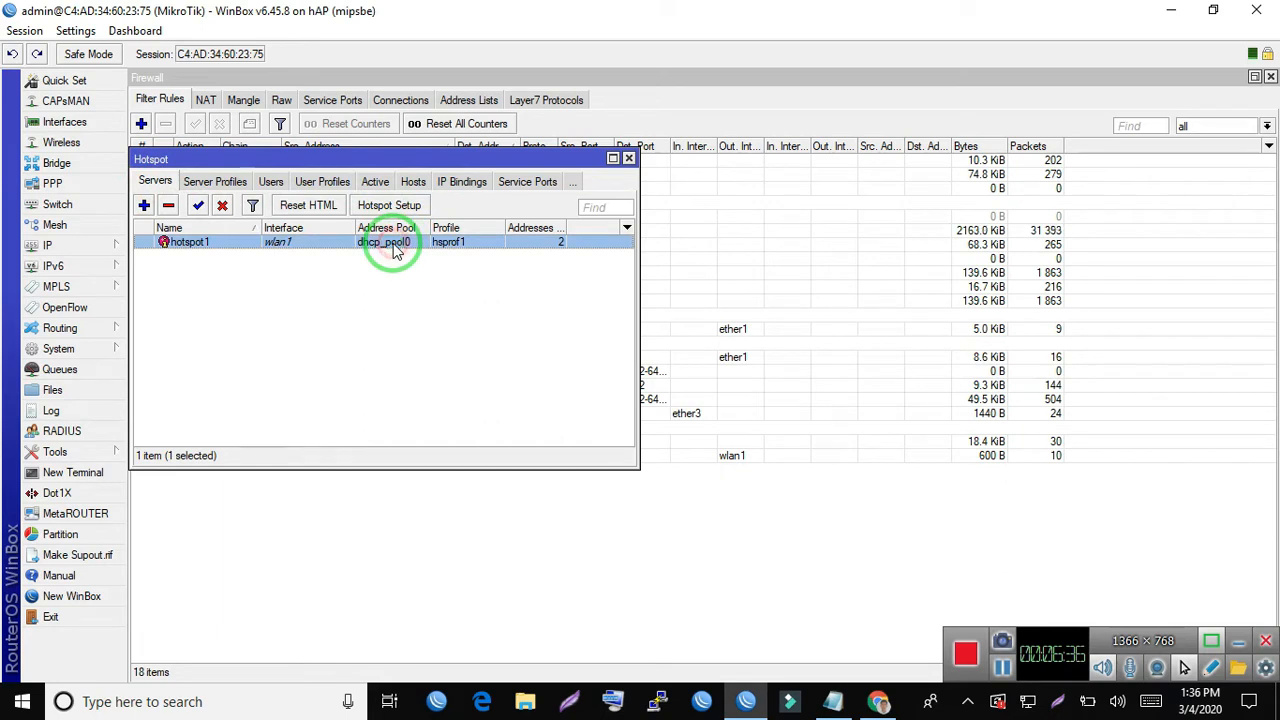
{"action": "double_click", "coordinate": [329, 249]}
{"action": "left_click", "coordinate": [840, 285]}
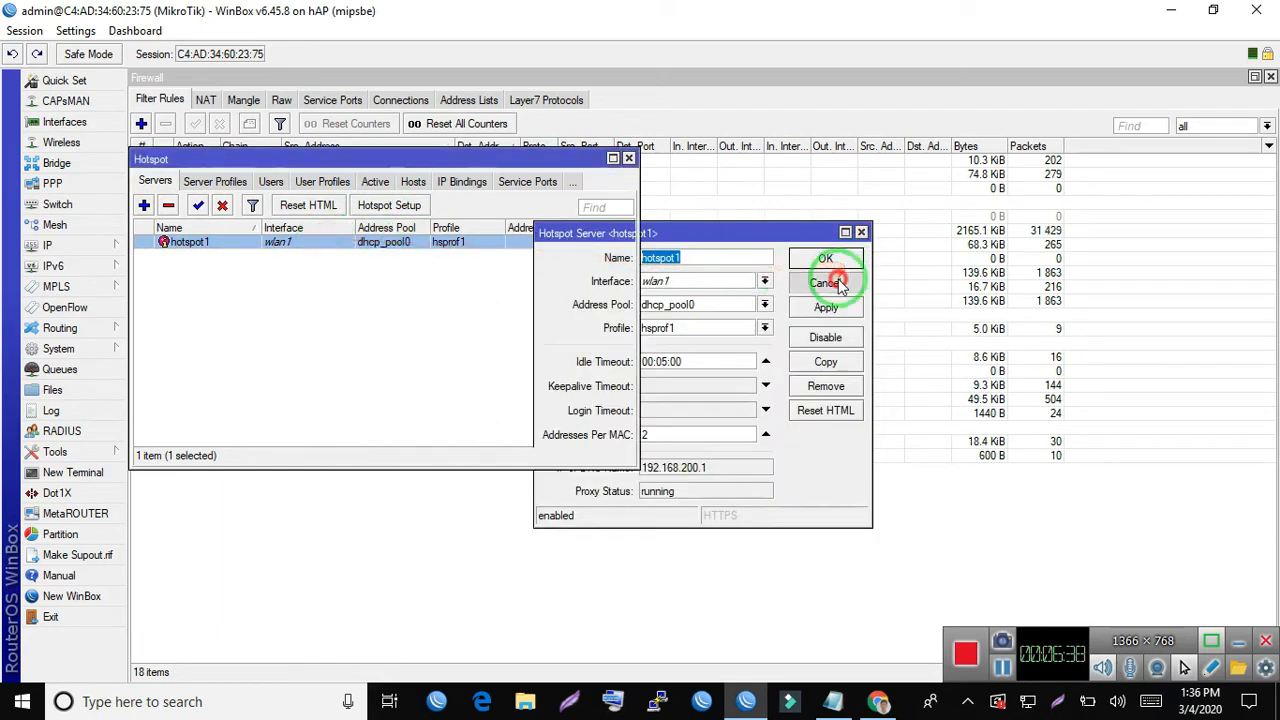
- Check the interface offered by Hotspot Setup, cancel the setup, and recheck the hotspot1 server's settings without changes
{"action": "left_click", "coordinate": [397, 205]}
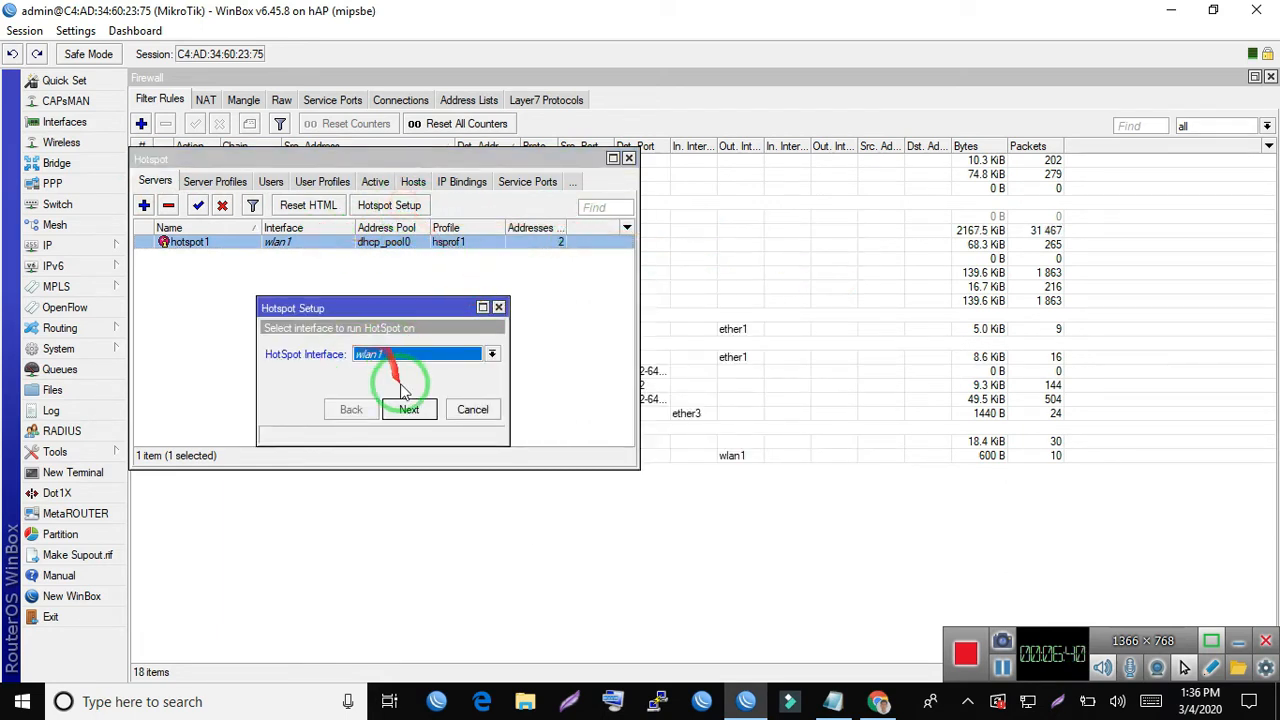
{"action": "left_click", "coordinate": [474, 411]}
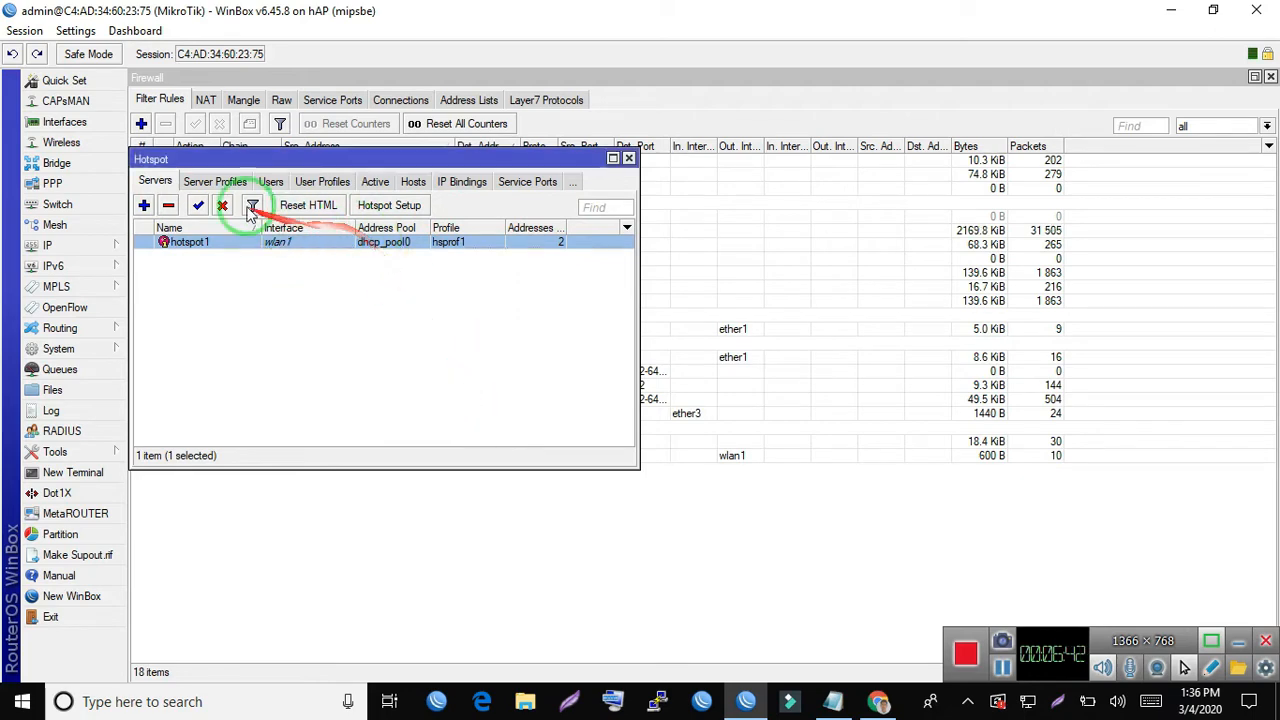
{"action": "double_click", "coordinate": [302, 246]}
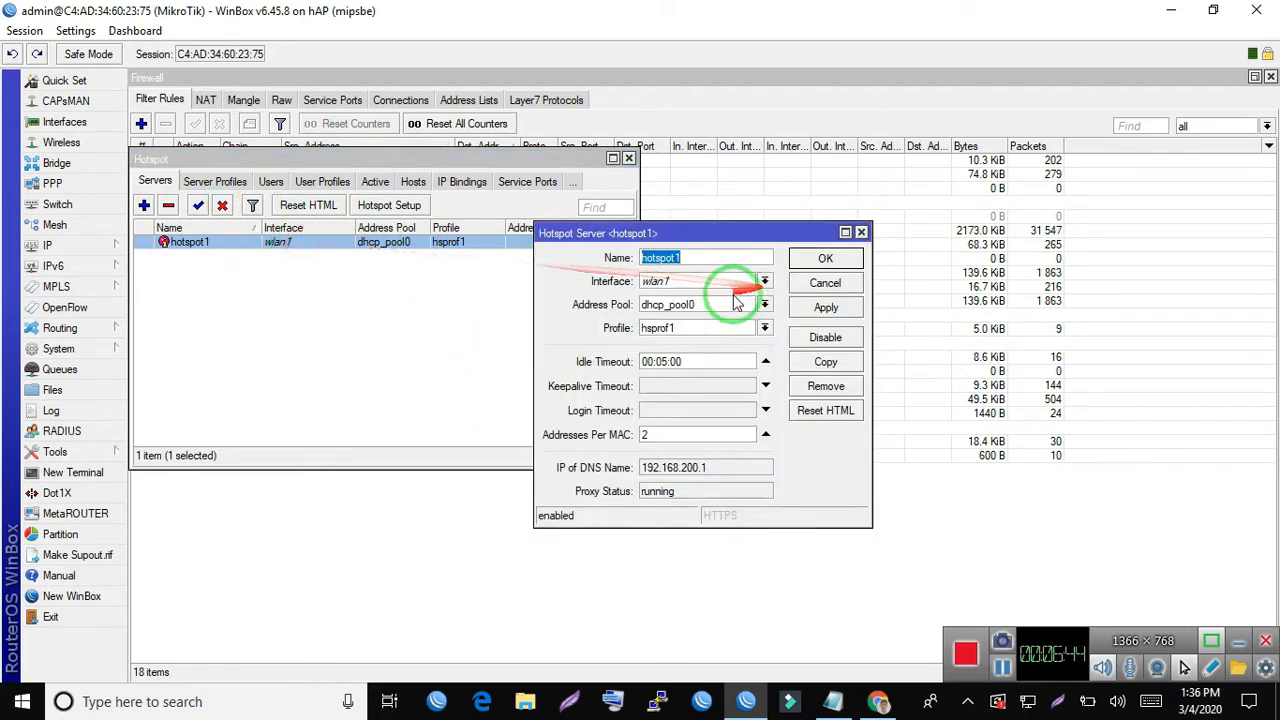
{"action": "left_click", "coordinate": [851, 288]}
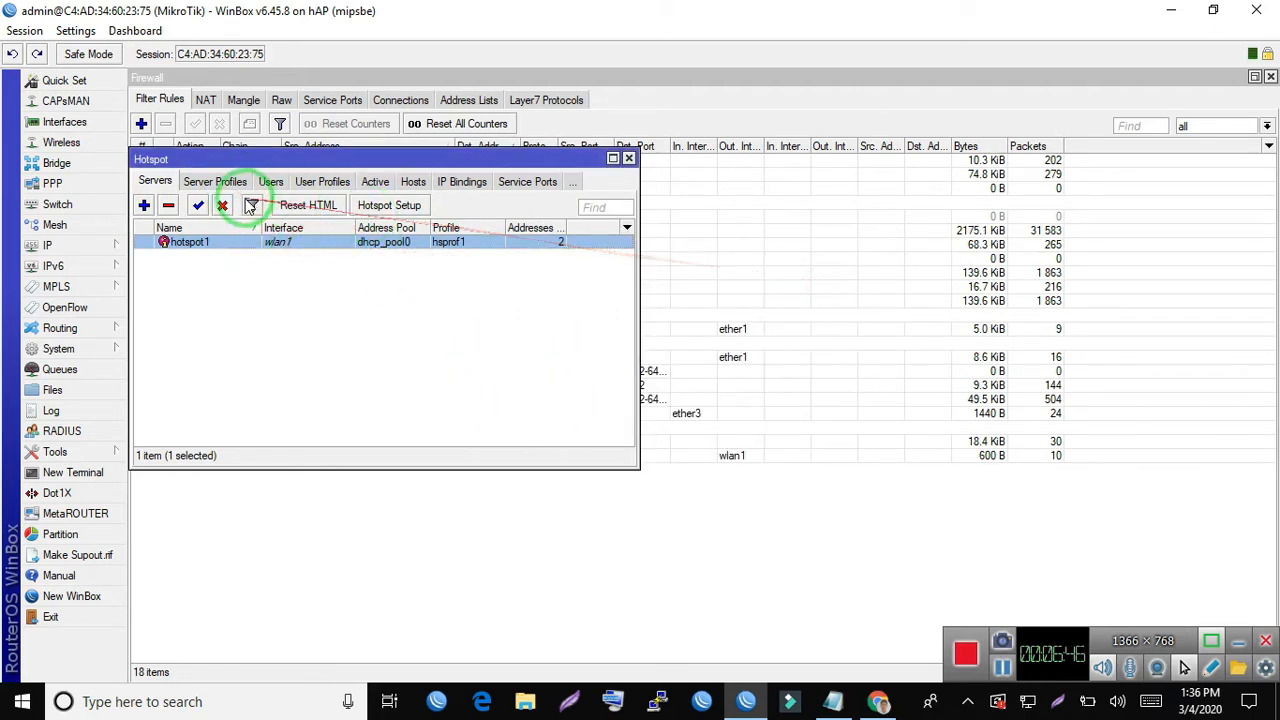
- Examine the hsprof1 server profile's RADIUS and general settings, including hotspot address and DNS name, and close it unchanged
{"action": "left_click", "coordinate": [214, 181]}
{"action": "double_click", "coordinate": [214, 256]}
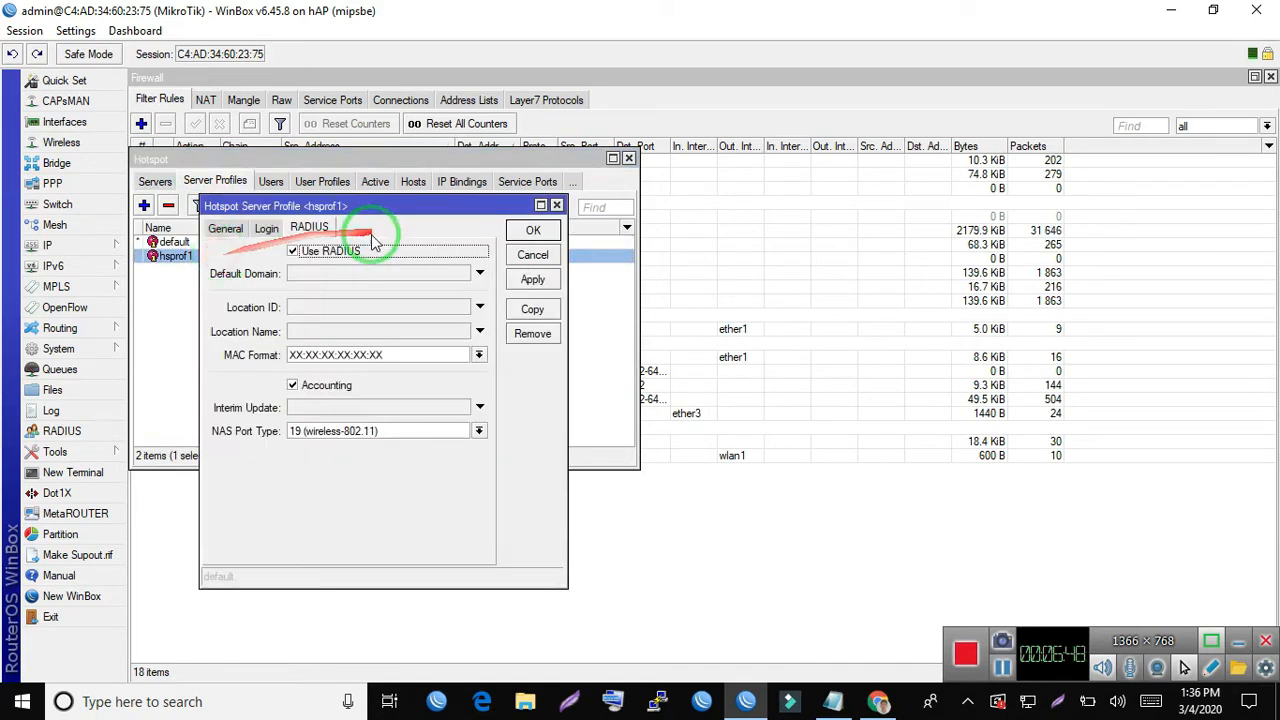
{"action": "left_click", "coordinate": [220, 230]}
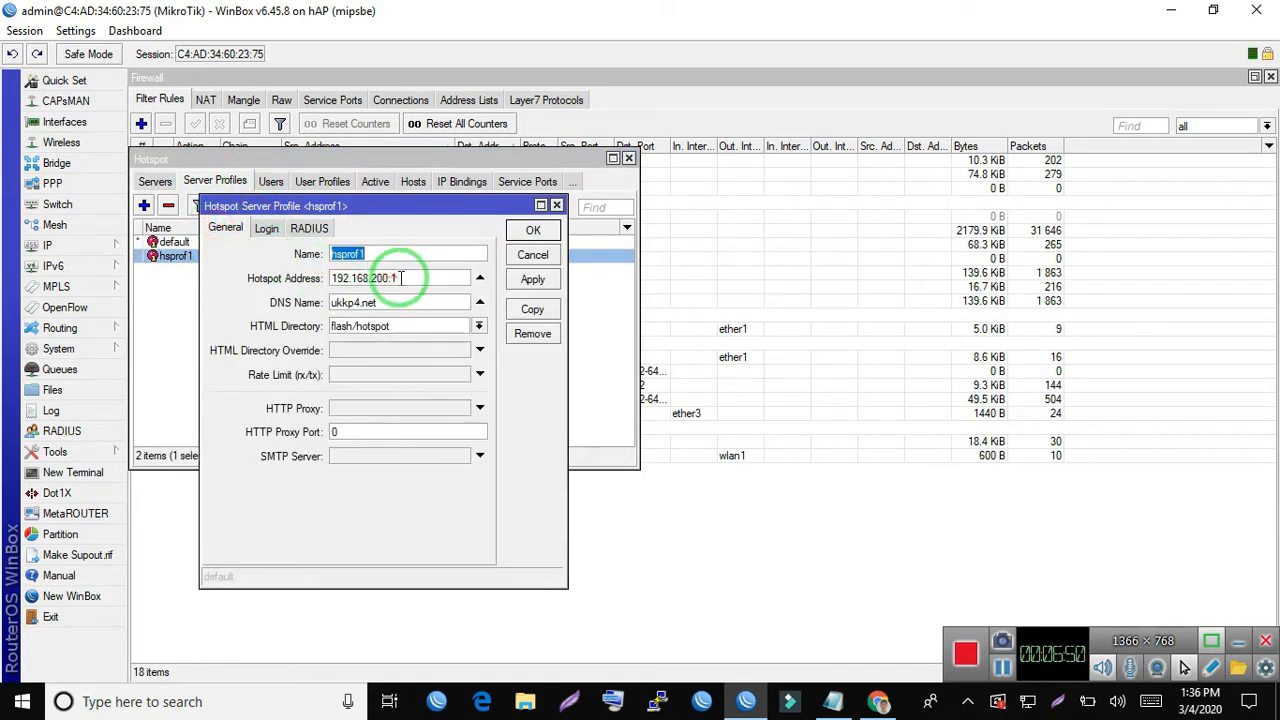
{"action": "left_click", "coordinate": [401, 278]}
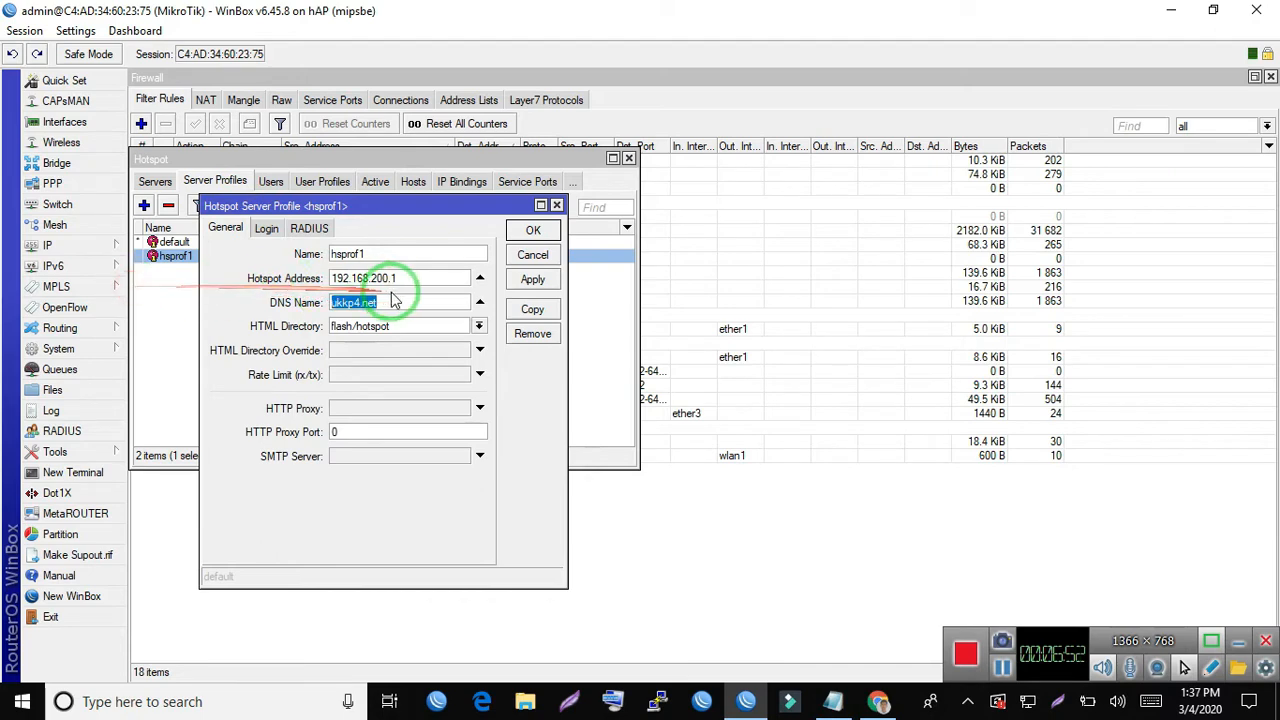
{"action": "left_click", "coordinate": [394, 300]}
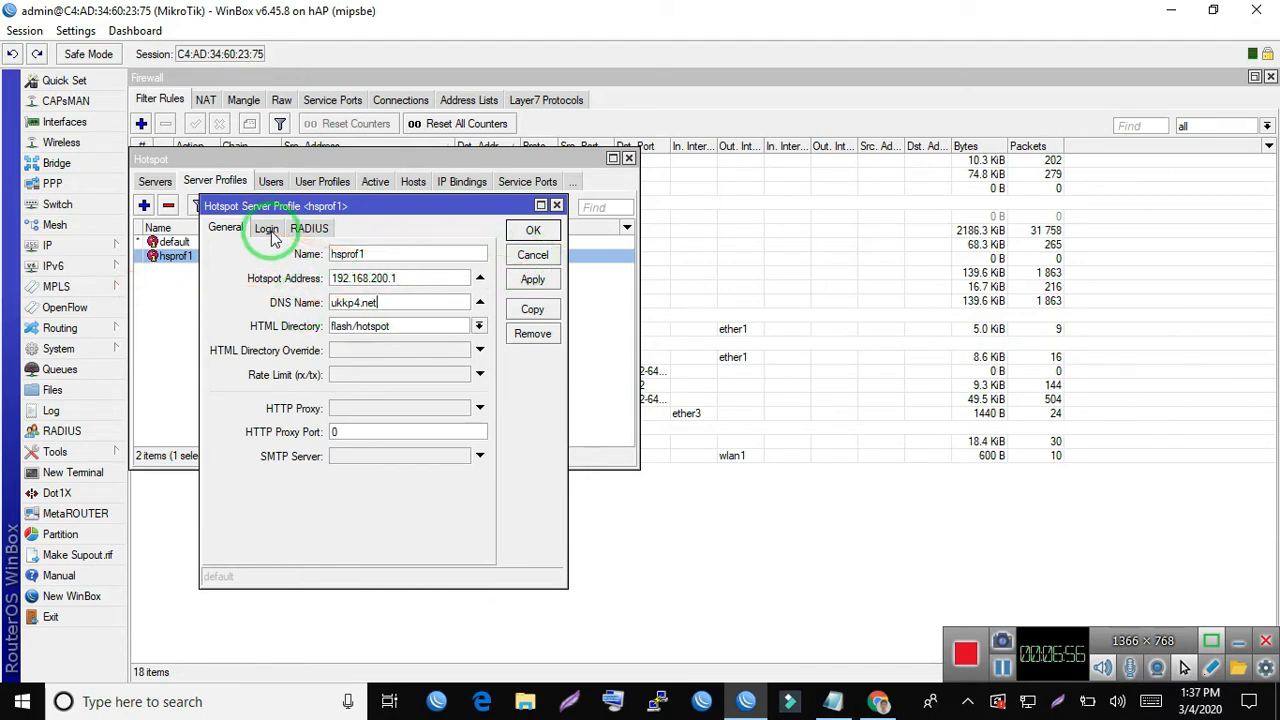
{"action": "left_click_drag", "start_coordinate": [411, 306], "coordinate": [193, 342]}
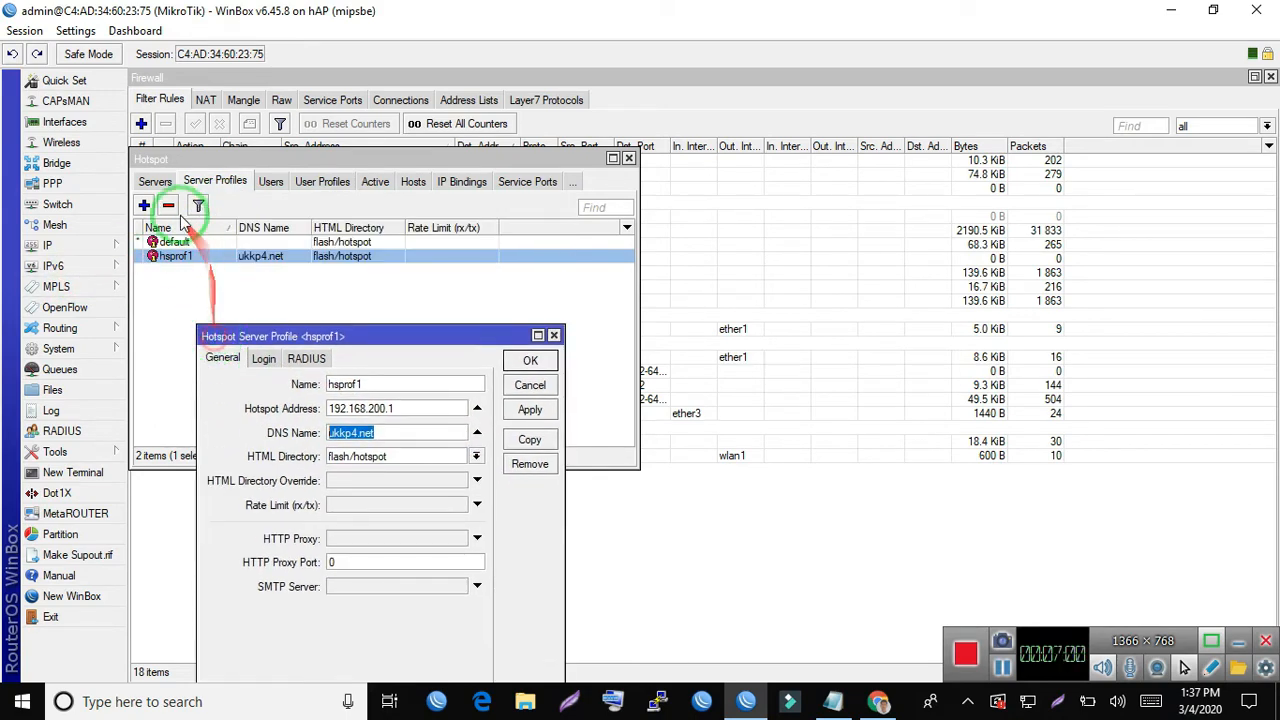
{"action": "left_click", "coordinate": [155, 181]}
{"action": "left_click", "coordinate": [562, 551]}
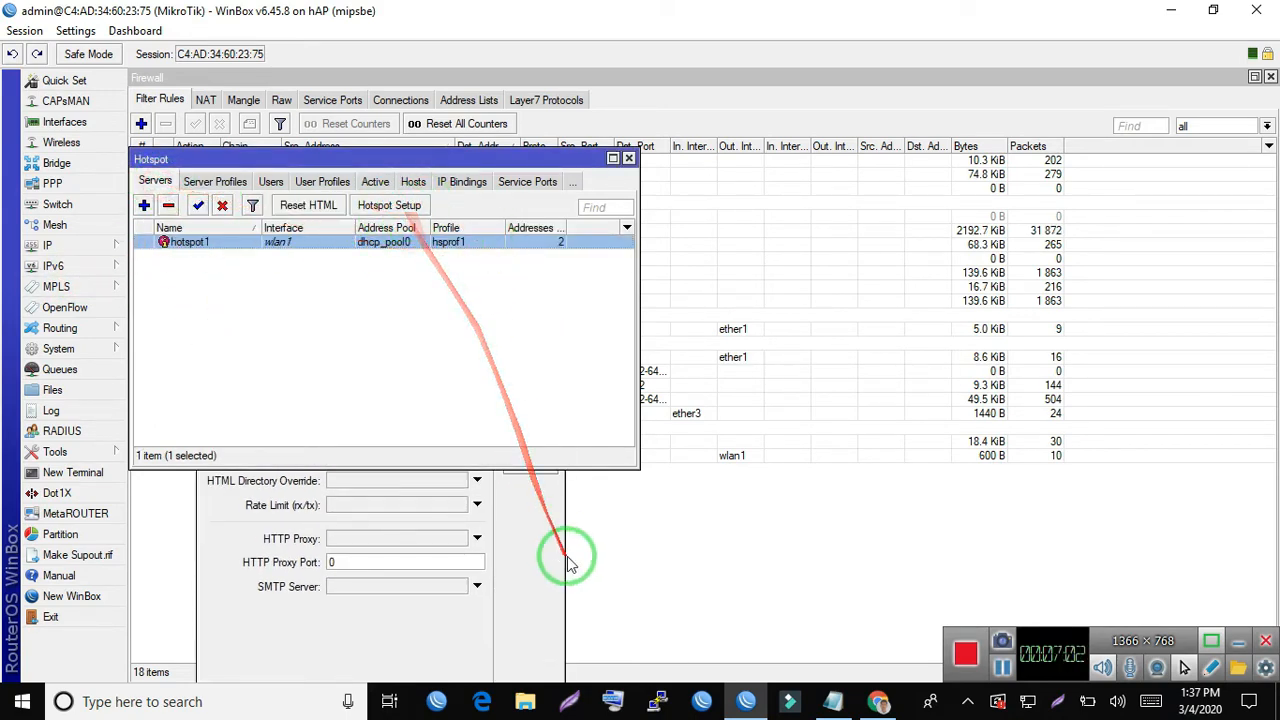
{"action": "left_click", "coordinate": [535, 381]}
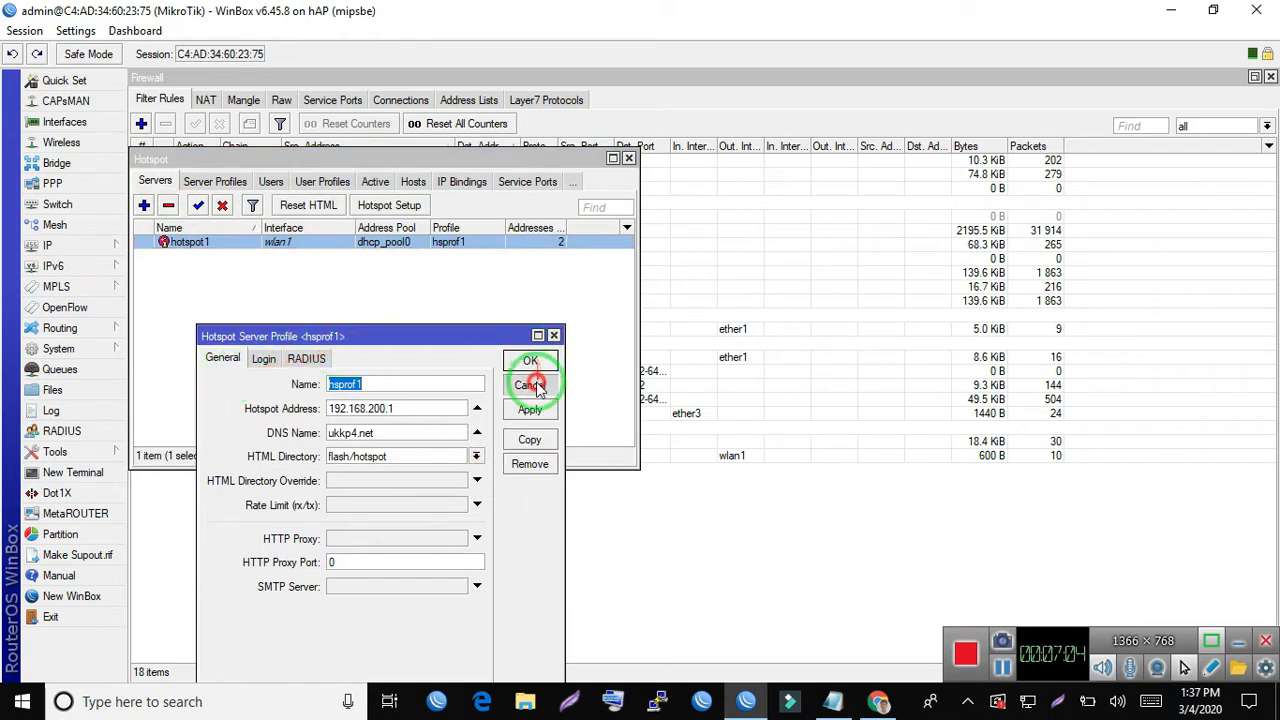
- Close the open Hotspot and Firewall windows
{"action": "left_click", "coordinate": [317, 321]}
{"action": "left_click", "coordinate": [446, 292]}
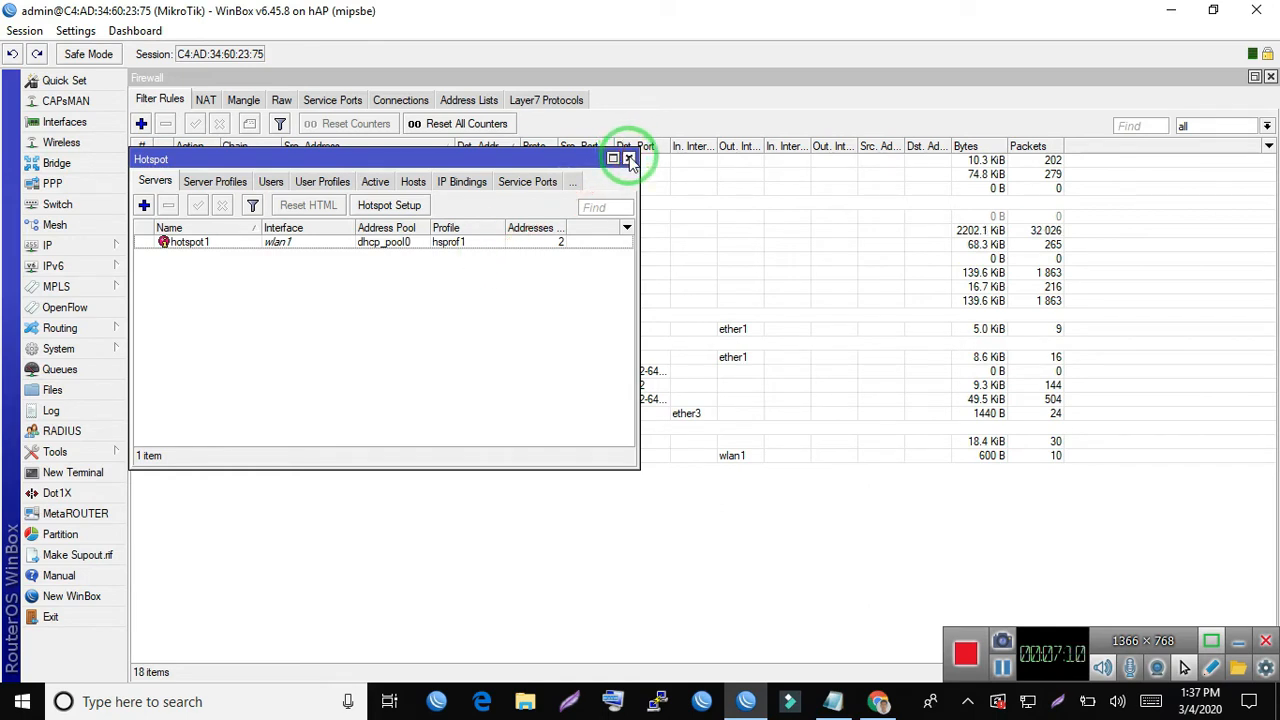
{"action": "left_click", "coordinate": [465, 310]}
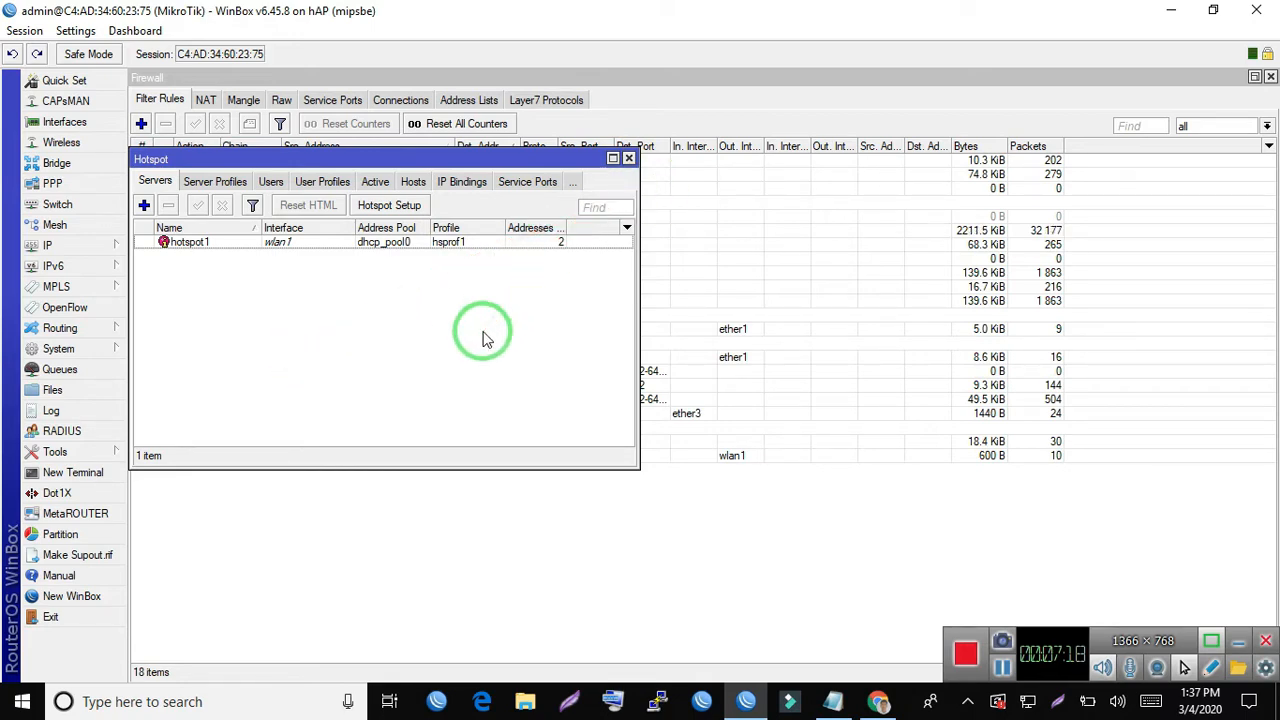
{"action": "key", "text": "Escape"}
{"action": "key", "text": "Escape"}
{"action": "key", "text": "Escape"}
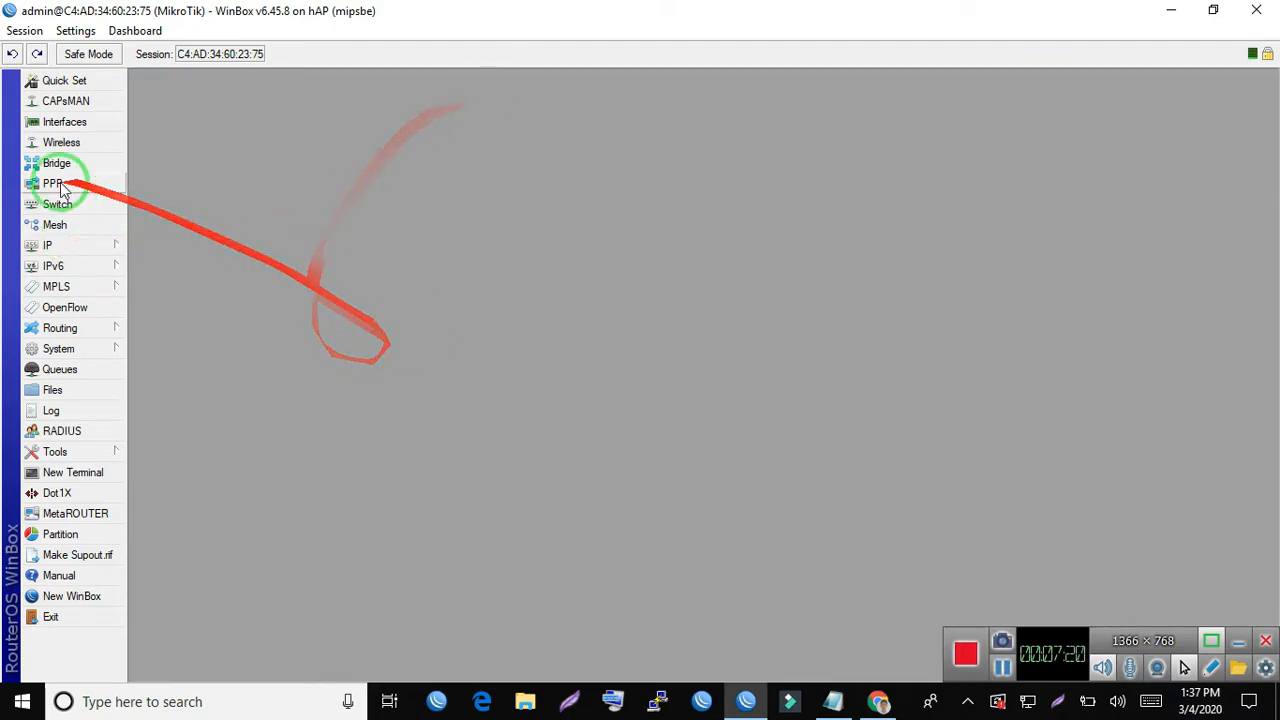
- Reopen the IP Hotspot configuration, maximize it on the server profiles list, and select hsprof1
{"action": "left_click", "coordinate": [47, 245]}
{"action": "left_click", "coordinate": [151, 362]}
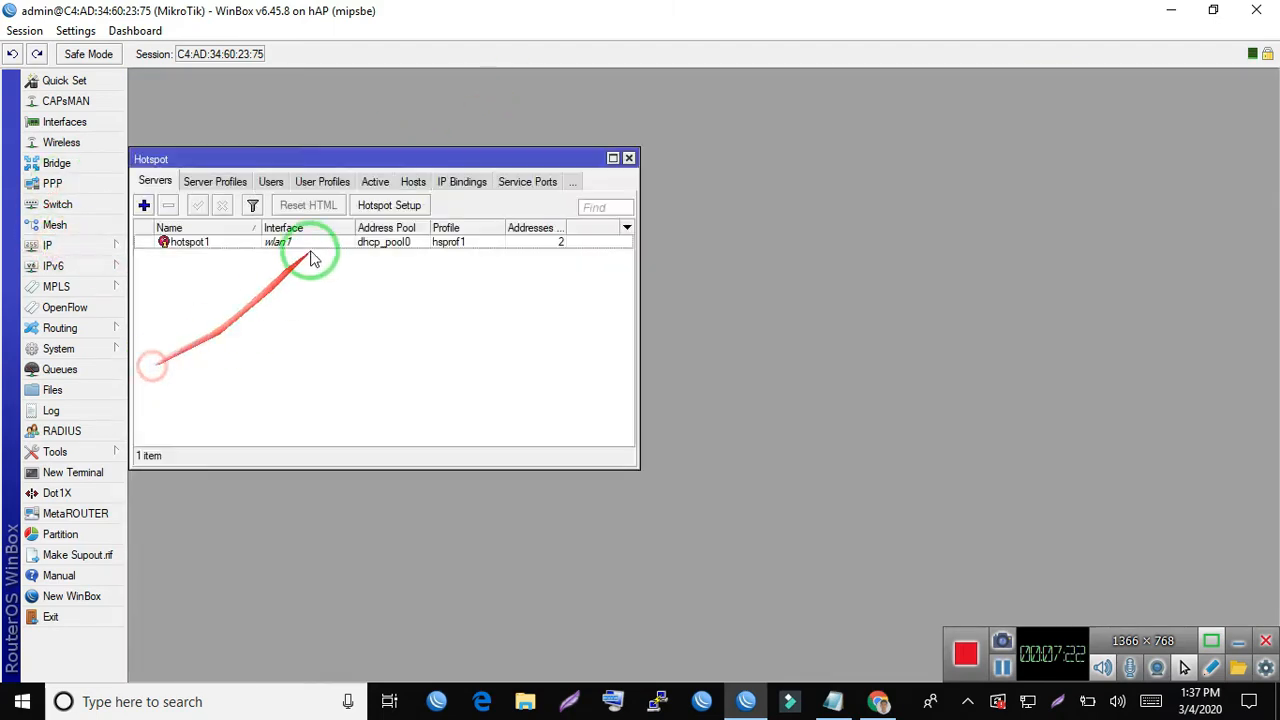
{"action": "left_click", "coordinate": [205, 180]}
{"action": "double_click", "coordinate": [283, 155]}
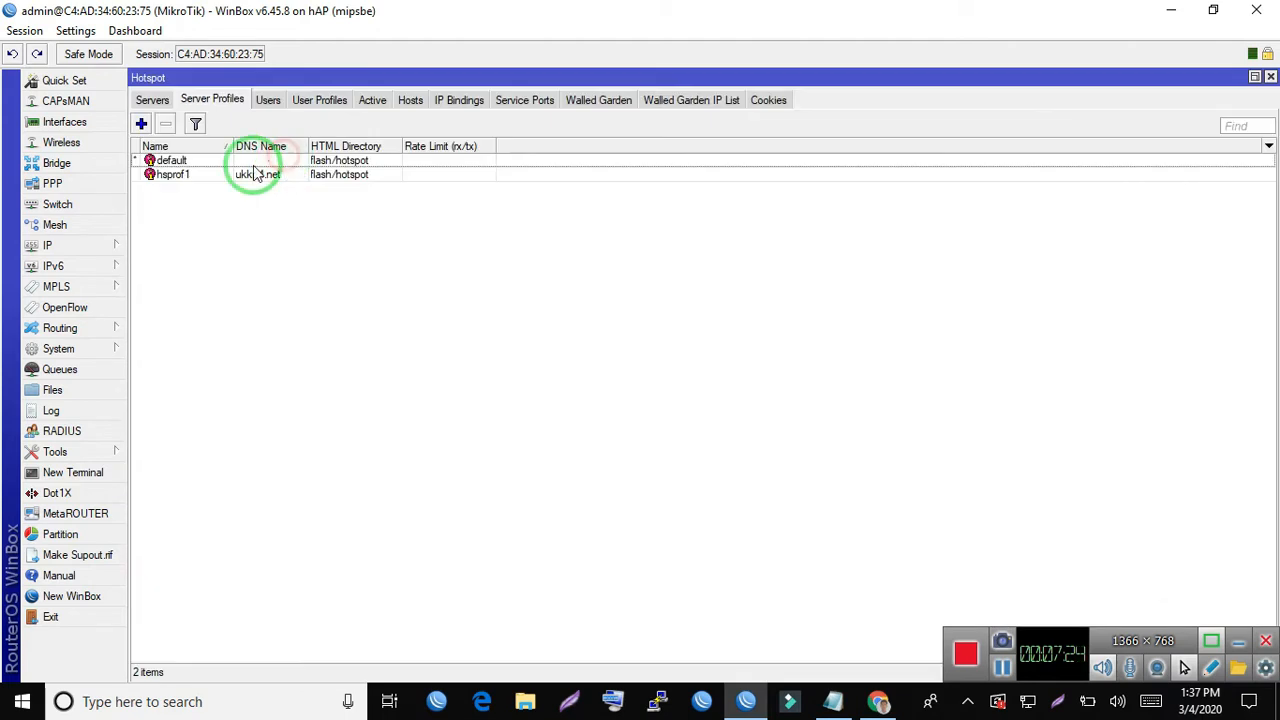
{"action": "left_click", "coordinate": [239, 176]}
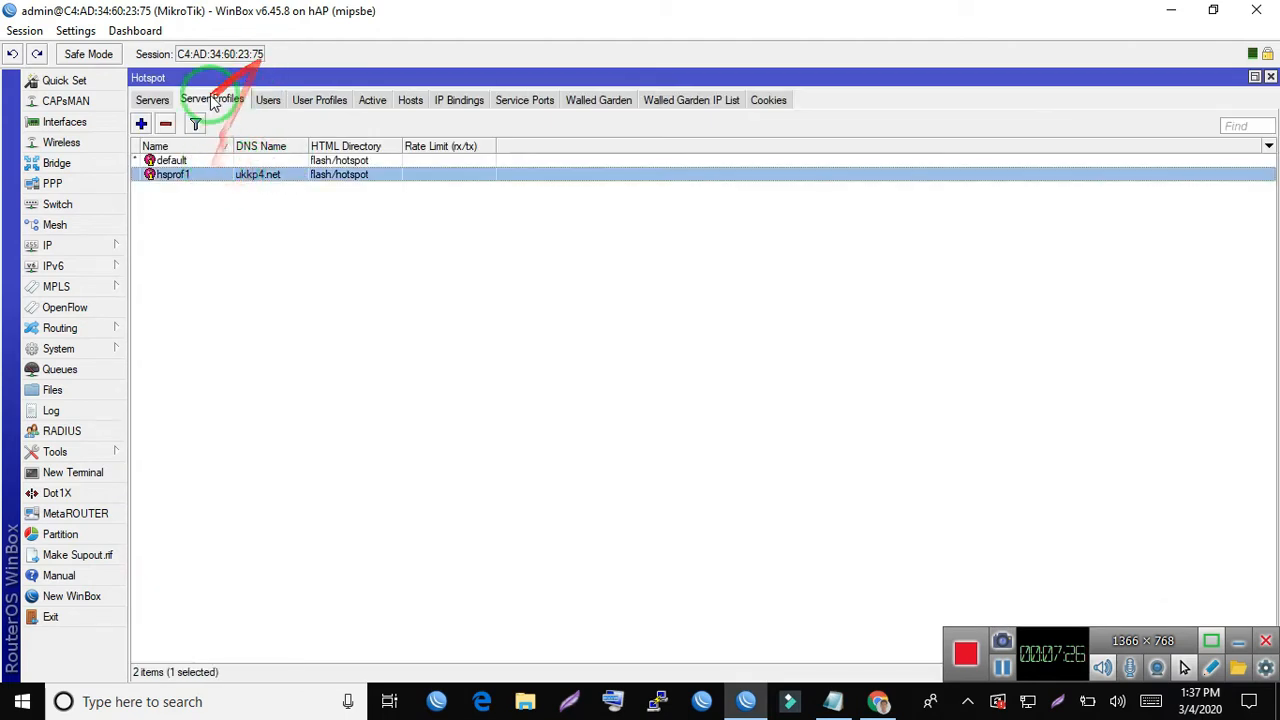
- Review the RADIUS settings of the hsprof1 hotspot server profile and close it with Use RADIUS enabled
{"action": "double_click", "coordinate": [186, 178]}
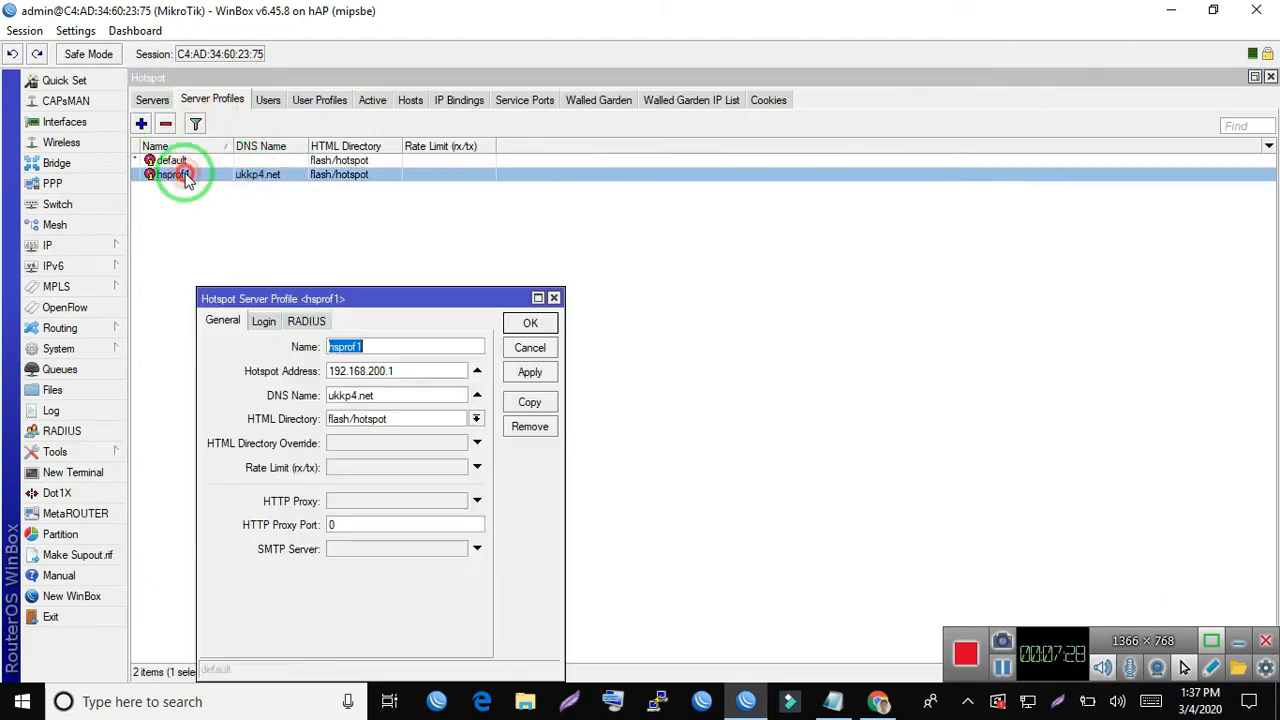
{"action": "left_click", "coordinate": [307, 321]}
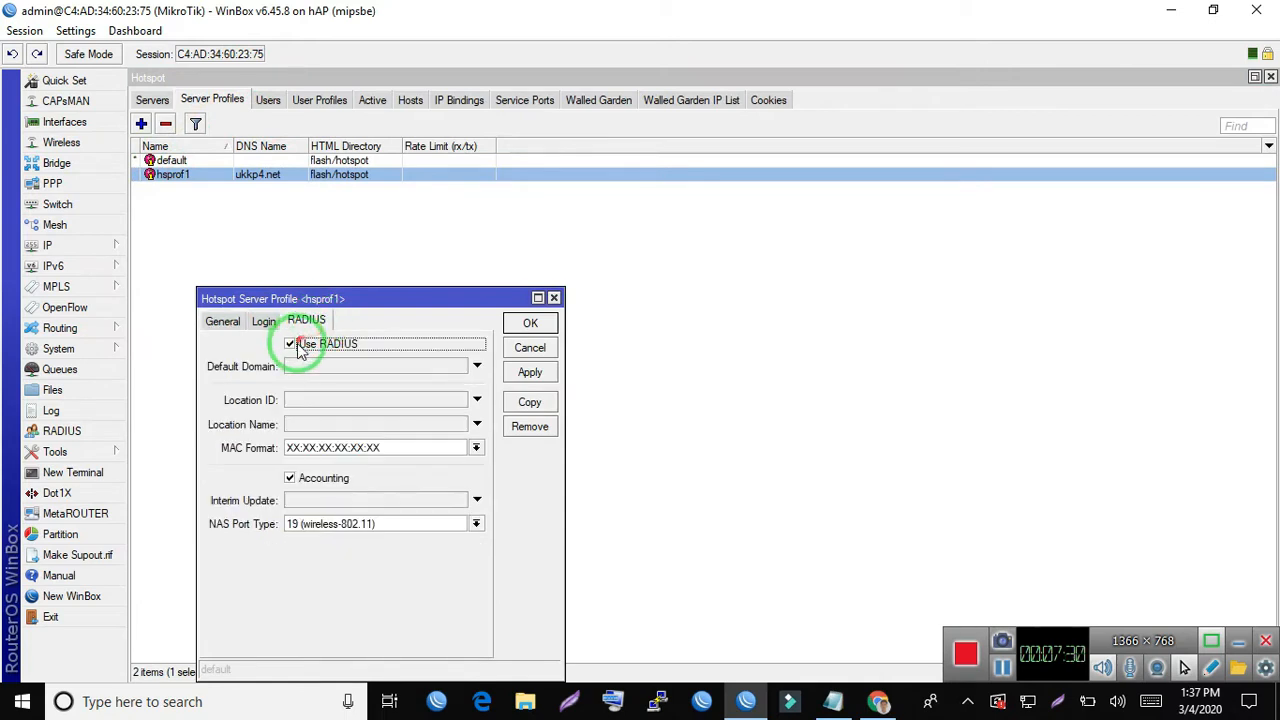
{"action": "left_click", "coordinate": [531, 326]}
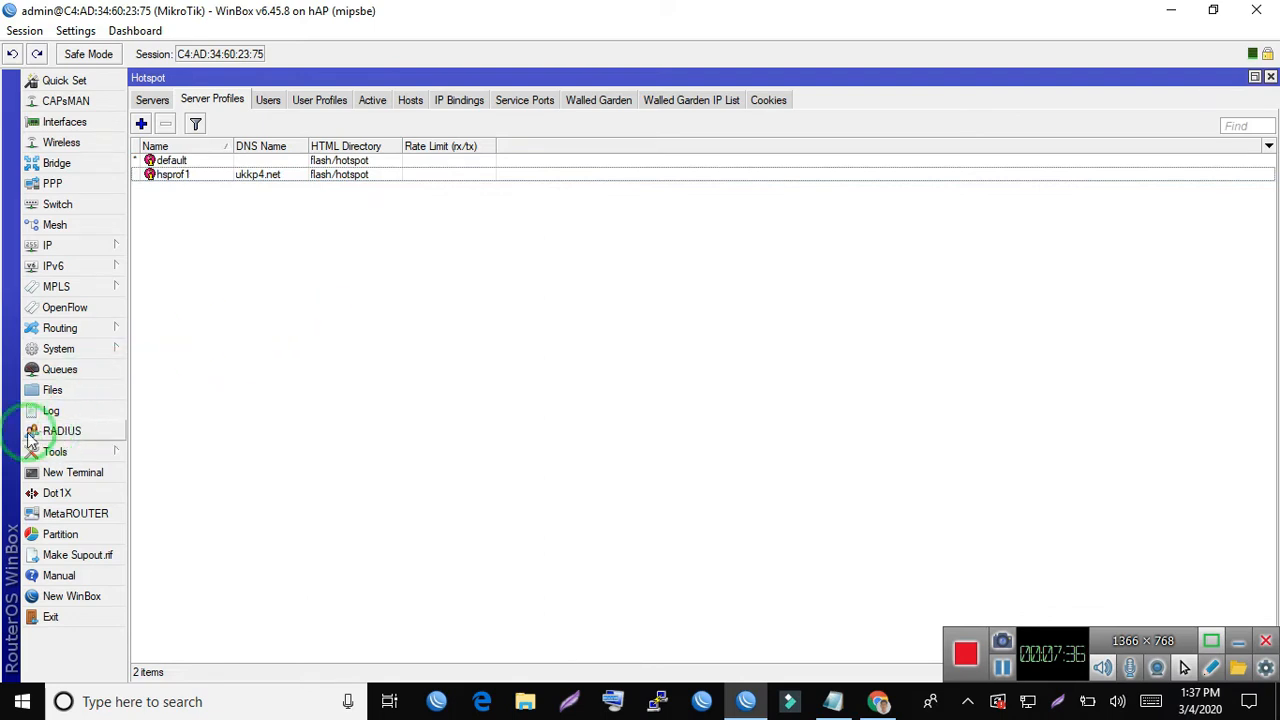
- Open the RADIUS server list and check the incoming request settings, including Accept and the port, without changing them
{"action": "left_click", "coordinate": [55, 435]}
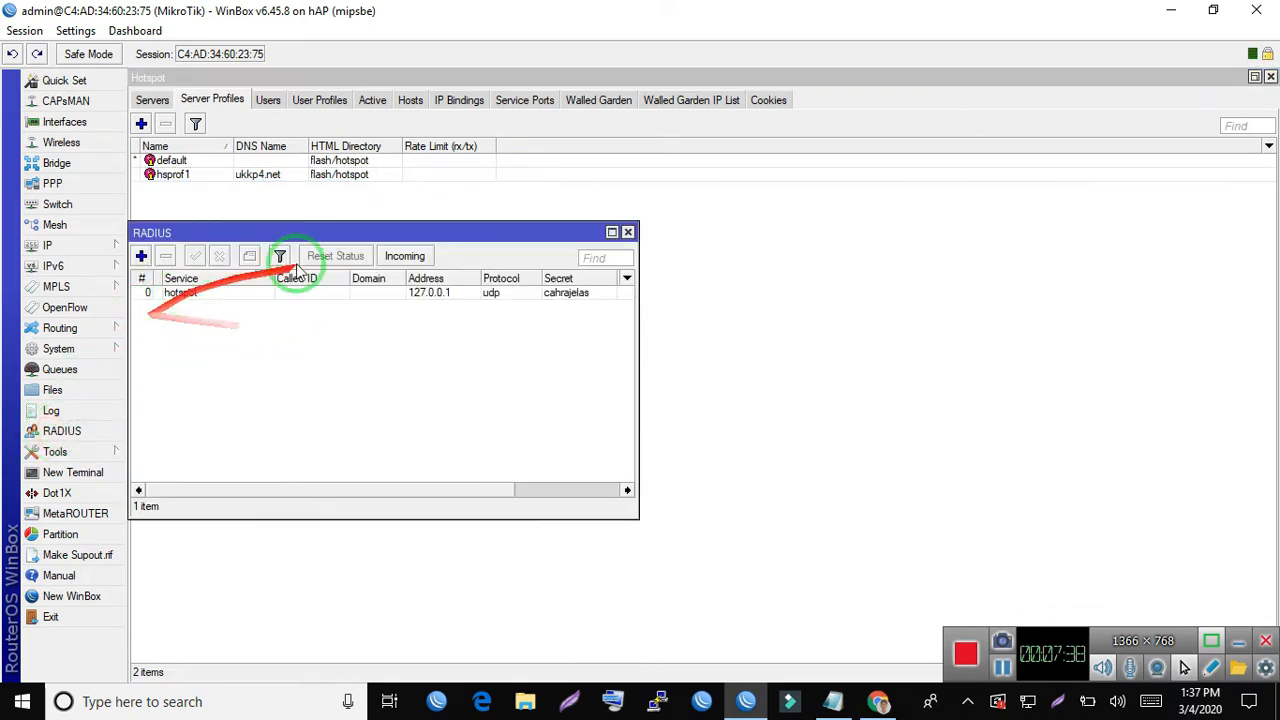
{"action": "left_click", "coordinate": [418, 262]}
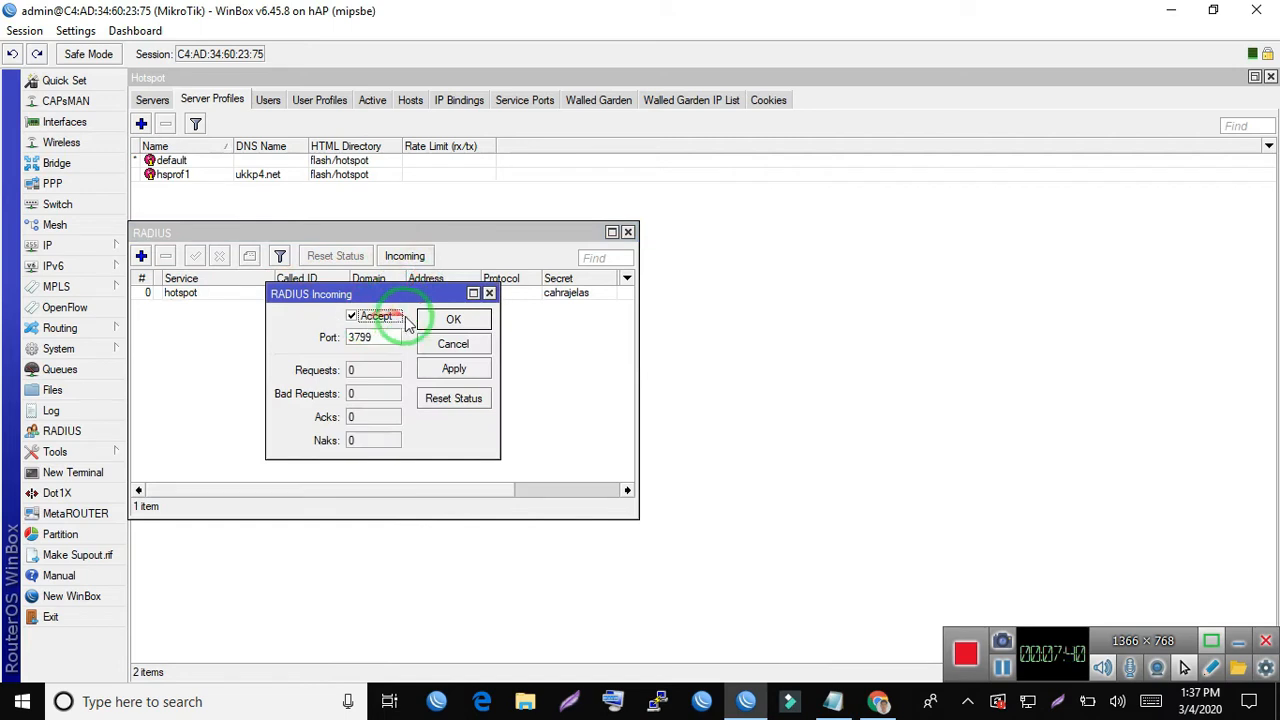
{"action": "left_click", "coordinate": [478, 344]}
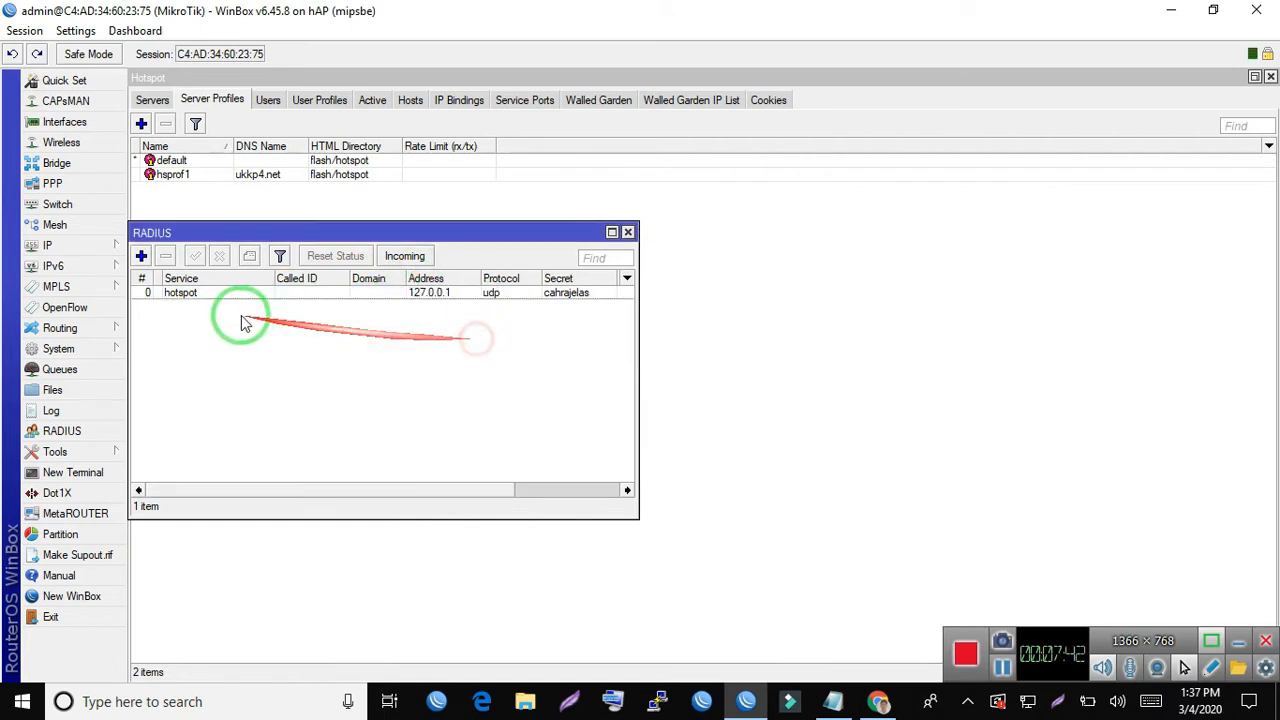
{"action": "left_click", "coordinate": [140, 257]}
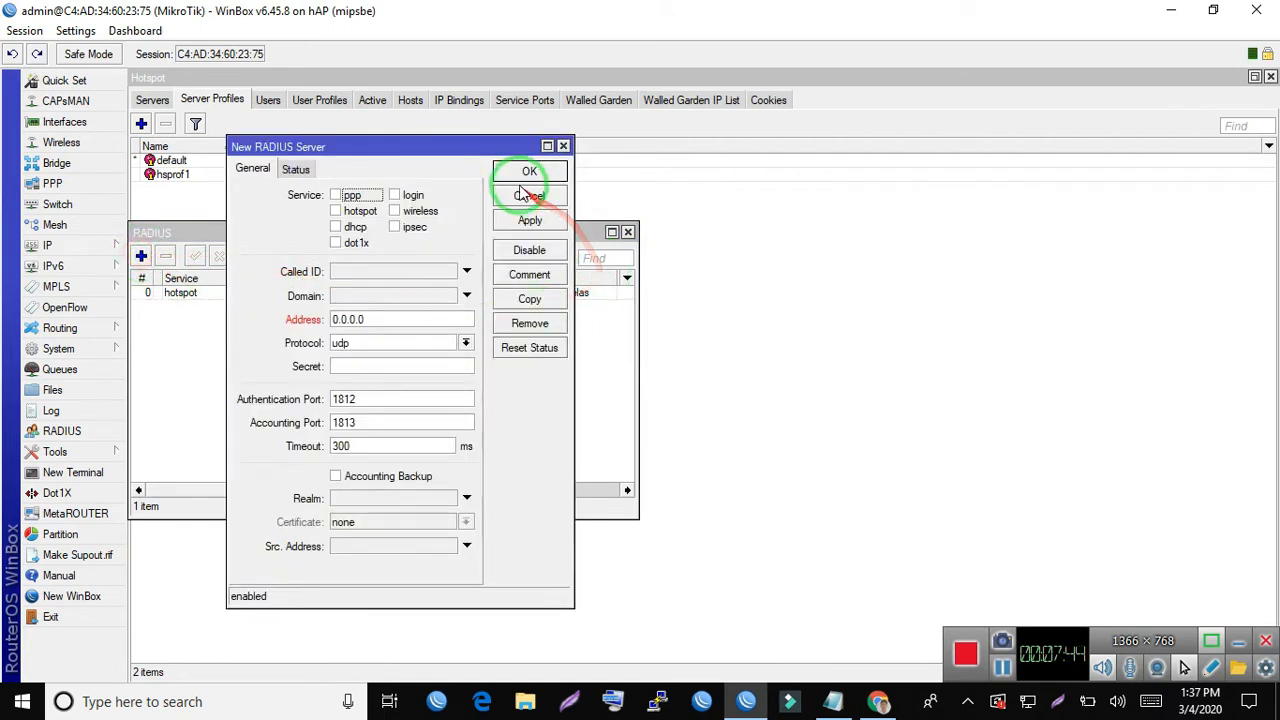
{"action": "left_click", "coordinate": [336, 211]}
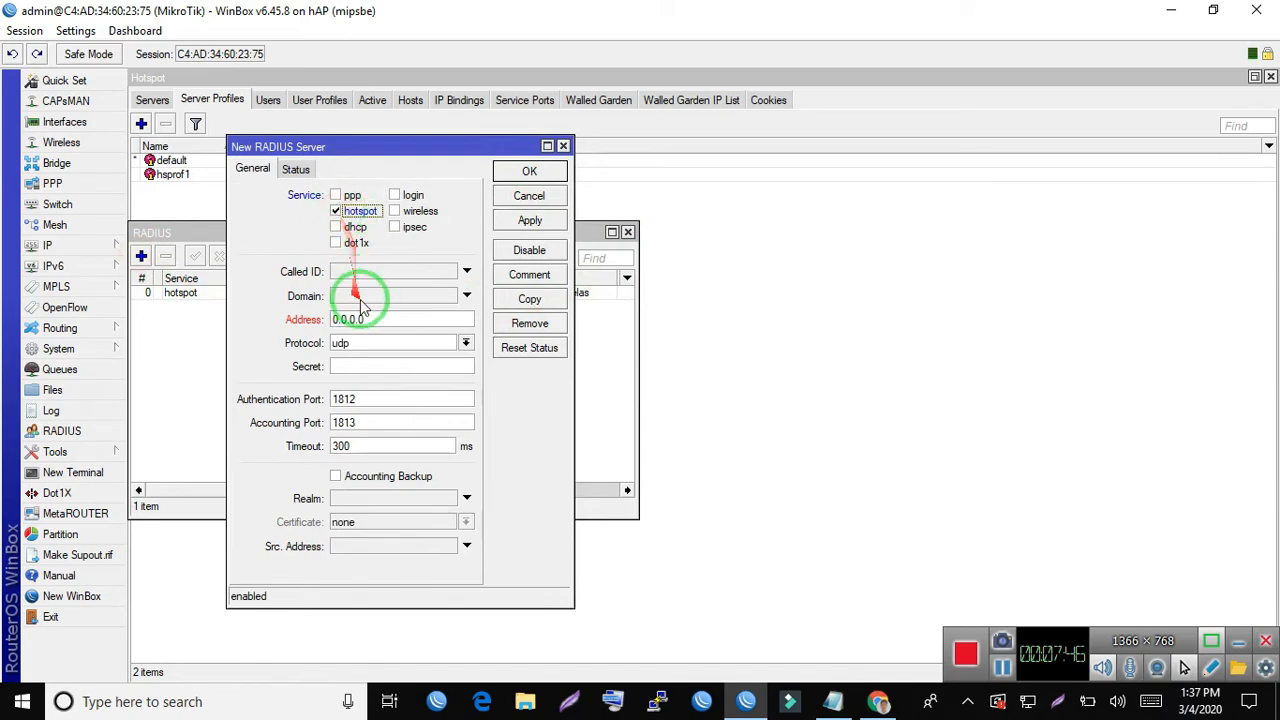
{"action": "double_click", "coordinate": [373, 316]}
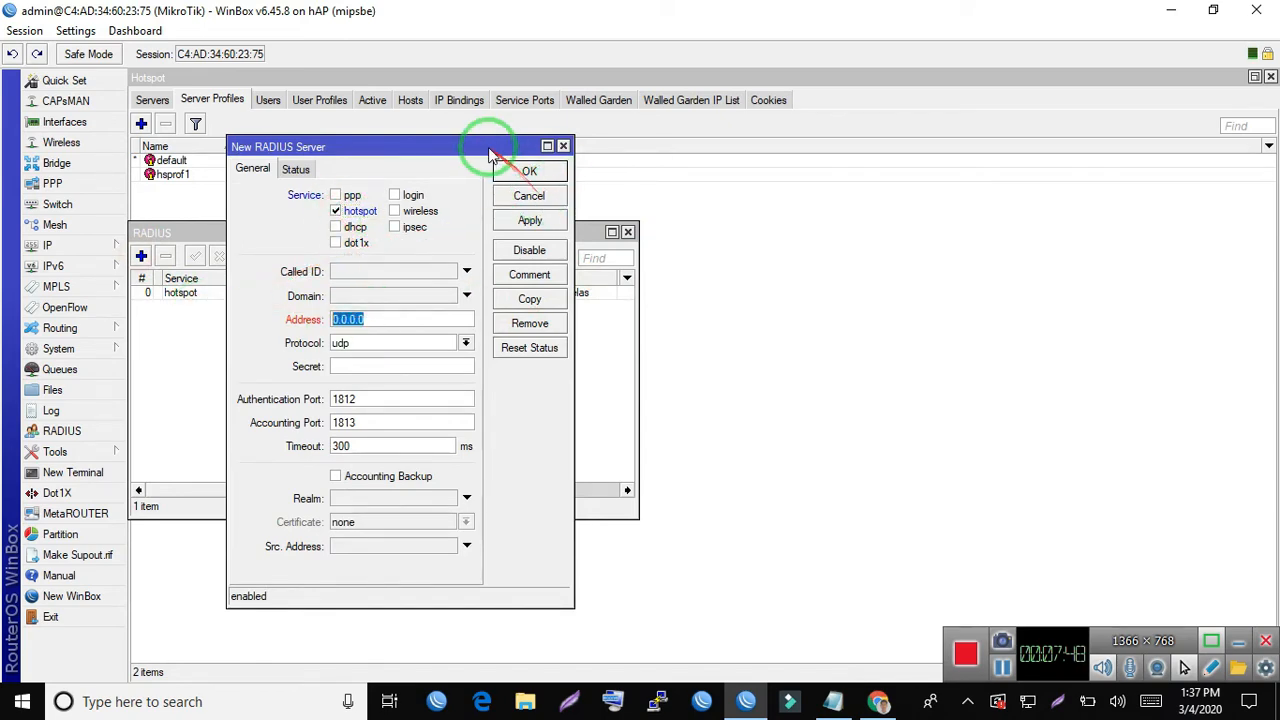
{"action": "left_click_drag", "start_coordinate": [490, 155], "coordinate": [1052, 164]}
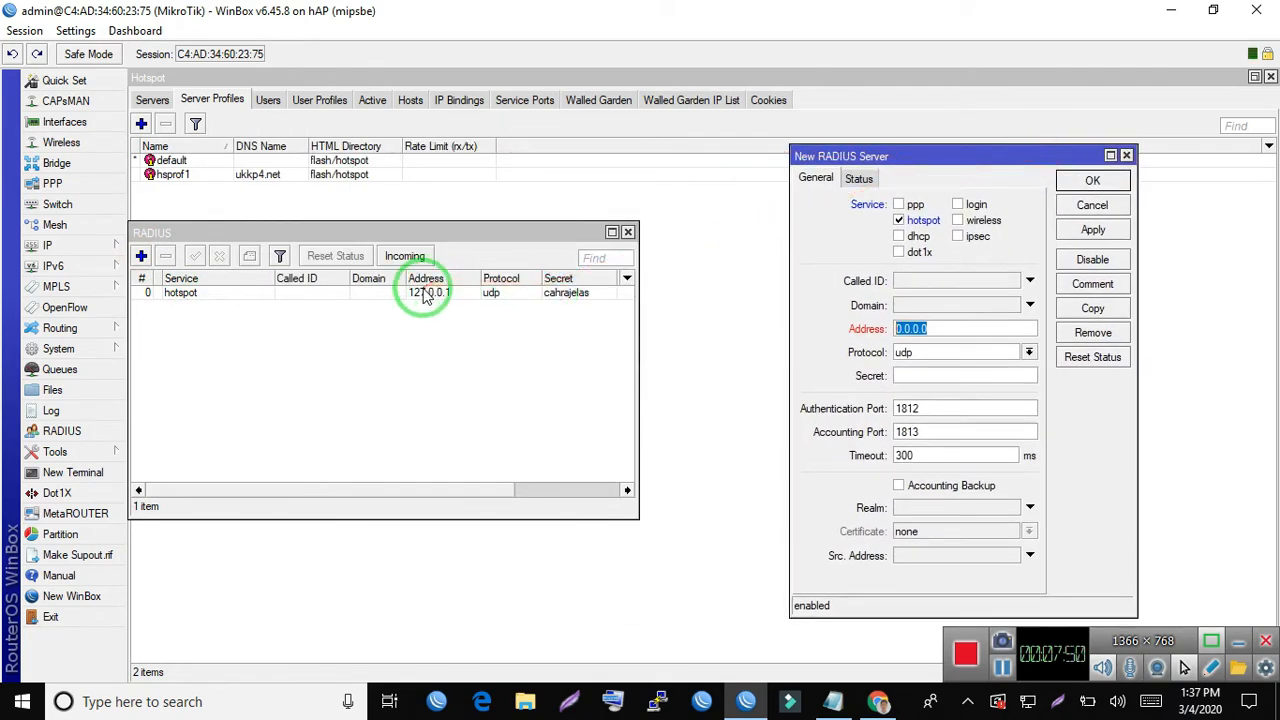
- Examine the existing hotspot RADIUS server's service, address and secret, and cancel both it and the unsaved new server entry
{"action": "double_click", "coordinate": [425, 293]}
{"action": "left_click_drag", "start_coordinate": [458, 130], "coordinate": [514, 131]}
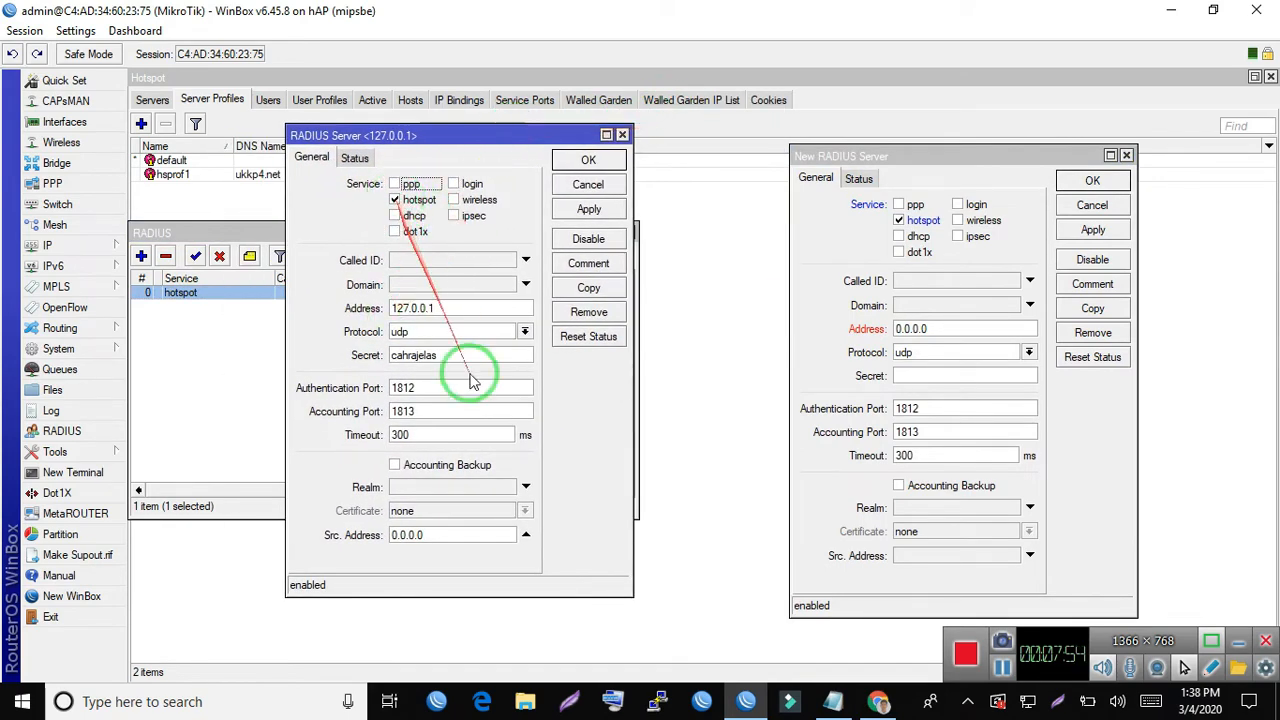
{"action": "double_click", "coordinate": [440, 307]}
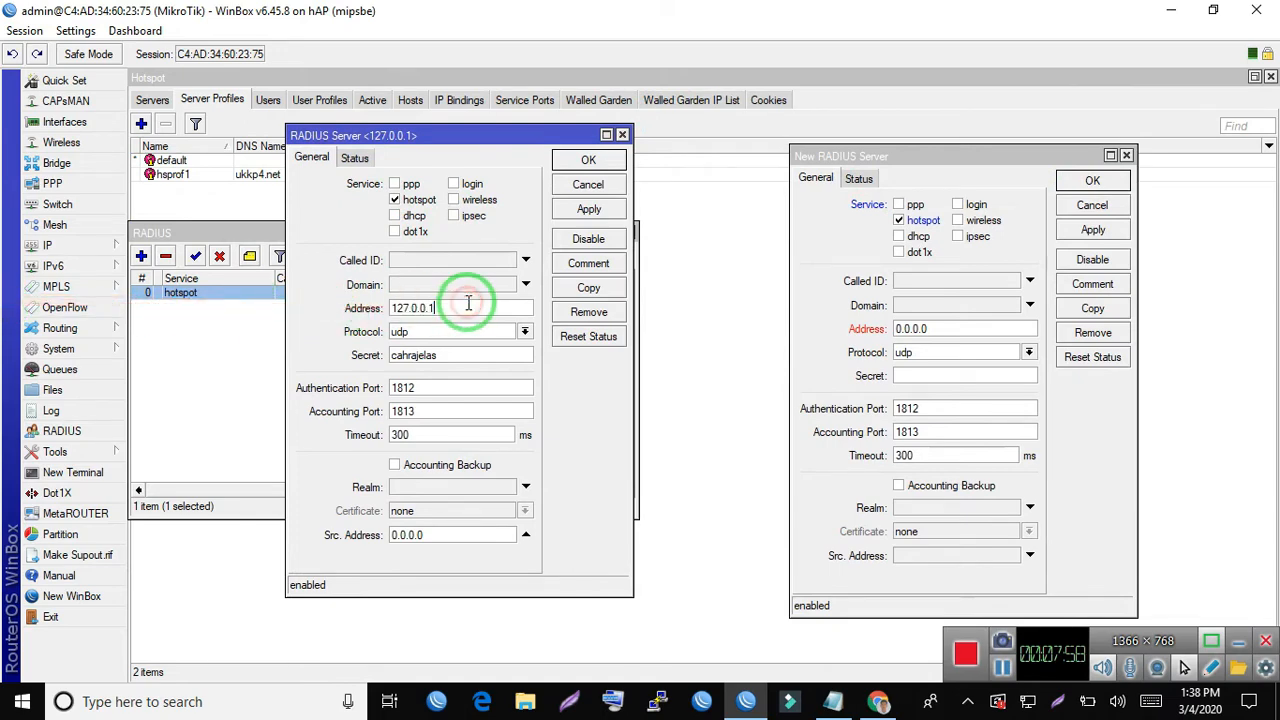
{"action": "left_click_drag", "start_coordinate": [461, 307], "coordinate": [207, 304]}
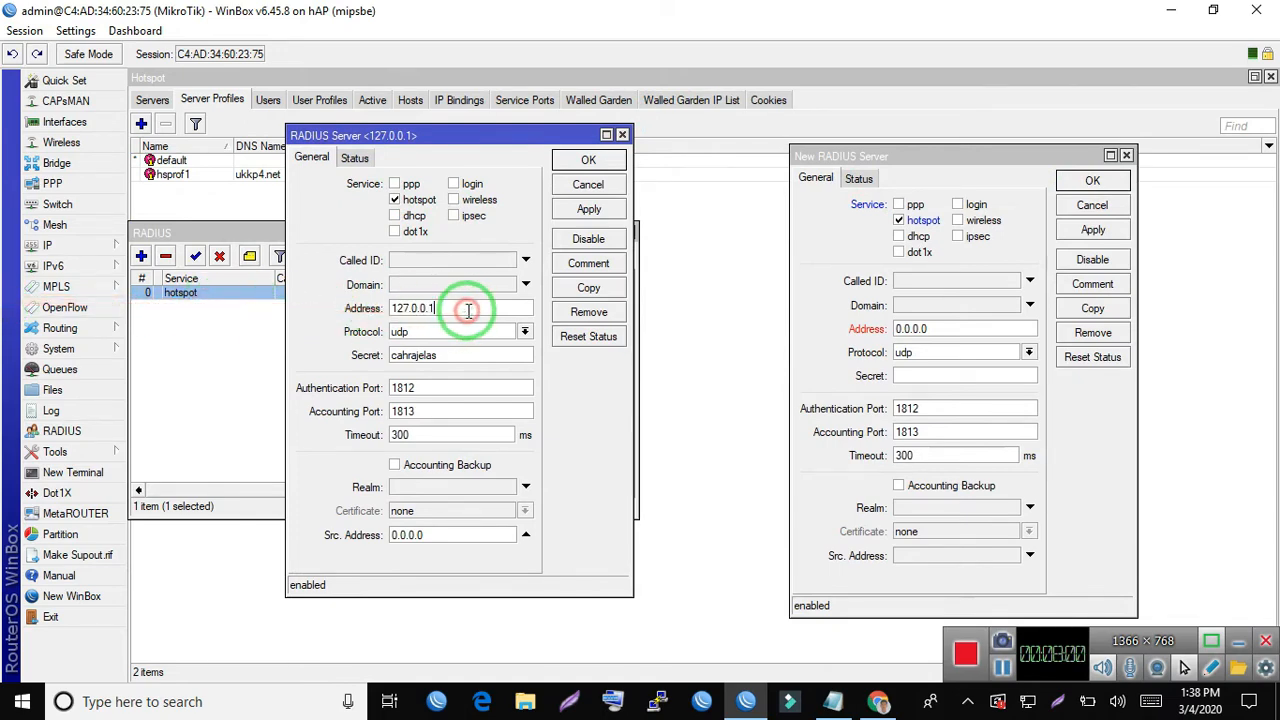
{"action": "left_click_drag", "start_coordinate": [464, 353], "coordinate": [134, 343]}
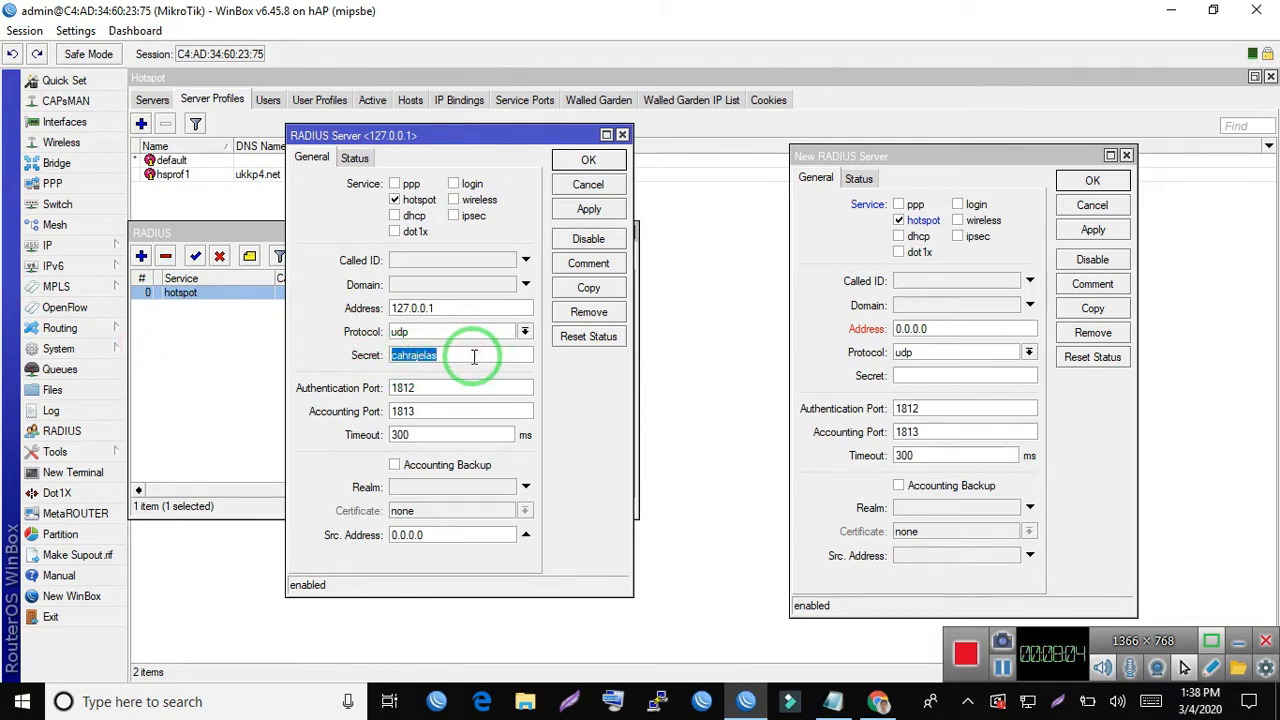
{"action": "left_click_drag", "start_coordinate": [481, 355], "coordinate": [143, 323]}
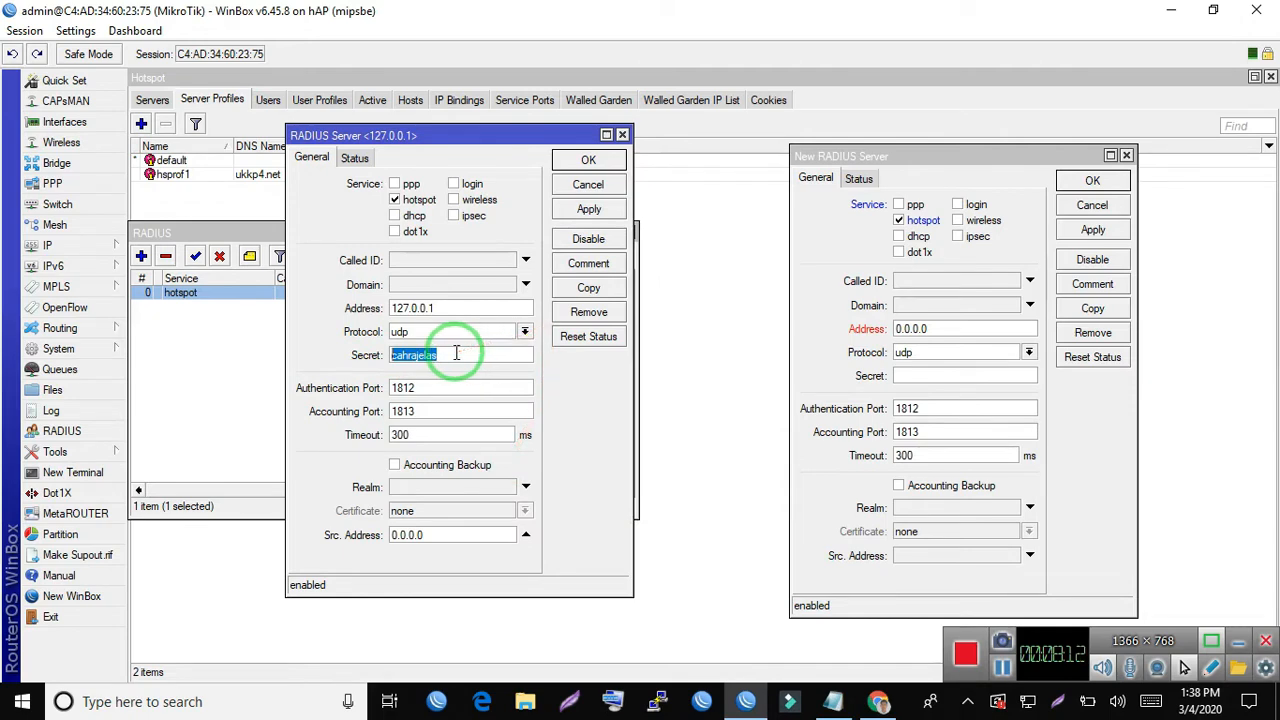
{"action": "left_click_drag", "start_coordinate": [451, 352], "coordinate": [206, 354]}
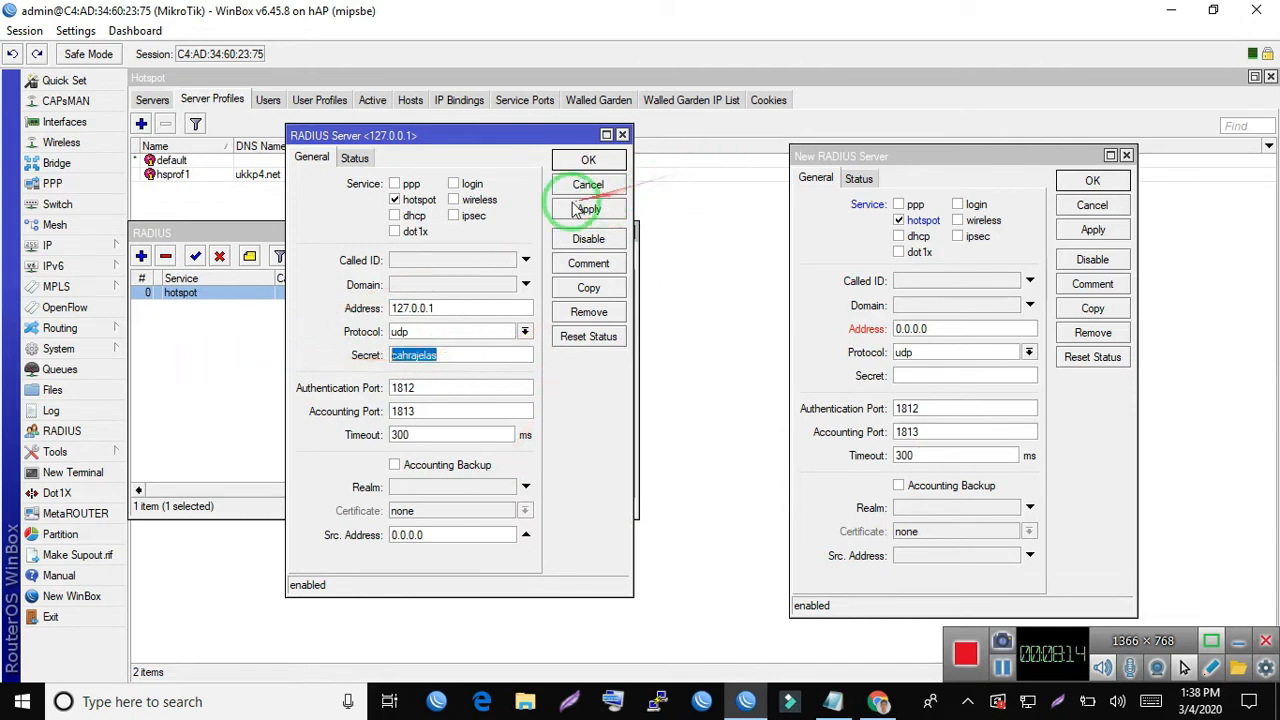
{"action": "left_click_drag", "start_coordinate": [448, 305], "coordinate": [257, 288]}
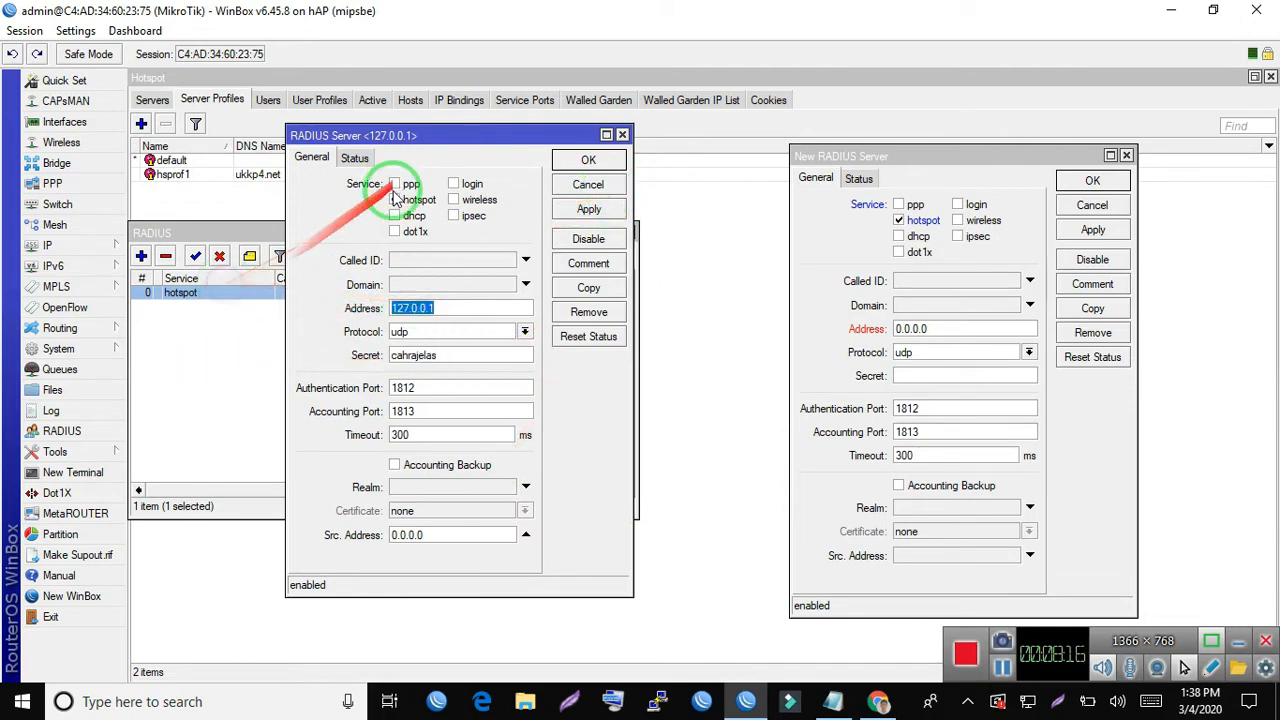
{"action": "left_click_drag", "start_coordinate": [443, 360], "coordinate": [114, 349]}
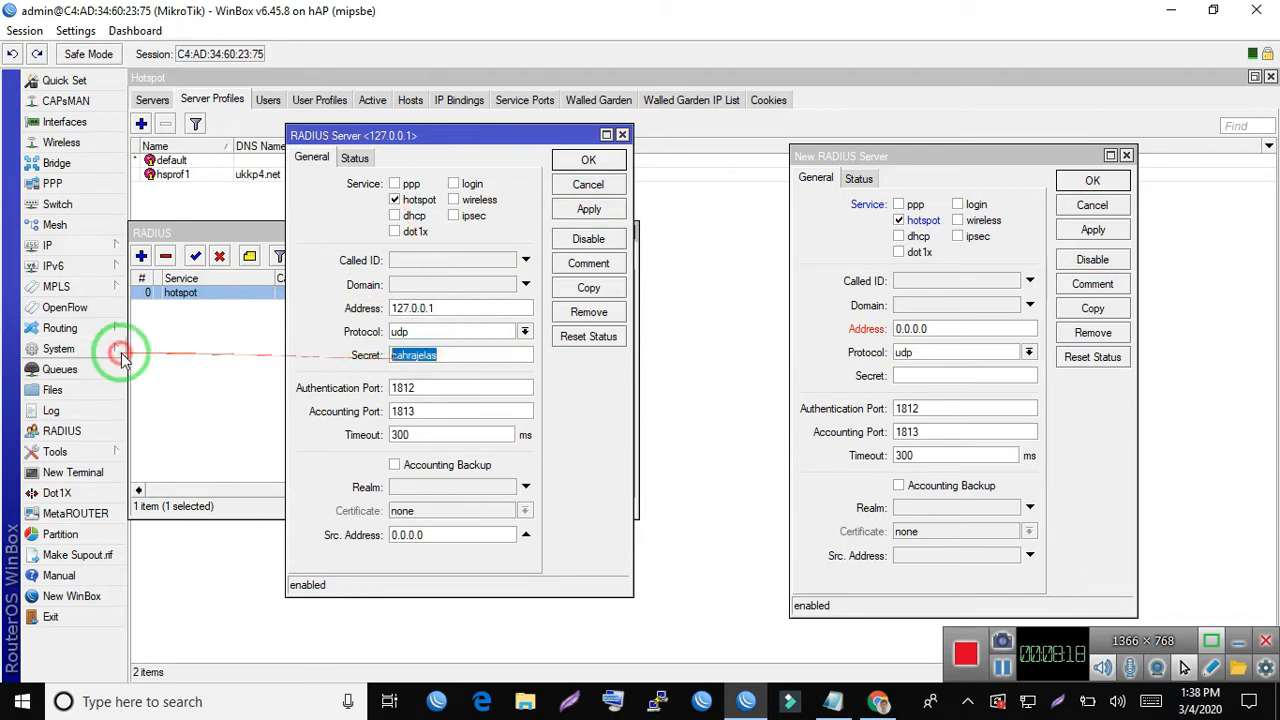
{"action": "left_click", "coordinate": [451, 352]}
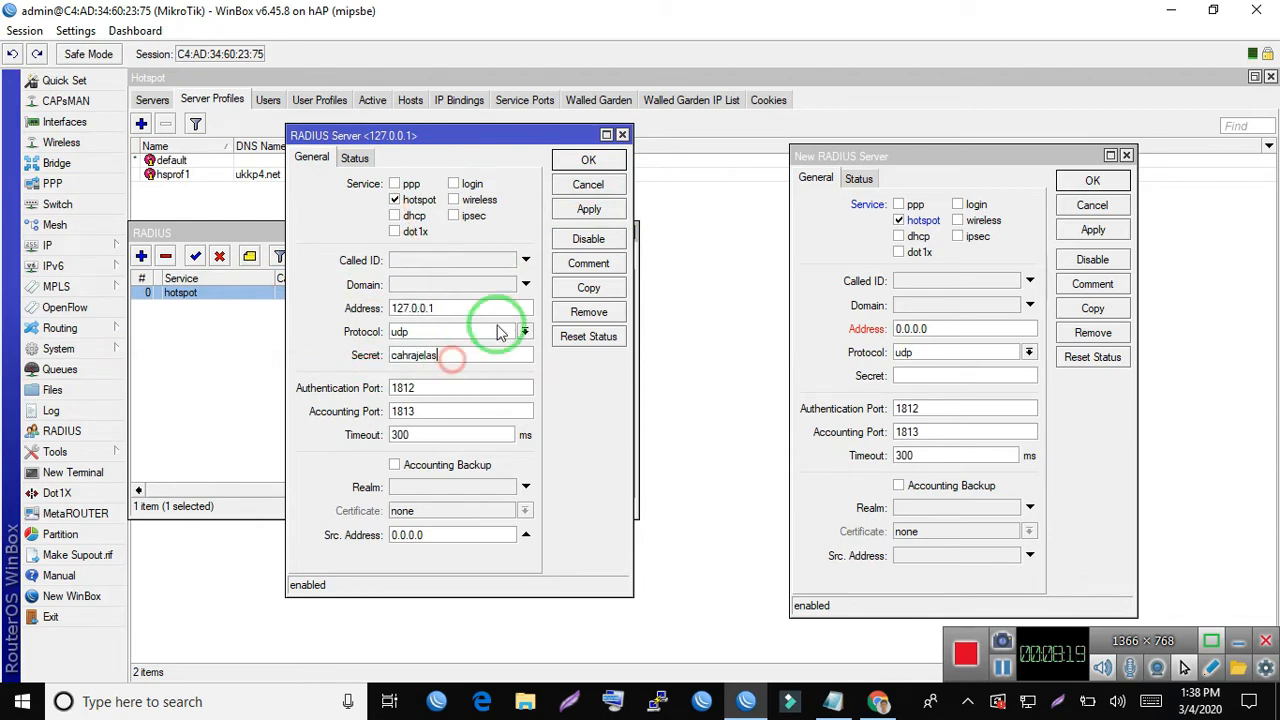
{"action": "left_click", "coordinate": [578, 190]}
{"action": "left_click", "coordinate": [1071, 206]}
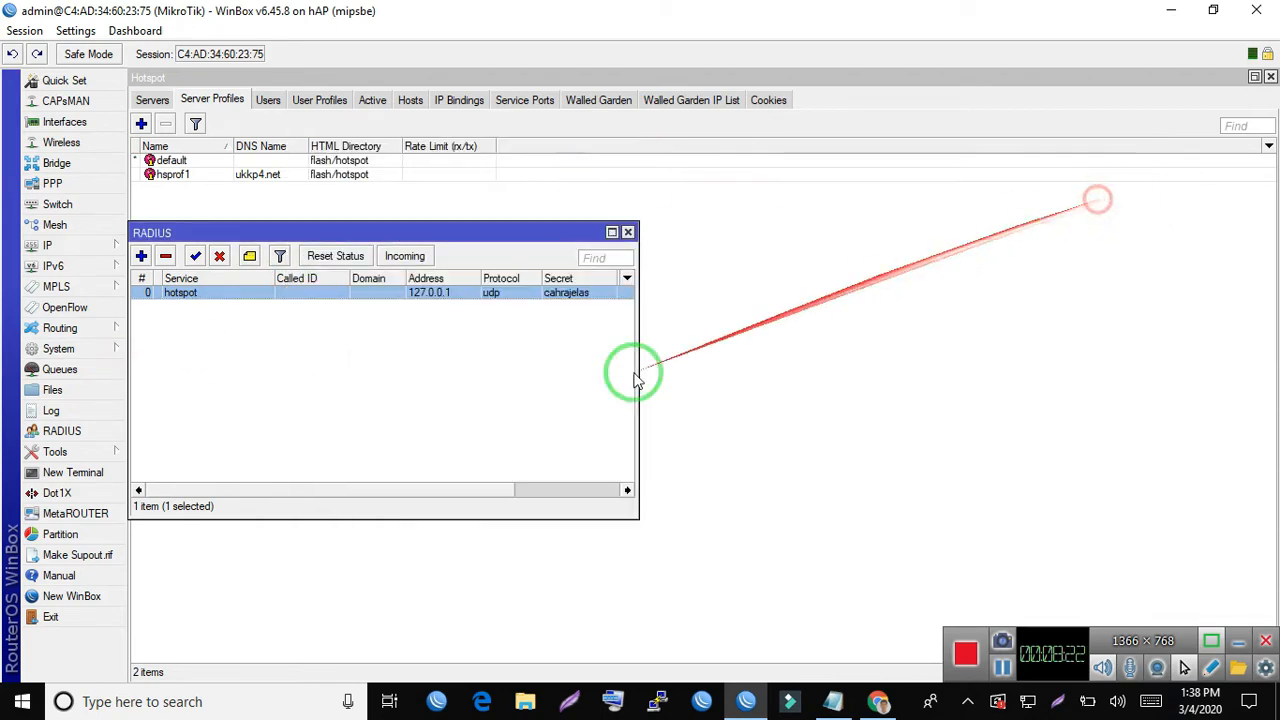
{"action": "left_click", "coordinate": [357, 416]}
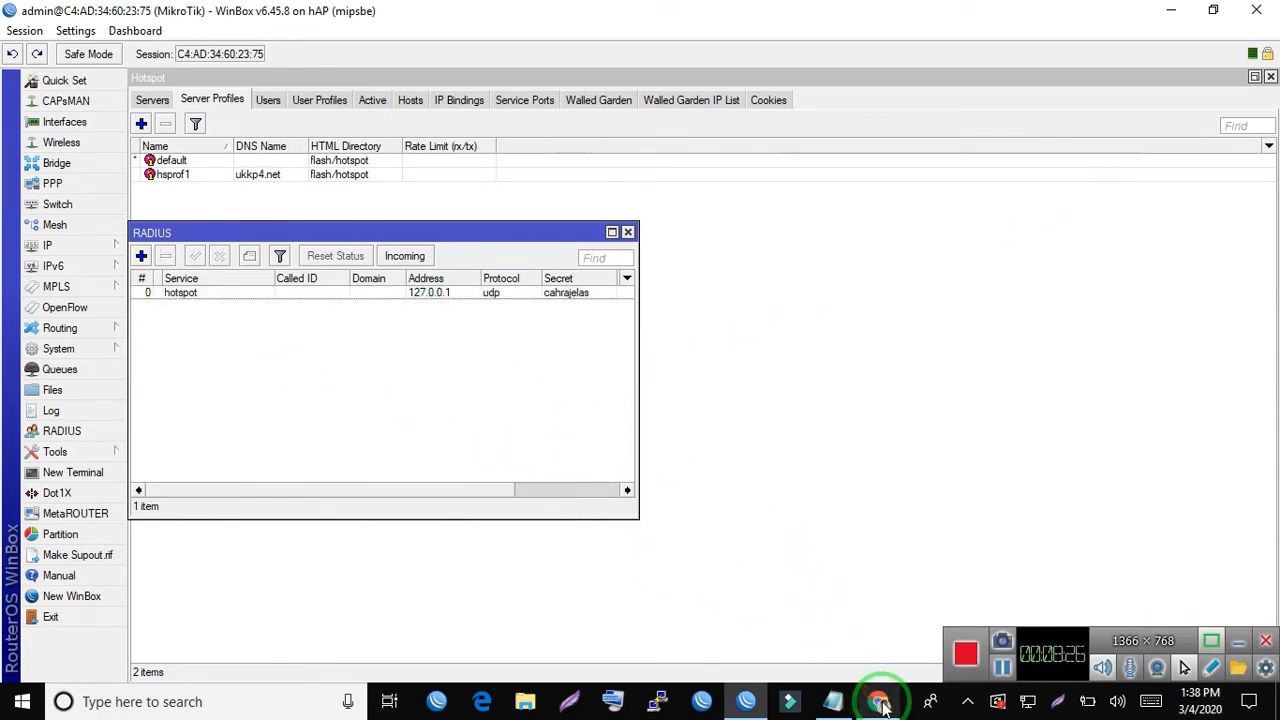
- Set the Windows Ethernet adapter's IPv4 properties to obtain the IP address and DNS server address automatically, and close its dialogs
{"action": "right_click", "coordinate": [1045, 700]}
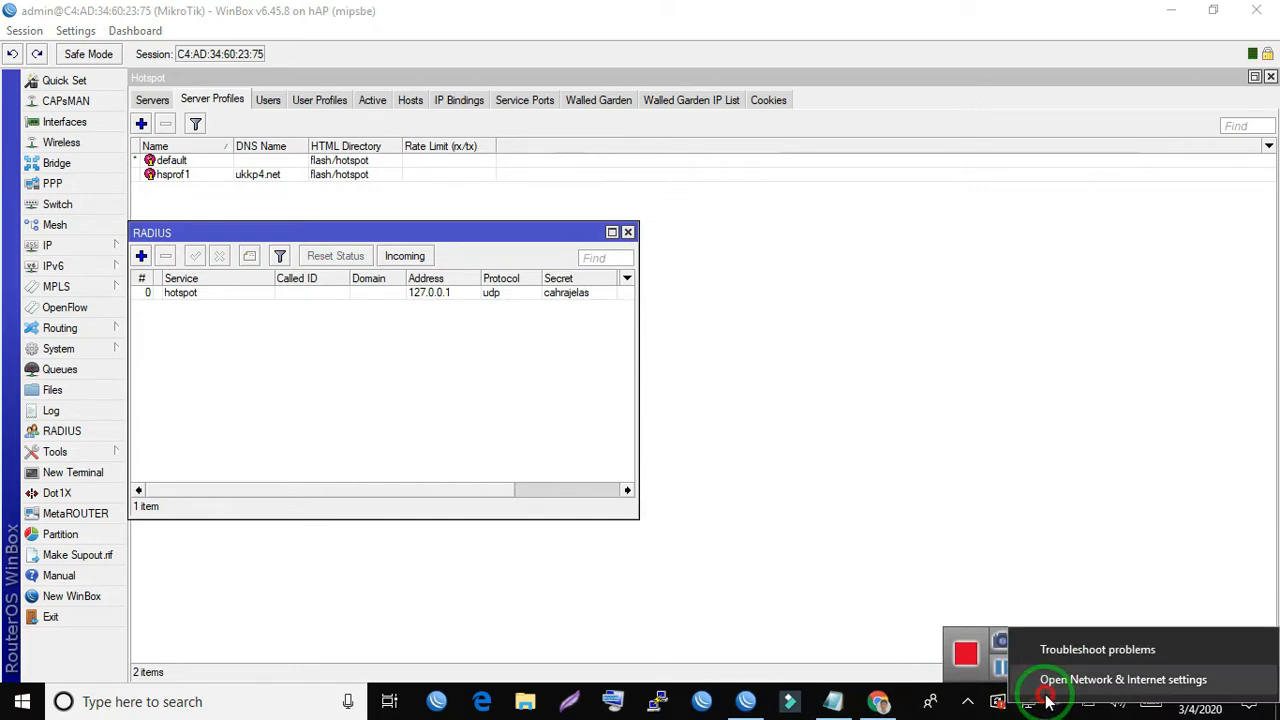
{"action": "left_click", "coordinate": [1047, 690]}
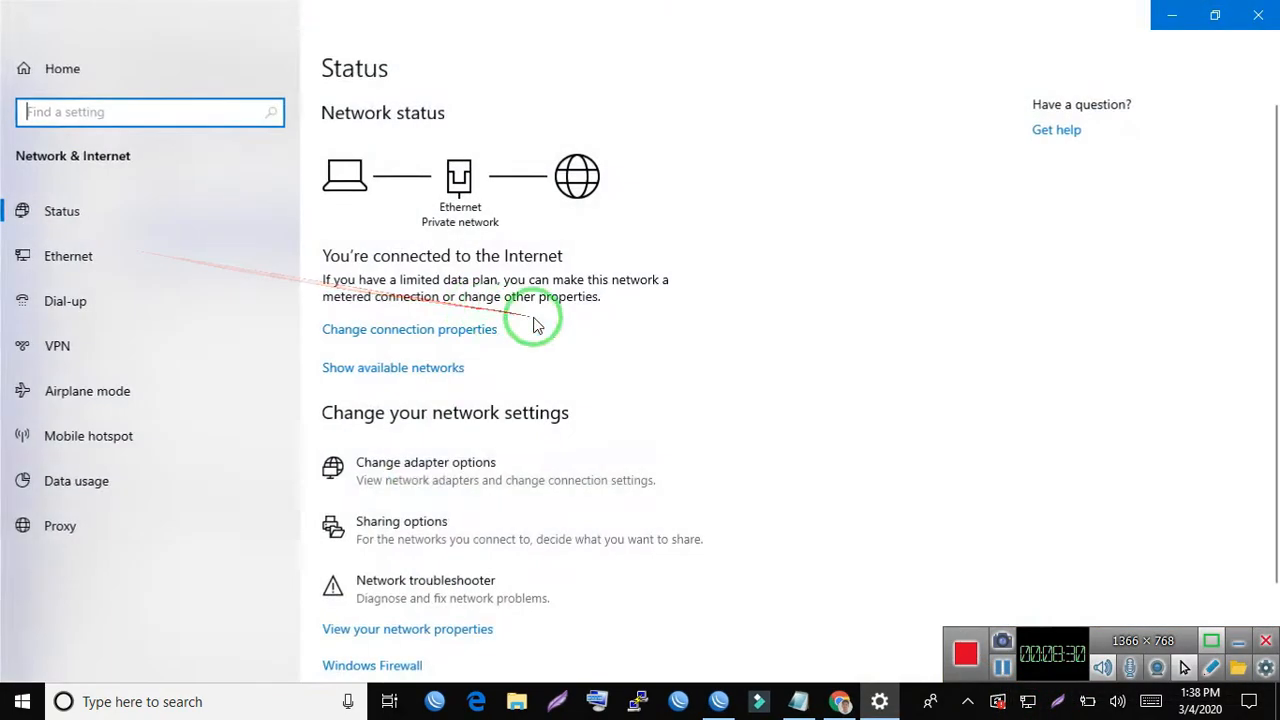
{"action": "left_click", "coordinate": [400, 474]}
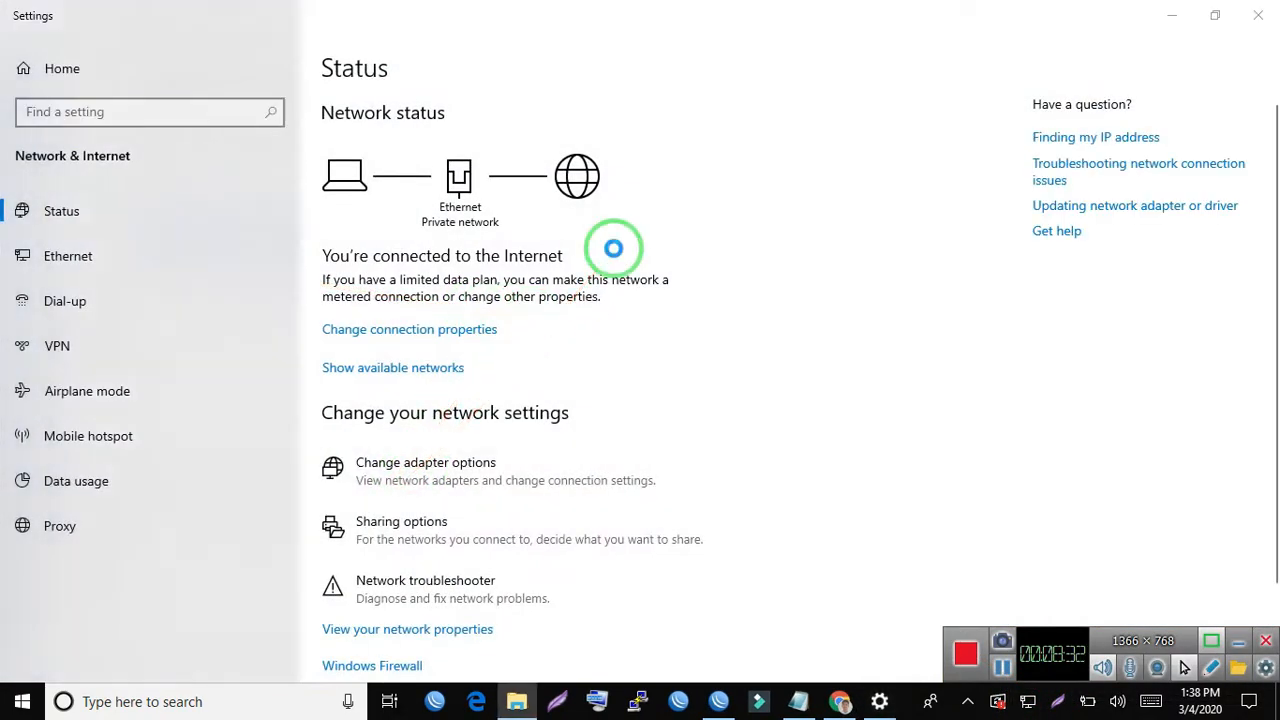
{"action": "double_click", "coordinate": [257, 225]}
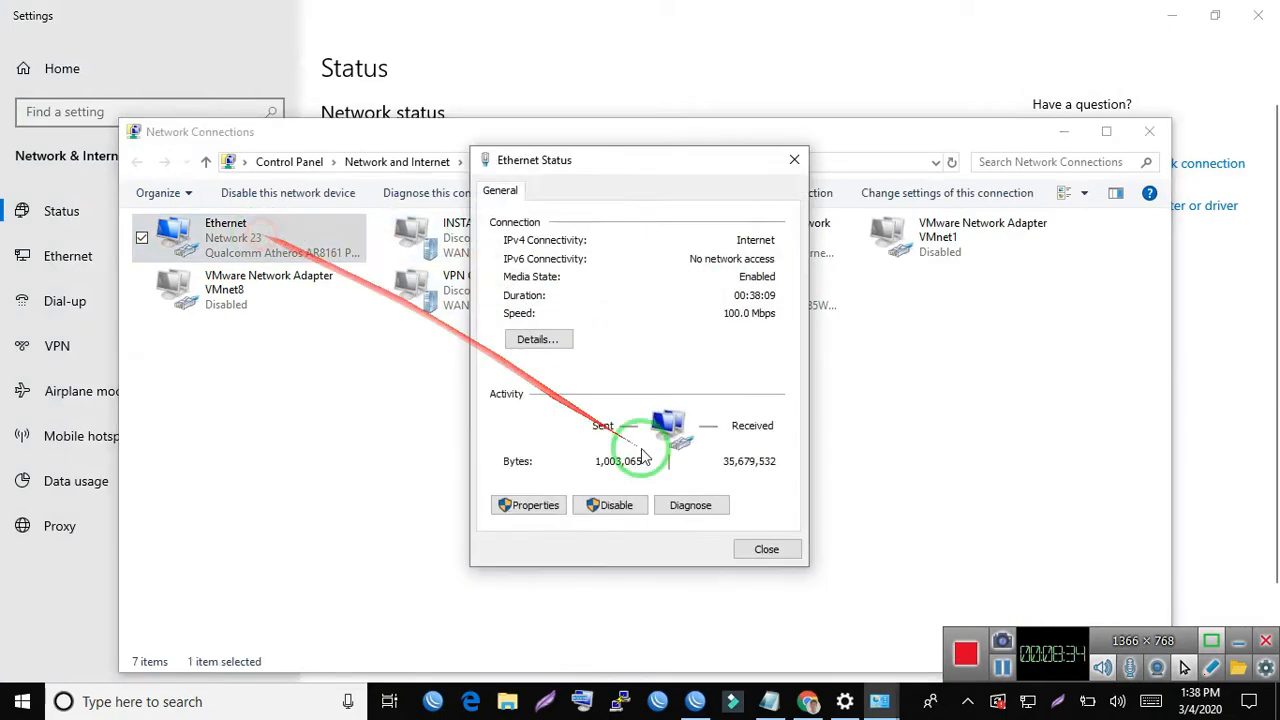
{"action": "left_click", "coordinate": [522, 506]}
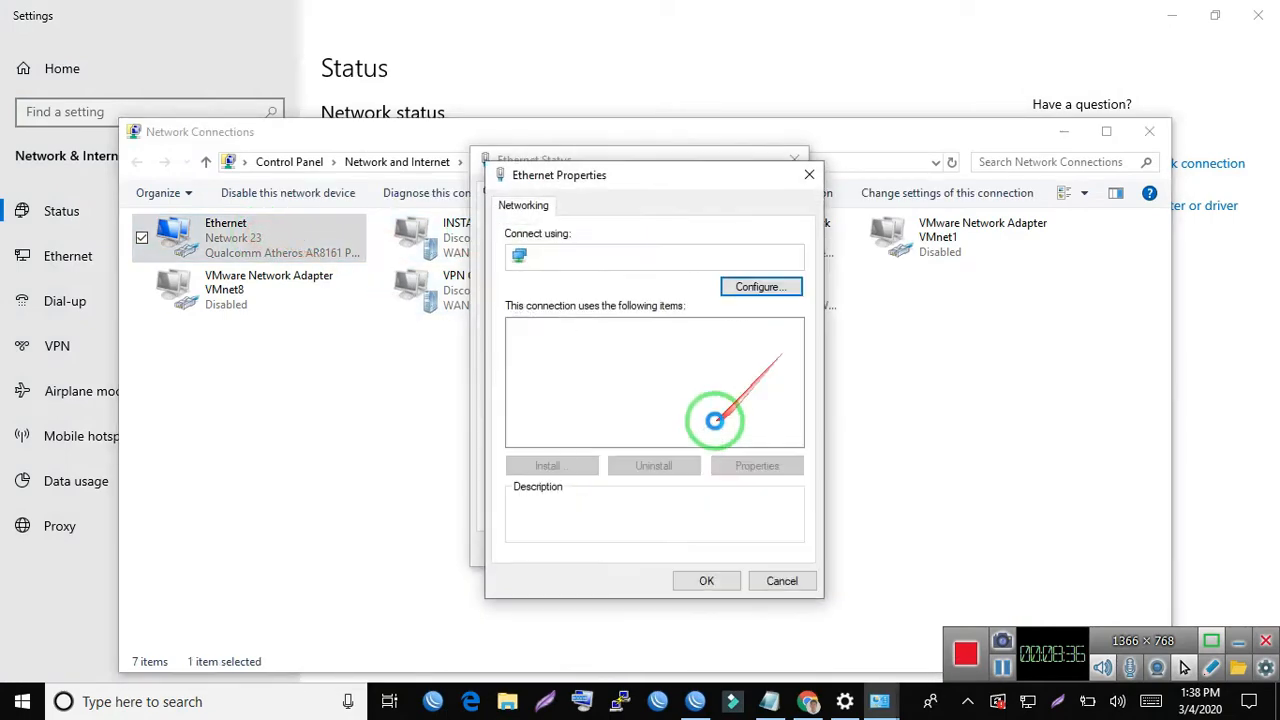
{"action": "double_click", "coordinate": [680, 406]}
{"action": "left_click", "coordinate": [630, 362]}
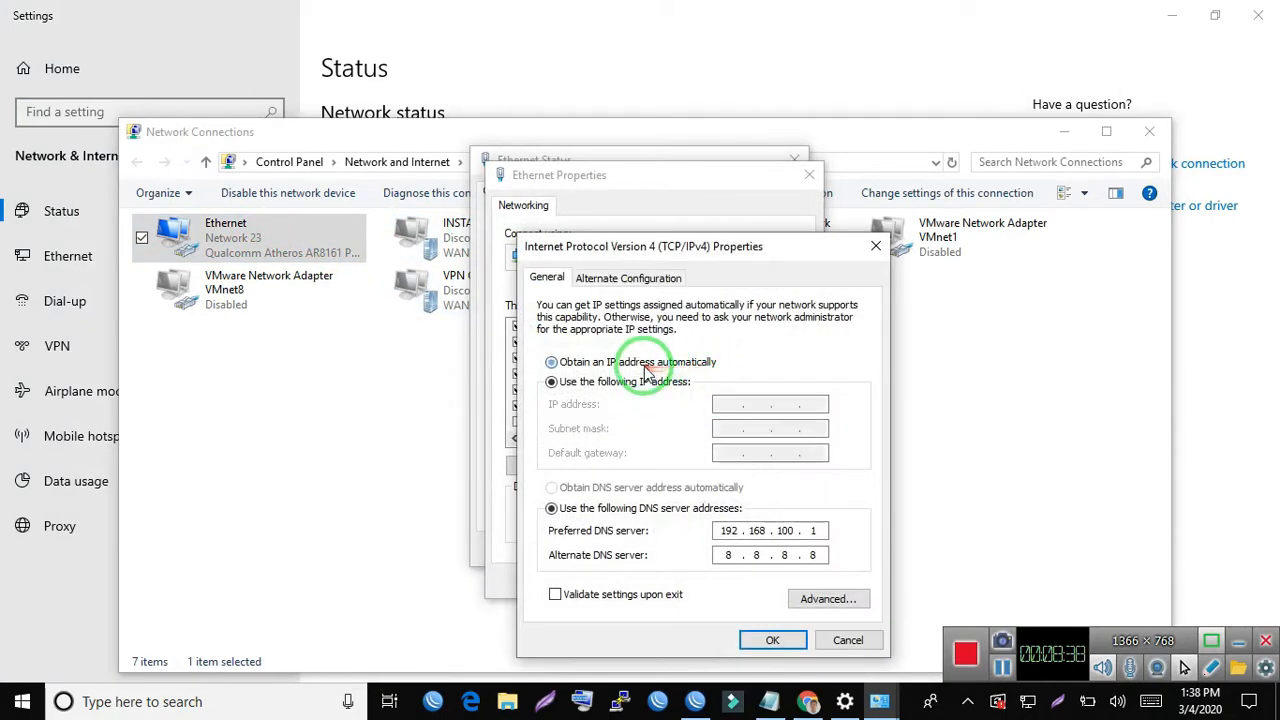
{"action": "left_click", "coordinate": [626, 490]}
{"action": "left_click", "coordinate": [772, 640]}
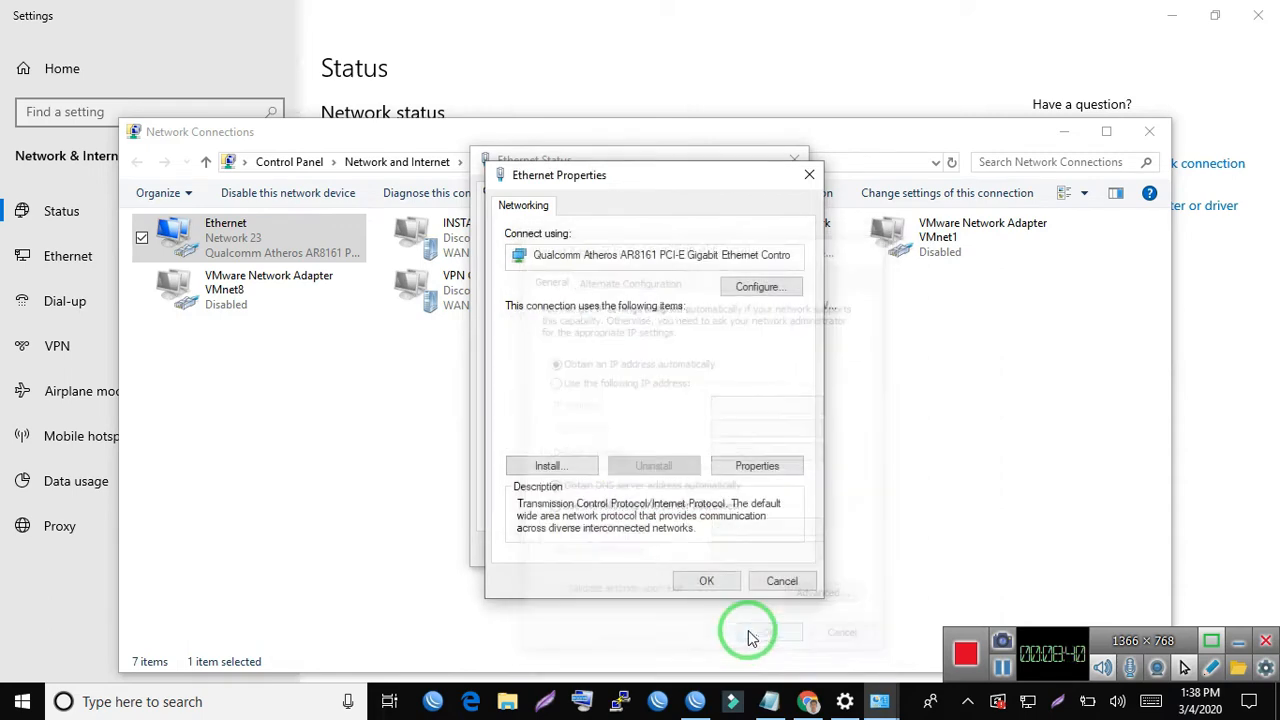
{"action": "left_click", "coordinate": [712, 584]}
{"action": "left_click", "coordinate": [785, 553]}
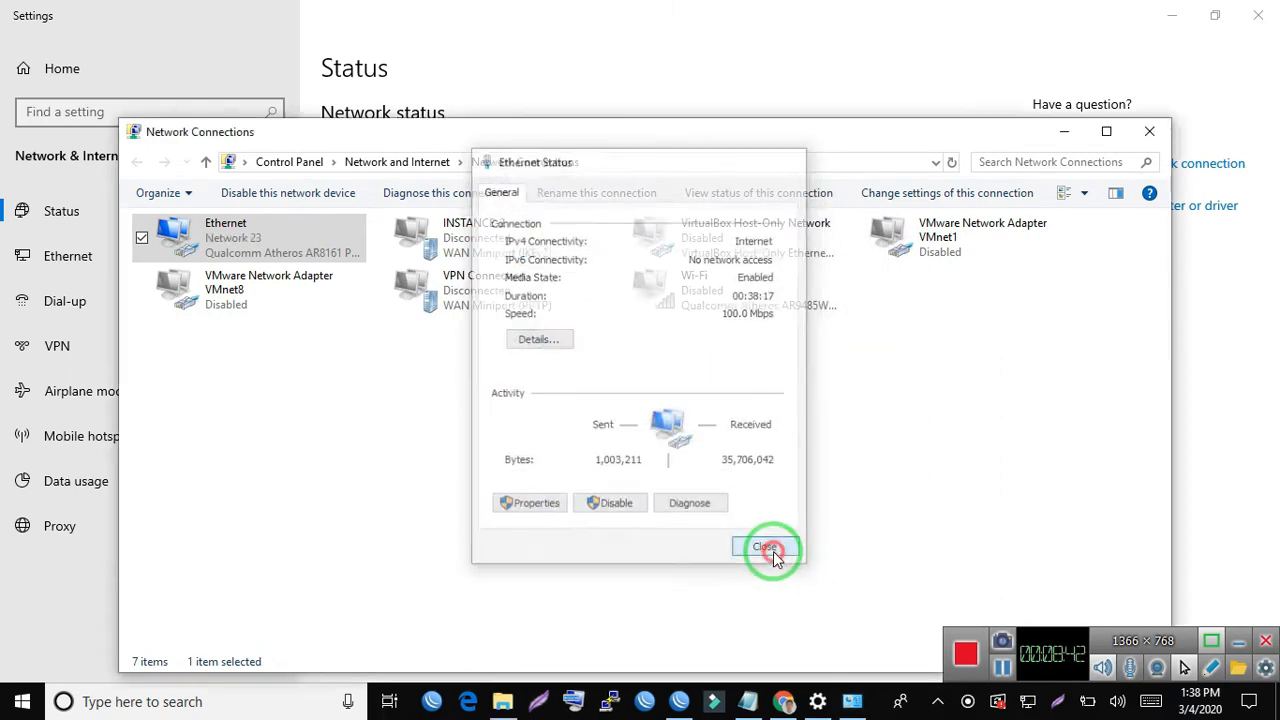
- Reopen the Ethernet adapter's status and check the IPv4 address and default gateway in its network connection details
{"action": "left_click", "coordinate": [457, 514]}
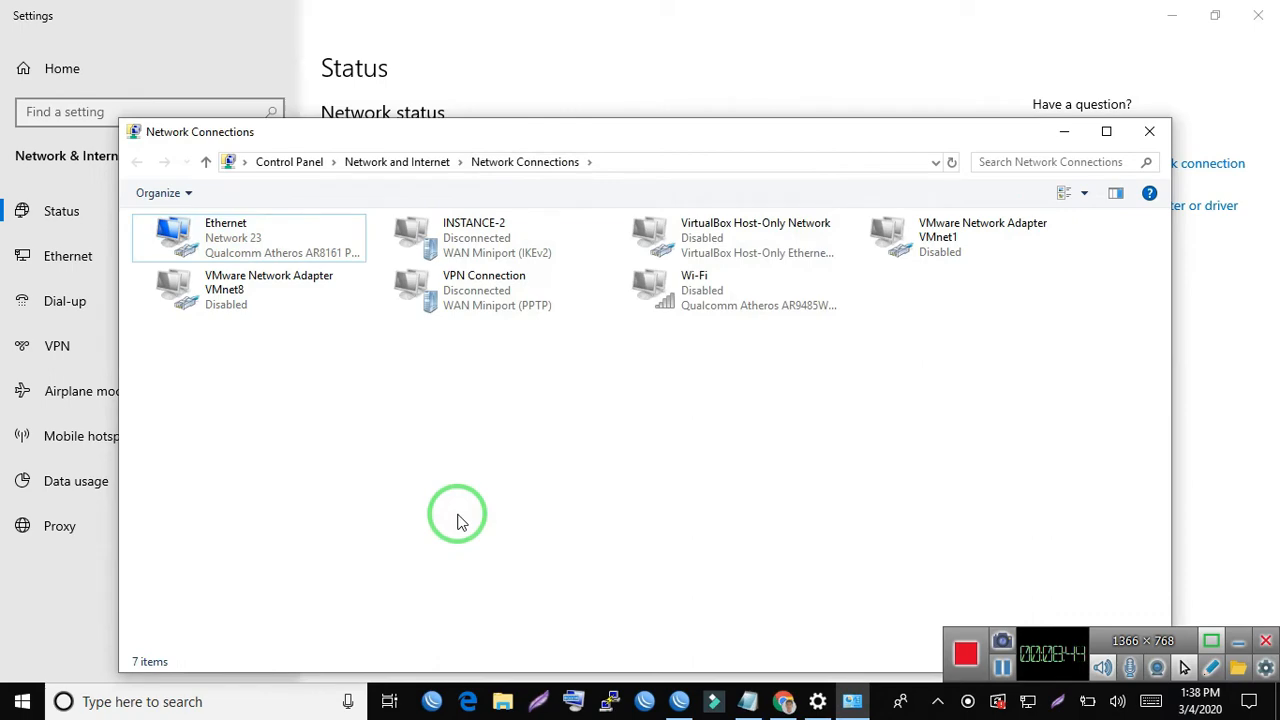
{"action": "left_click", "coordinate": [852, 701]}
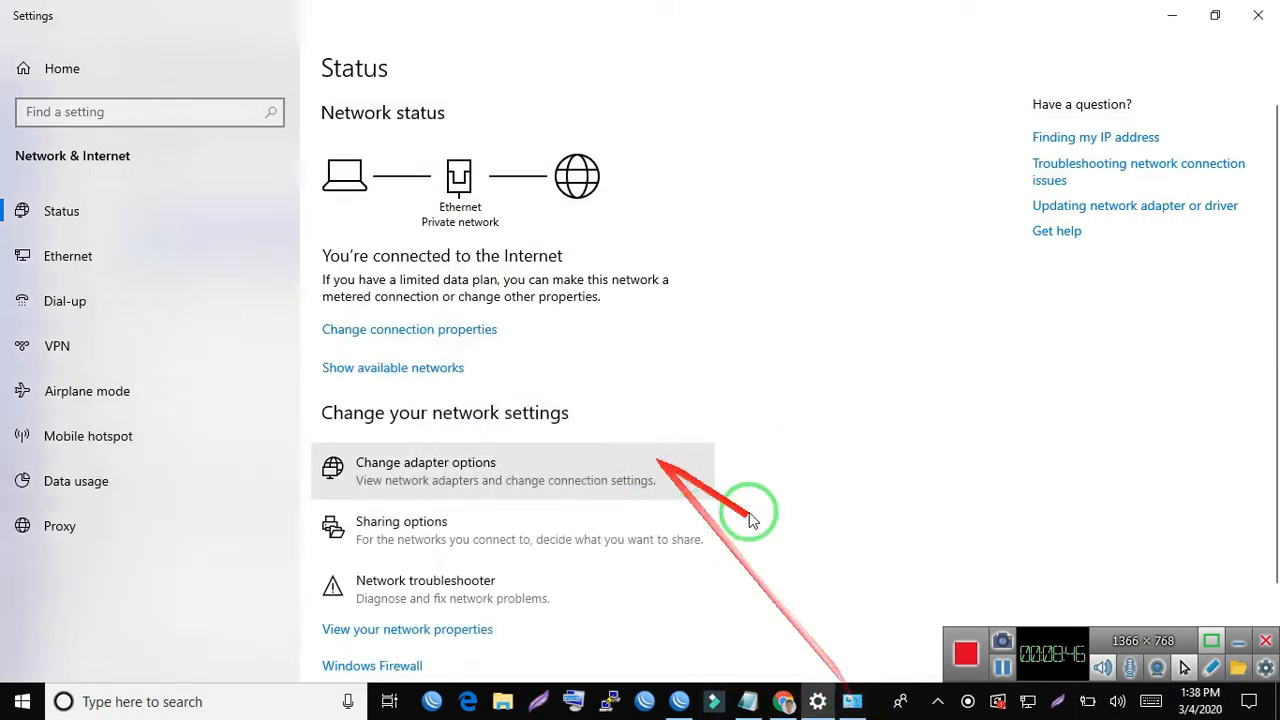
{"action": "left_click", "coordinate": [852, 701]}
{"action": "left_click", "coordinate": [188, 246]}
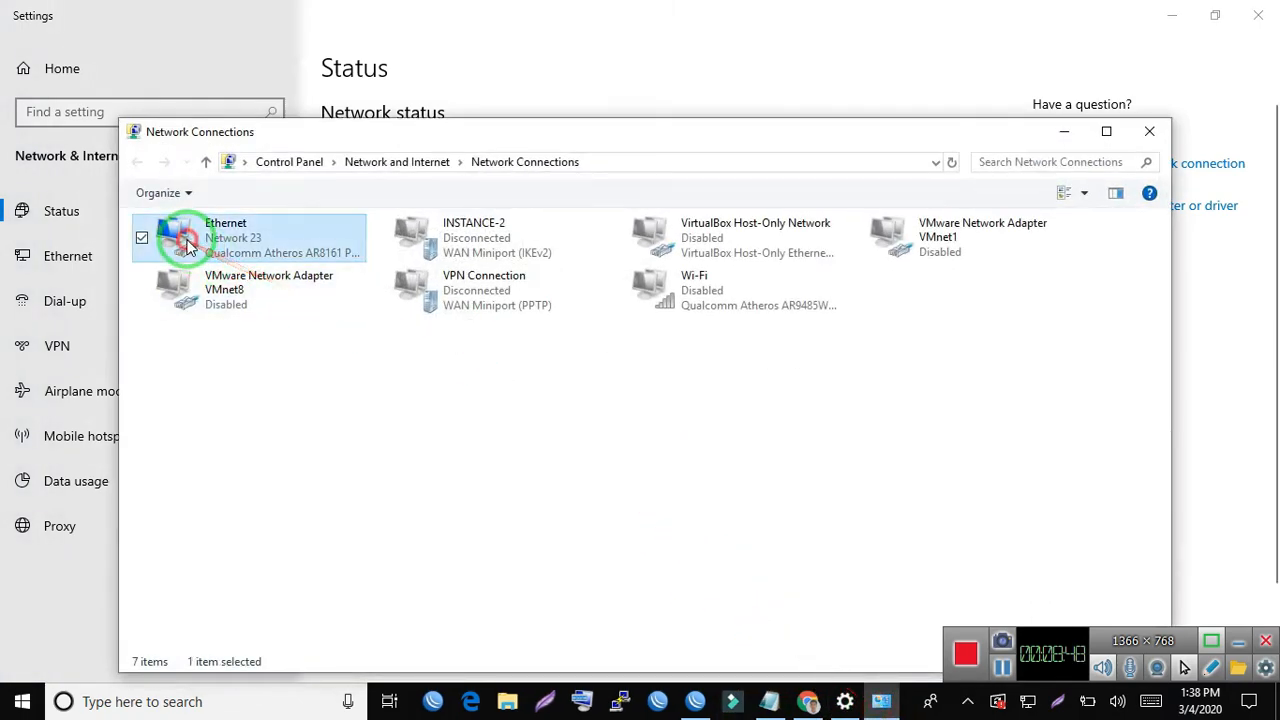
{"action": "double_click", "coordinate": [188, 246]}
{"action": "left_click", "coordinate": [611, 337]}
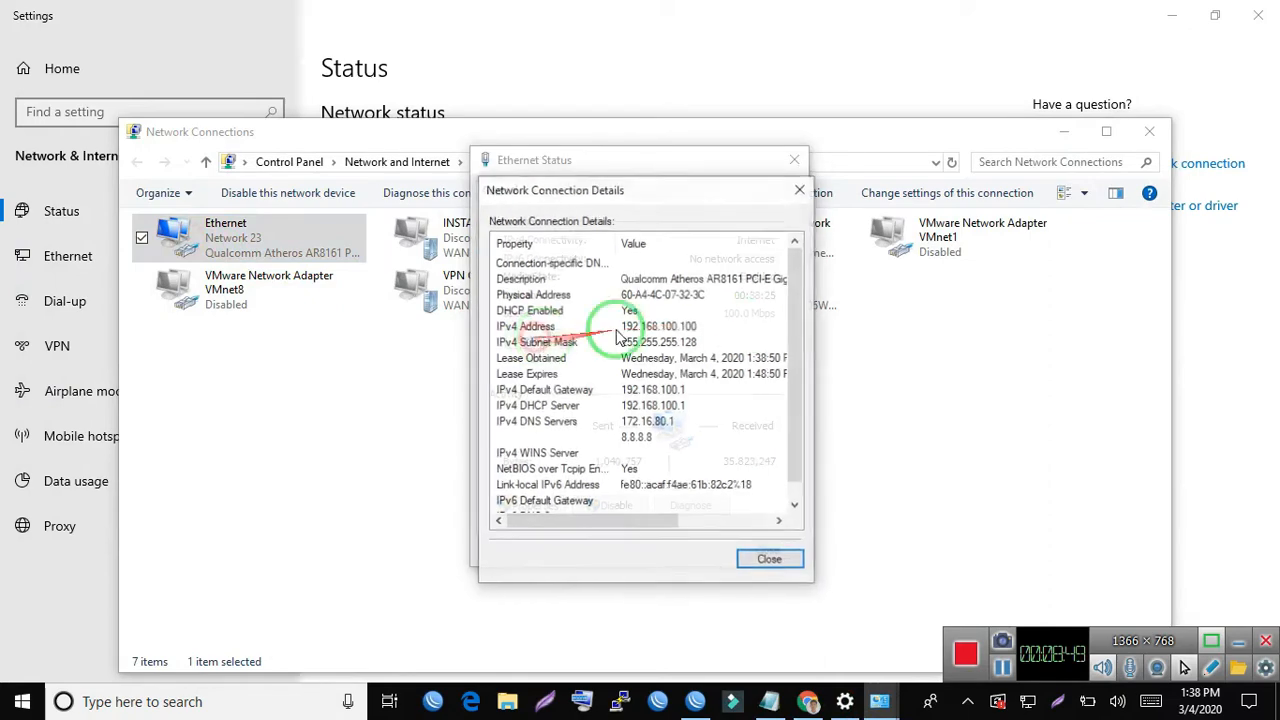
{"action": "left_click", "coordinate": [687, 328]}
{"action": "left_click", "coordinate": [676, 390]}
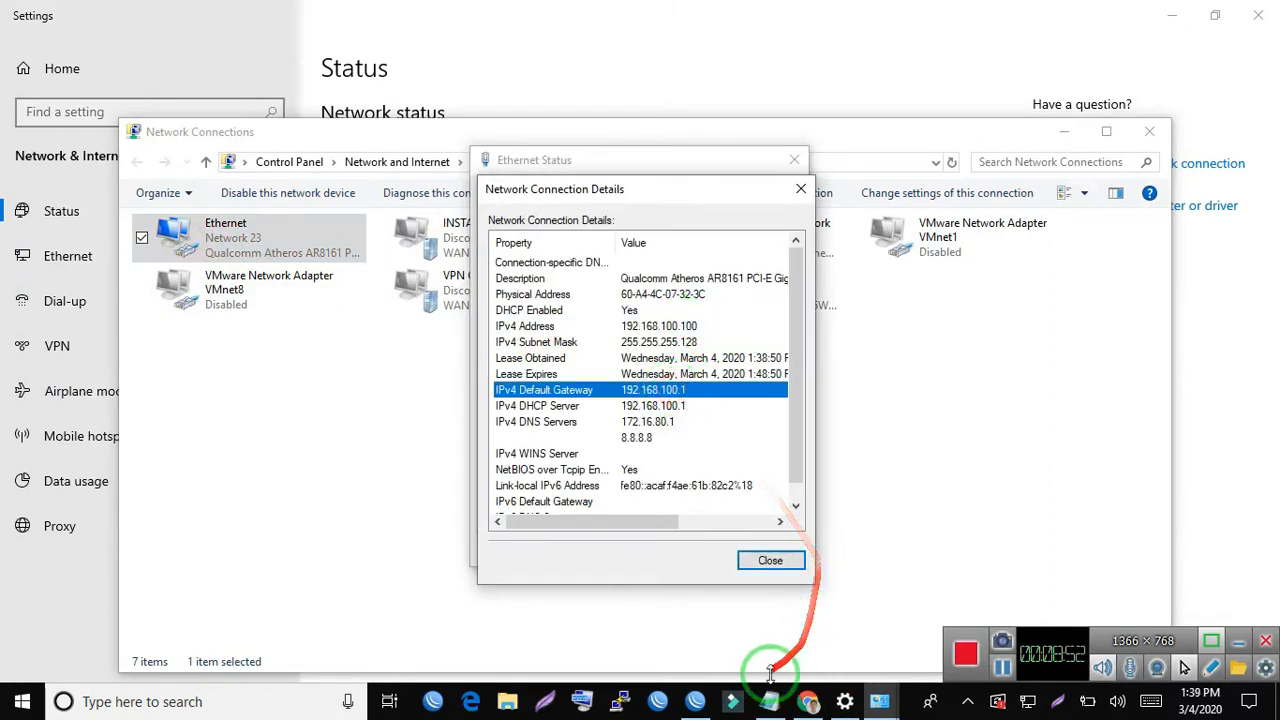
- Switch to Chrome and open the router's User Manager at 192.168.100.1/userman in a new tab
{"action": "left_click", "coordinate": [808, 701]}
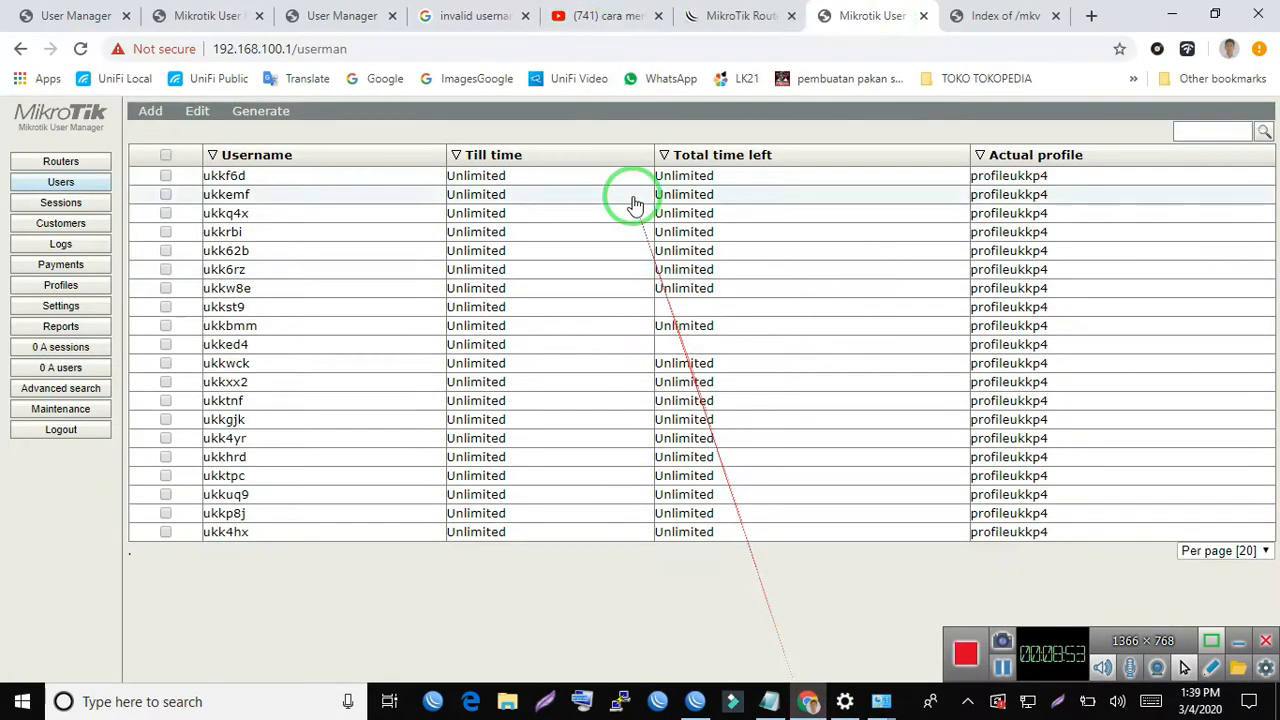
{"action": "left_click", "coordinate": [1090, 15]}
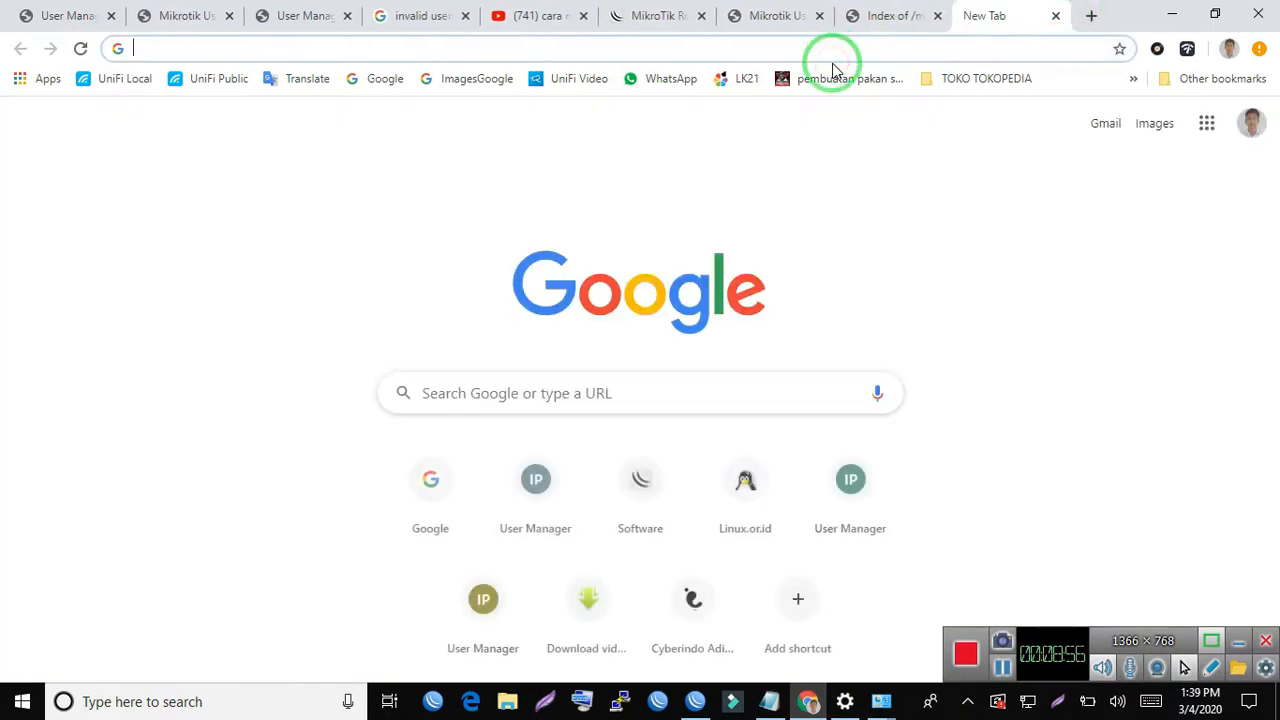
{"action": "type", "text": "1920.1"}
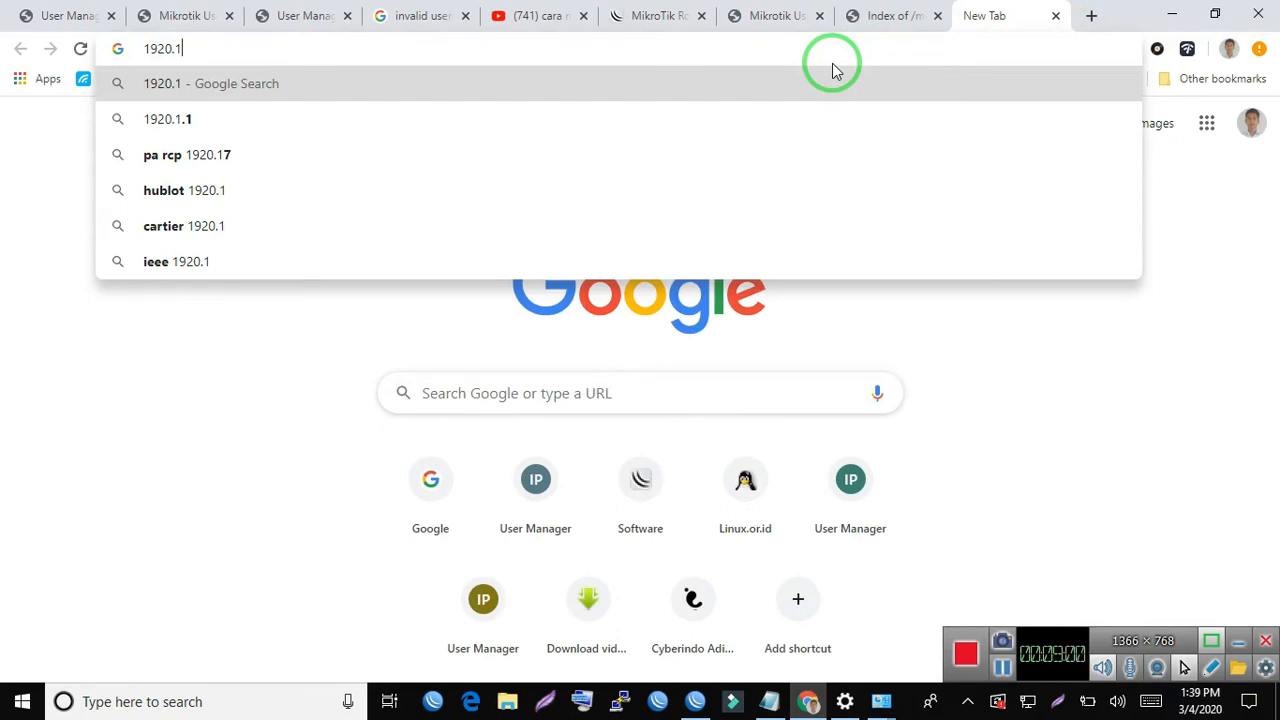
{"action": "key", "text": "BackSpace"}
{"action": "key", "text": "BackSpace"}
{"action": "key", "text": "BackSpace"}
{"action": "type", "text": "."}
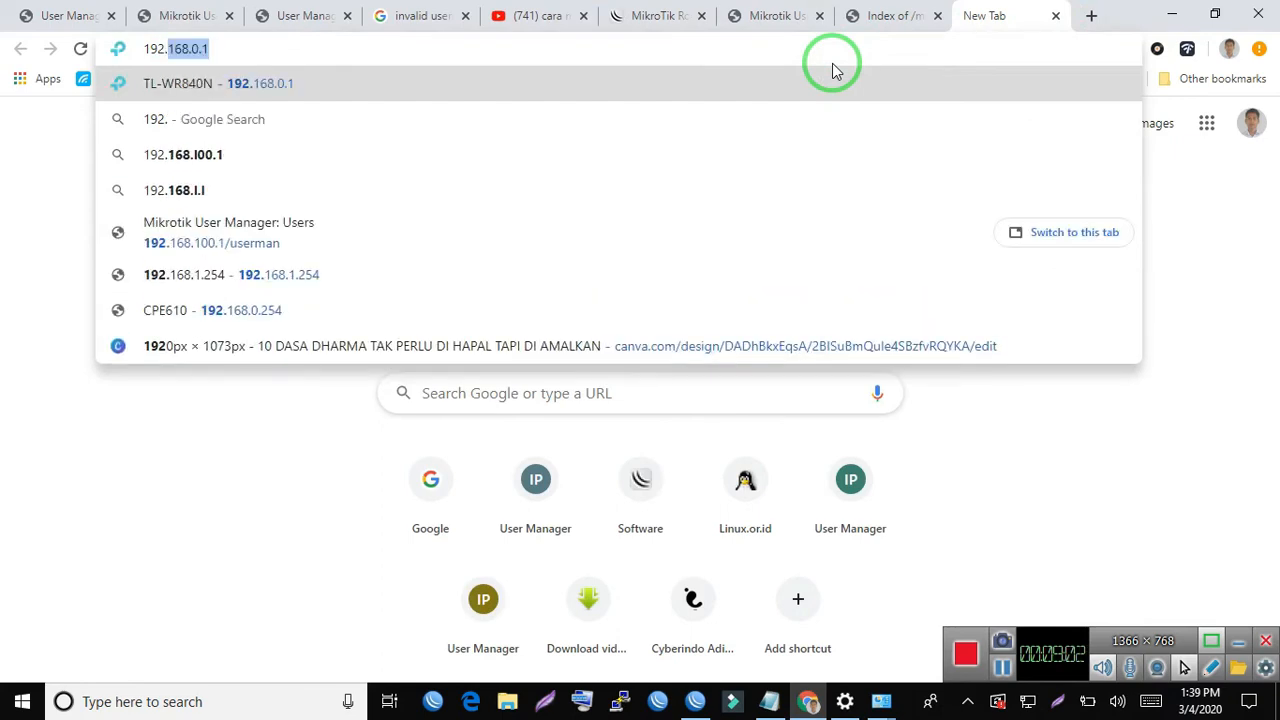
{"action": "type", "text": "168.100.1/userman"}
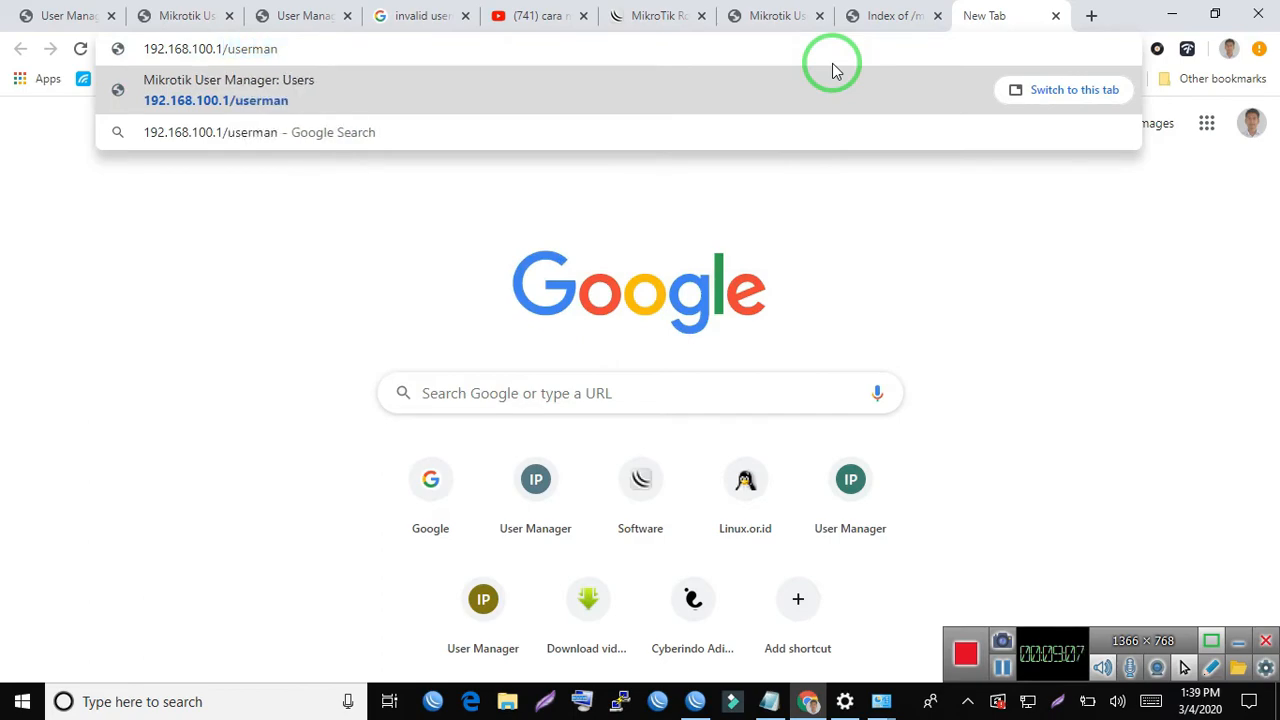
{"action": "key", "text": "Return"}
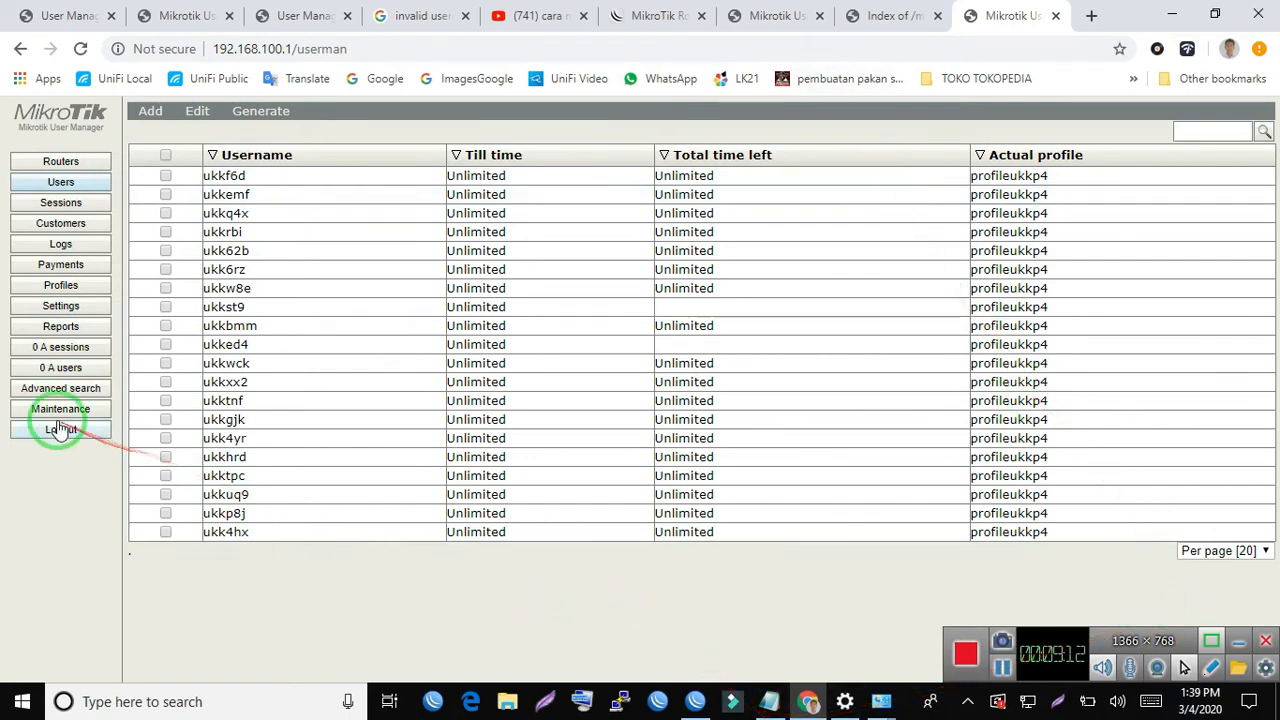
- Log out of User Manager and log back in with the admin login
{"action": "left_click", "coordinate": [60, 431]}
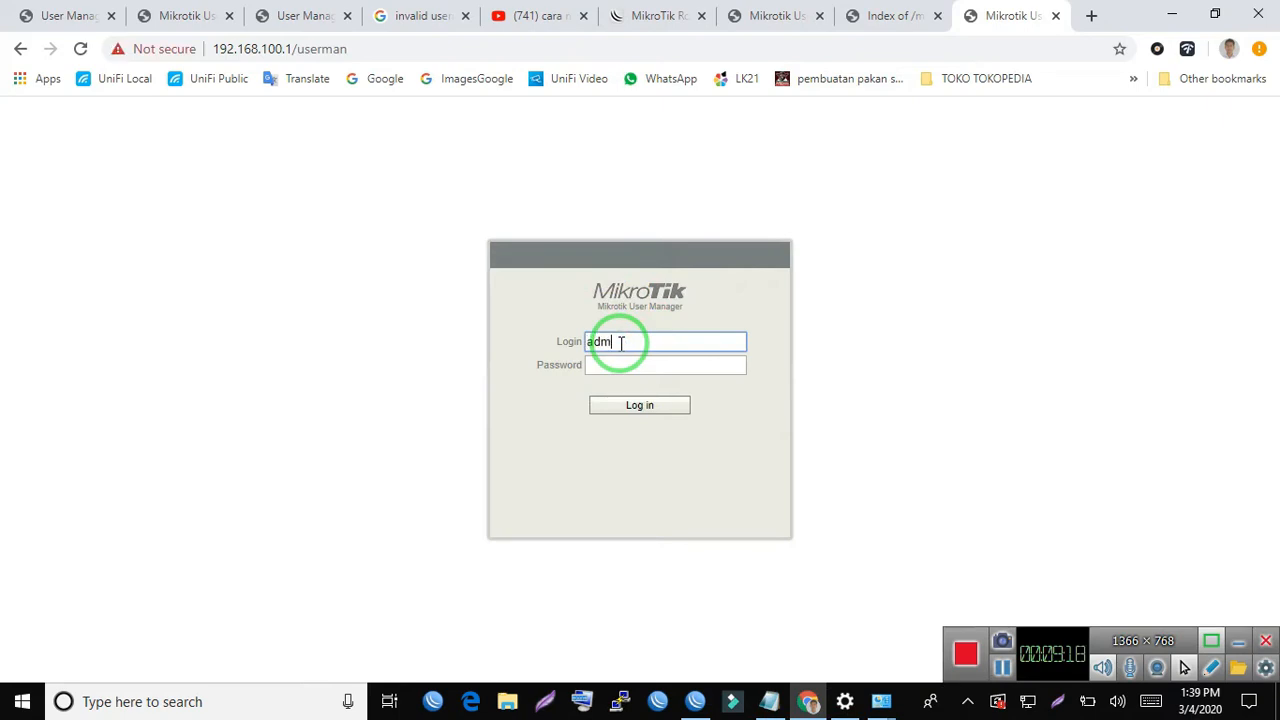
{"action": "left_click", "coordinate": [640, 407]}
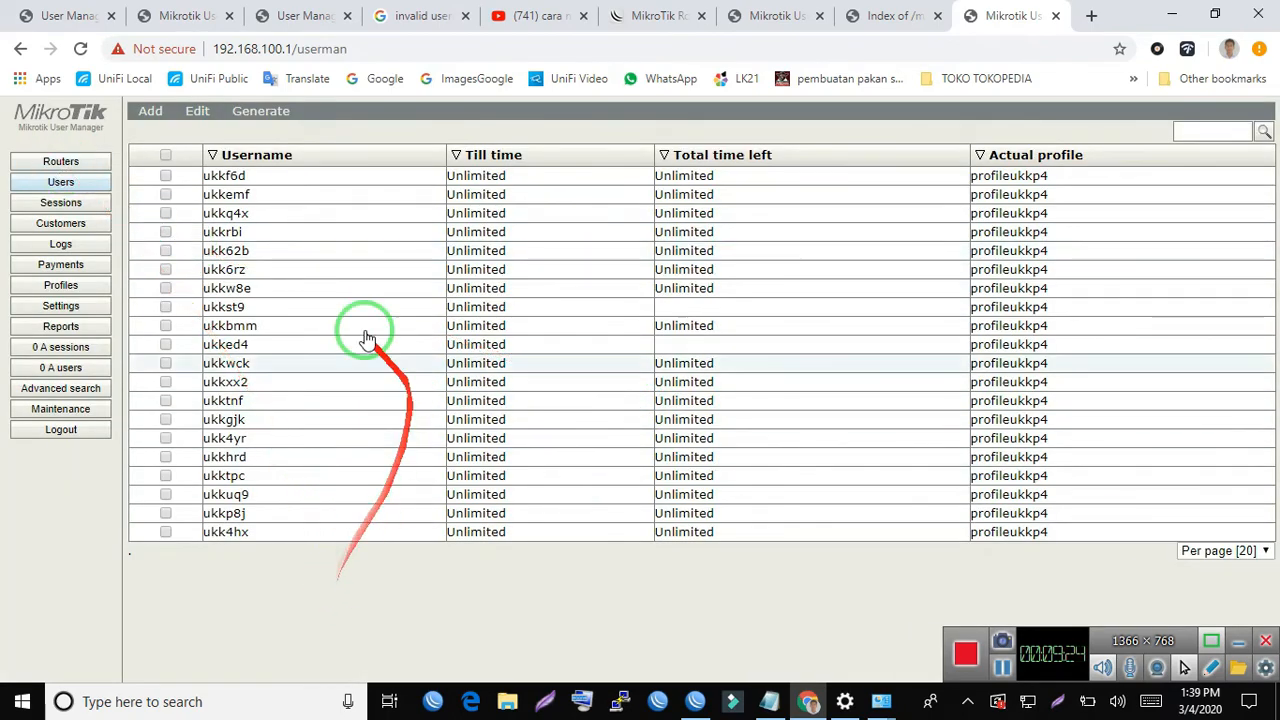
- Open the details of router routerukkp4 and check its name, IP address and shared secret
{"action": "left_click", "coordinate": [68, 164]}
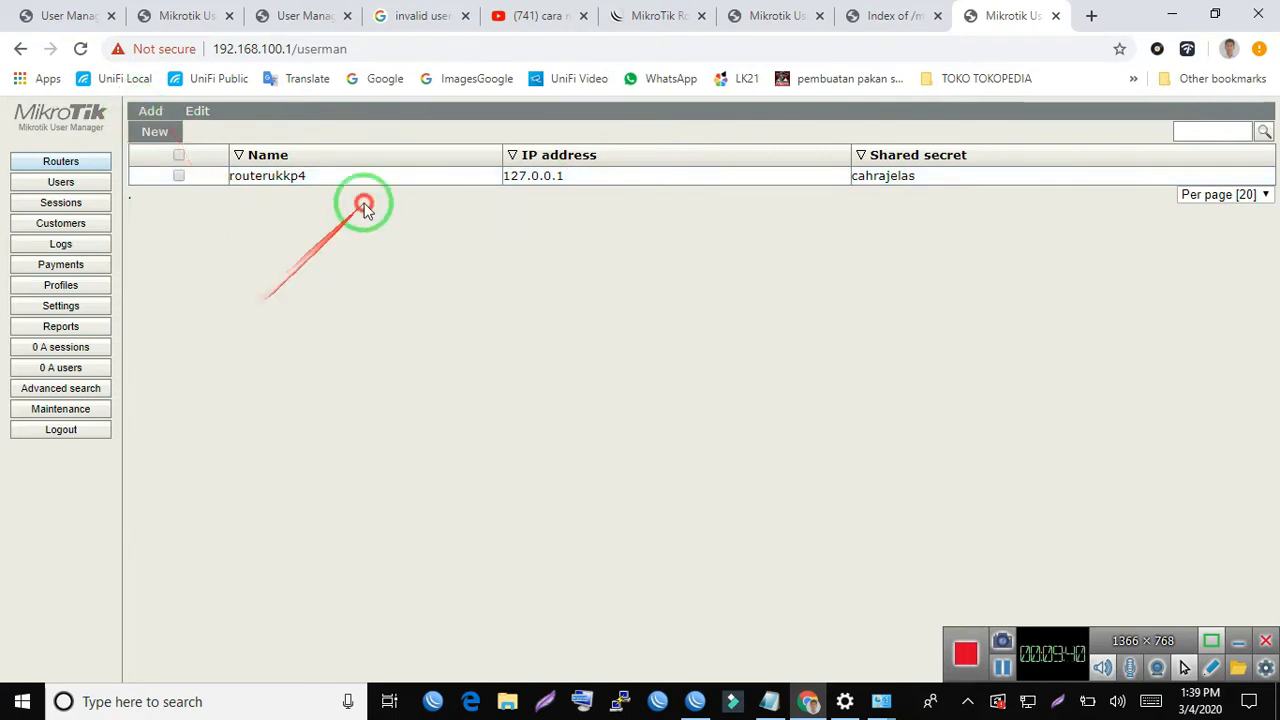
{"action": "left_click", "coordinate": [285, 178]}
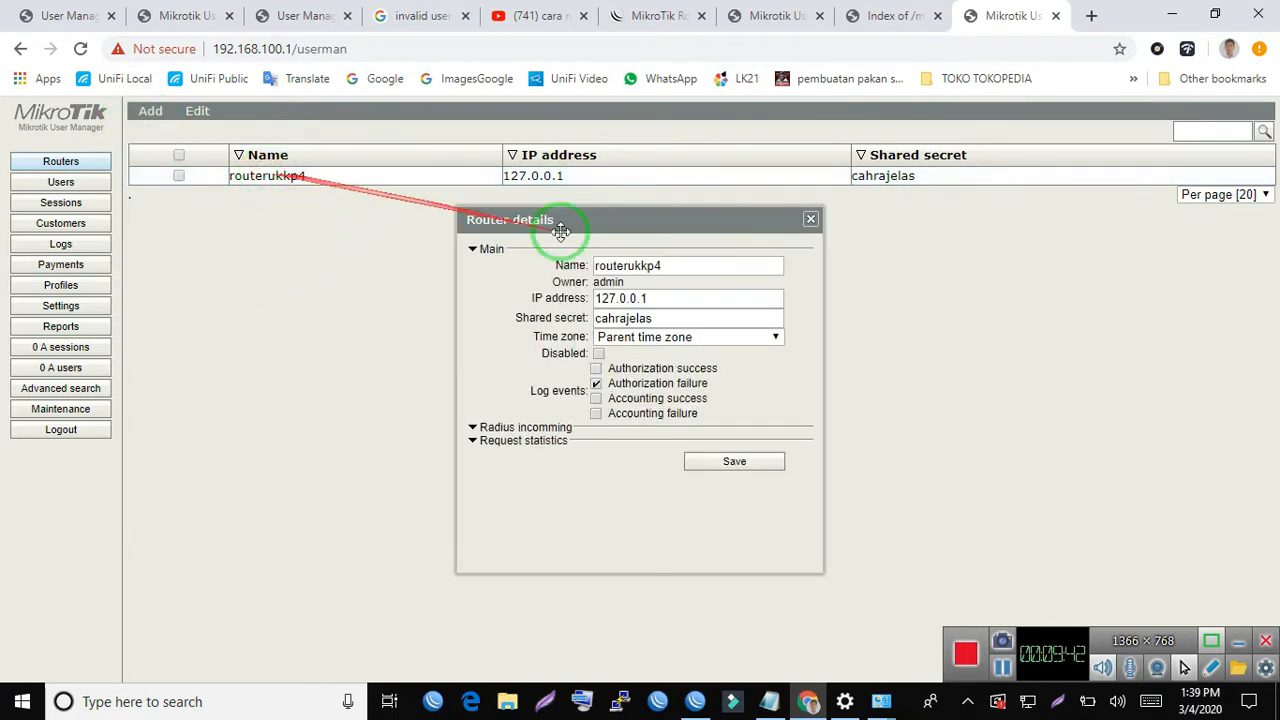
{"action": "left_click_drag", "start_coordinate": [686, 266], "coordinate": [403, 265]}
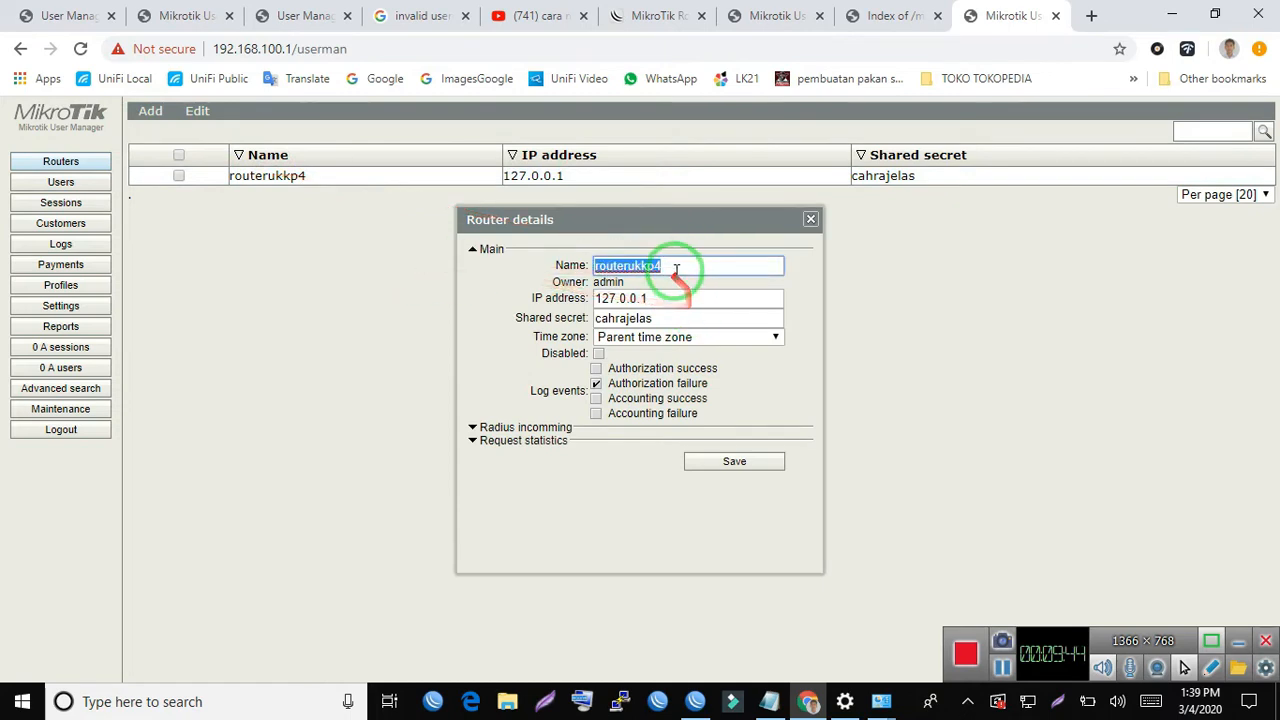
{"action": "left_click_drag", "start_coordinate": [666, 300], "coordinate": [434, 280]}
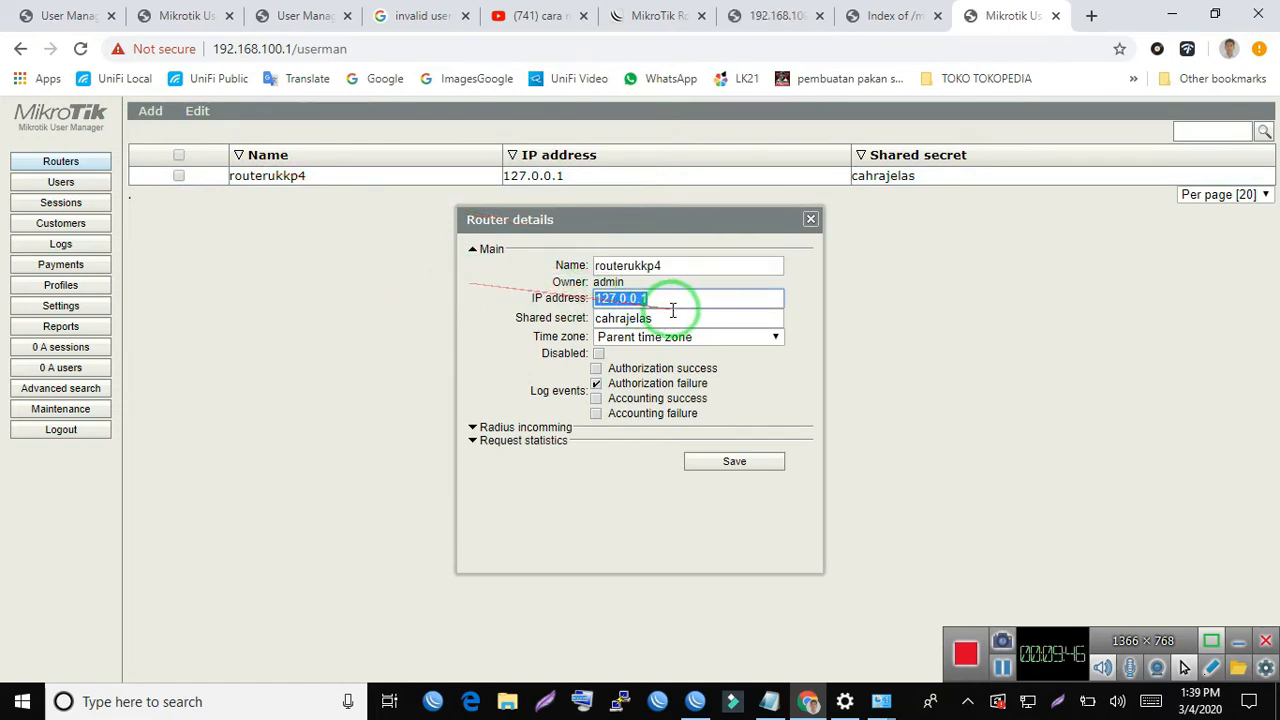
{"action": "left_click_drag", "start_coordinate": [680, 318], "coordinate": [502, 313]}
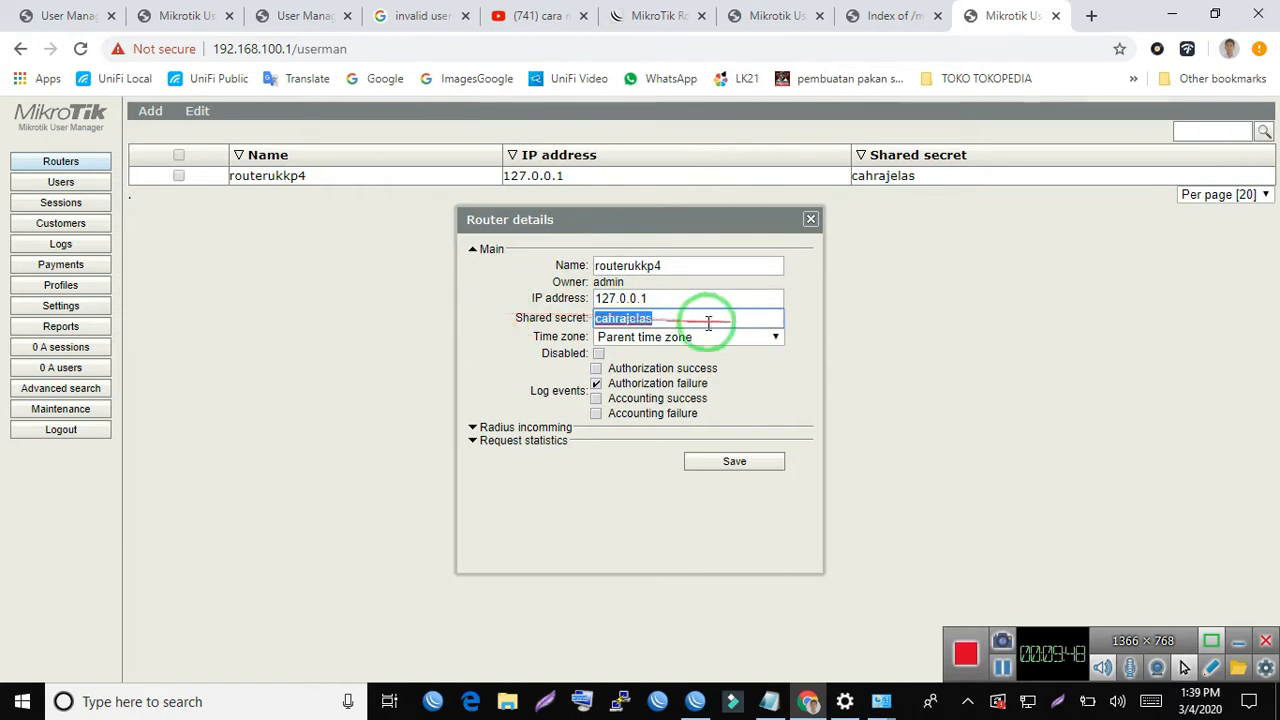
- Switch to WinBox, check the hotspot RADIUS server's secret against the router's shared secret, and return to User Manager
{"action": "left_click", "coordinate": [695, 701]}
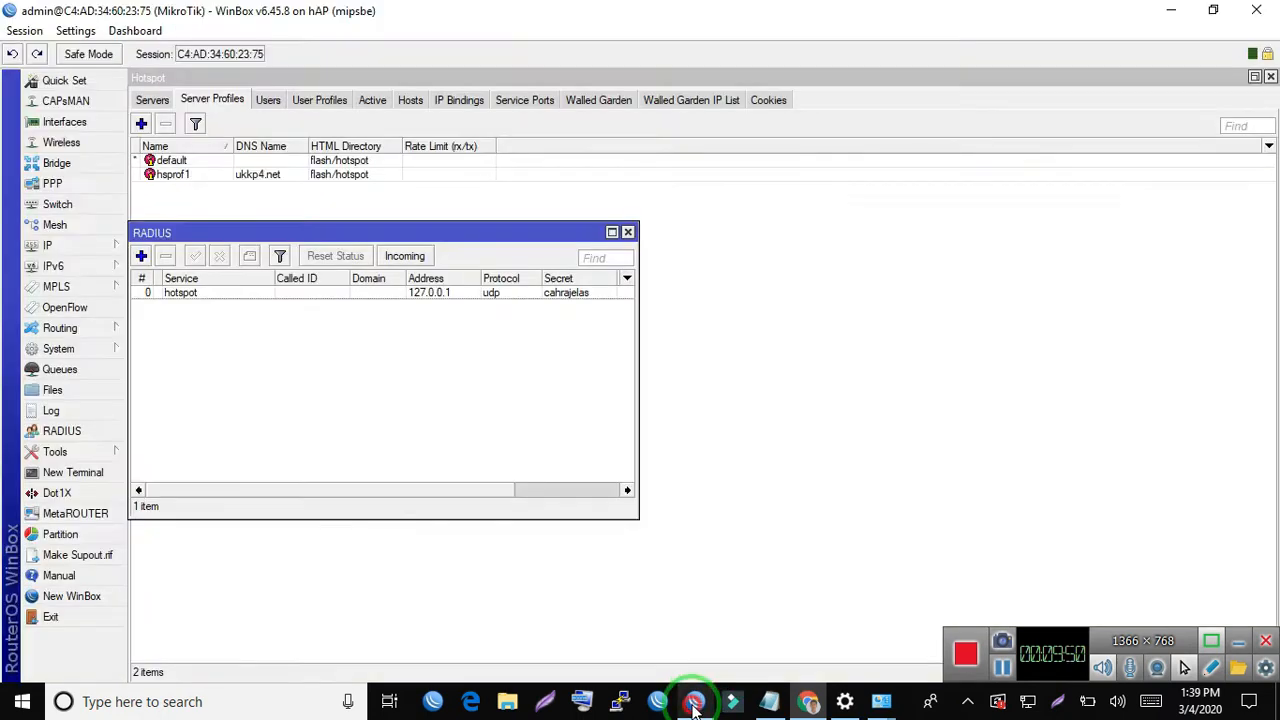
{"action": "double_click", "coordinate": [180, 292]}
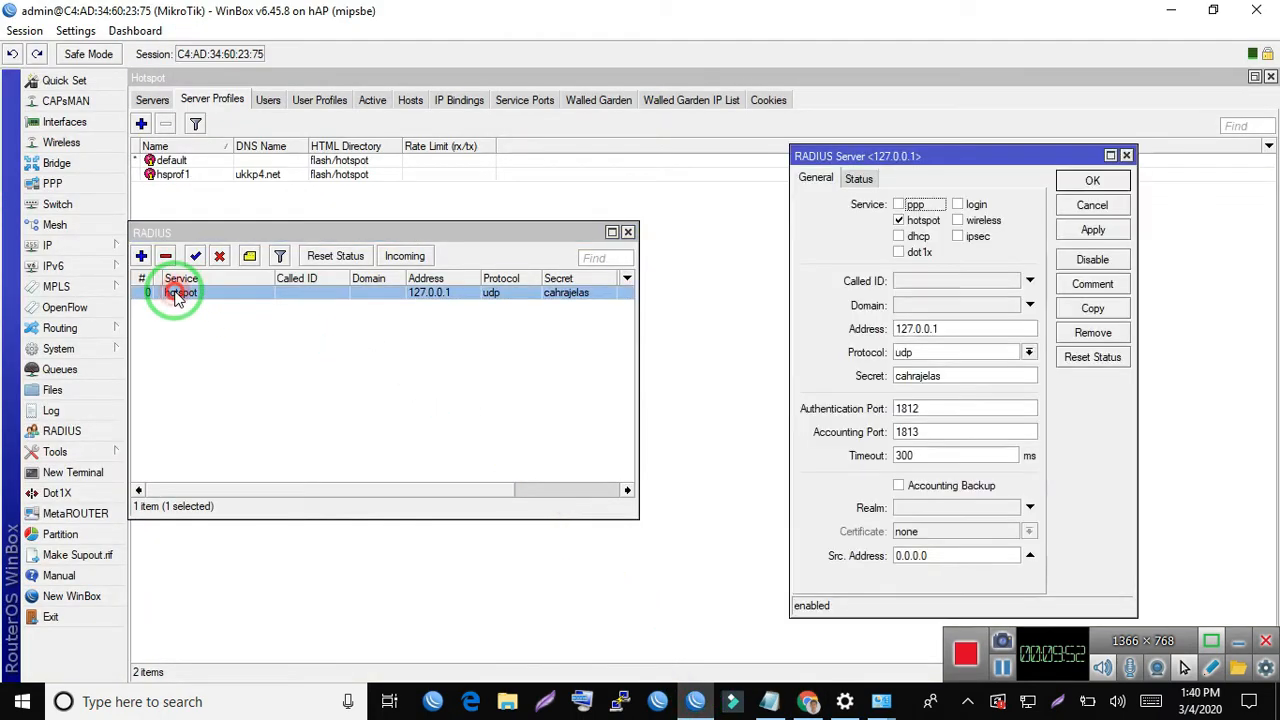
{"action": "left_click_drag", "start_coordinate": [940, 375], "coordinate": [808, 377]}
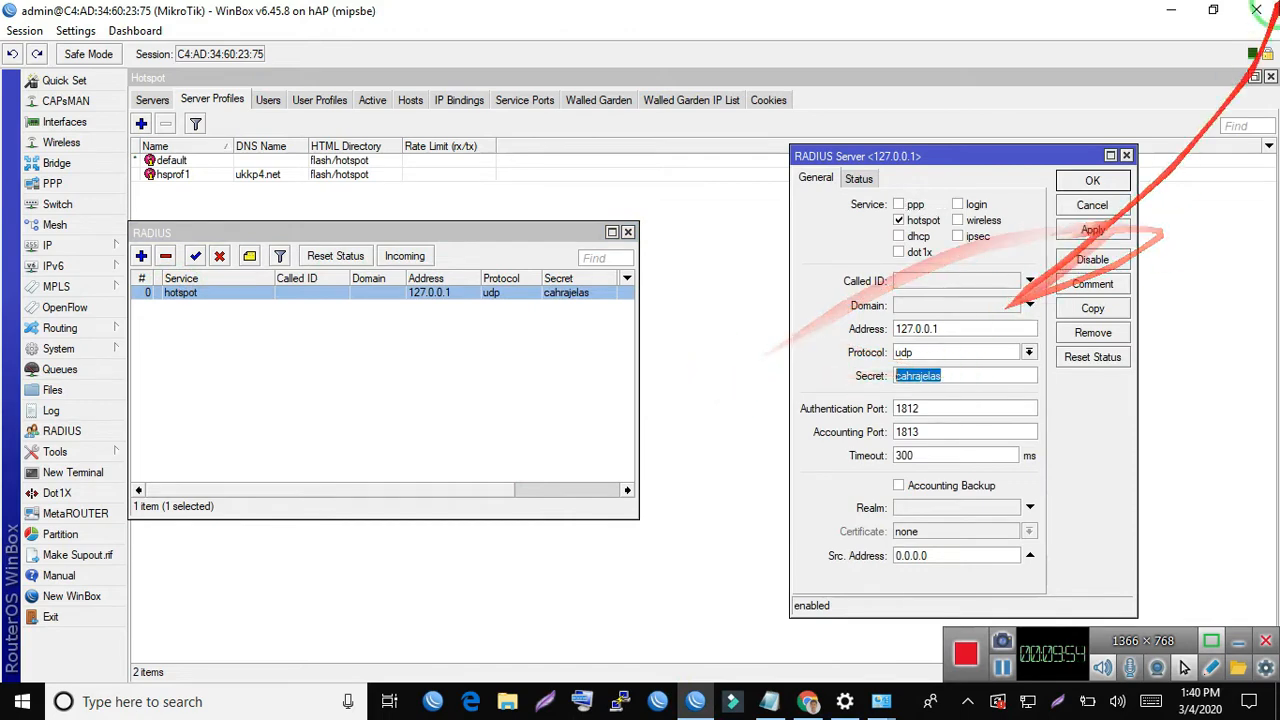
{"action": "left_click", "coordinate": [1174, 10]}
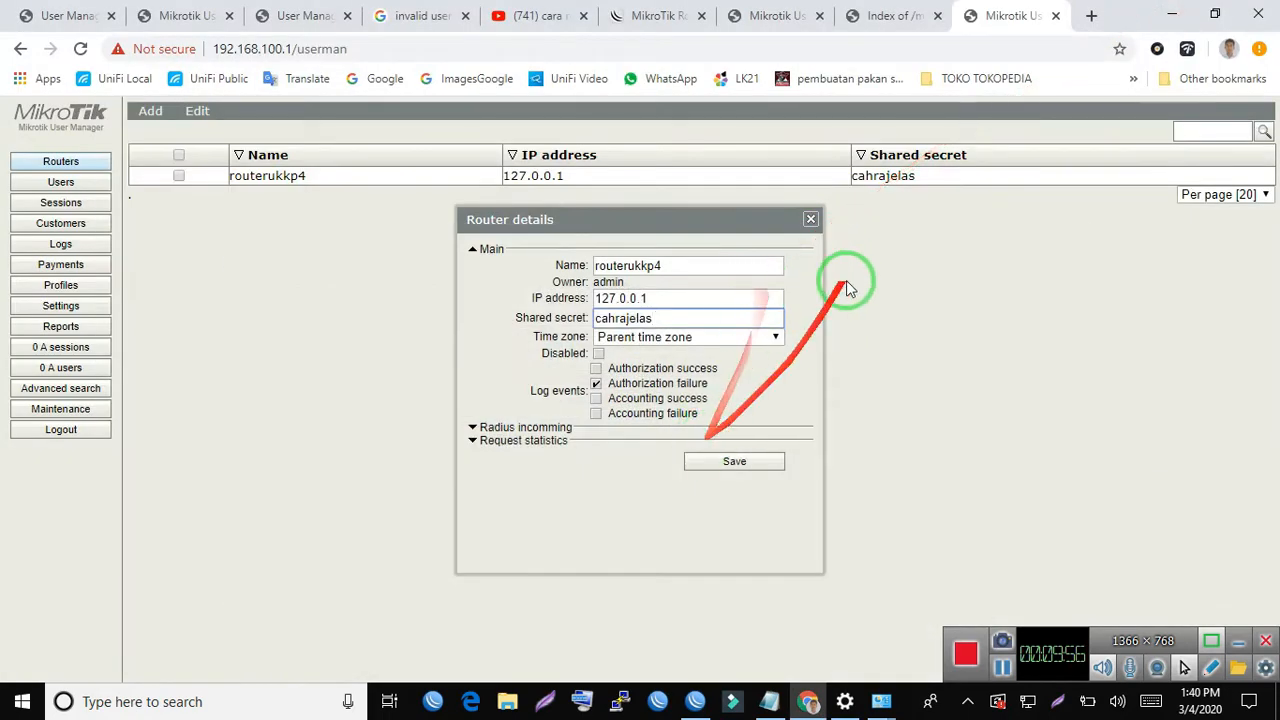
- Re-synchronize User Manager and close the router details without saving
{"action": "left_click", "coordinate": [812, 220]}
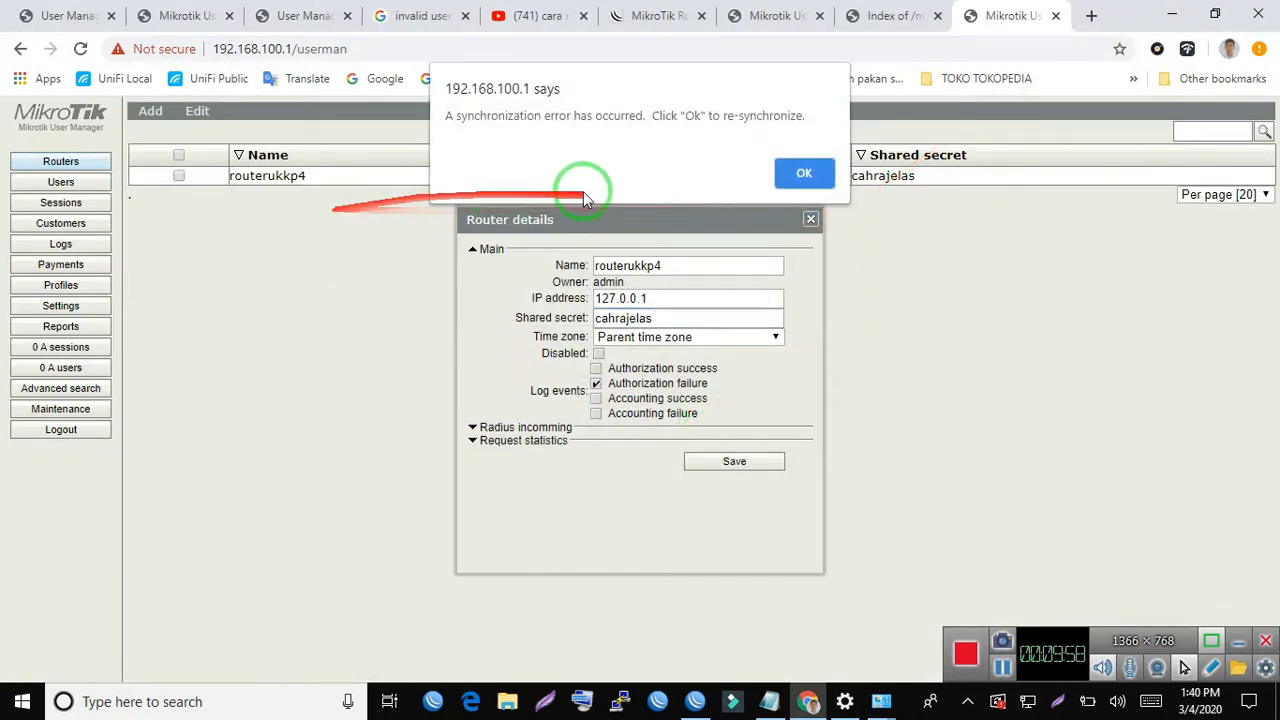
{"action": "left_click", "coordinate": [798, 176]}
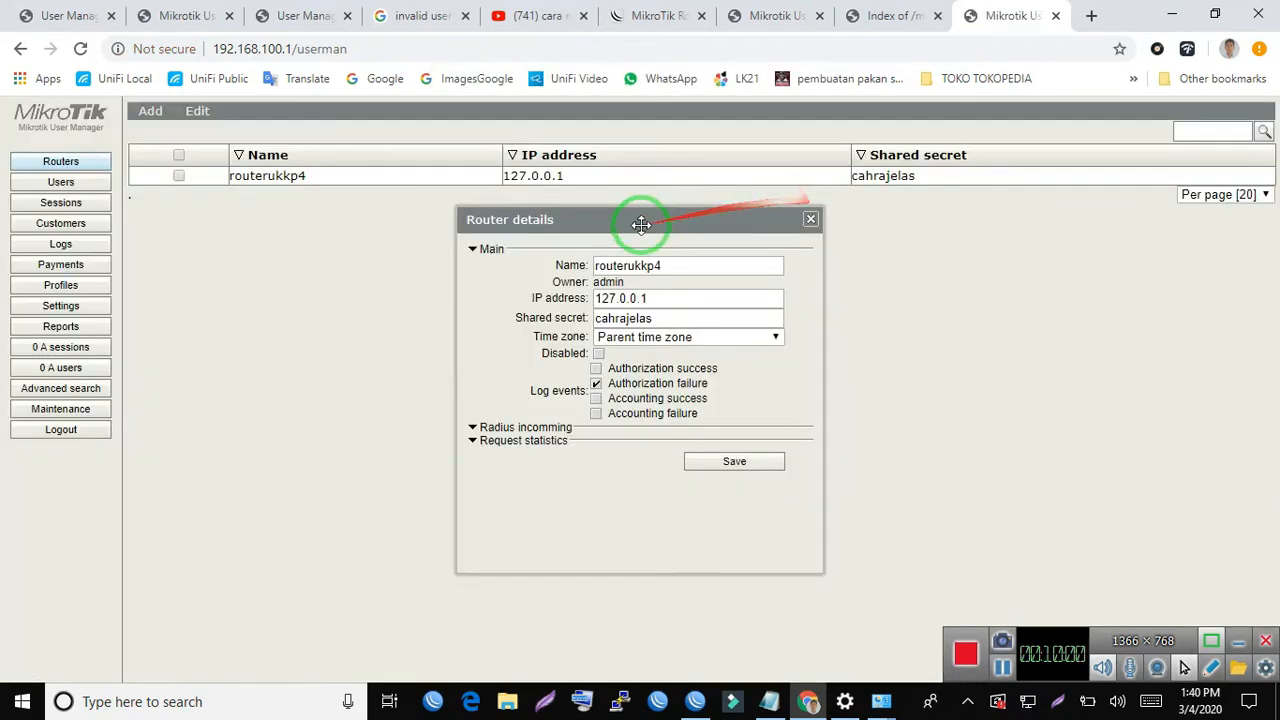
{"action": "left_click", "coordinate": [812, 220]}
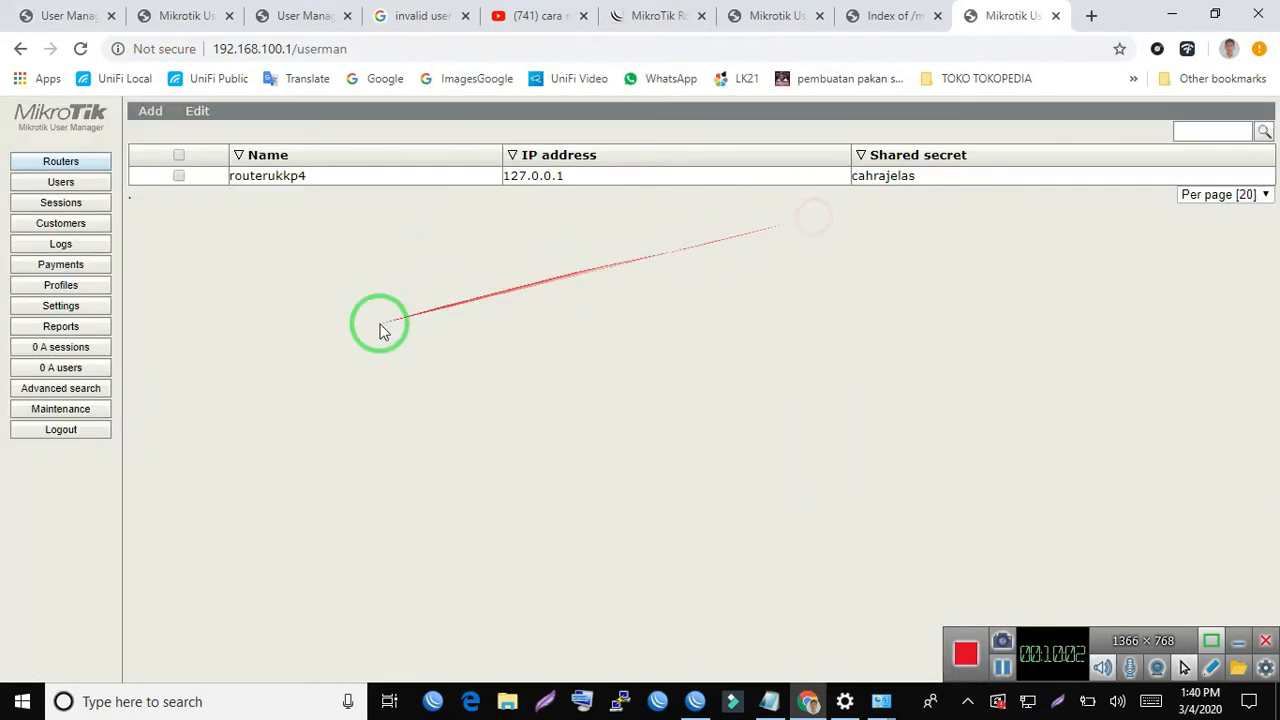
- Examine the profileukkp4 limitation's name, limits and rate limits, and close its details without saving
{"action": "left_click", "coordinate": [70, 287]}
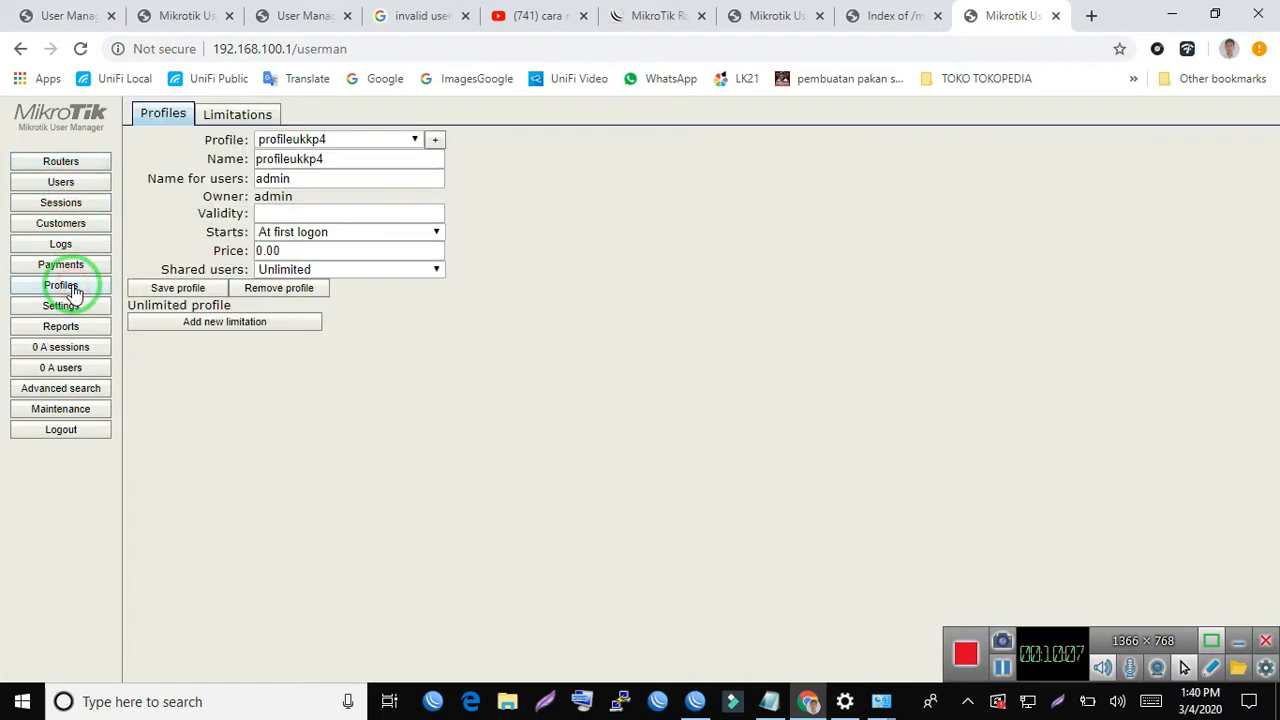
{"action": "left_click", "coordinate": [210, 115]}
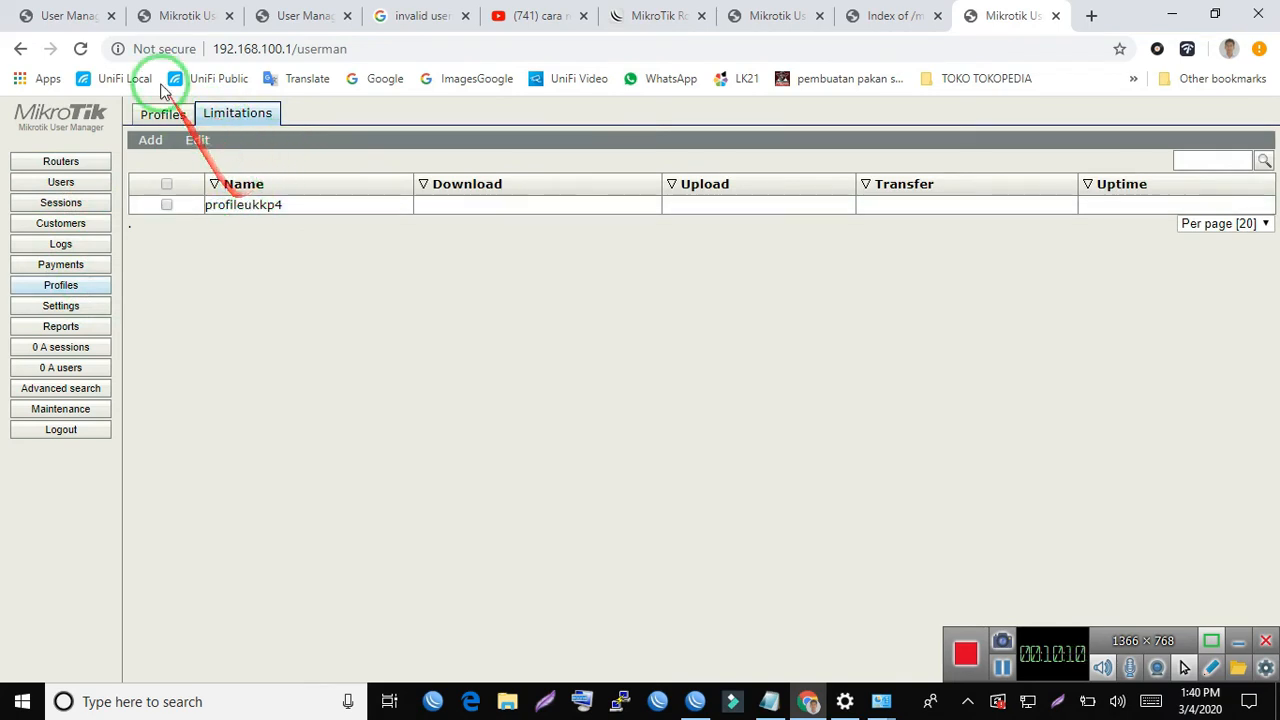
{"action": "left_click", "coordinate": [236, 211]}
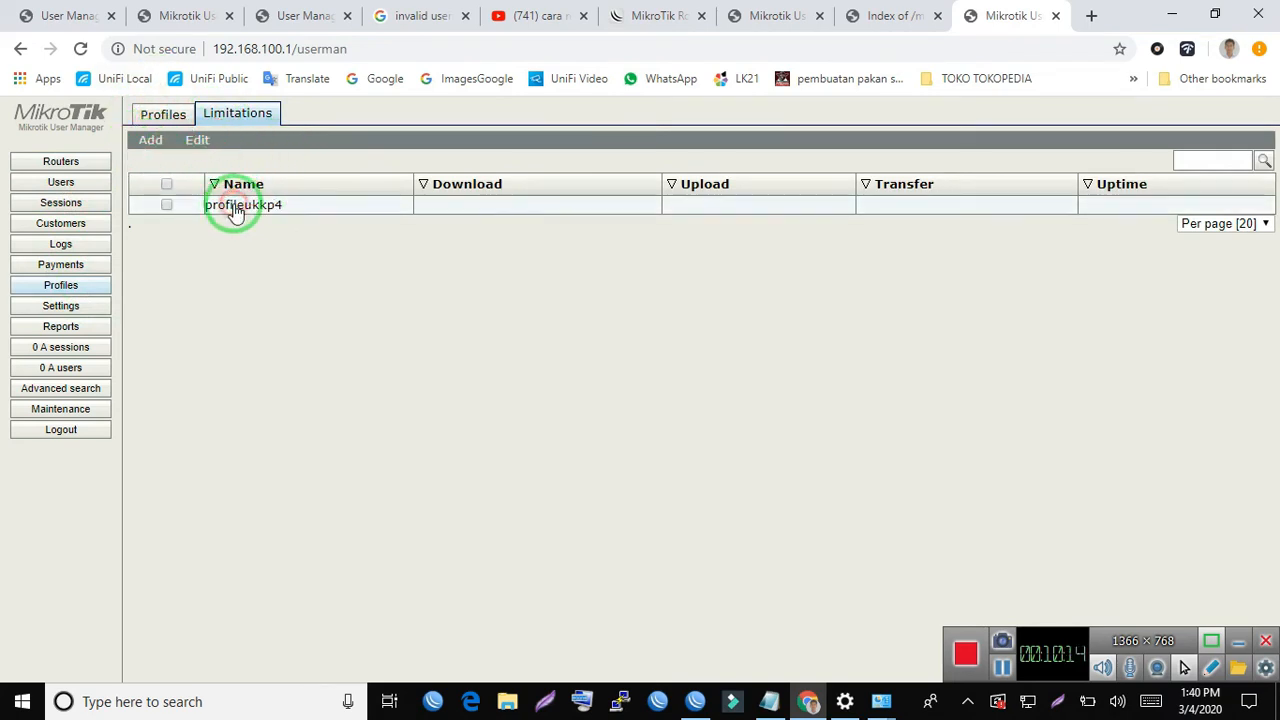
{"action": "left_click_drag", "start_coordinate": [696, 185], "coordinate": [423, 189]}
{"action": "left_click", "coordinate": [700, 168]}
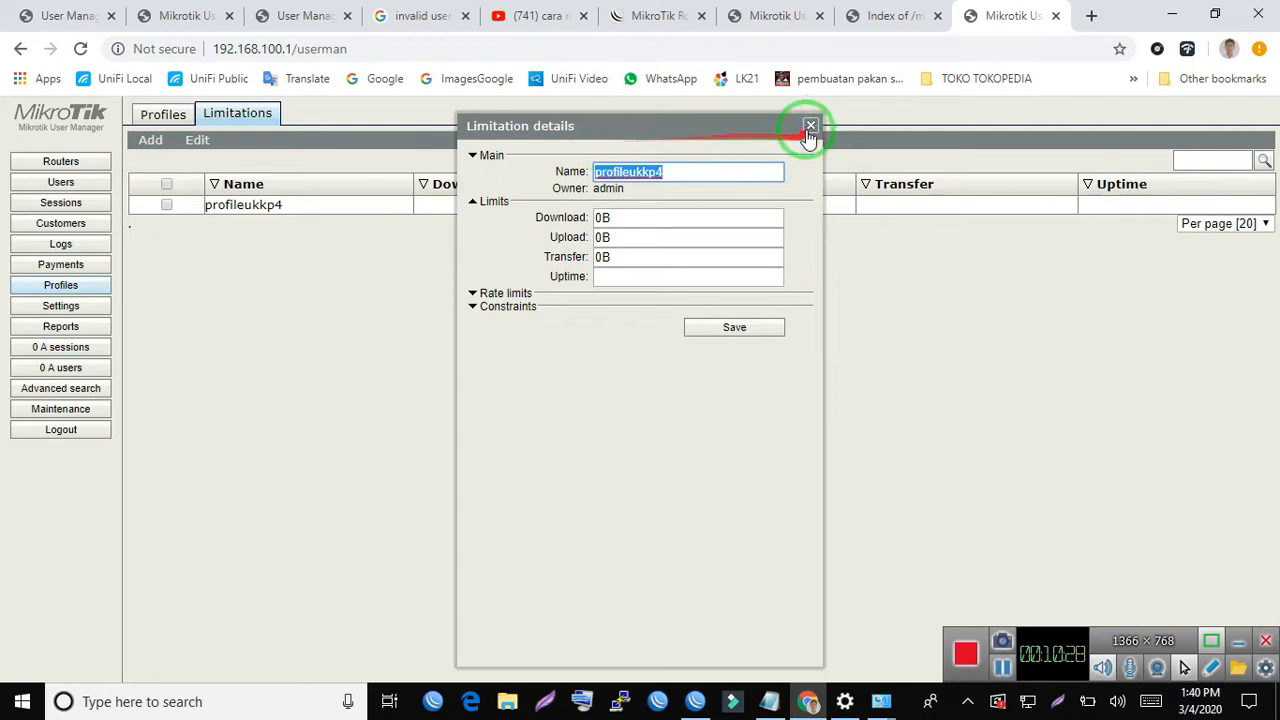
{"action": "left_click", "coordinate": [810, 128]}
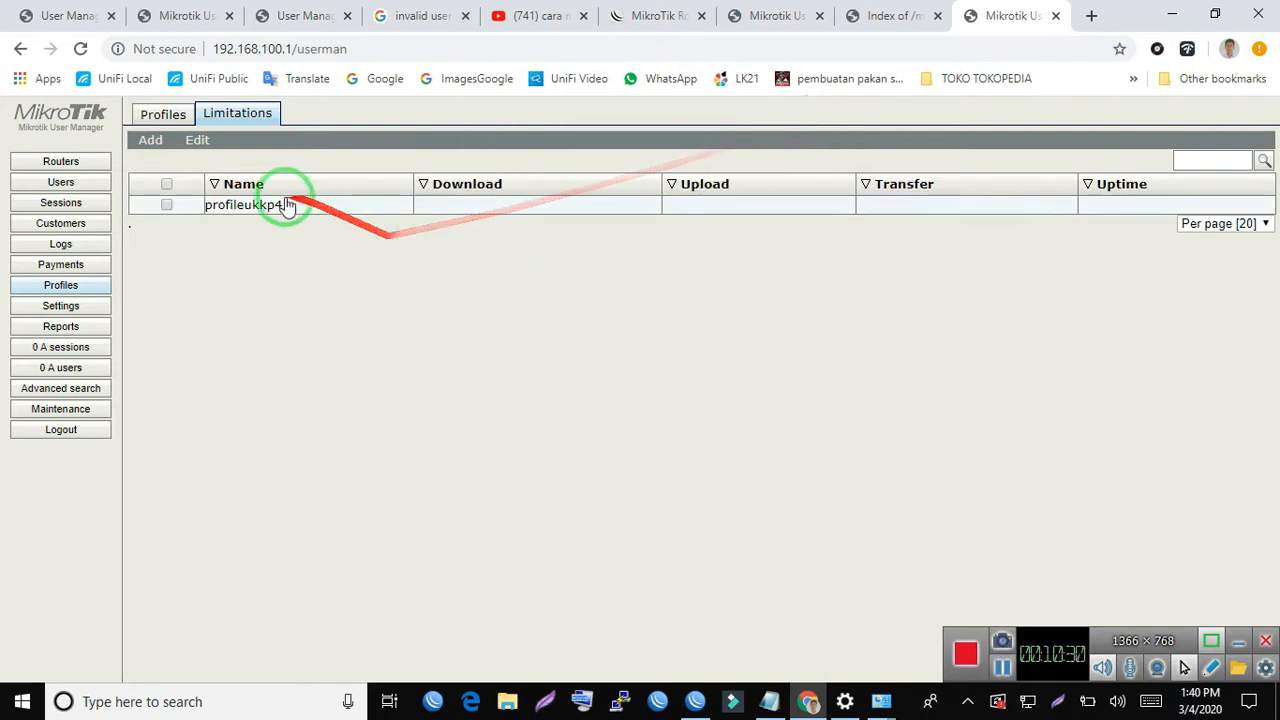
{"action": "left_click", "coordinate": [253, 218]}
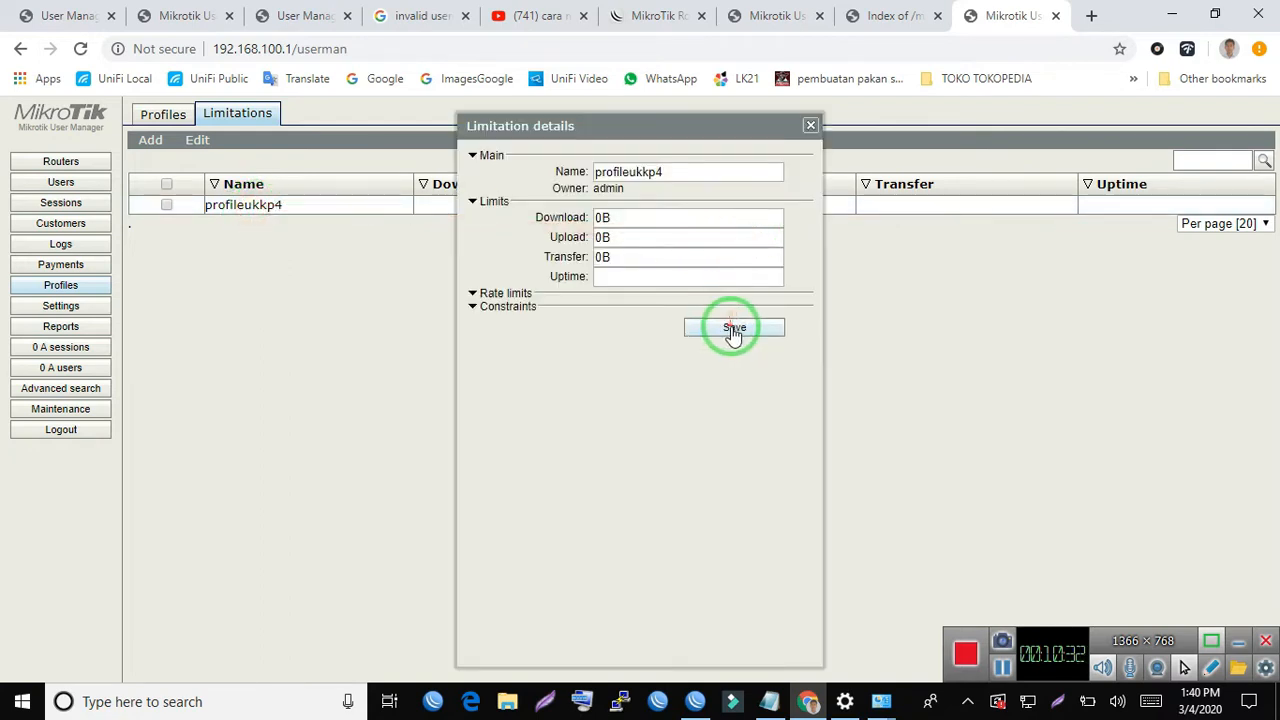
{"action": "left_click", "coordinate": [500, 293]}
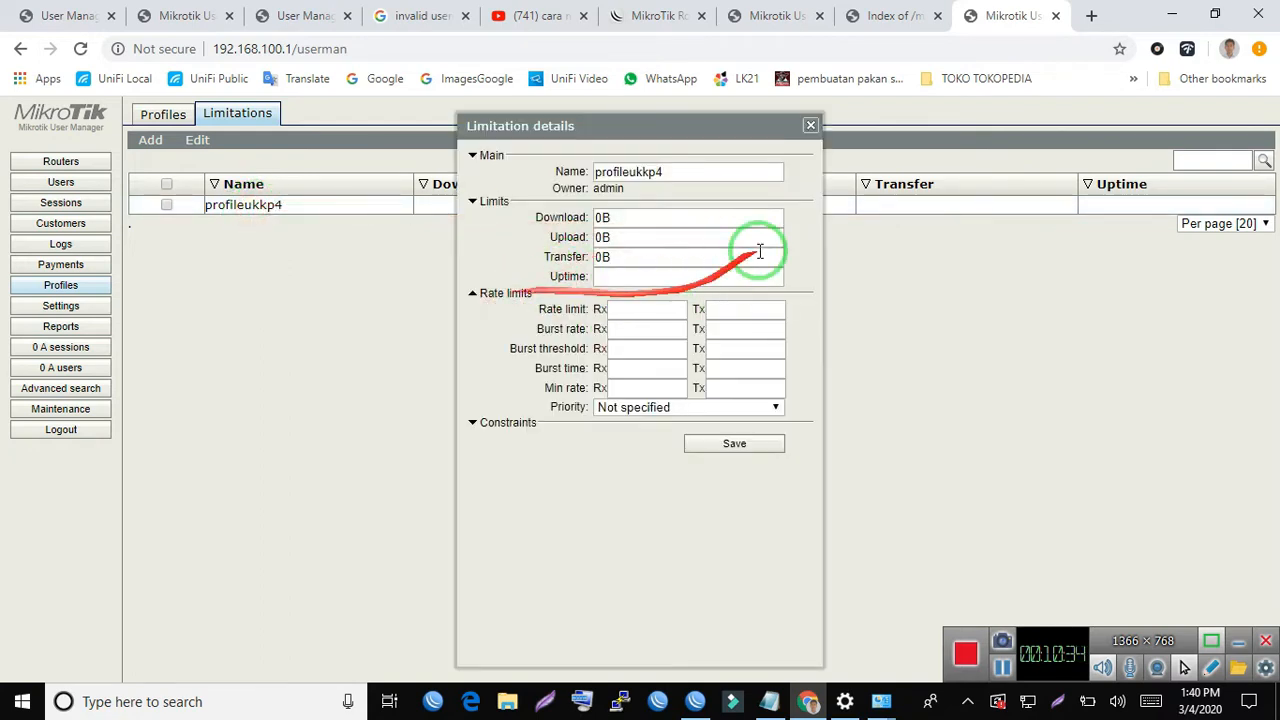
{"action": "left_click", "coordinate": [810, 125]}
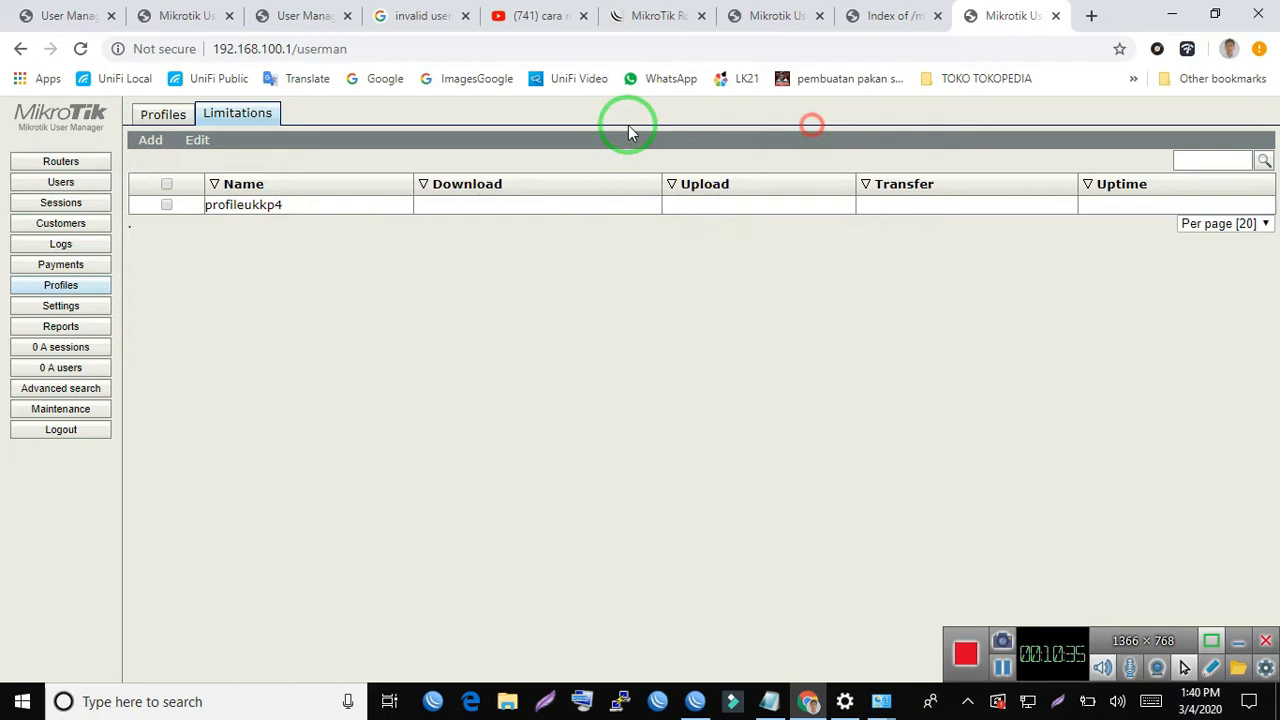
- Review profileukkp4's name and name for users, choose Unlimited for its shared users, and save the profile
{"action": "left_click", "coordinate": [162, 116]}
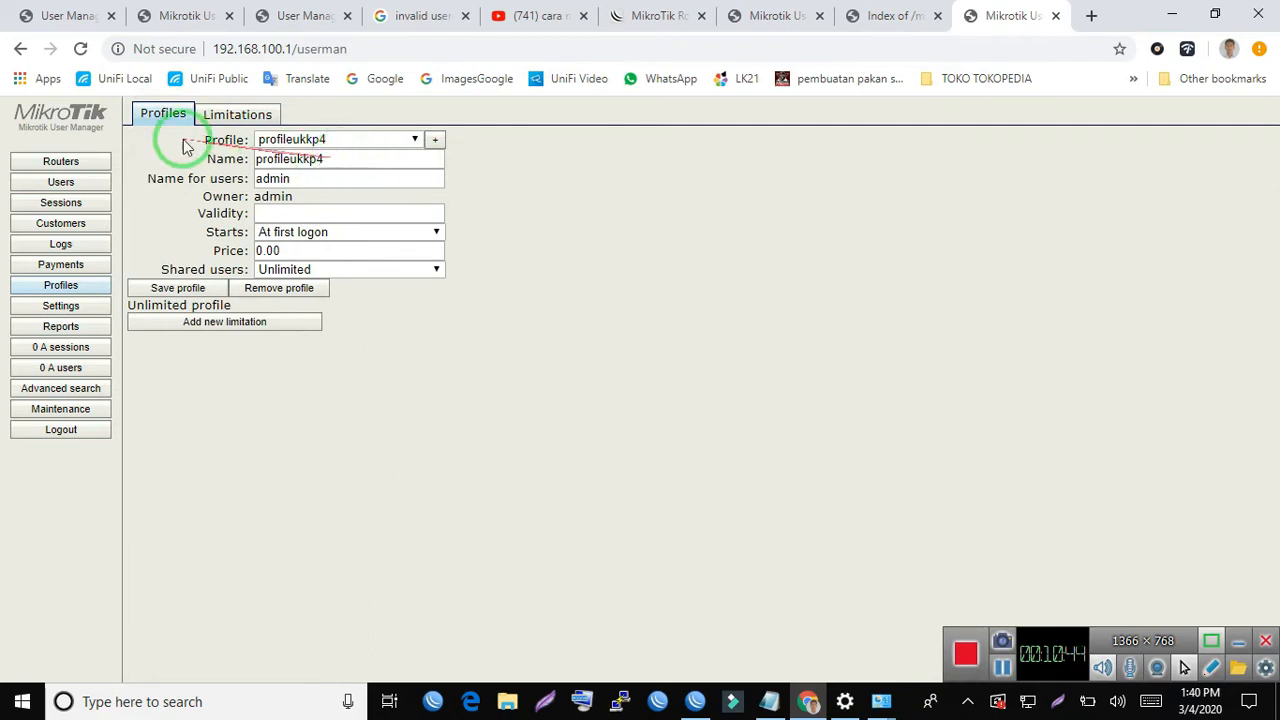
{"action": "left_click_drag", "start_coordinate": [355, 160], "coordinate": [215, 130]}
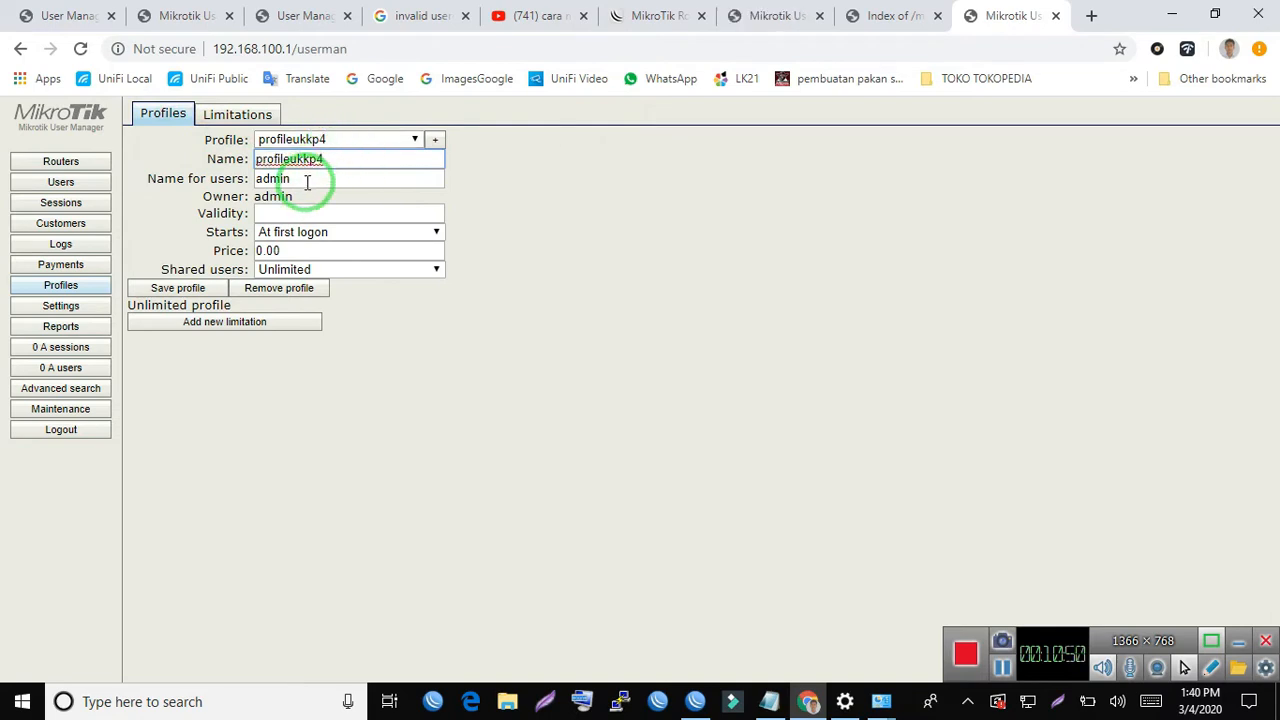
{"action": "left_click_drag", "start_coordinate": [307, 181], "coordinate": [186, 171]}
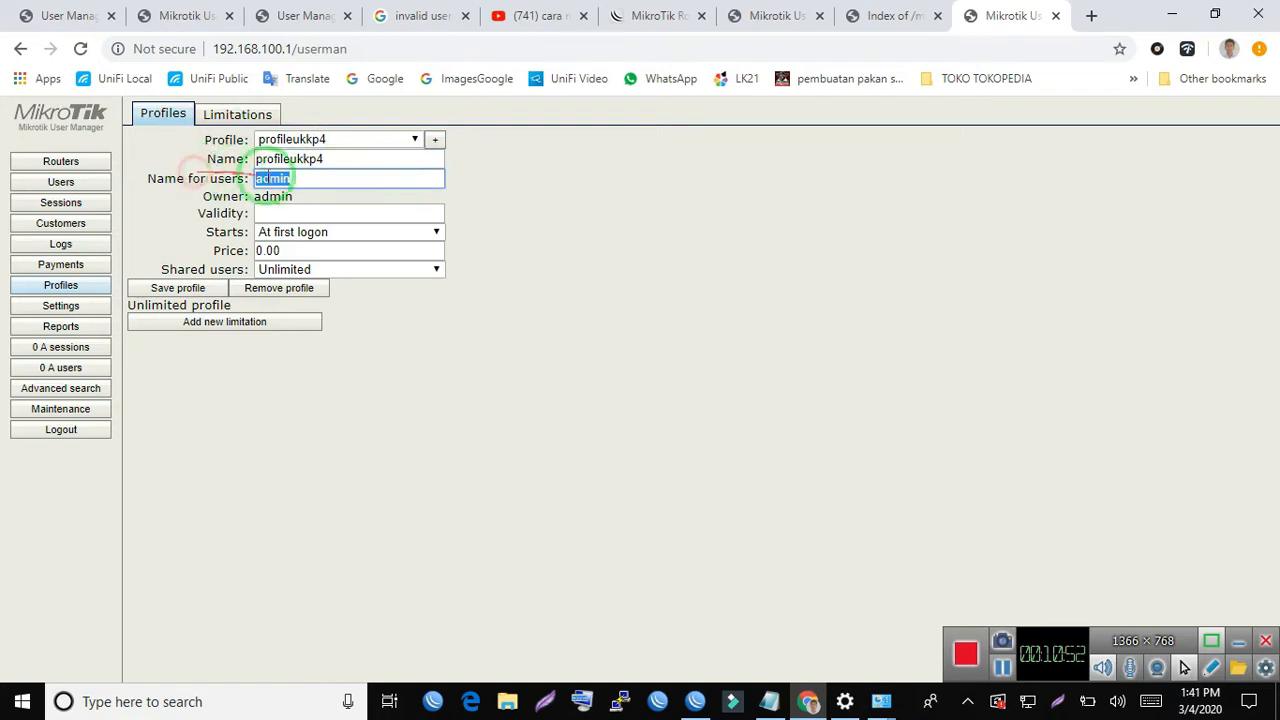
{"action": "left_click_drag", "start_coordinate": [312, 177], "coordinate": [105, 177]}
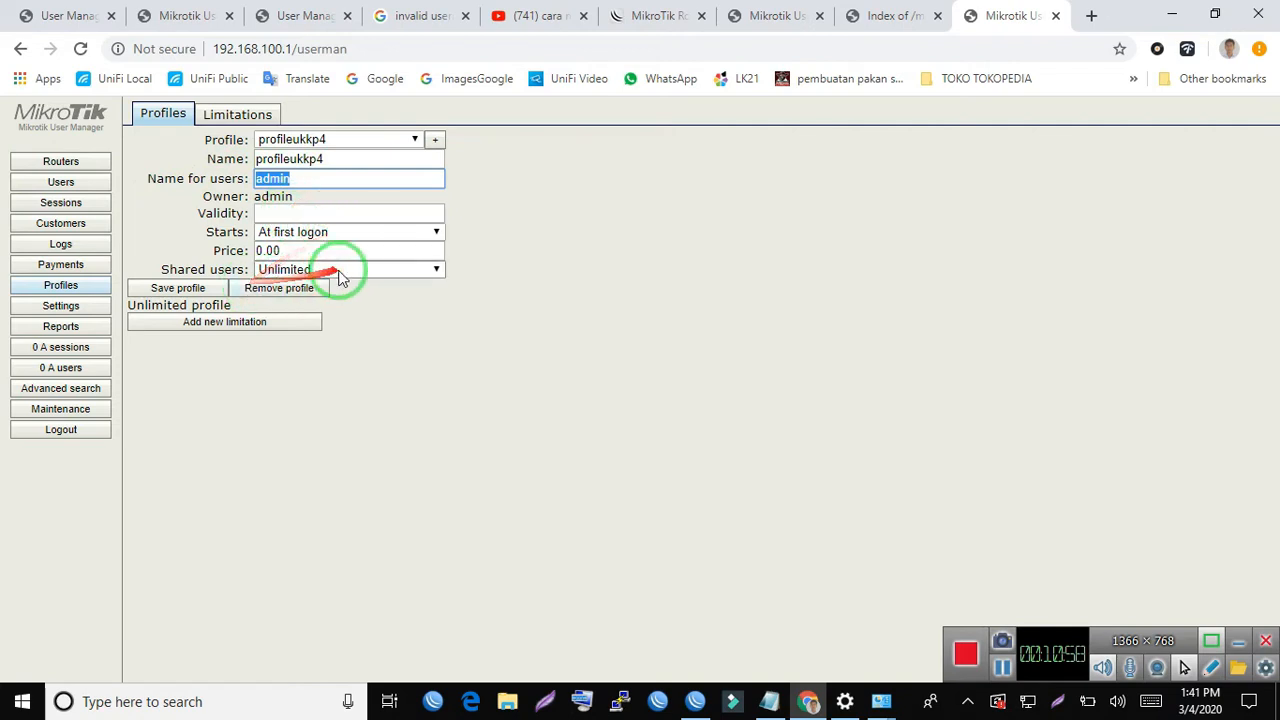
{"action": "left_click", "coordinate": [298, 268]}
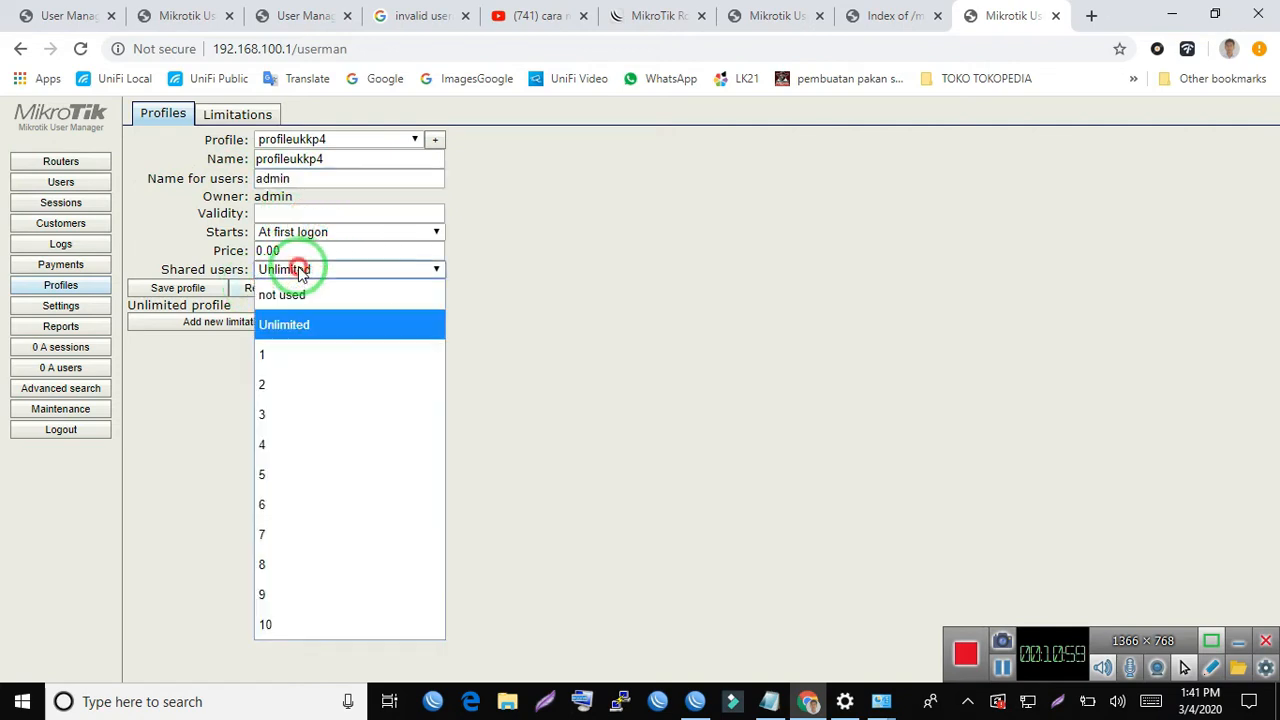
{"action": "left_click", "coordinate": [333, 325]}
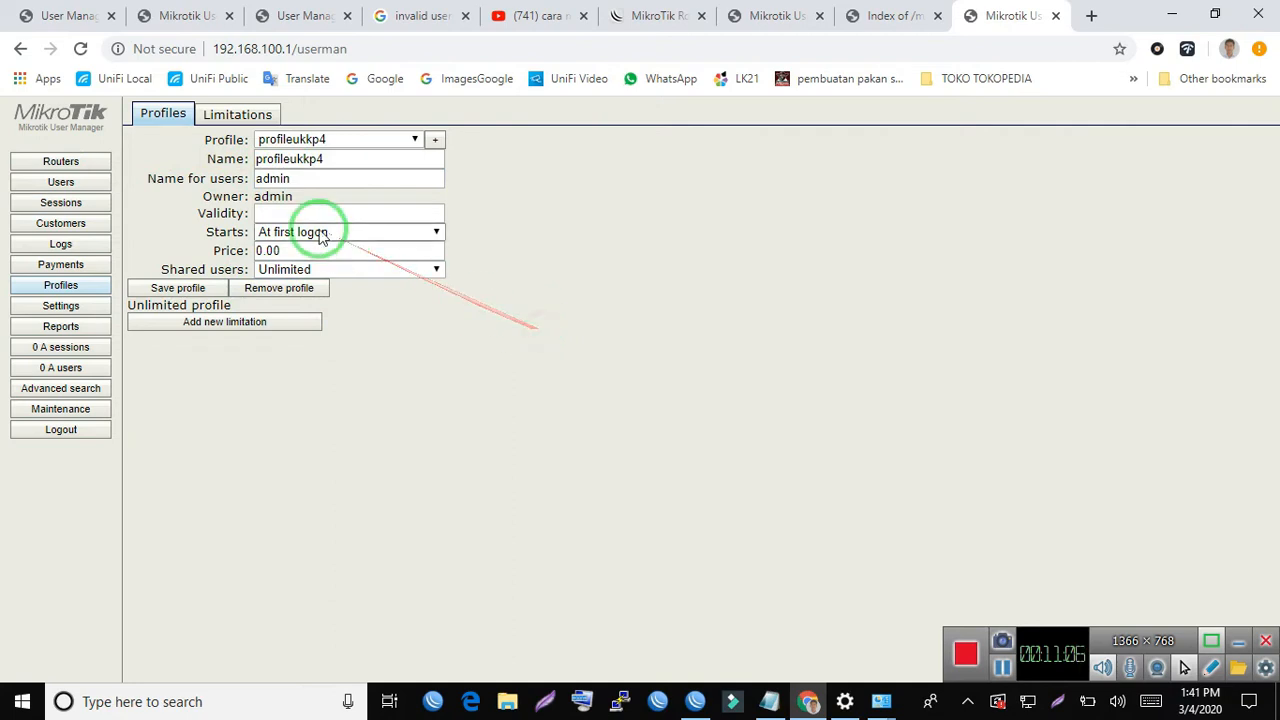
{"action": "left_click", "coordinate": [181, 289]}
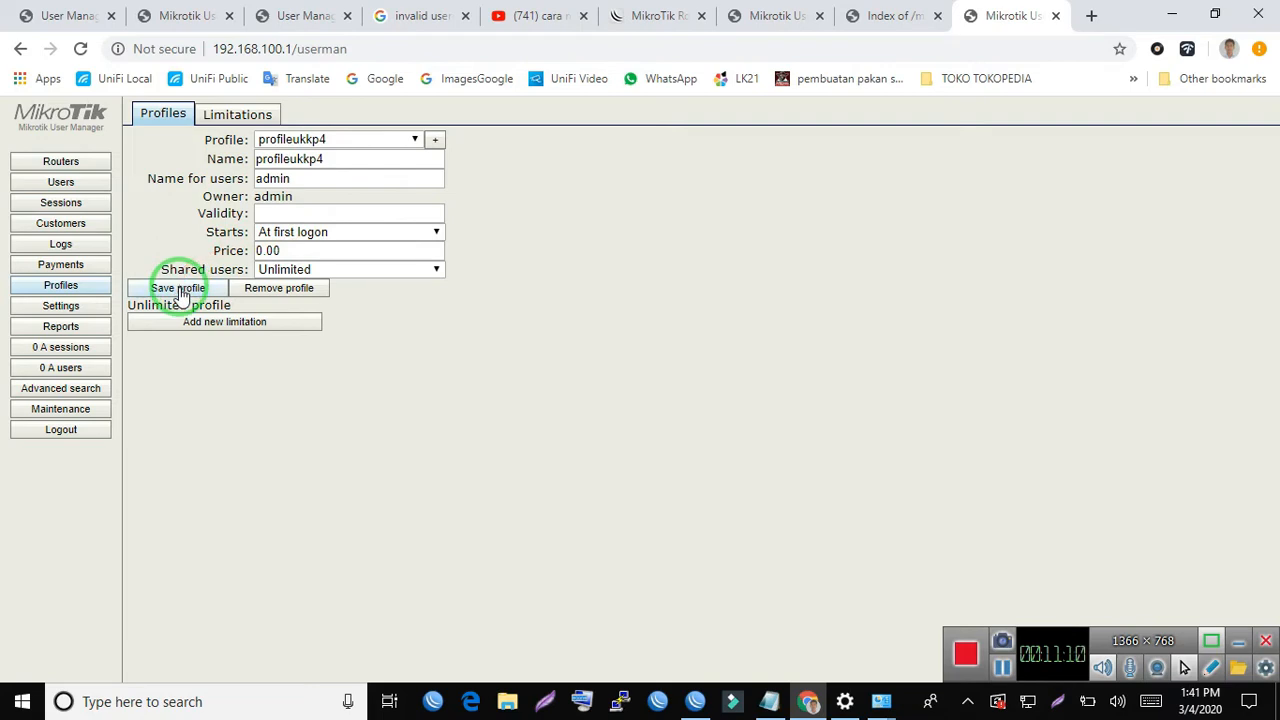
- Re-synchronize User Manager and add a limitation to profileukkp4 for all days, active 07:00:00 to 16:00:00, using the profileukkp4 limit
{"action": "left_click", "coordinate": [226, 322]}
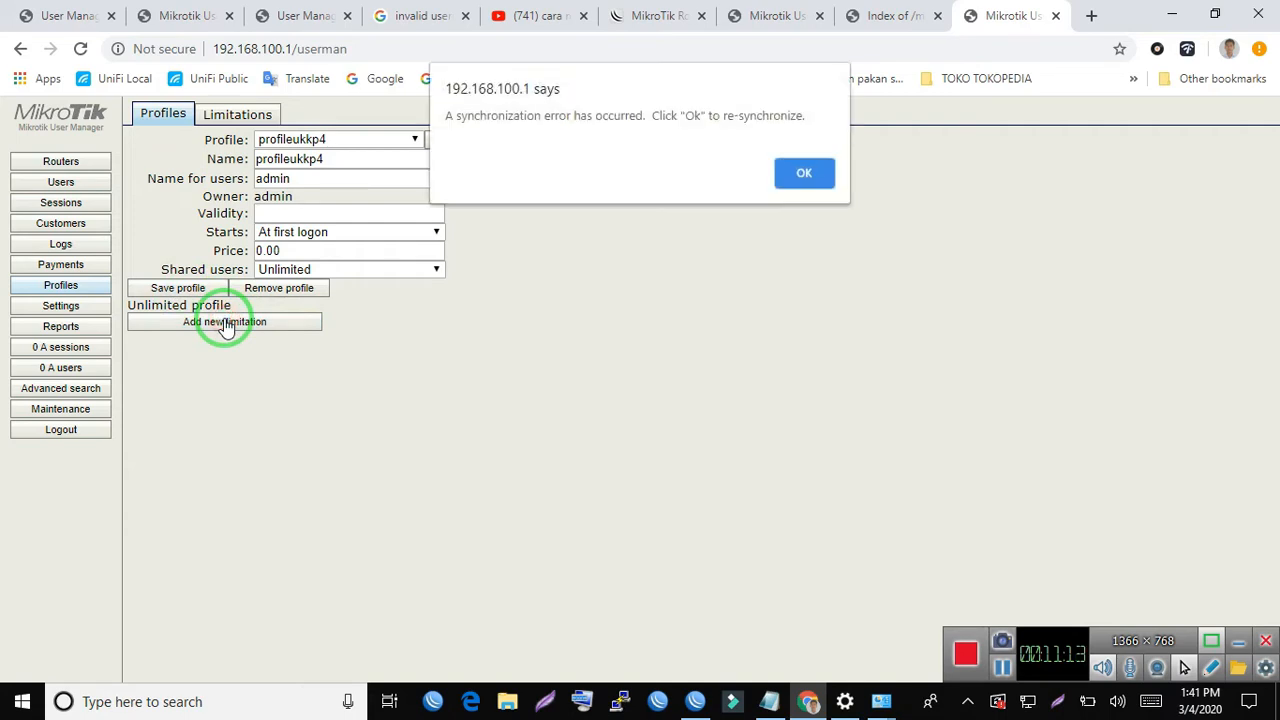
{"action": "left_click", "coordinate": [815, 171]}
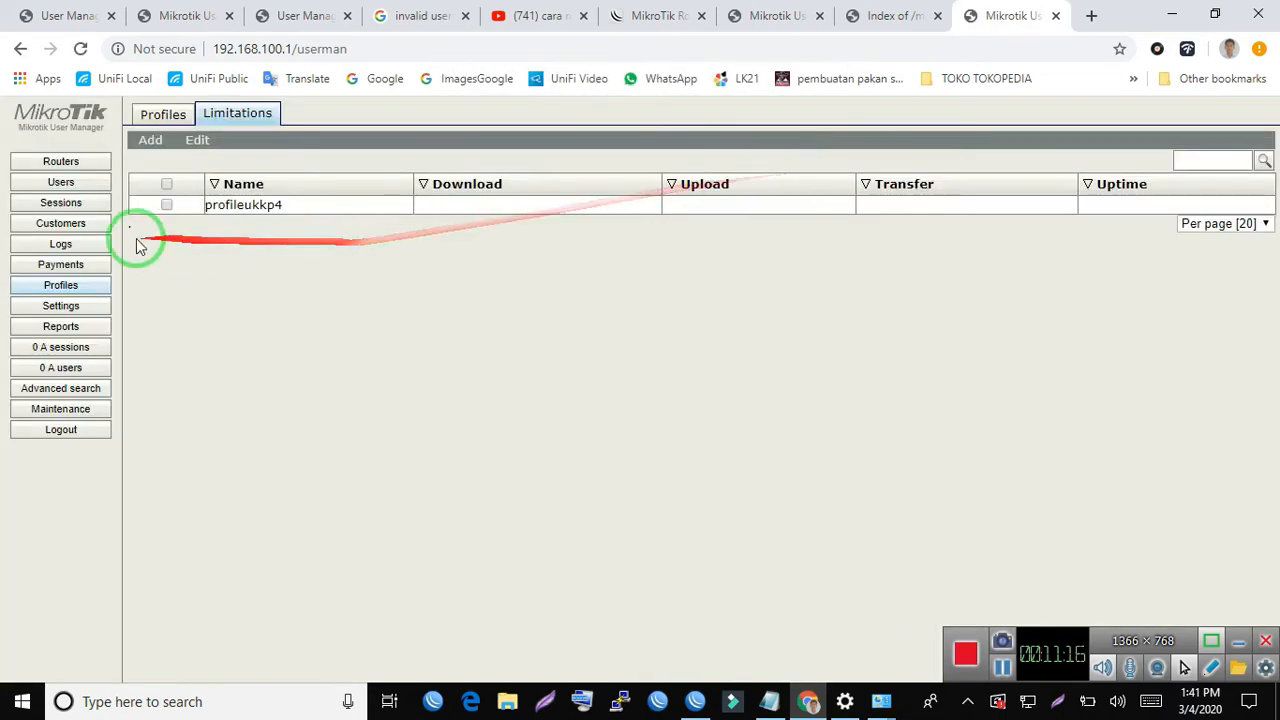
{"action": "left_click", "coordinate": [165, 120]}
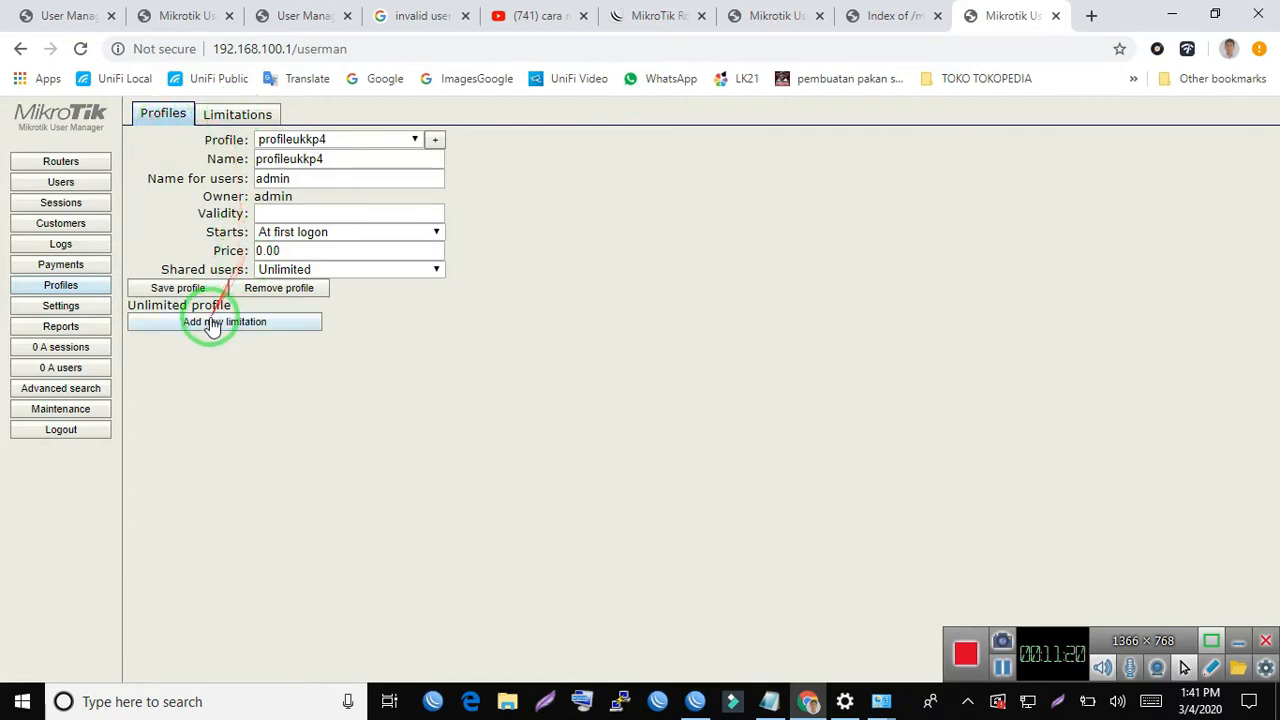
{"action": "left_click", "coordinate": [243, 320]}
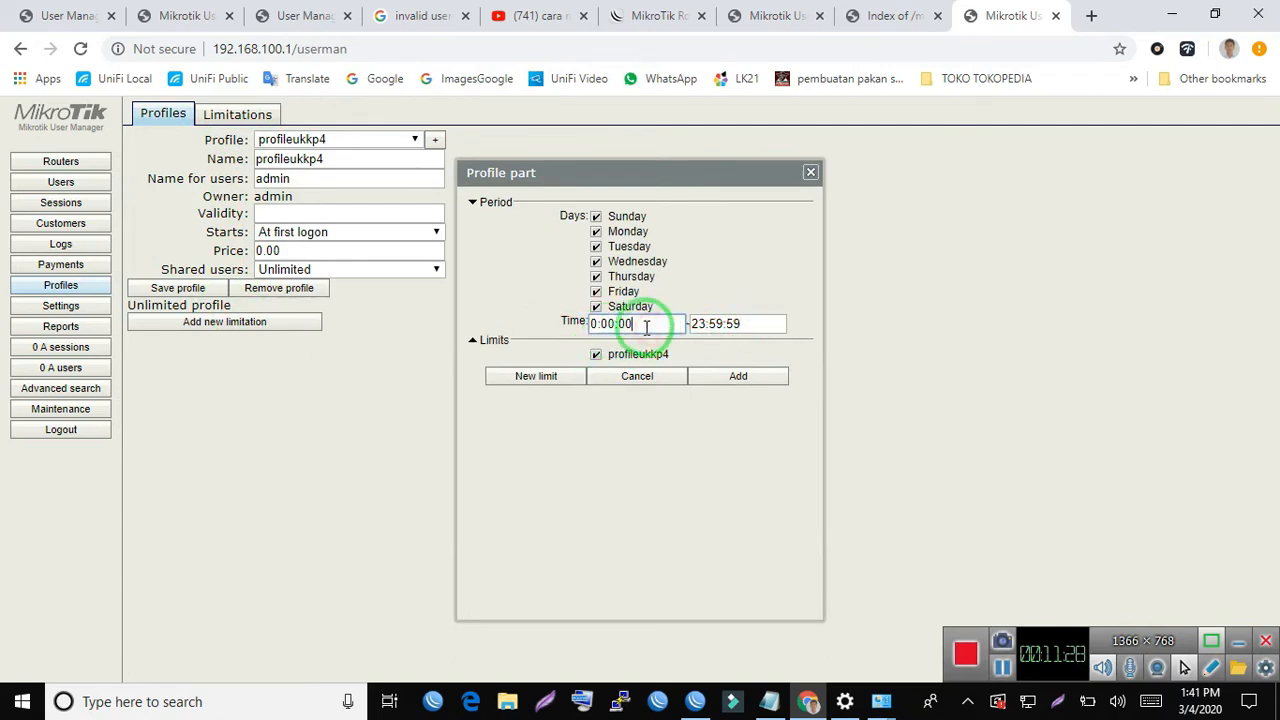
{"action": "left_click_drag", "start_coordinate": [597, 324], "coordinate": [559, 332]}
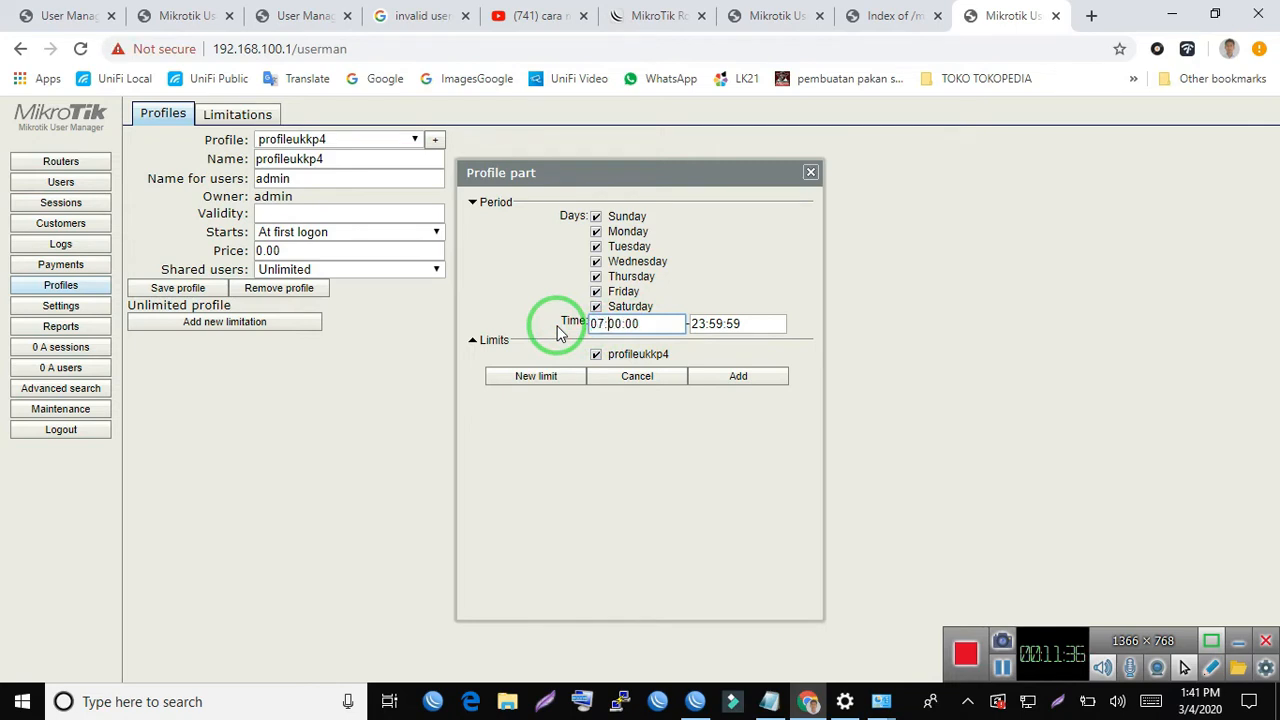
{"action": "left_click_drag", "start_coordinate": [705, 323], "coordinate": [622, 344]}
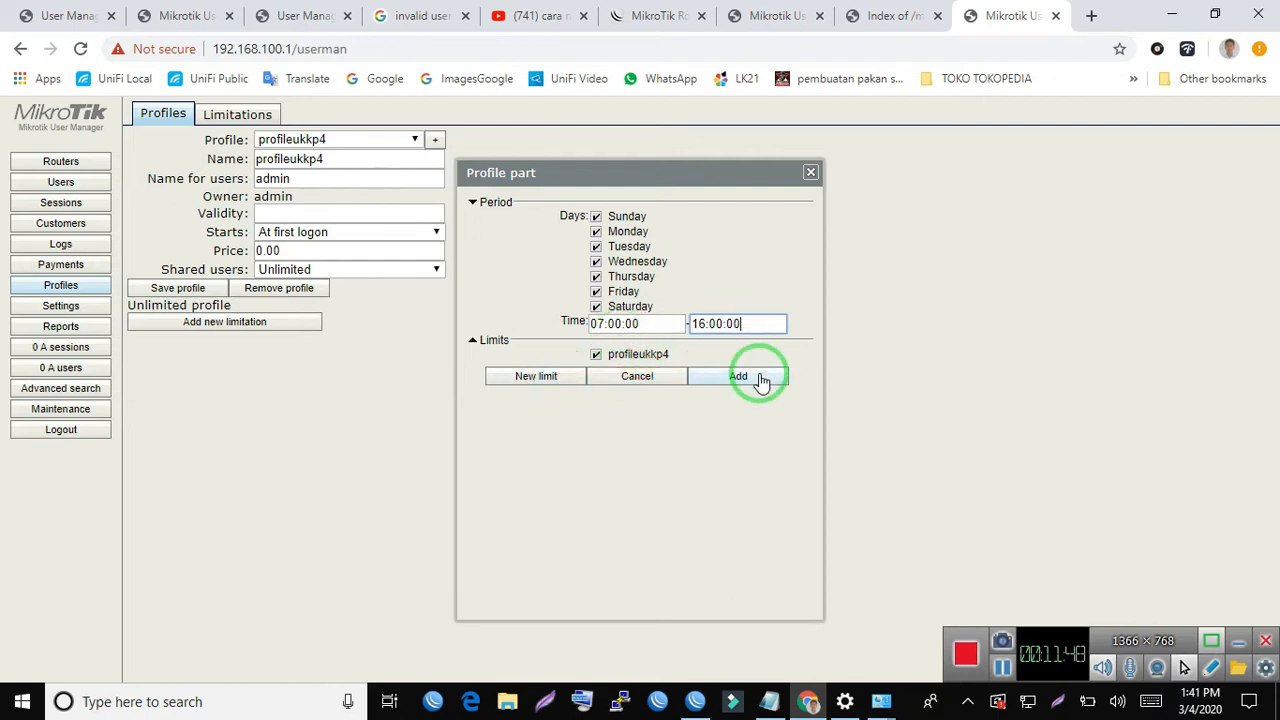
{"action": "left_click", "coordinate": [760, 381]}
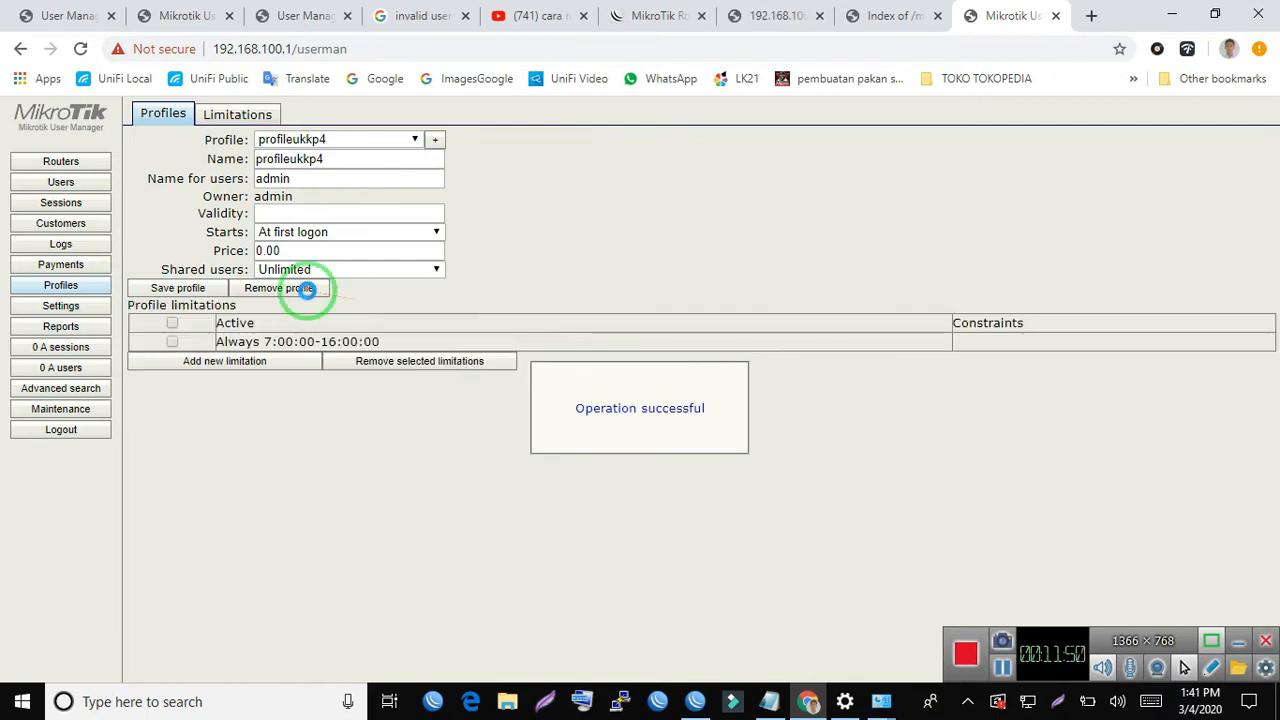
- Save profileukkp4 with its time limitation, re-synchronizing User Manager and saving the profile again
{"action": "left_click", "coordinate": [198, 289]}
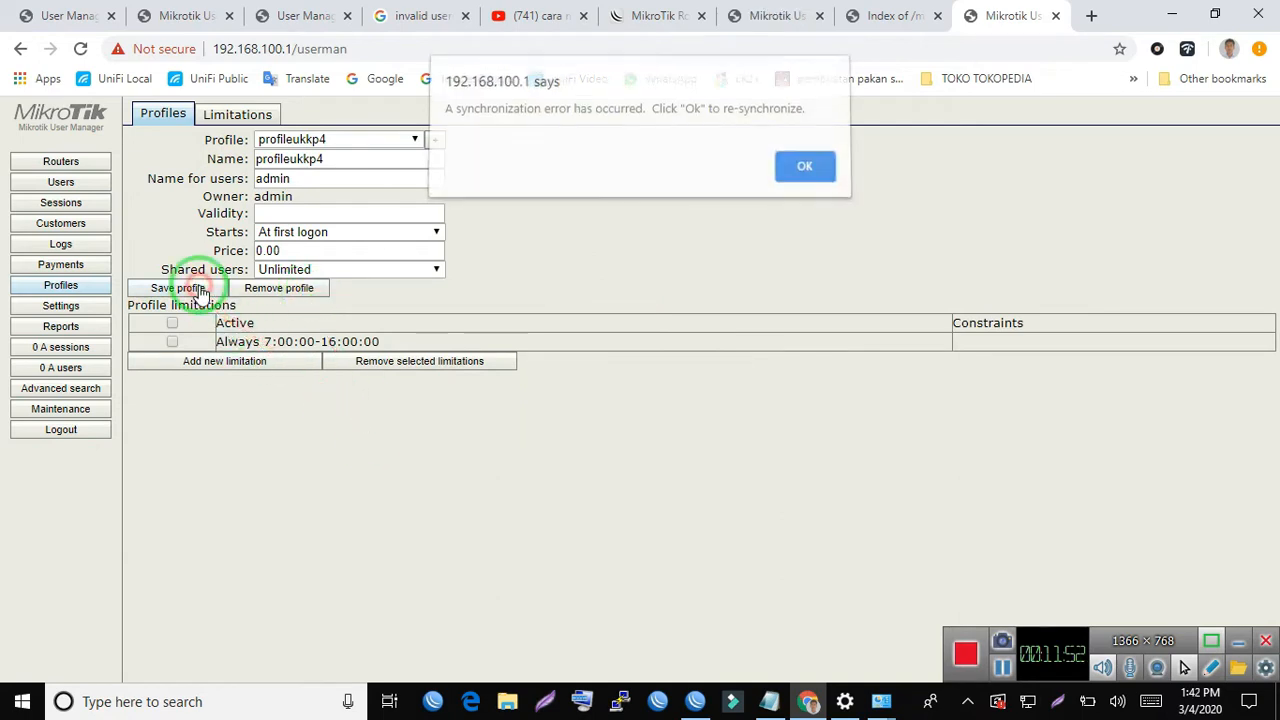
{"action": "left_click", "coordinate": [812, 174]}
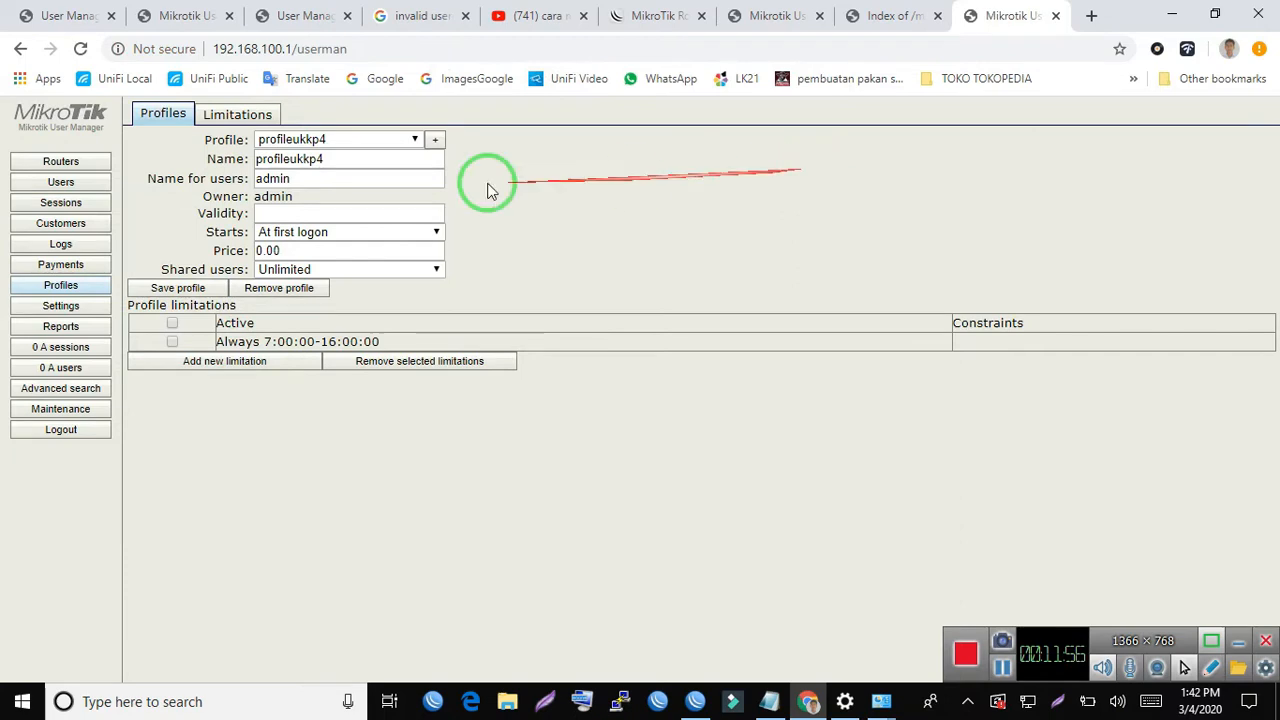
{"action": "left_click", "coordinate": [187, 291]}
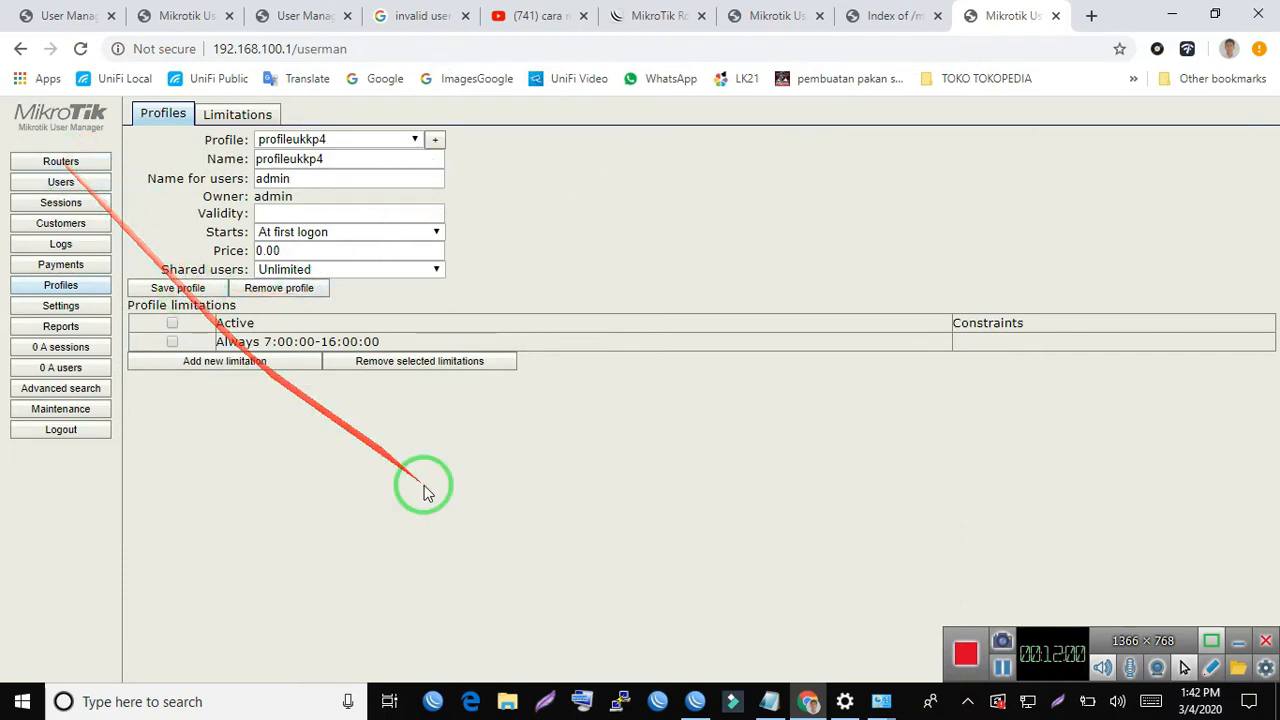
{"action": "left_click_drag", "start_coordinate": [551, 510], "coordinate": [175, 236]}
{"action": "left_click", "coordinate": [740, 192]}
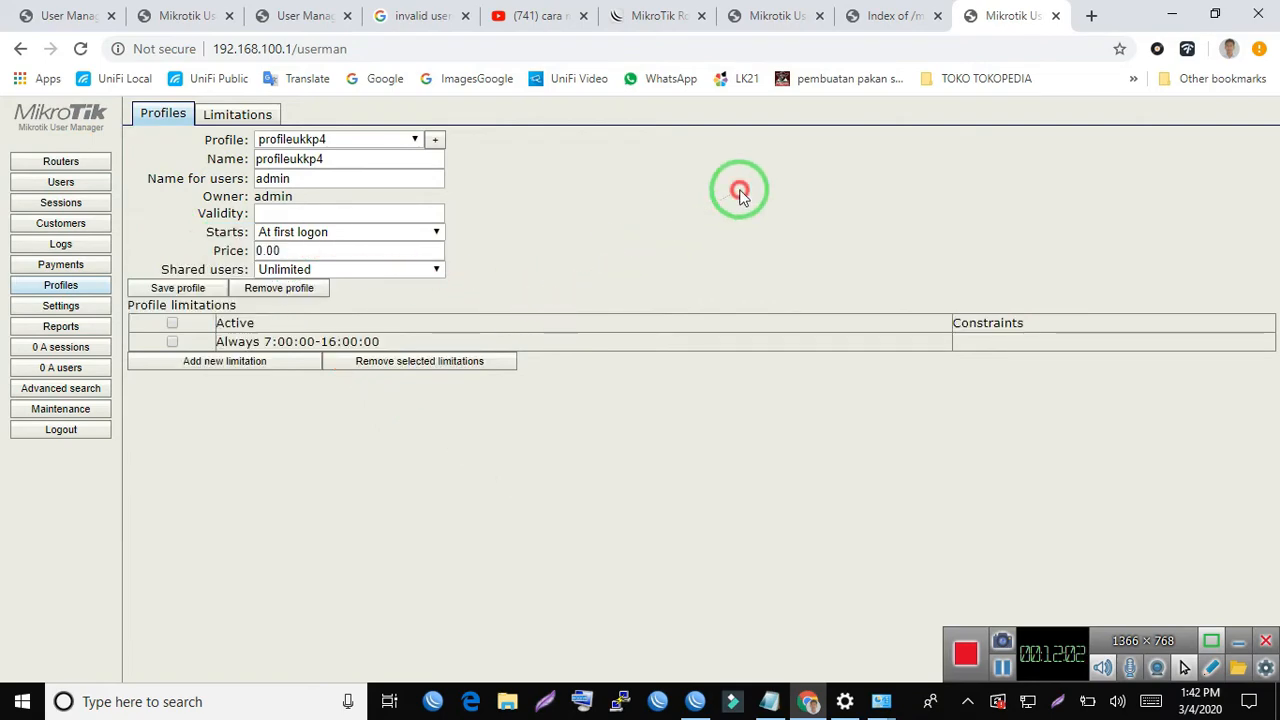
- Open the user list and examine its existing users and page-size options
{"action": "left_click", "coordinate": [52, 186]}
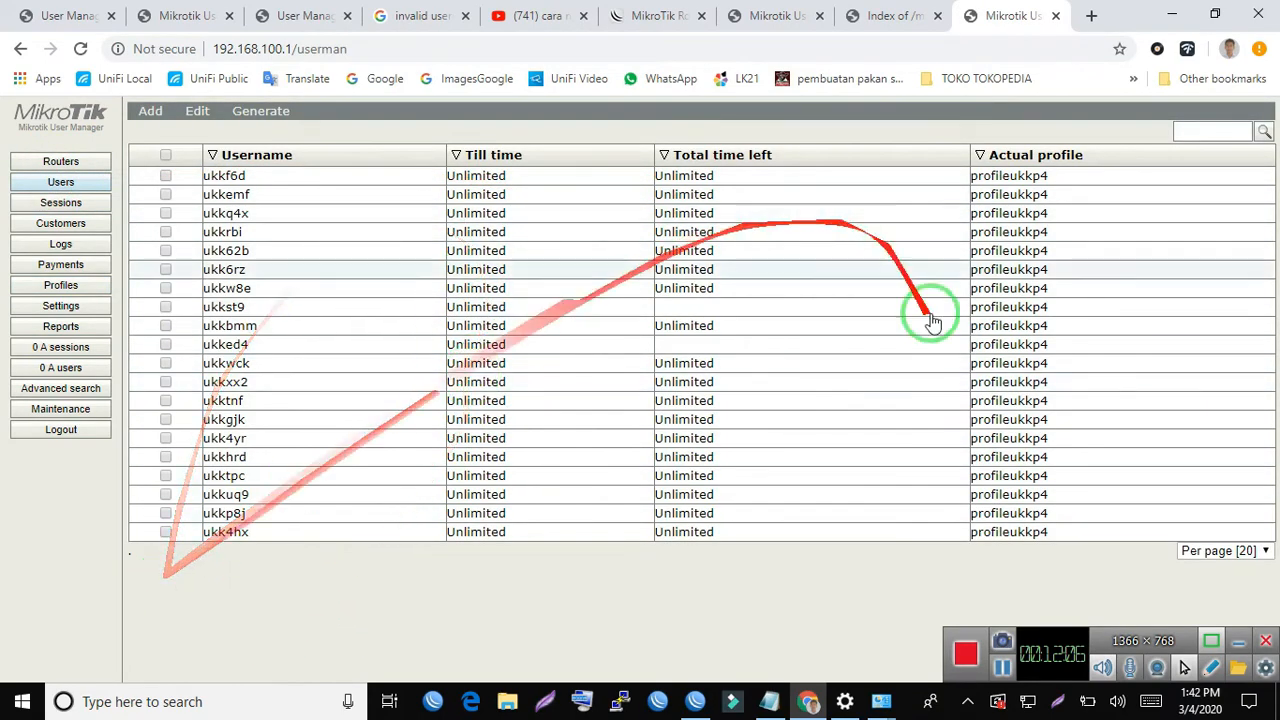
{"action": "left_click", "coordinate": [1228, 552]}
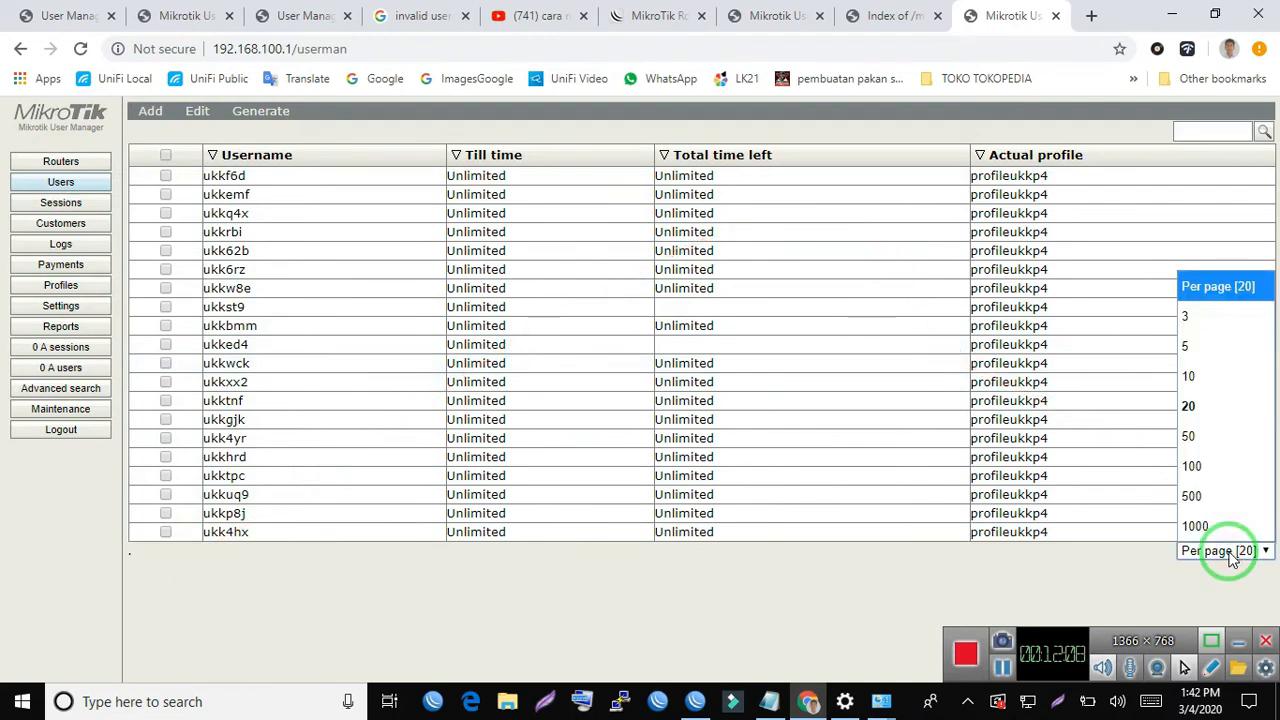
{"action": "left_click", "coordinate": [1229, 552]}
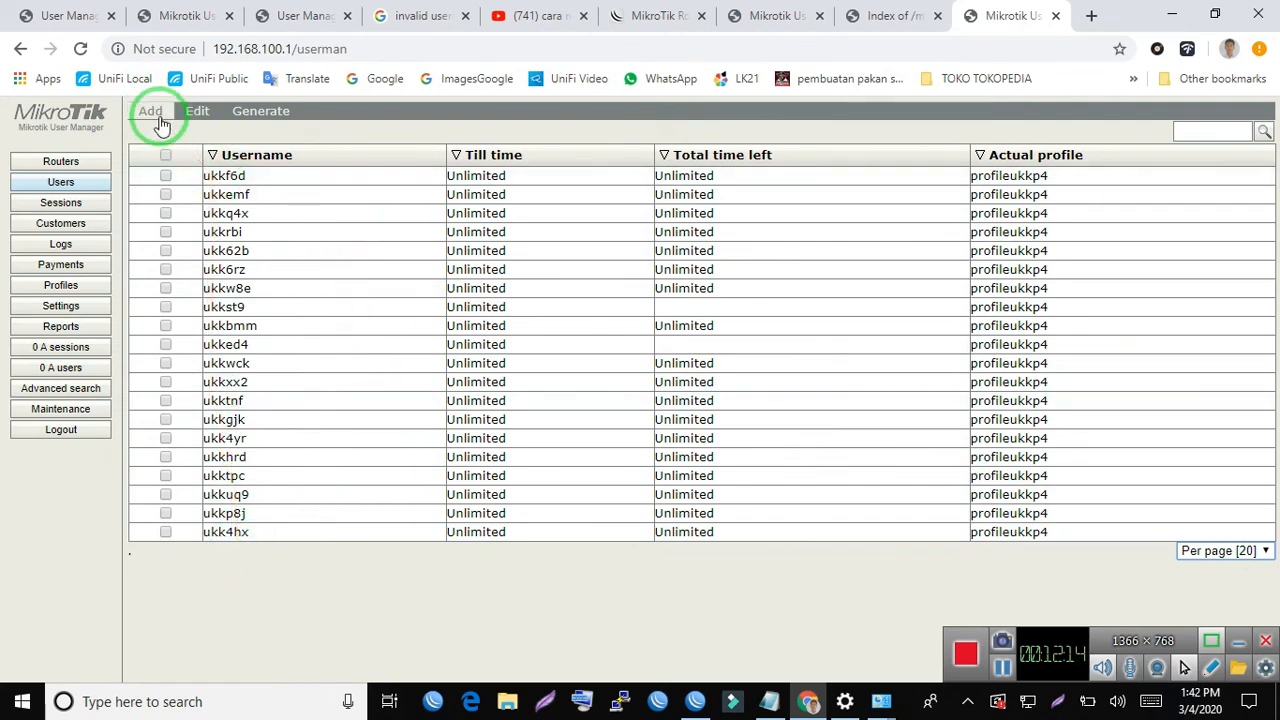
- Add a batch of 5 users with prefix ganteng, username length 3, password length 3 and the admin profile assigned
{"action": "left_click", "coordinate": [153, 116]}
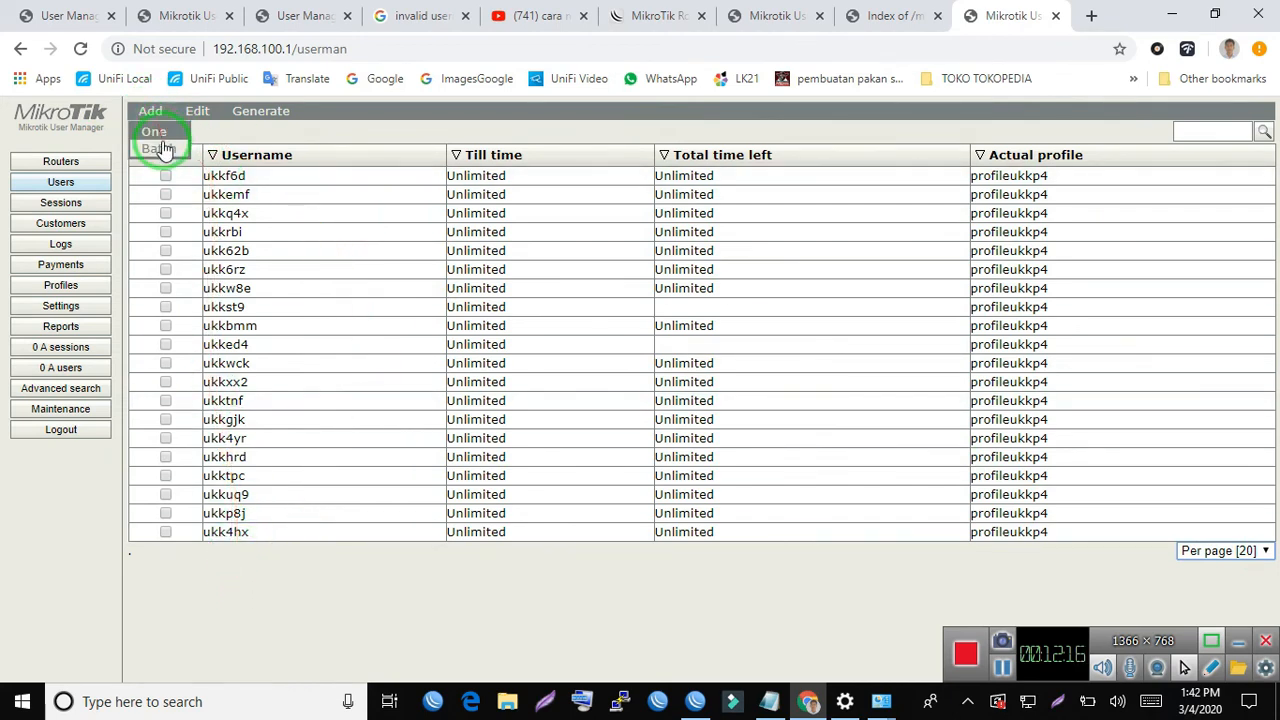
{"action": "left_click", "coordinate": [160, 150]}
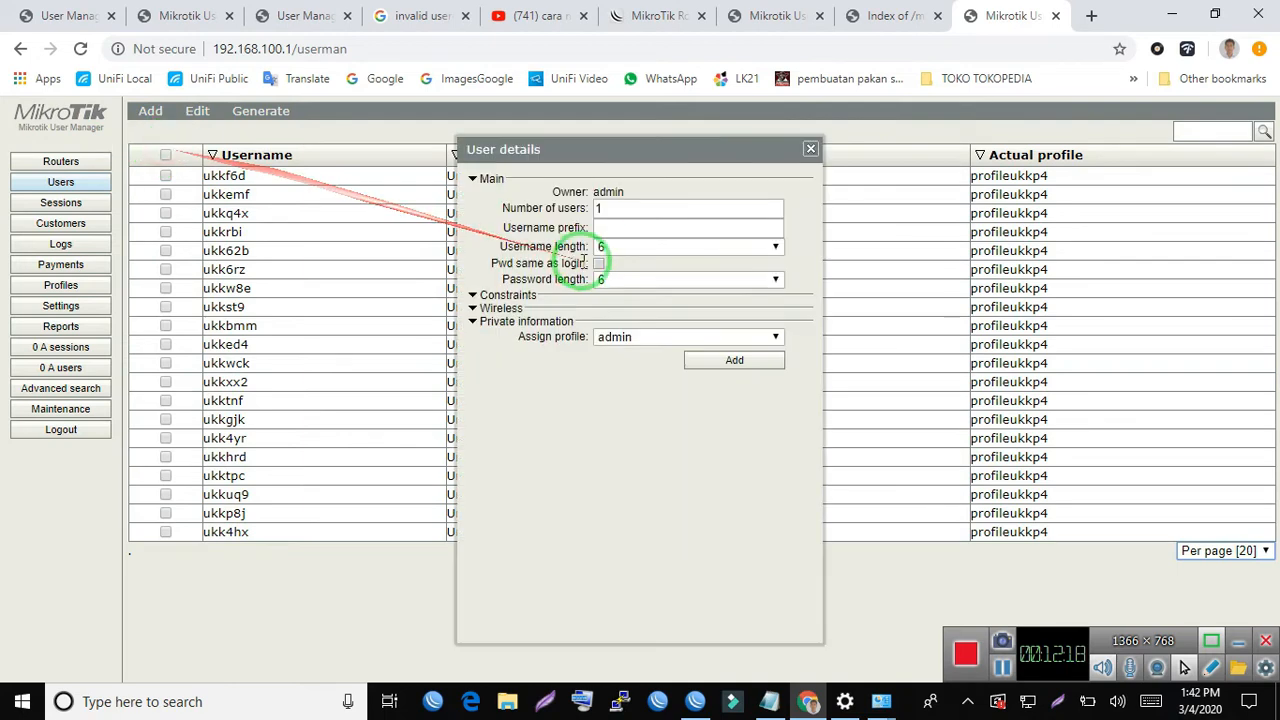
{"action": "left_click_drag", "start_coordinate": [614, 208], "coordinate": [523, 210]}
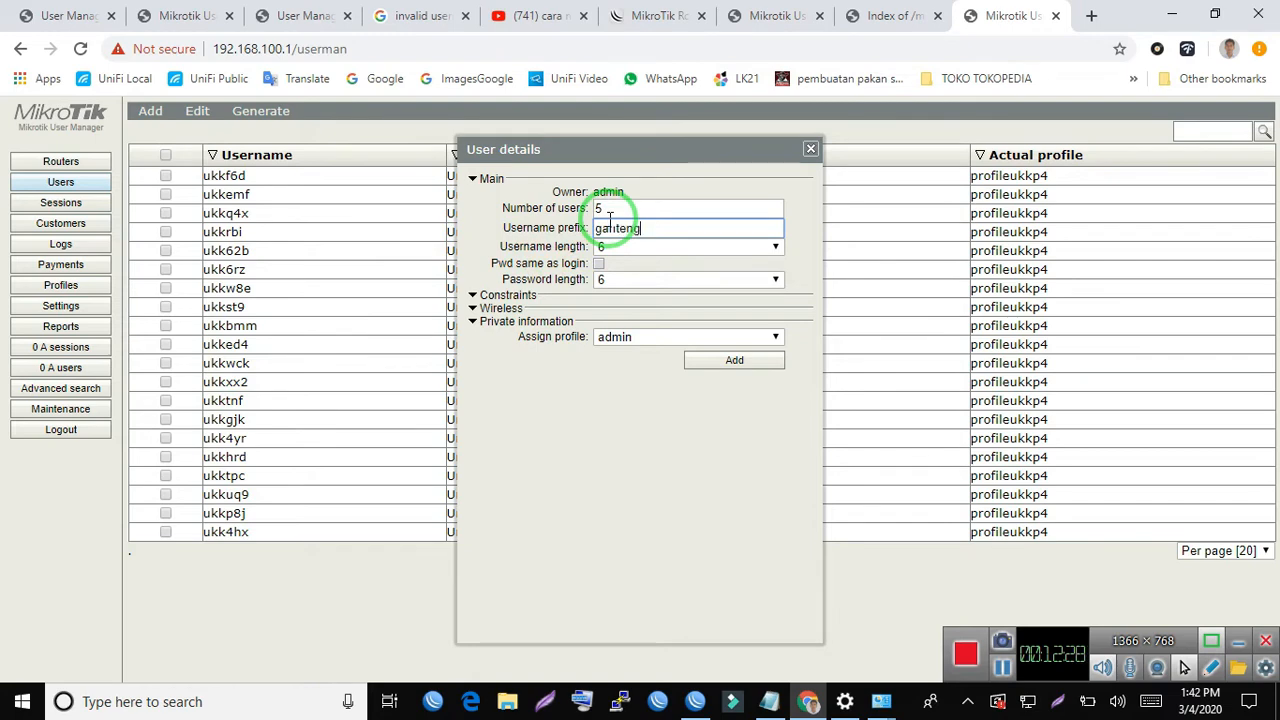
{"action": "left_click", "coordinate": [622, 247]}
{"action": "left_click", "coordinate": [619, 270]}
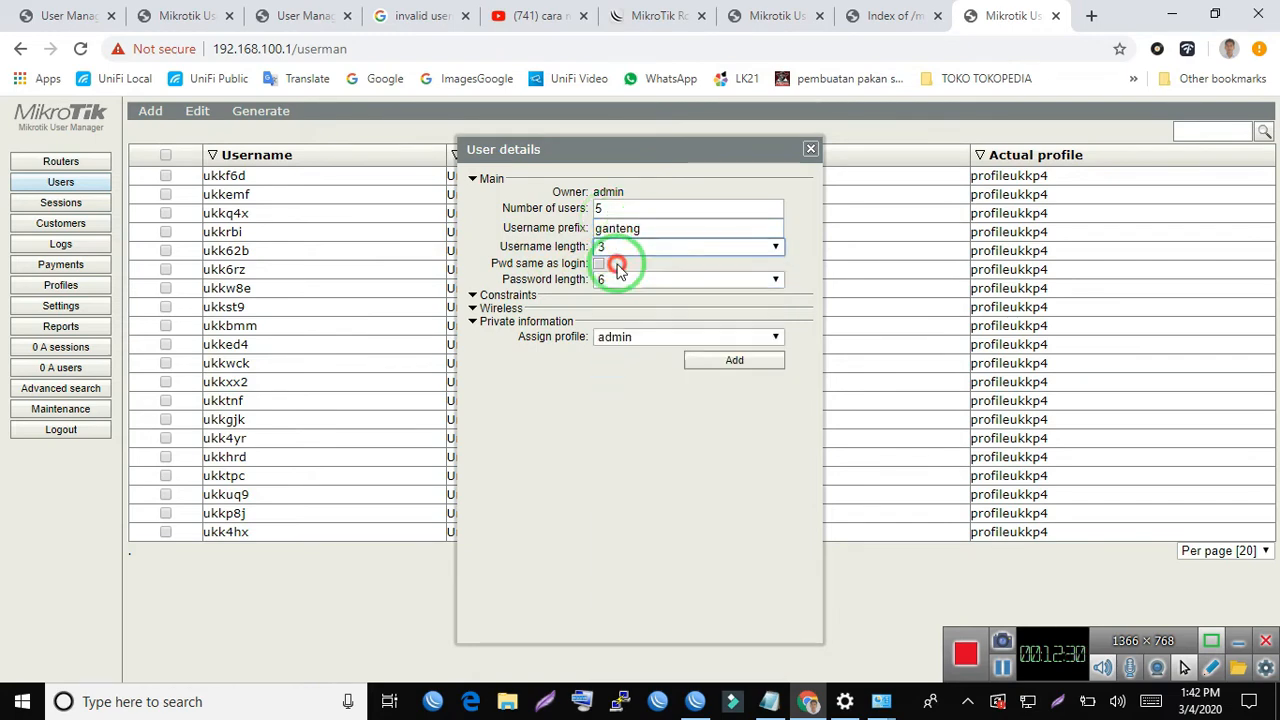
{"action": "left_click", "coordinate": [622, 280]}
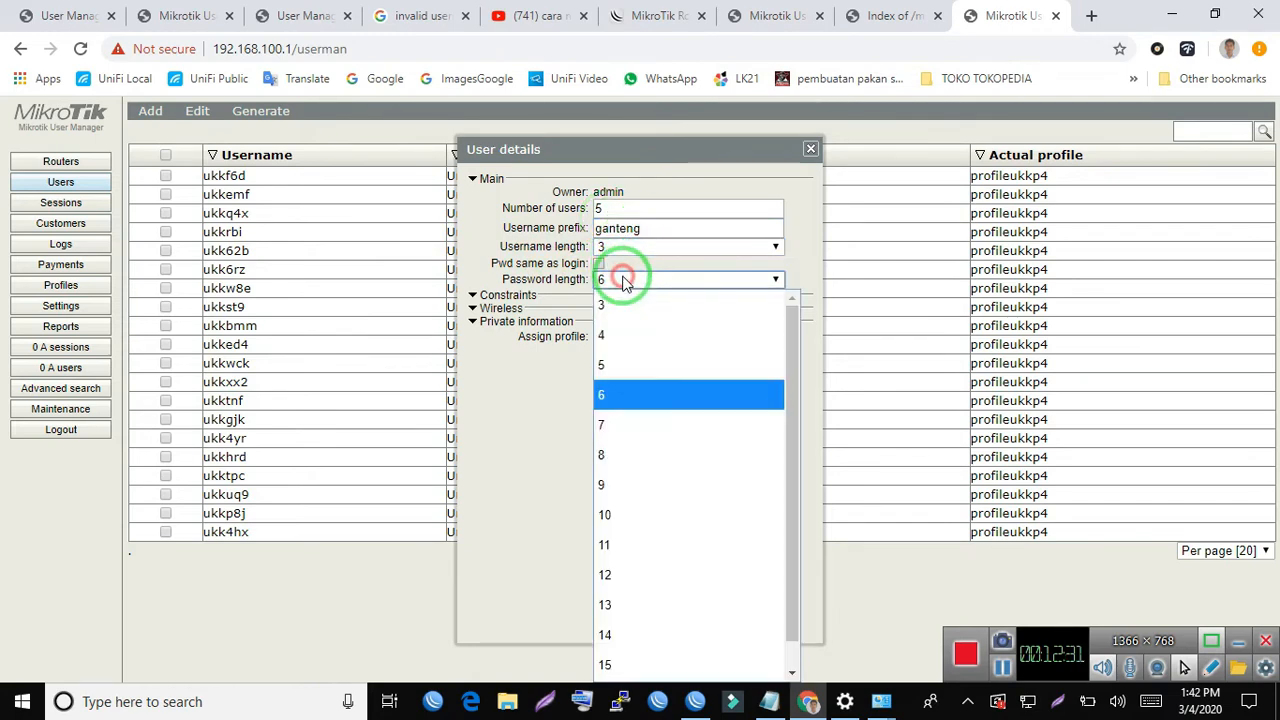
{"action": "left_click", "coordinate": [617, 302]}
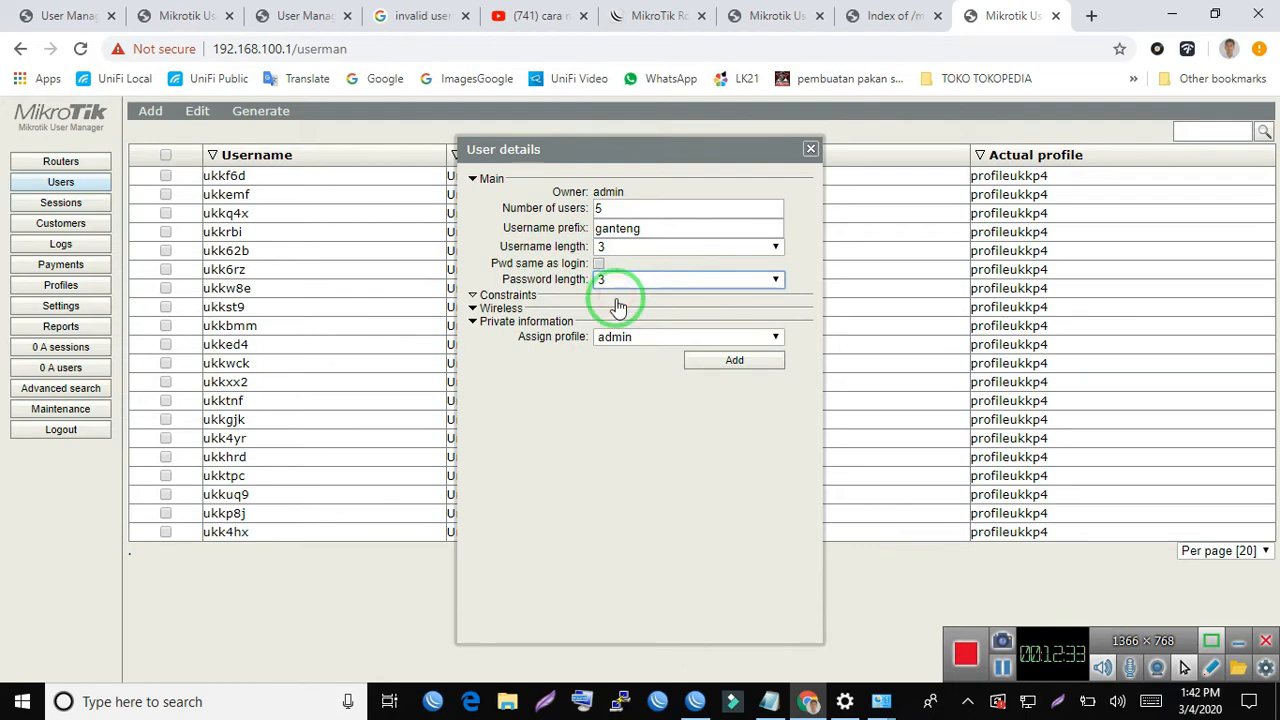
{"action": "left_click", "coordinate": [659, 341]}
{"action": "left_click", "coordinate": [659, 341]}
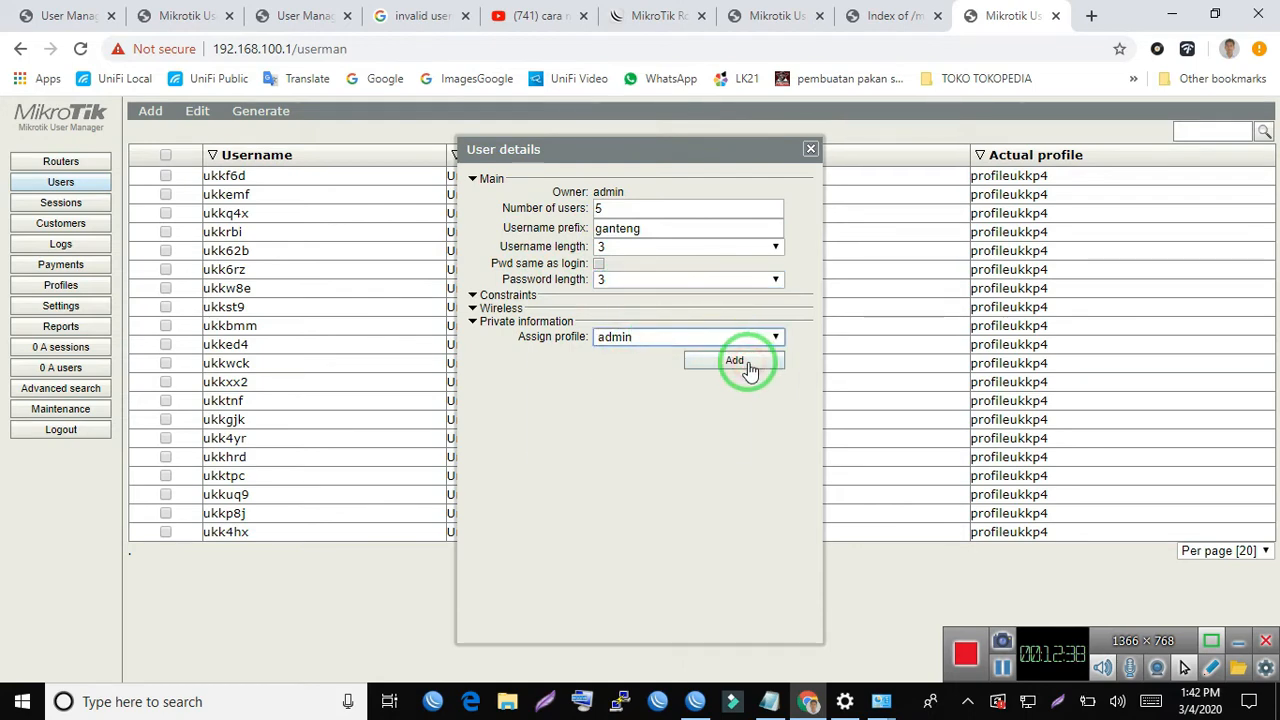
{"action": "left_click", "coordinate": [750, 368]}
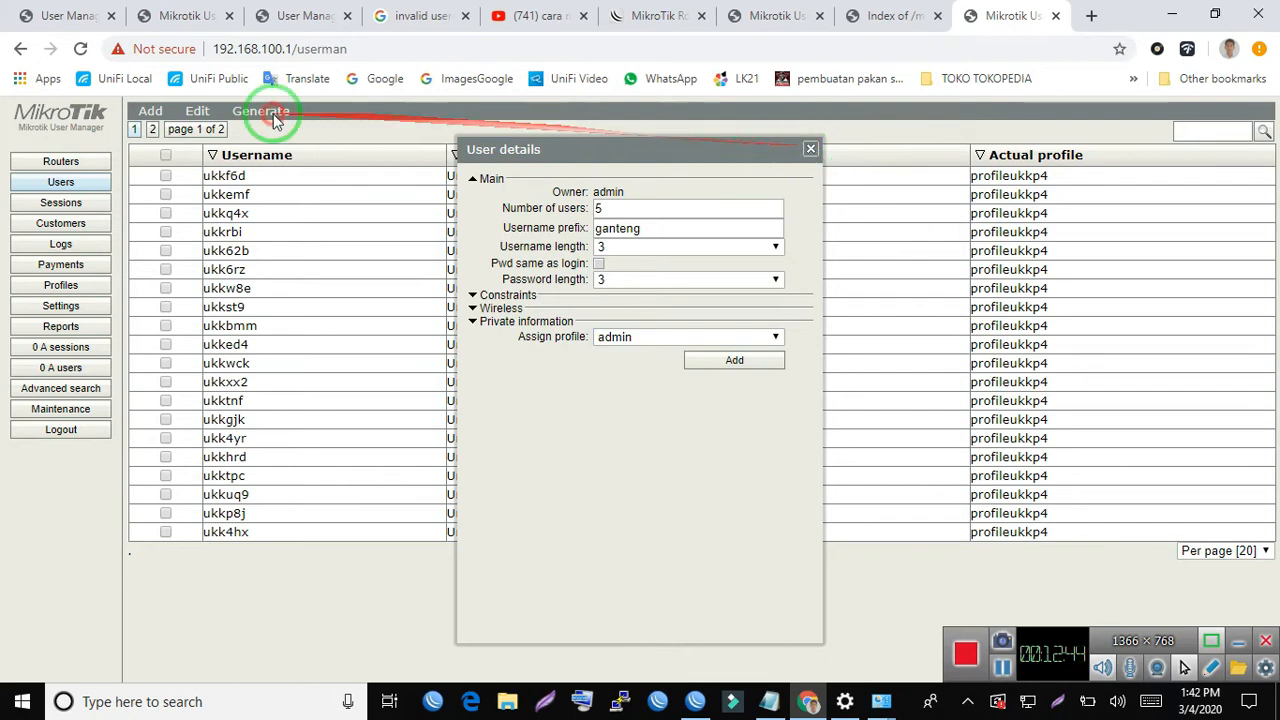
- Close the batch user form and show 1000 users per page in the user list
{"action": "left_click", "coordinate": [812, 148]}
{"action": "left_click", "coordinate": [1245, 550]}
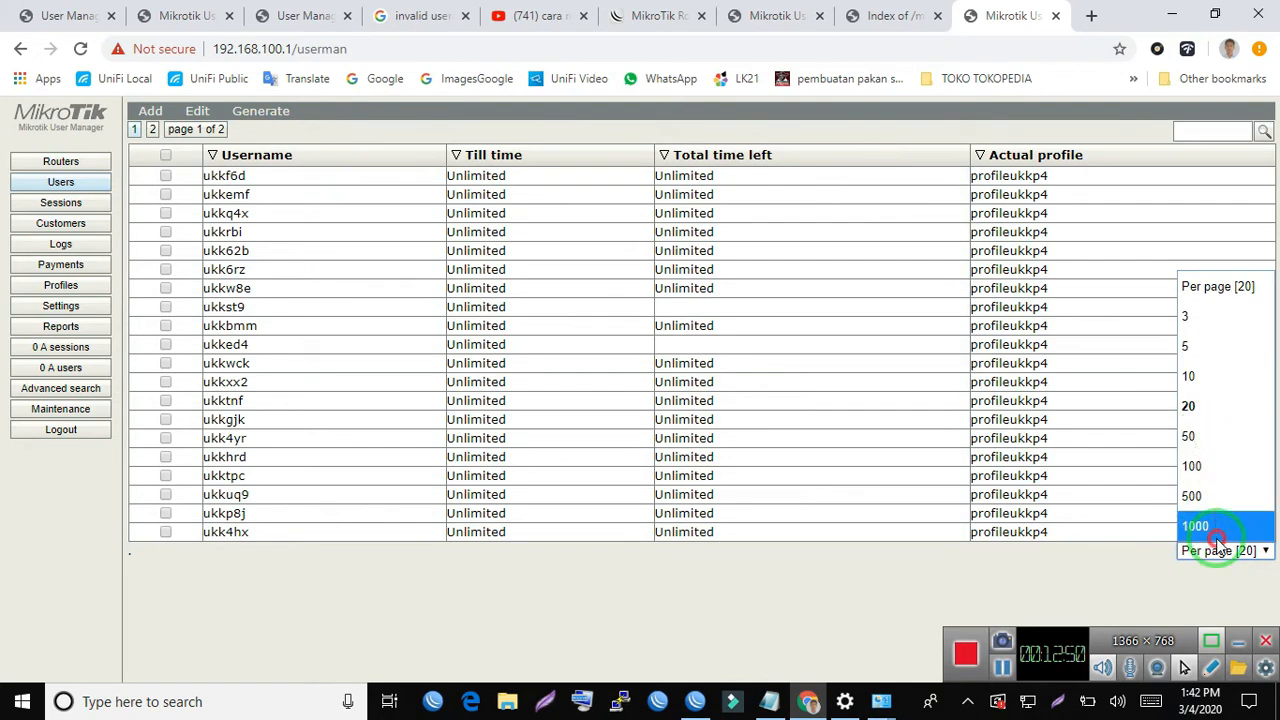
{"action": "left_click", "coordinate": [1217, 530]}
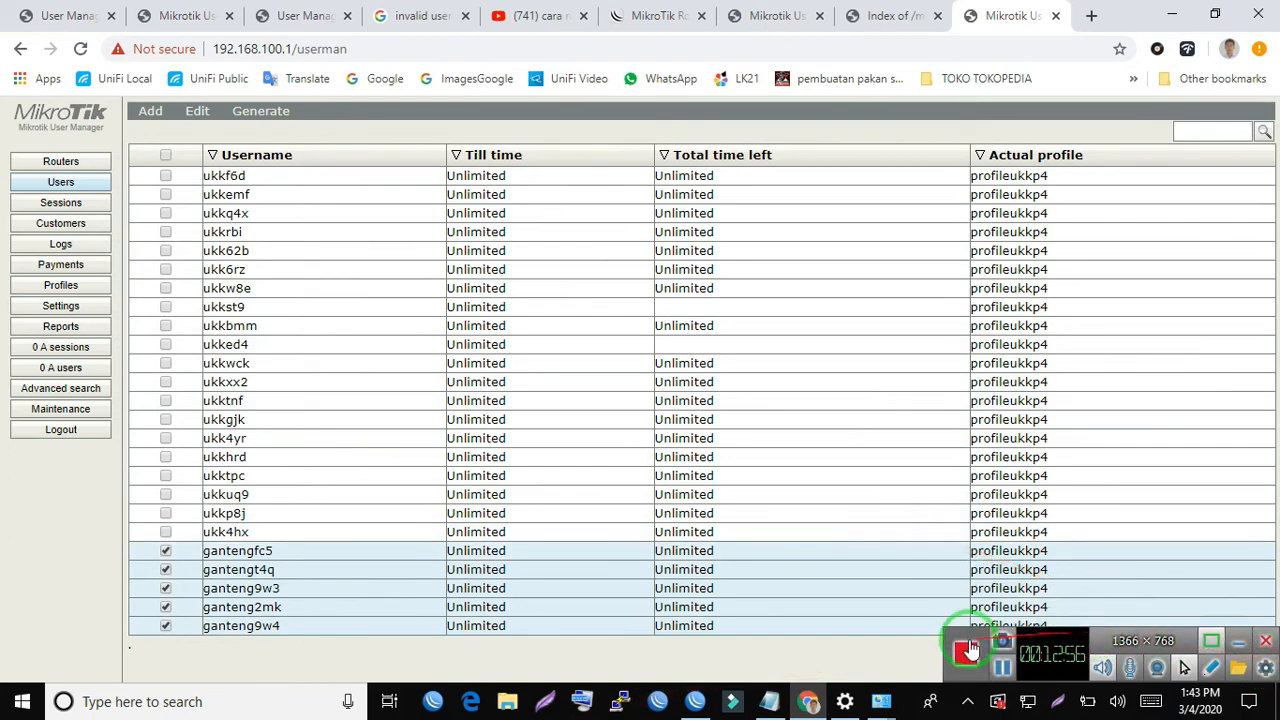
{"action": "left_click", "coordinate": [968, 648]}
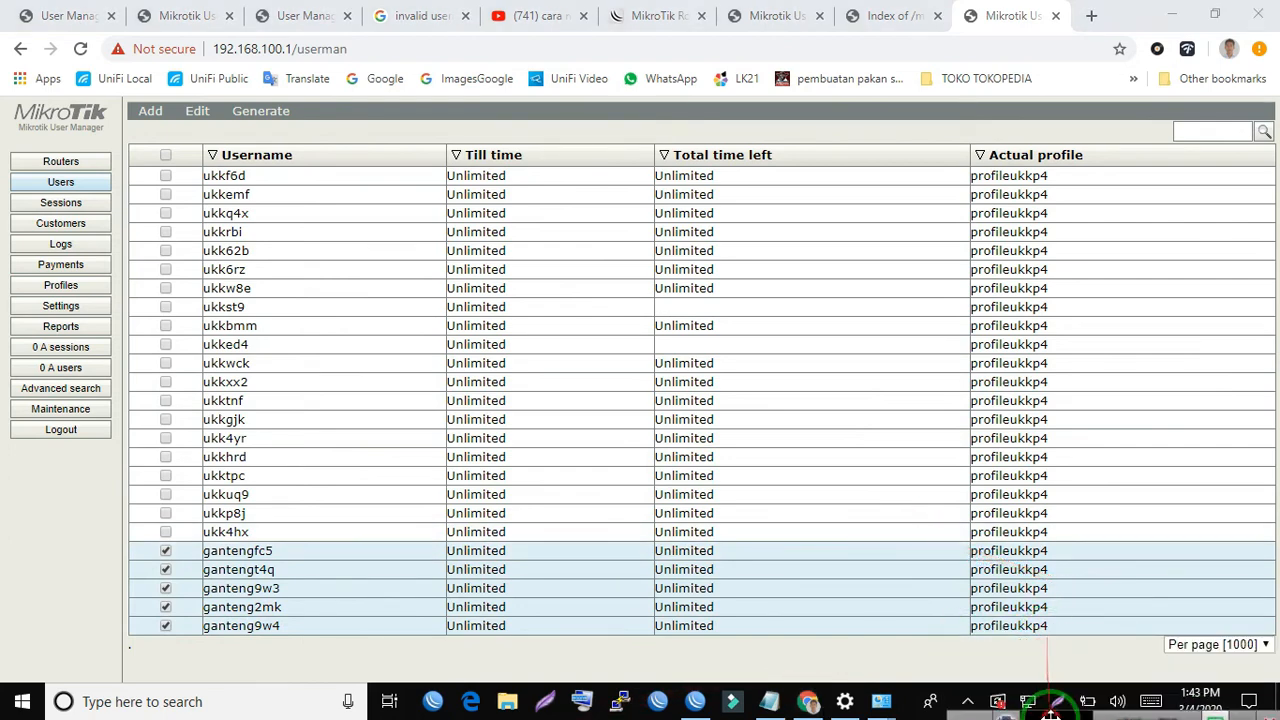
{"action": "left_click", "coordinate": [1211, 646]}
{"action": "left_click", "coordinate": [1208, 646]}
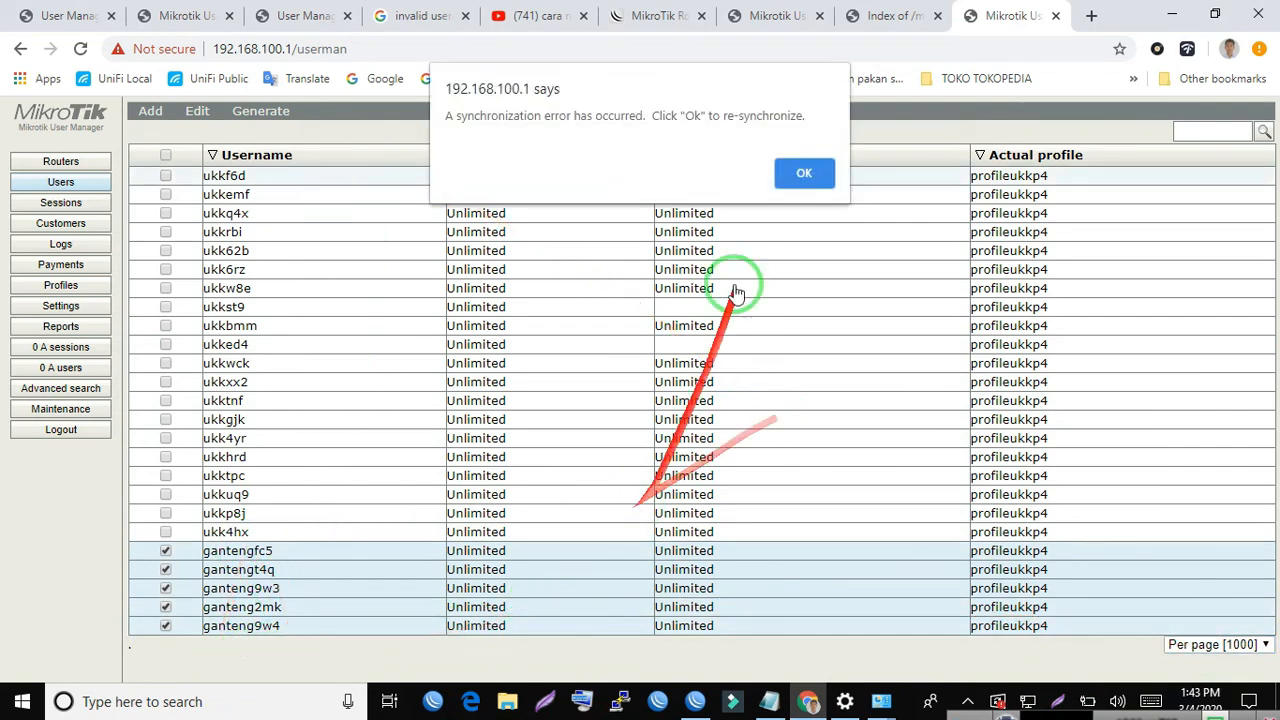
- Re-synchronize User Manager and review the router list's name, IP address and shared secret
{"action": "left_click", "coordinate": [797, 176]}
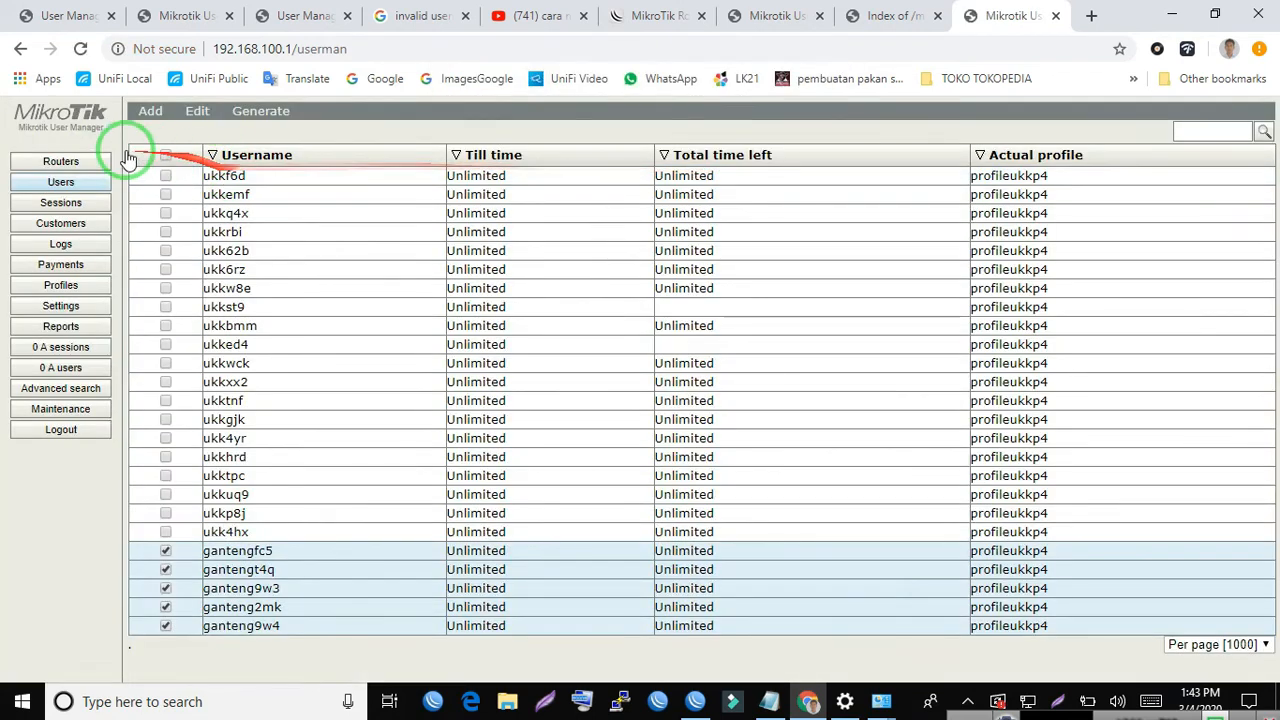
{"action": "left_click", "coordinate": [62, 164]}
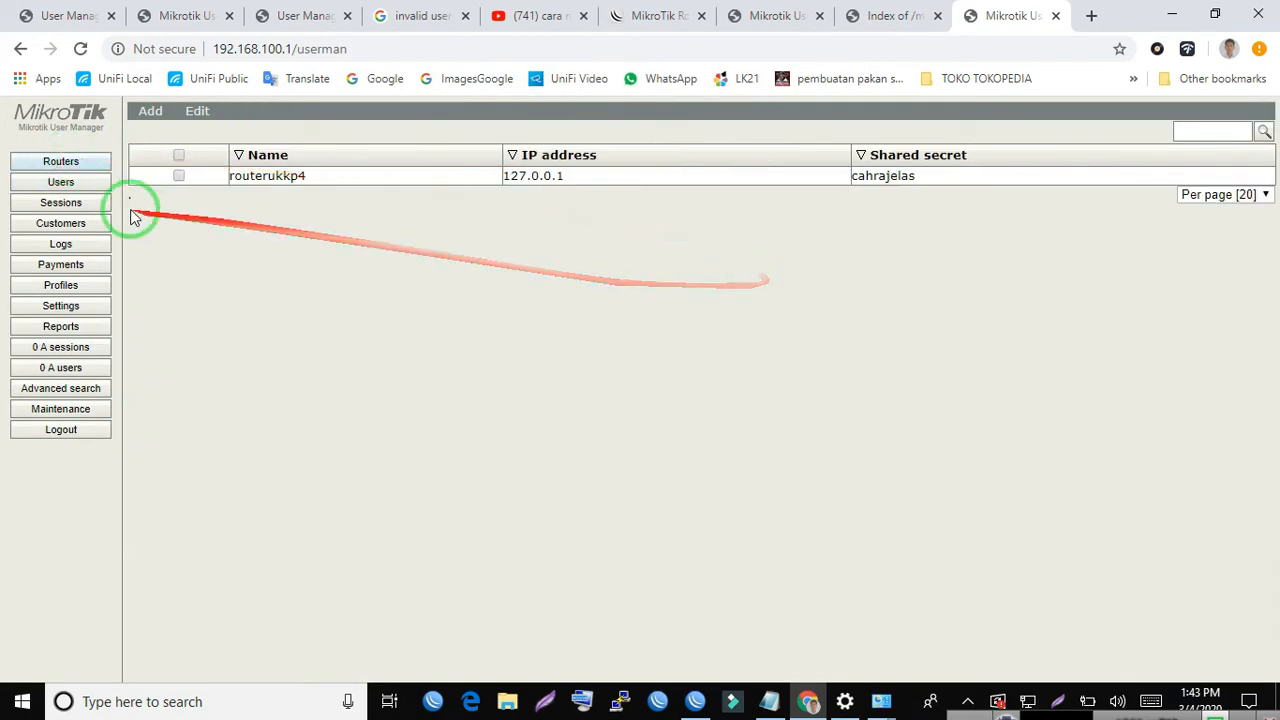
{"action": "left_click_drag", "start_coordinate": [483, 306], "coordinate": [943, 297]}
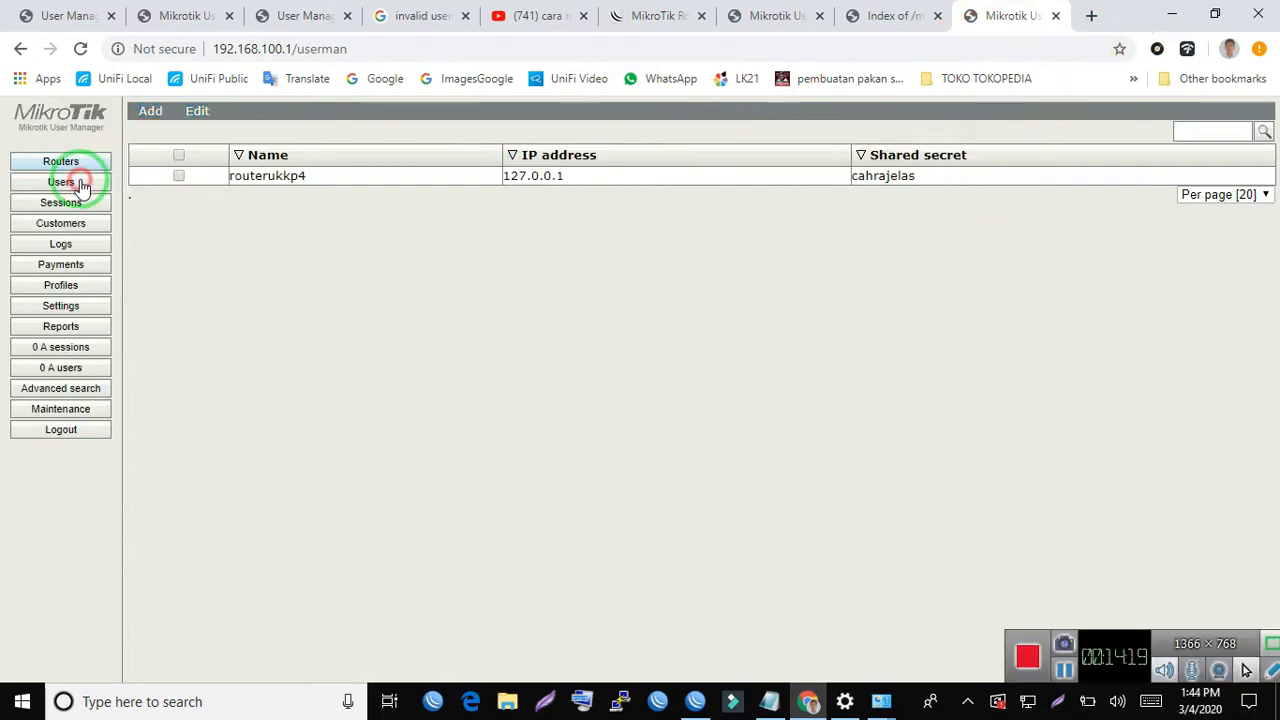
- Return to the user list, open the details of user ukk4yr and move them aside to read the login credentials
{"action": "left_click", "coordinate": [82, 186]}
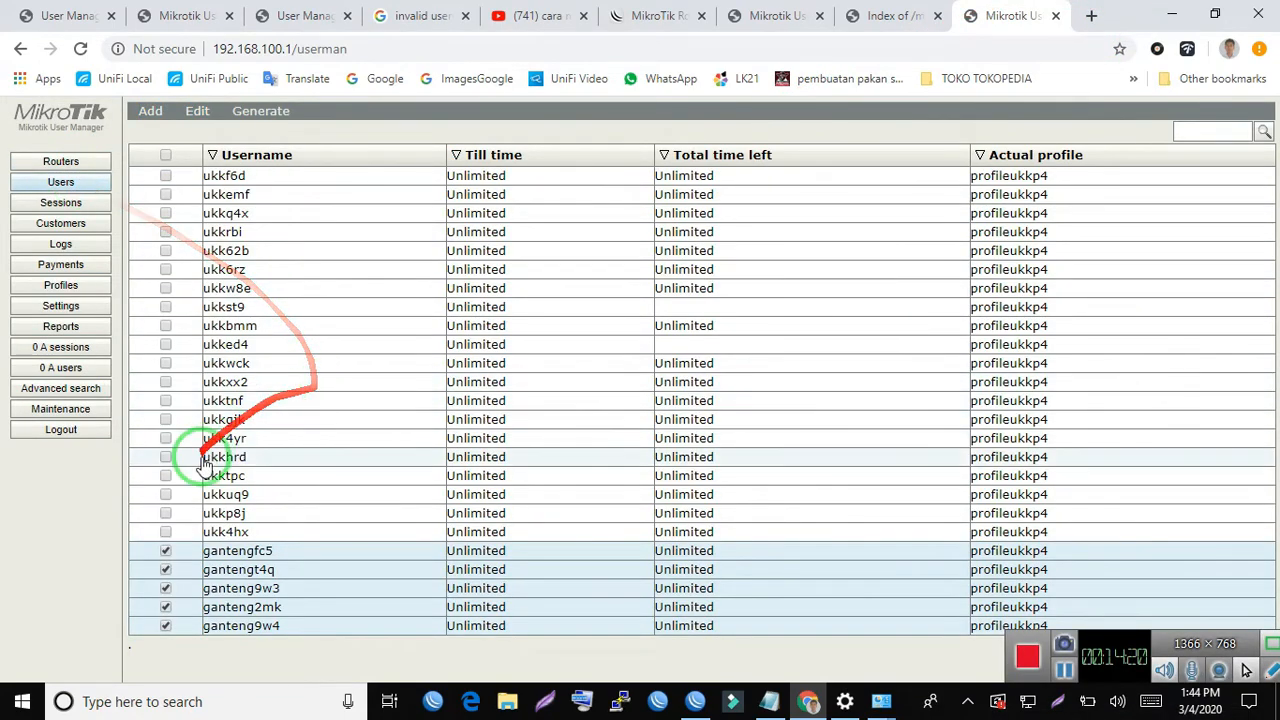
{"action": "left_click", "coordinate": [230, 443]}
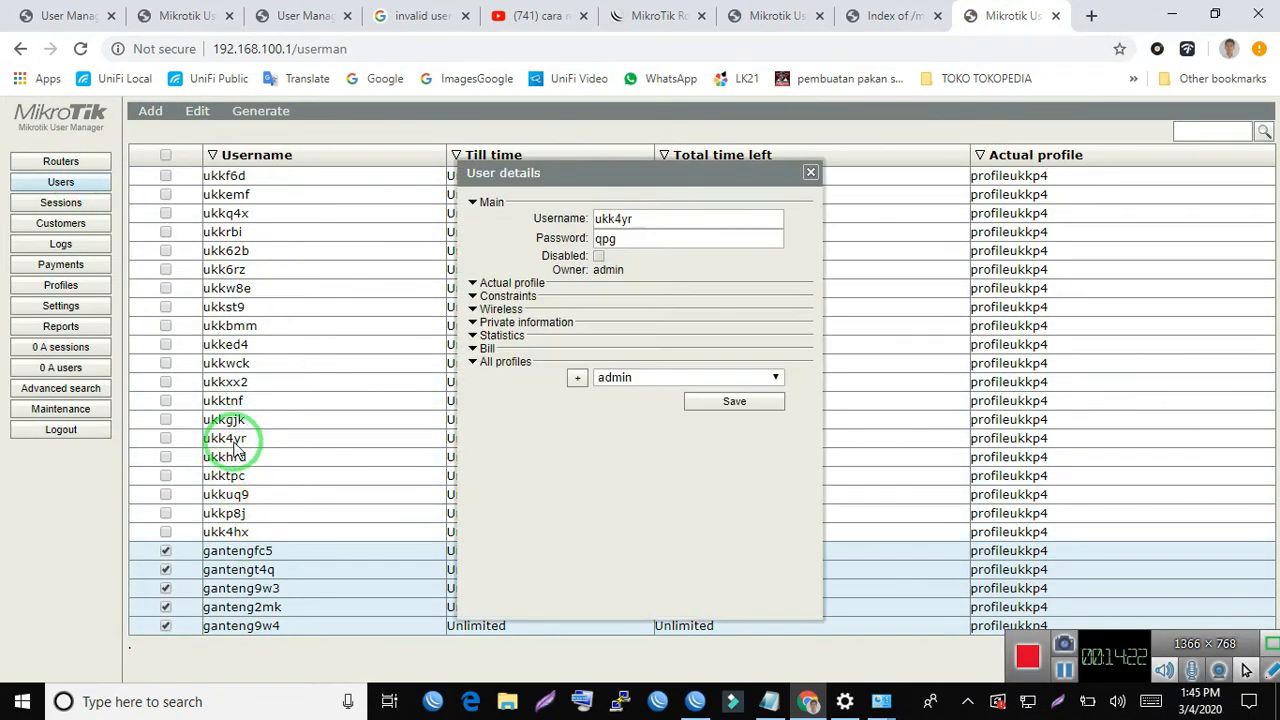
{"action": "left_click_drag", "start_coordinate": [586, 162], "coordinate": [257, 161]}
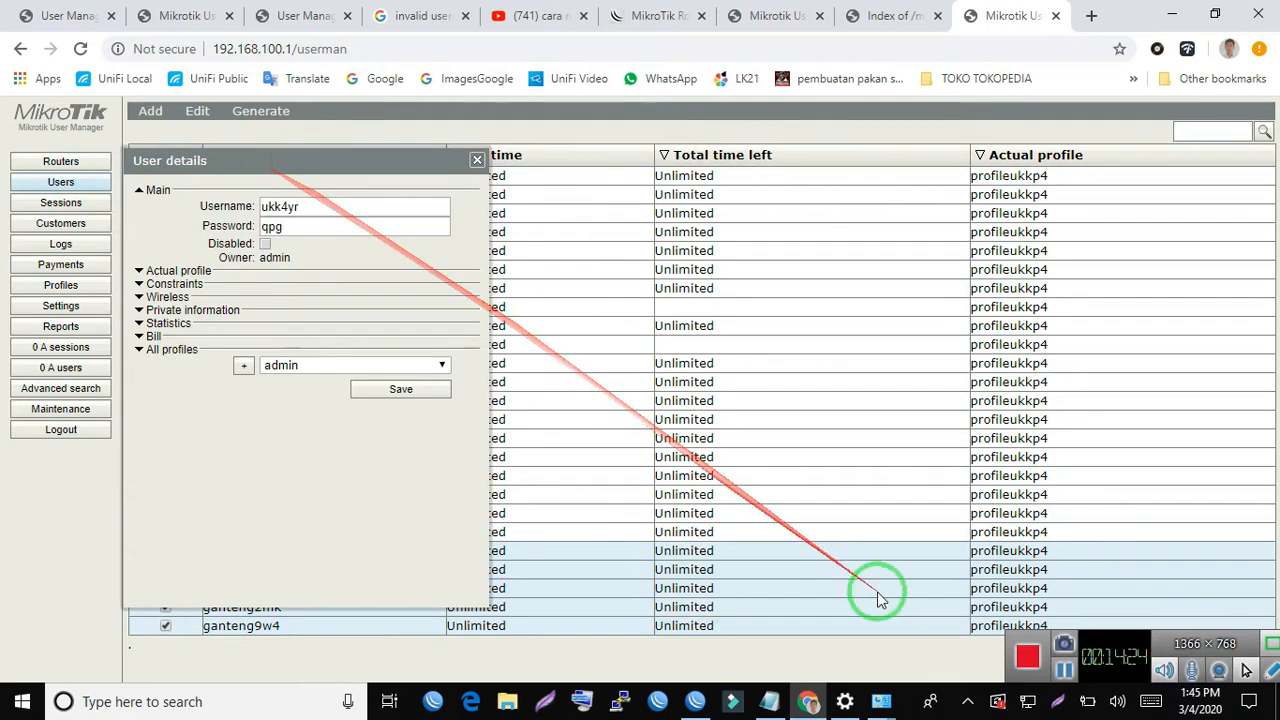
- Switch to the Network Connections window and disable the Ethernet adapter
{"action": "mouse_move", "coordinate": [880, 700]}
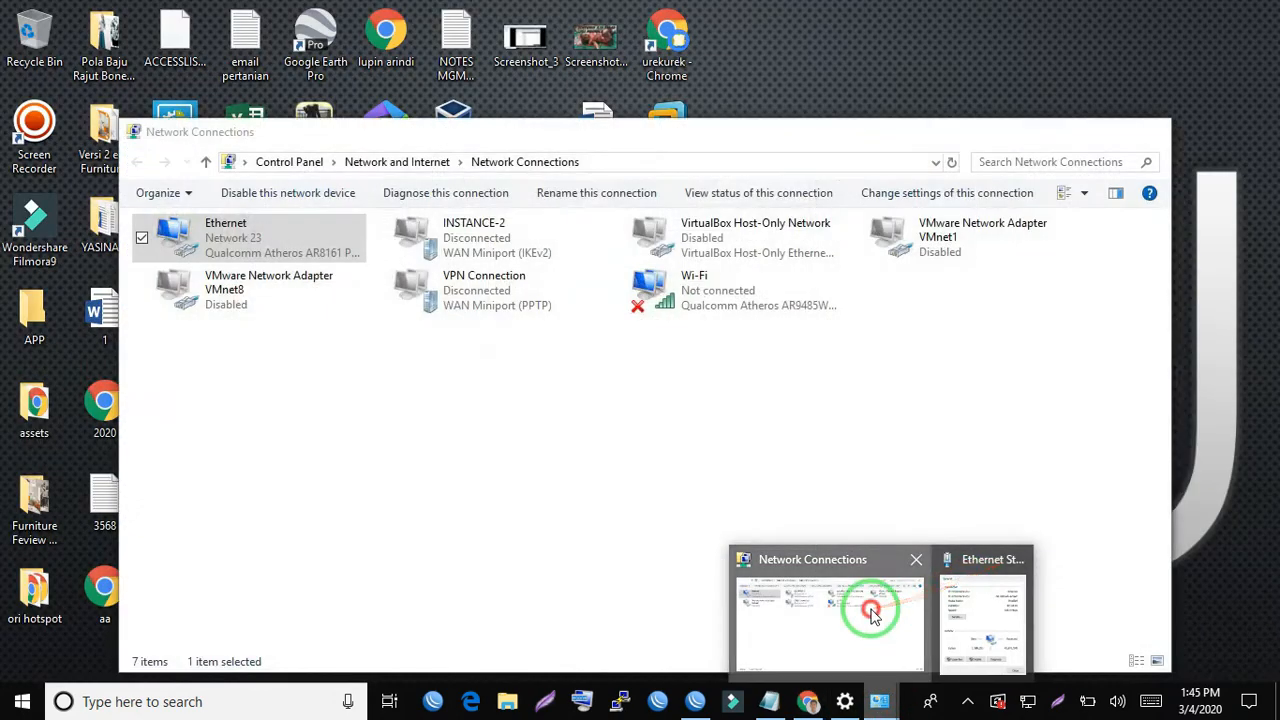
{"action": "left_click", "coordinate": [862, 608]}
{"action": "right_click", "coordinate": [330, 240]}
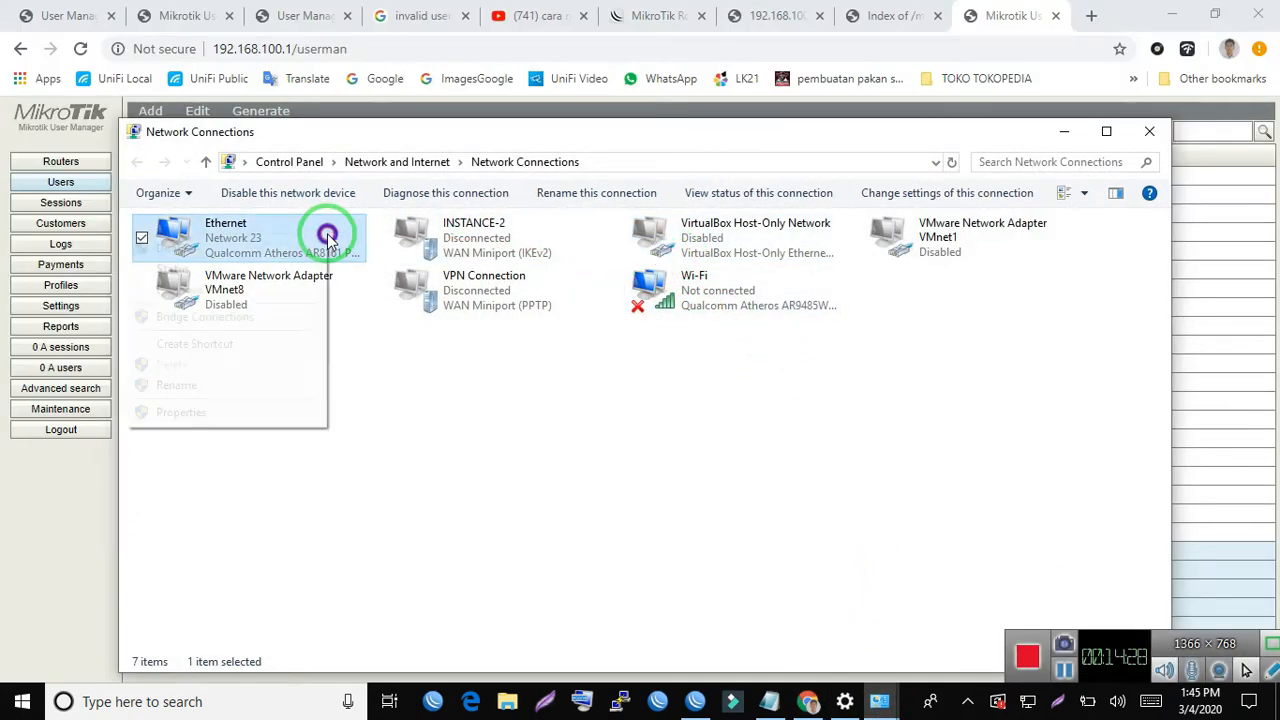
{"action": "left_click", "coordinate": [305, 249]}
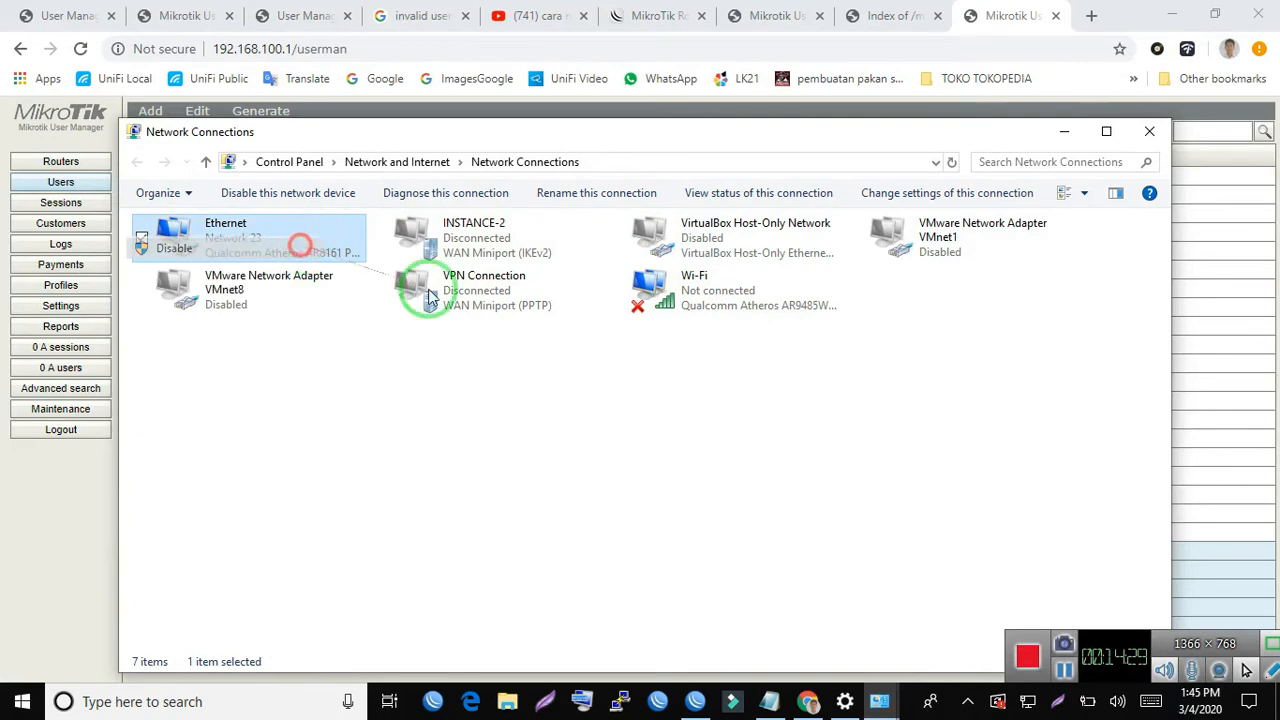
- Browse the available Wi-Fi networks and connect to the open network ganteng@gw
{"action": "left_click", "coordinate": [1028, 701]}
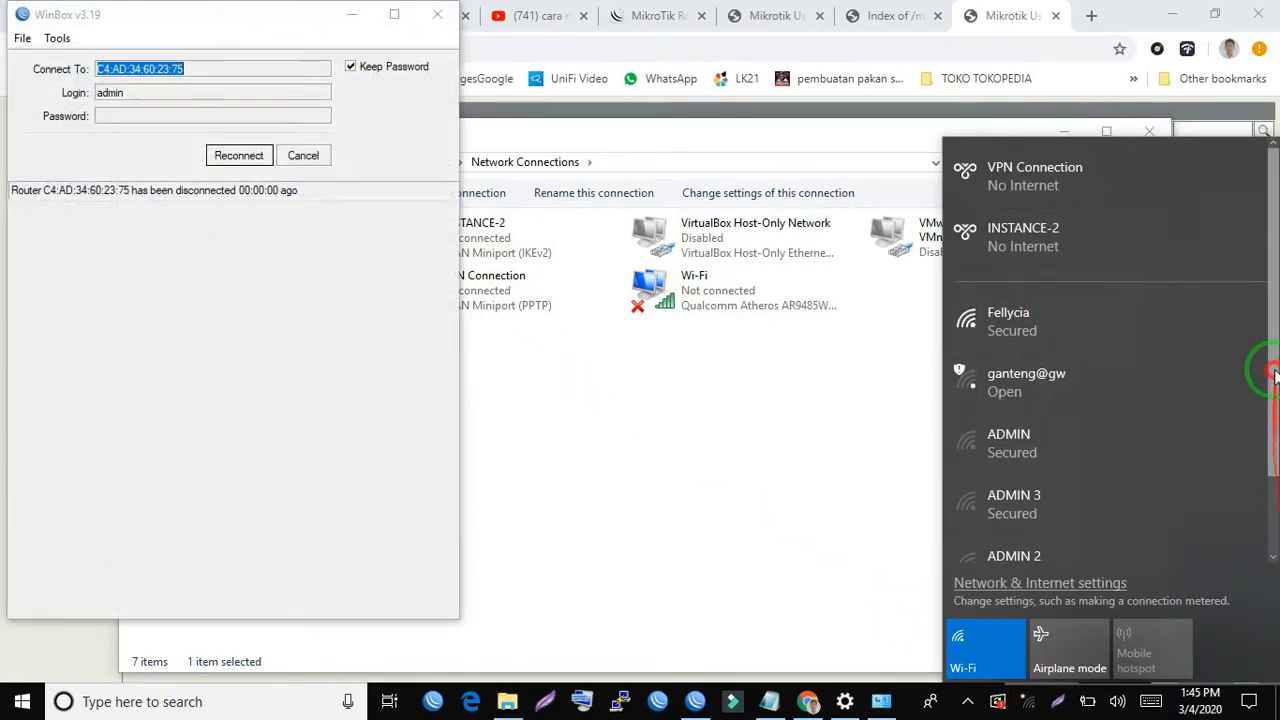
{"action": "left_click_drag", "start_coordinate": [1272, 371], "coordinate": [1272, 543]}
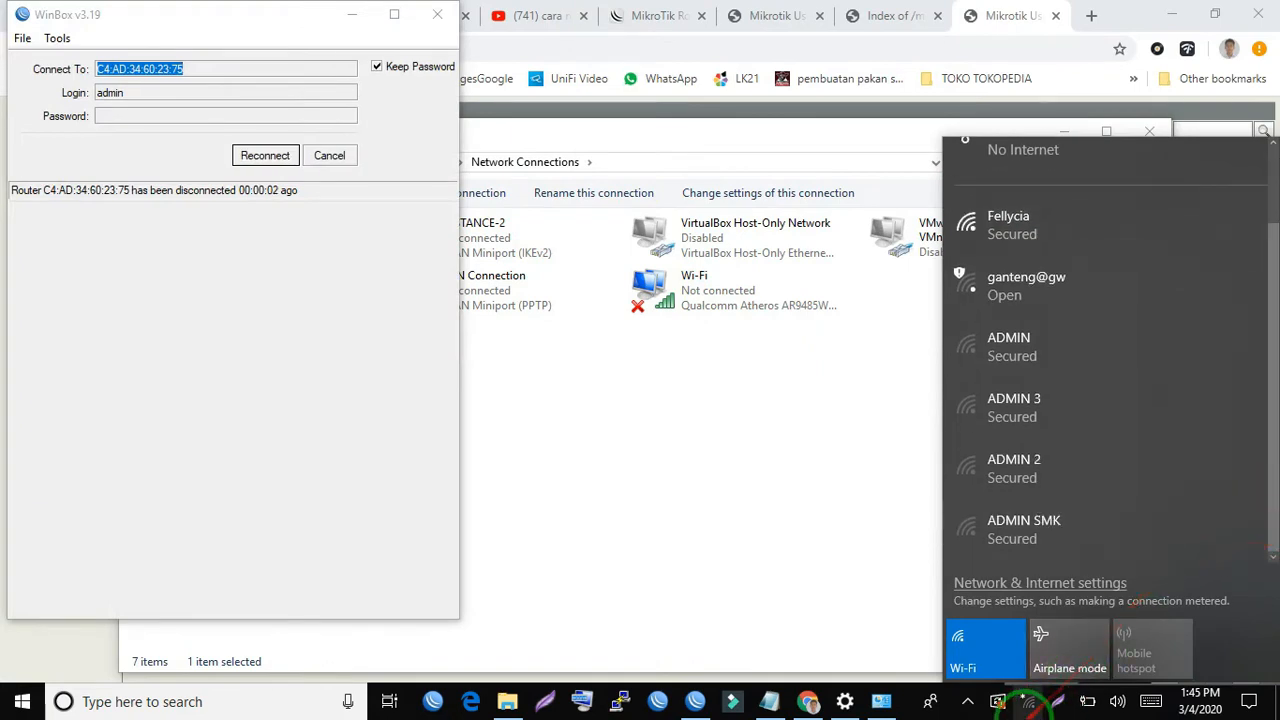
{"action": "left_click", "coordinate": [1028, 701]}
{"action": "left_click", "coordinate": [1028, 701]}
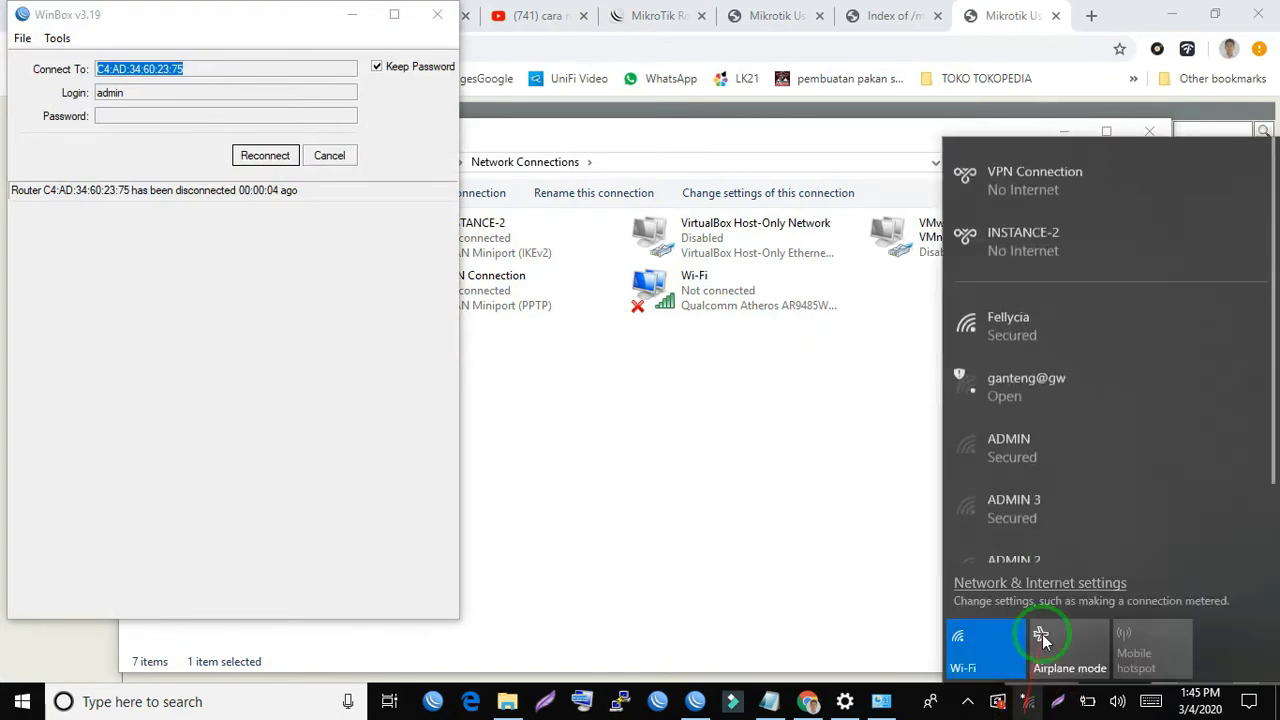
{"action": "left_click", "coordinate": [1150, 377]}
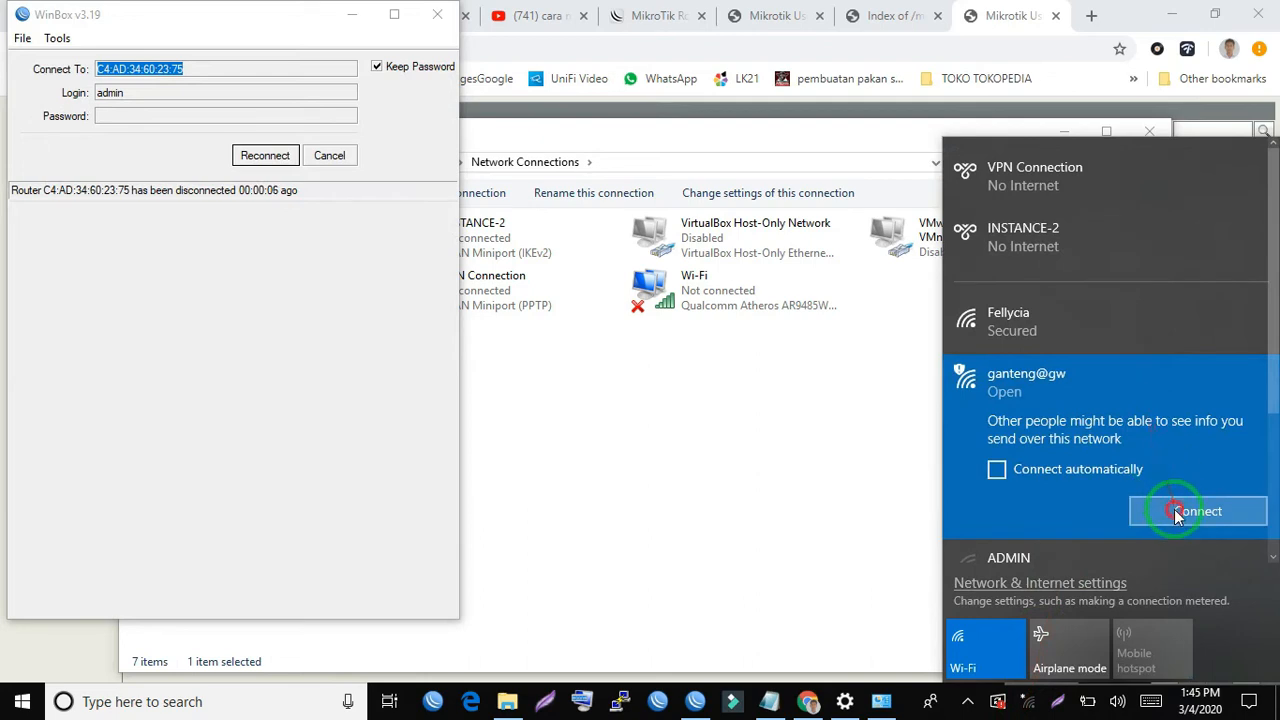
{"action": "left_click", "coordinate": [1174, 509]}
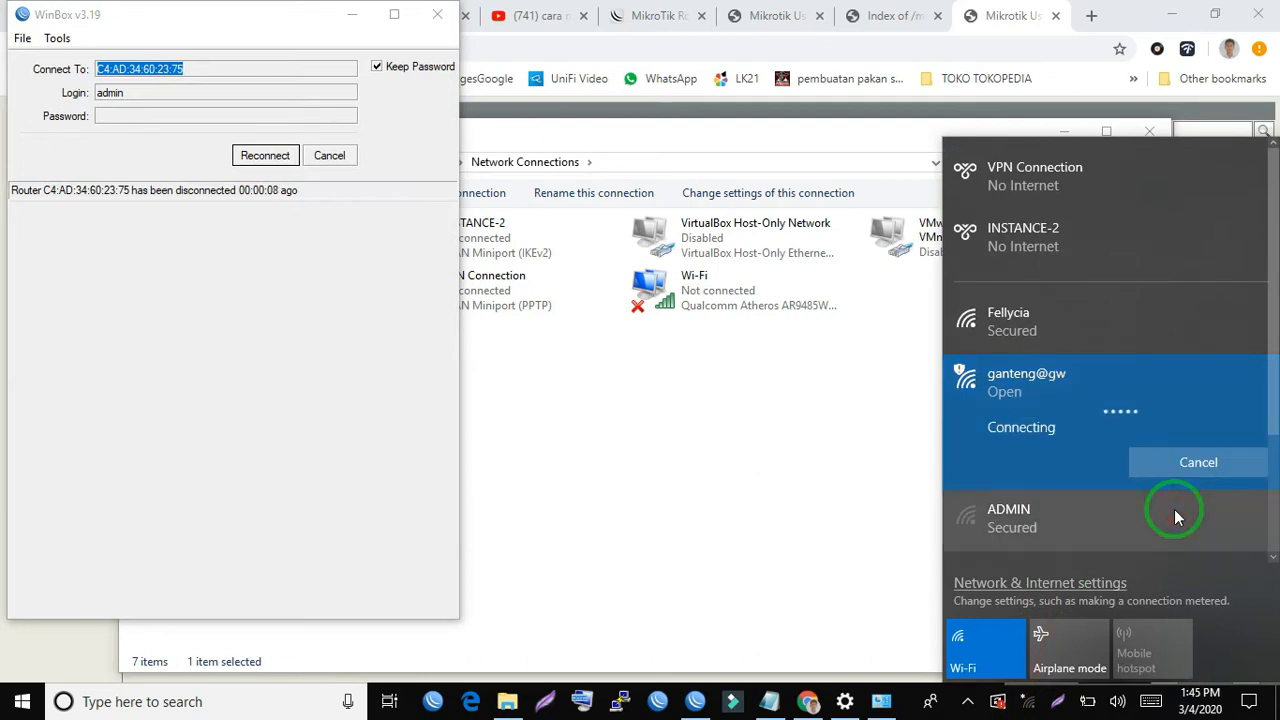
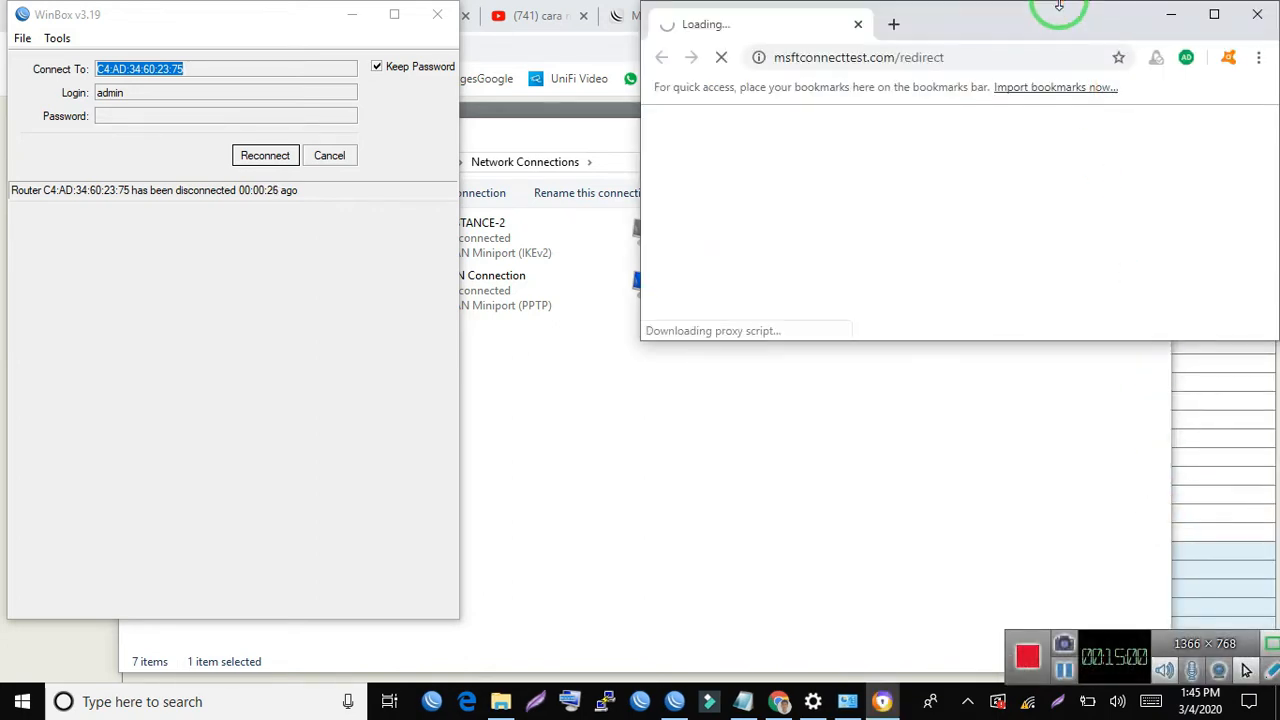
- Close the disconnected WinBox window and open google.com in a new browser tab to test the hotspot's internet access
{"action": "left_click", "coordinate": [434, 18]}
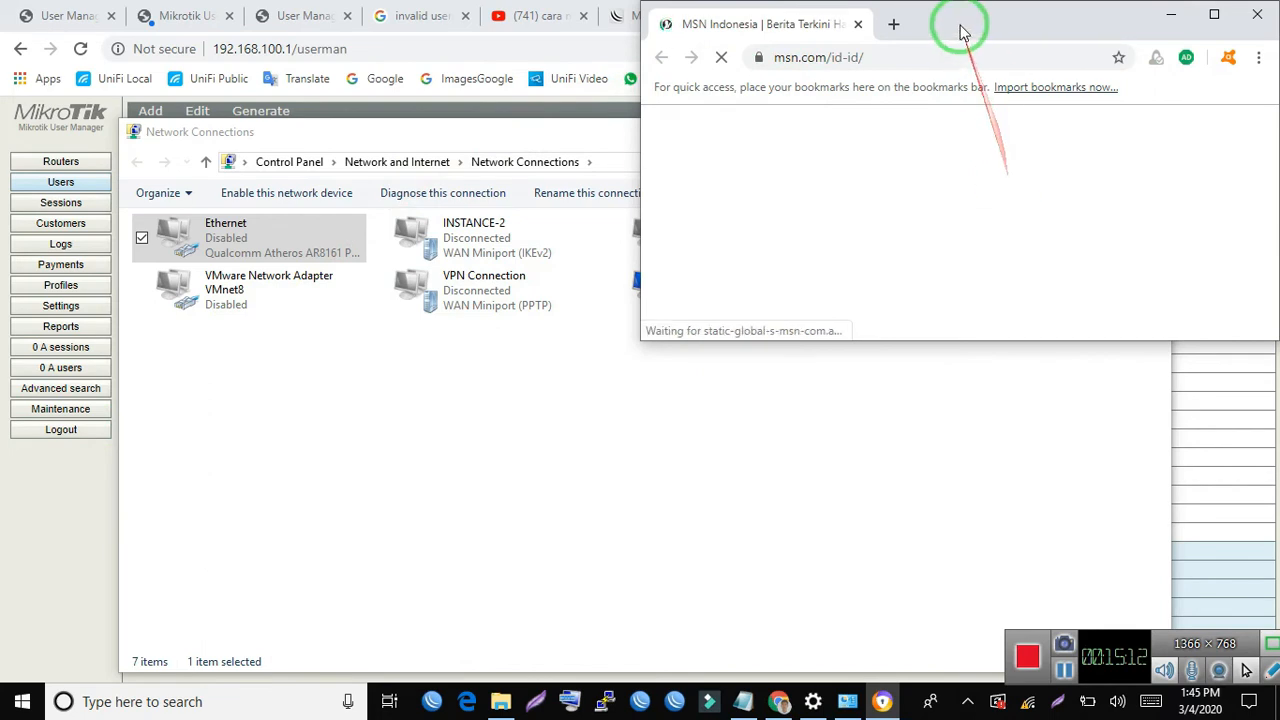
{"action": "left_click", "coordinate": [893, 24]}
{"action": "type", "text": "go"}
{"action": "key", "text": "Return"}
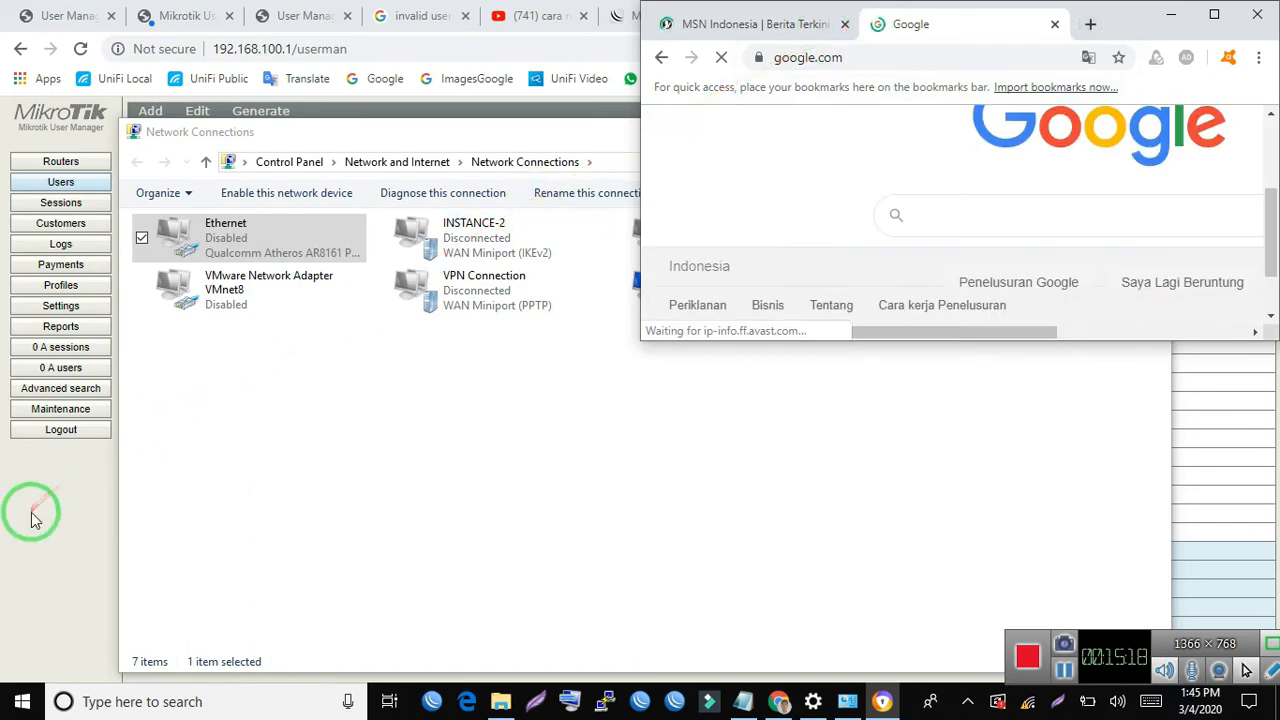
{"action": "left_click", "coordinate": [747, 177]}
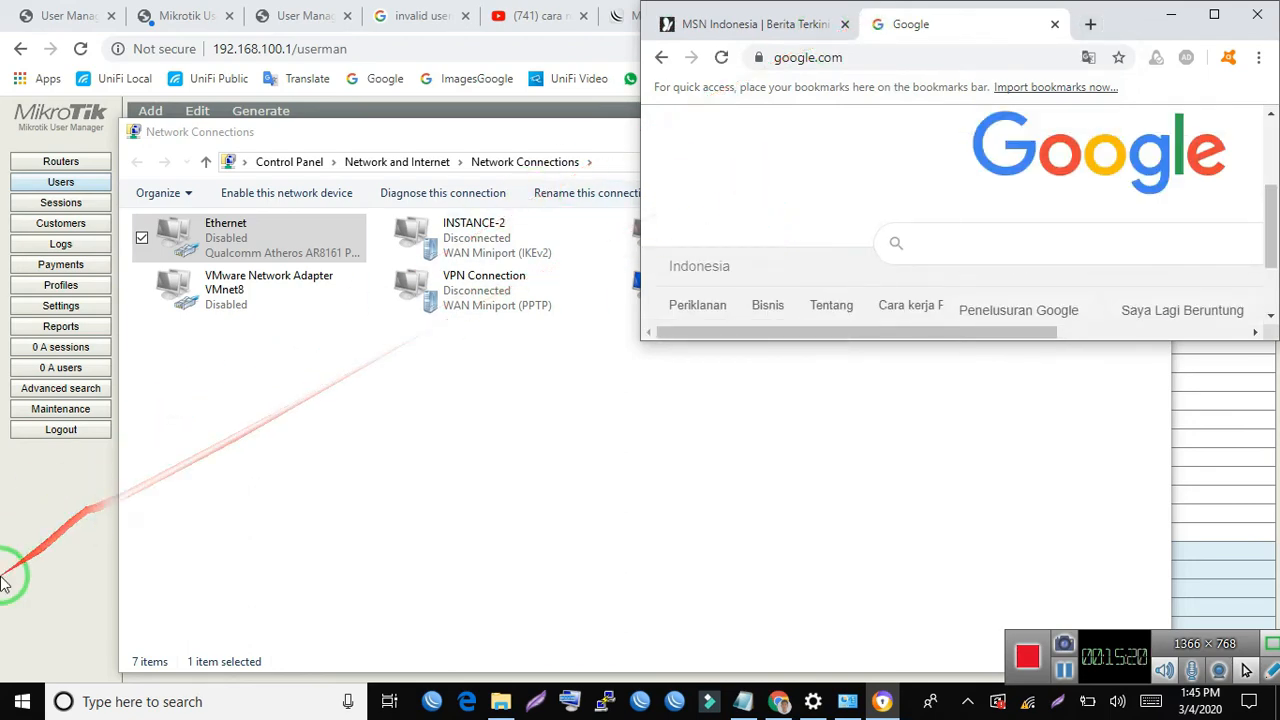
- Return to the User Manager page, re-synchronize it and close the details of user ukk4yr
{"action": "left_click", "coordinate": [14, 557]}
{"action": "left_click", "coordinate": [484, 157]}
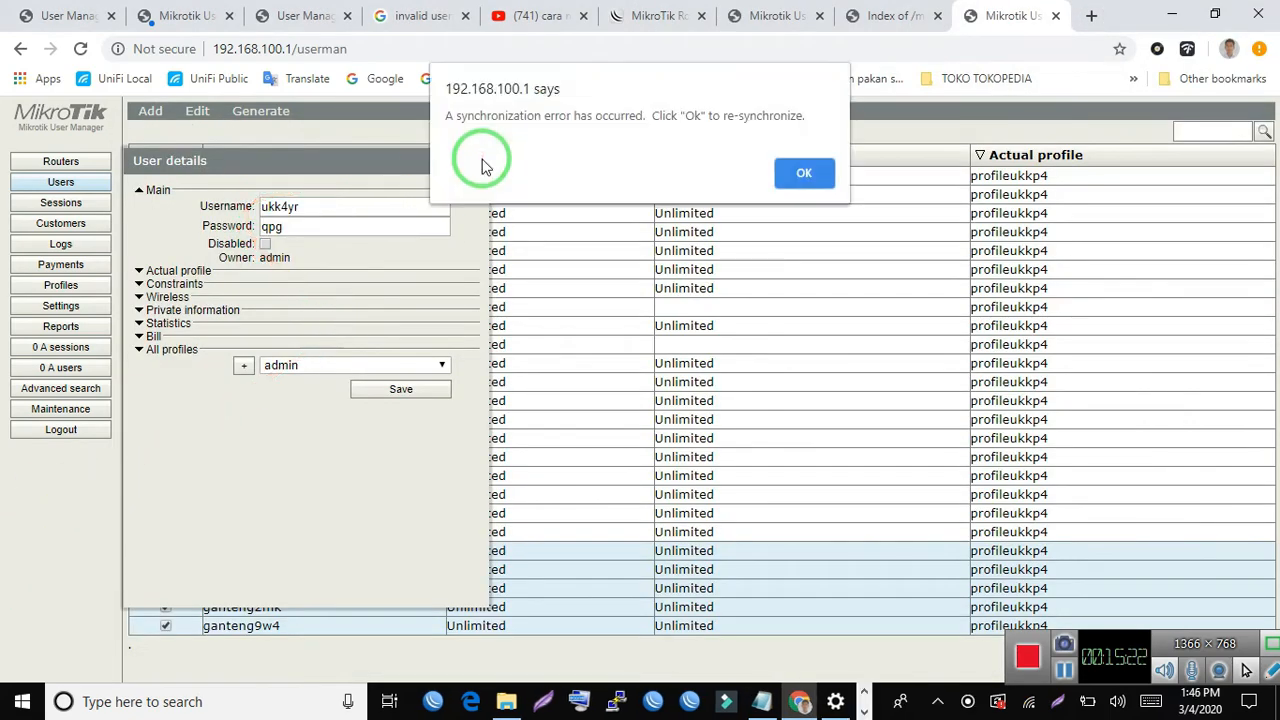
{"action": "left_click", "coordinate": [806, 170]}
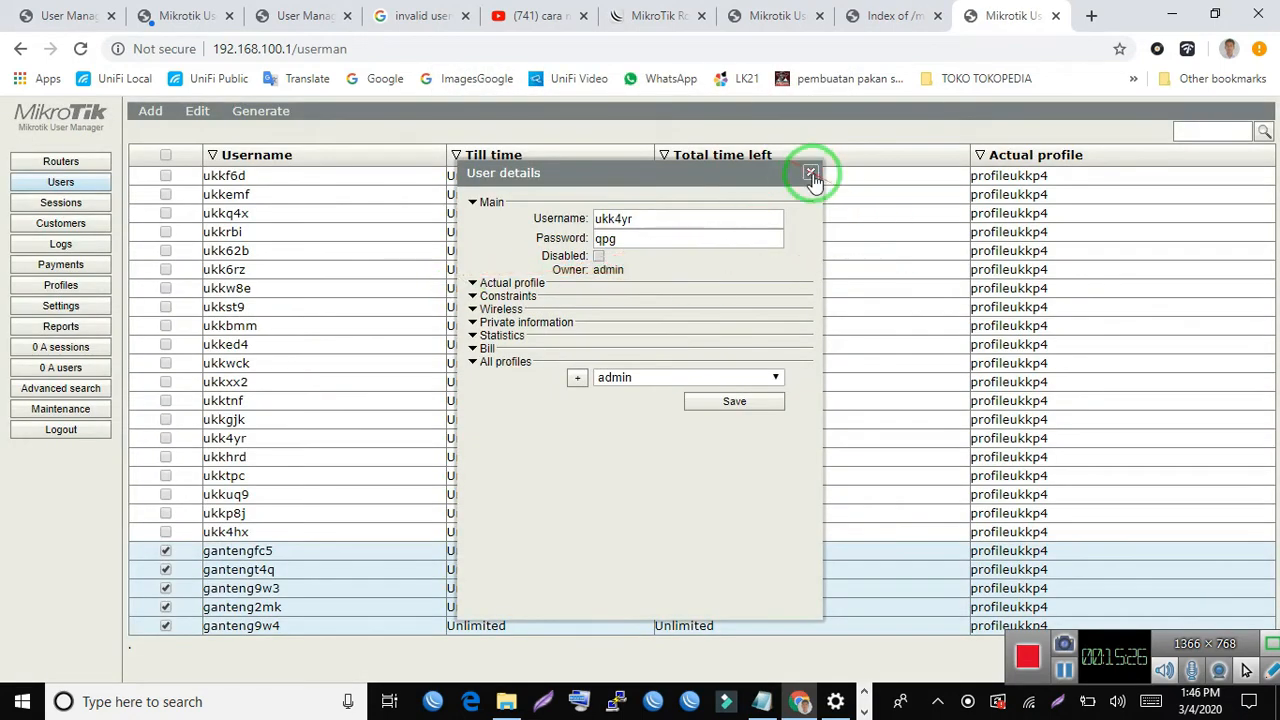
{"action": "left_click", "coordinate": [811, 175]}
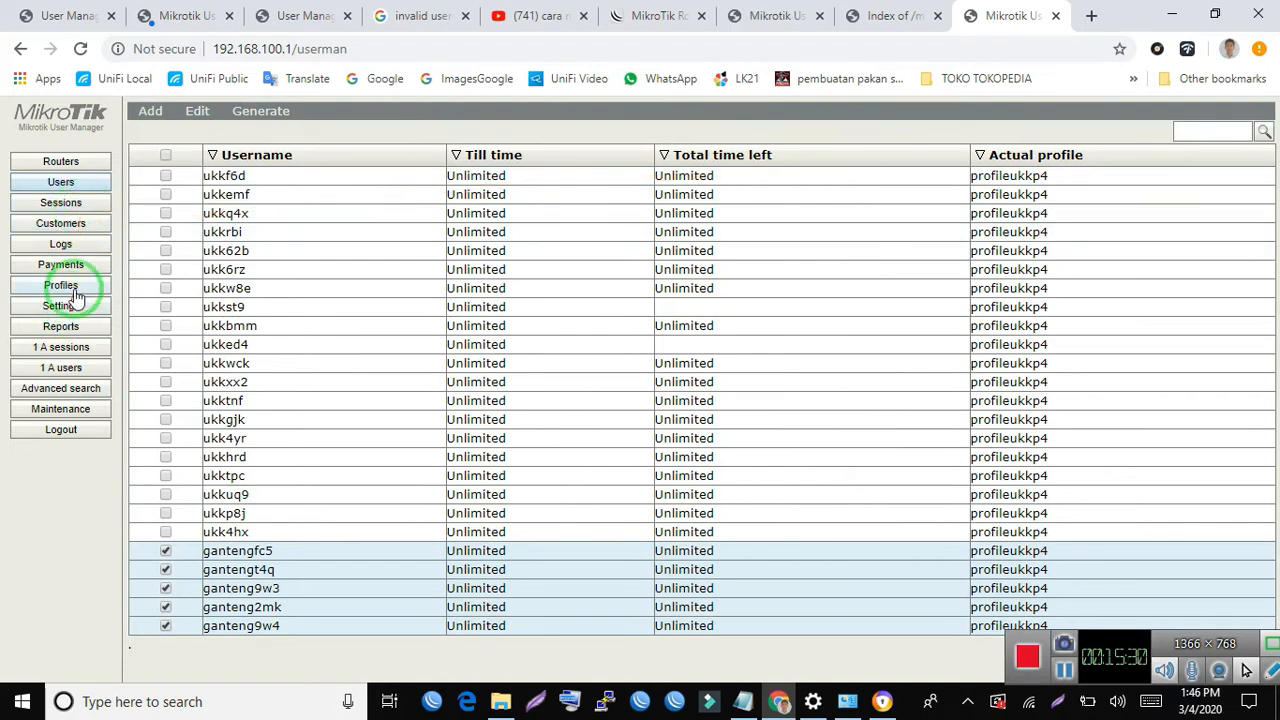
- Re-synchronize User Manager and list the active users to see who is logged in
{"action": "left_click", "coordinate": [73, 372]}
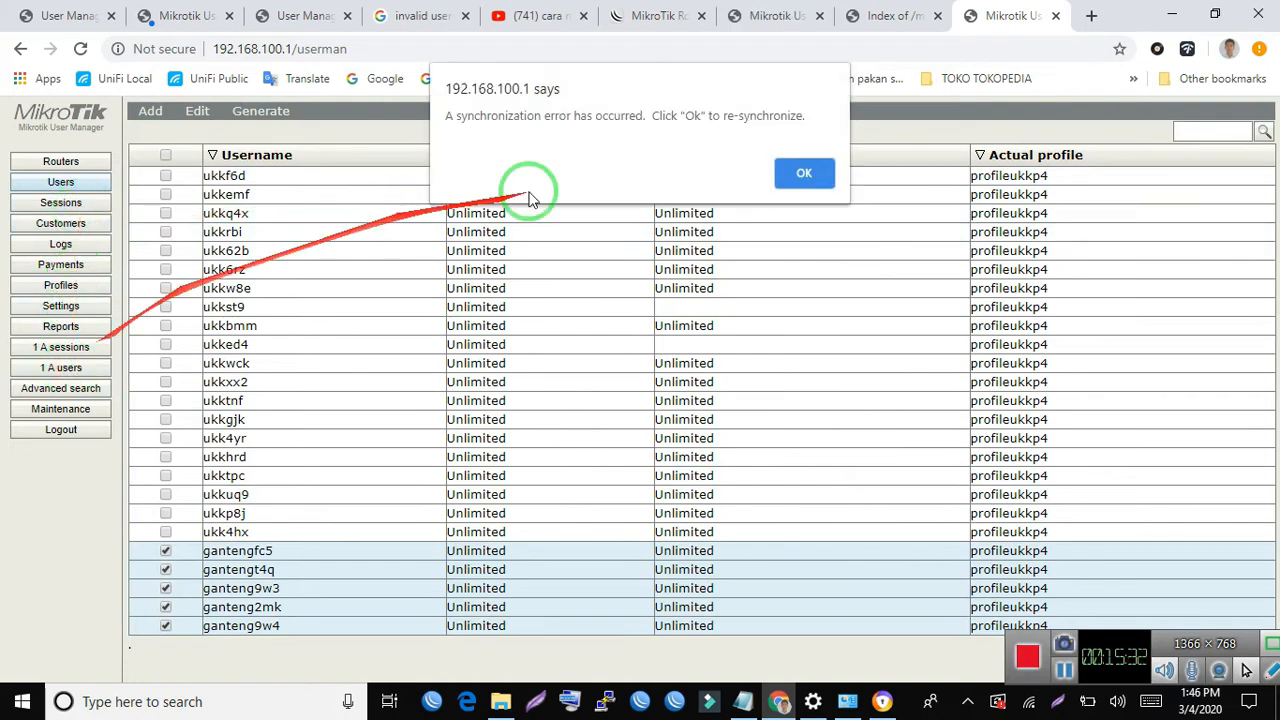
{"action": "left_click", "coordinate": [793, 170]}
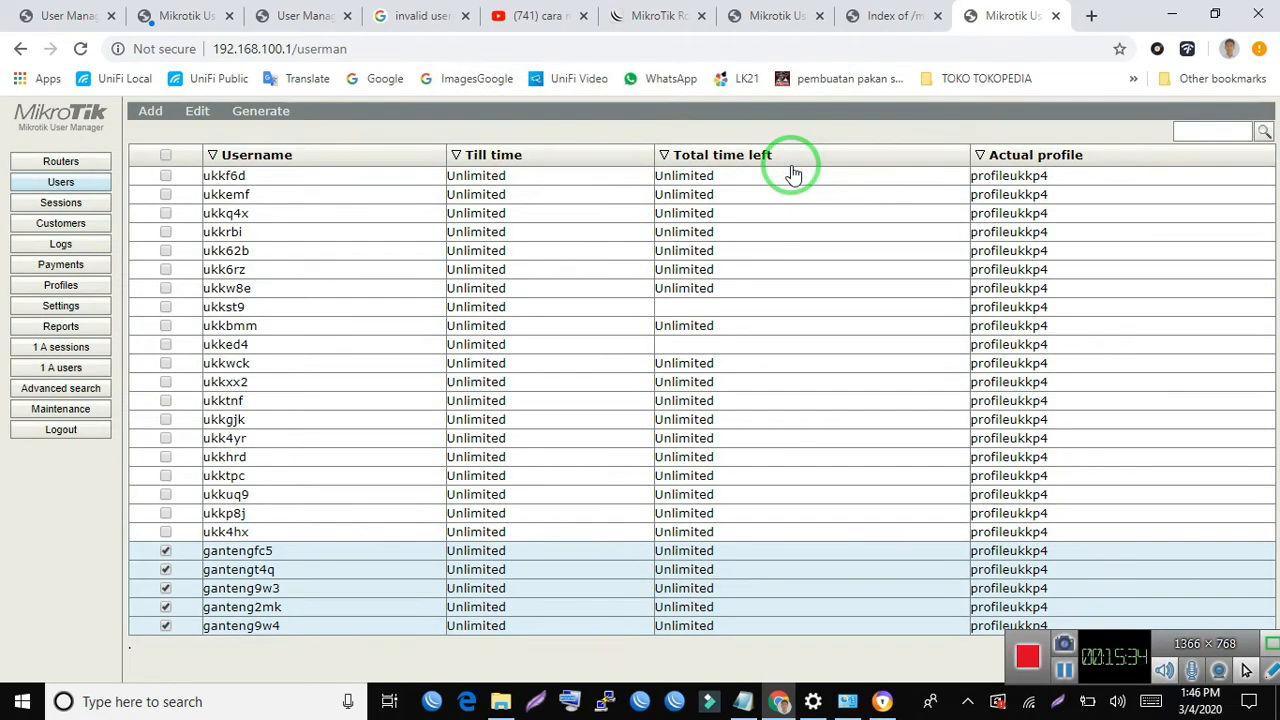
{"action": "left_click", "coordinate": [70, 368]}
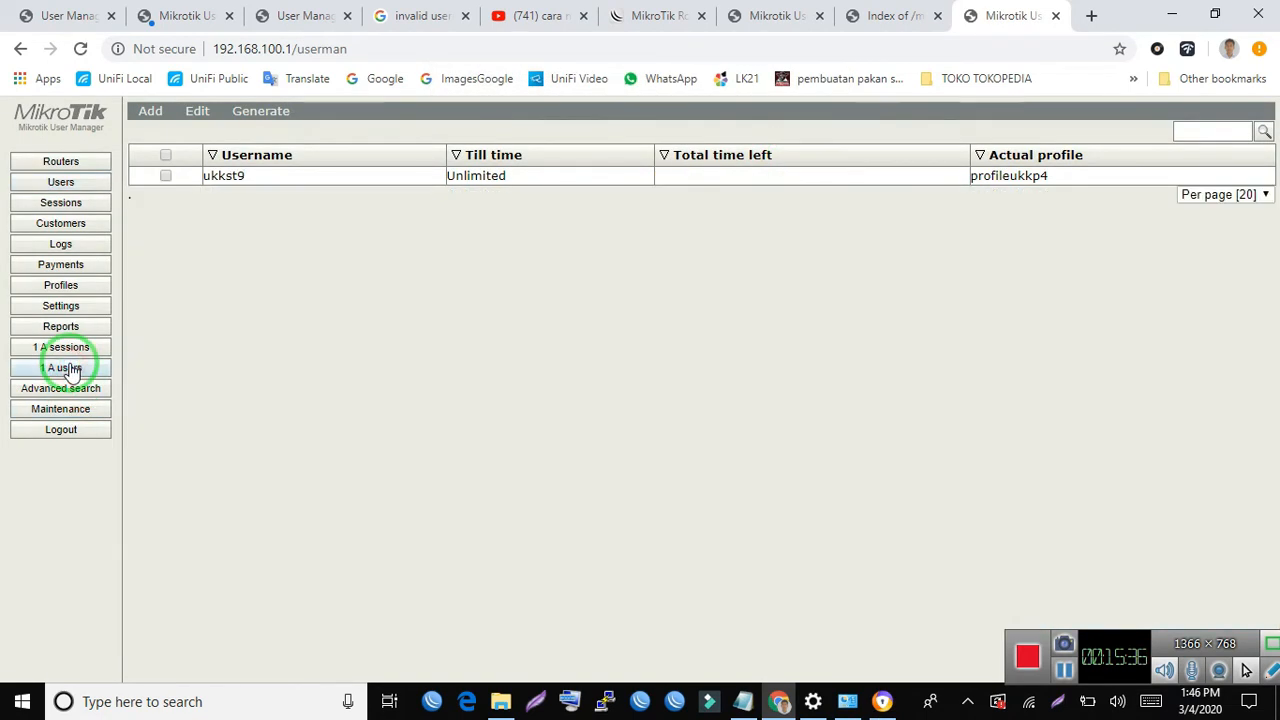
{"action": "left_click", "coordinate": [667, 375]}
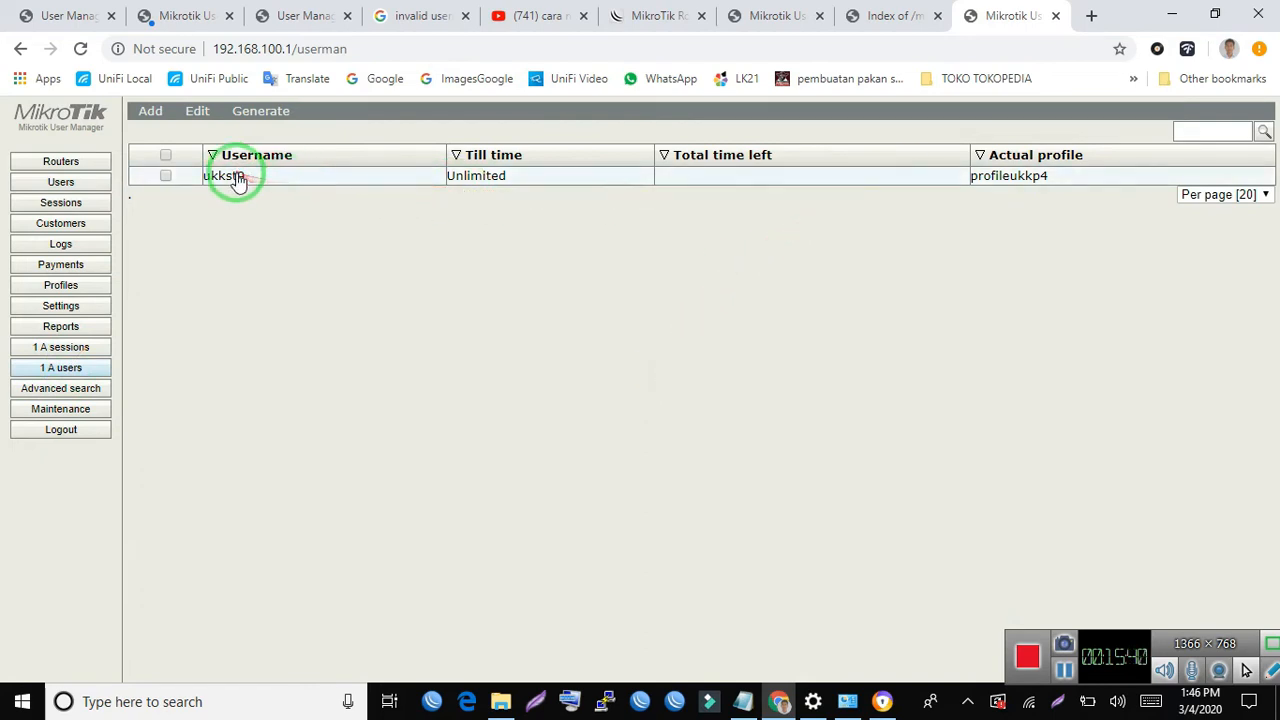
{"action": "left_click", "coordinate": [508, 334]}
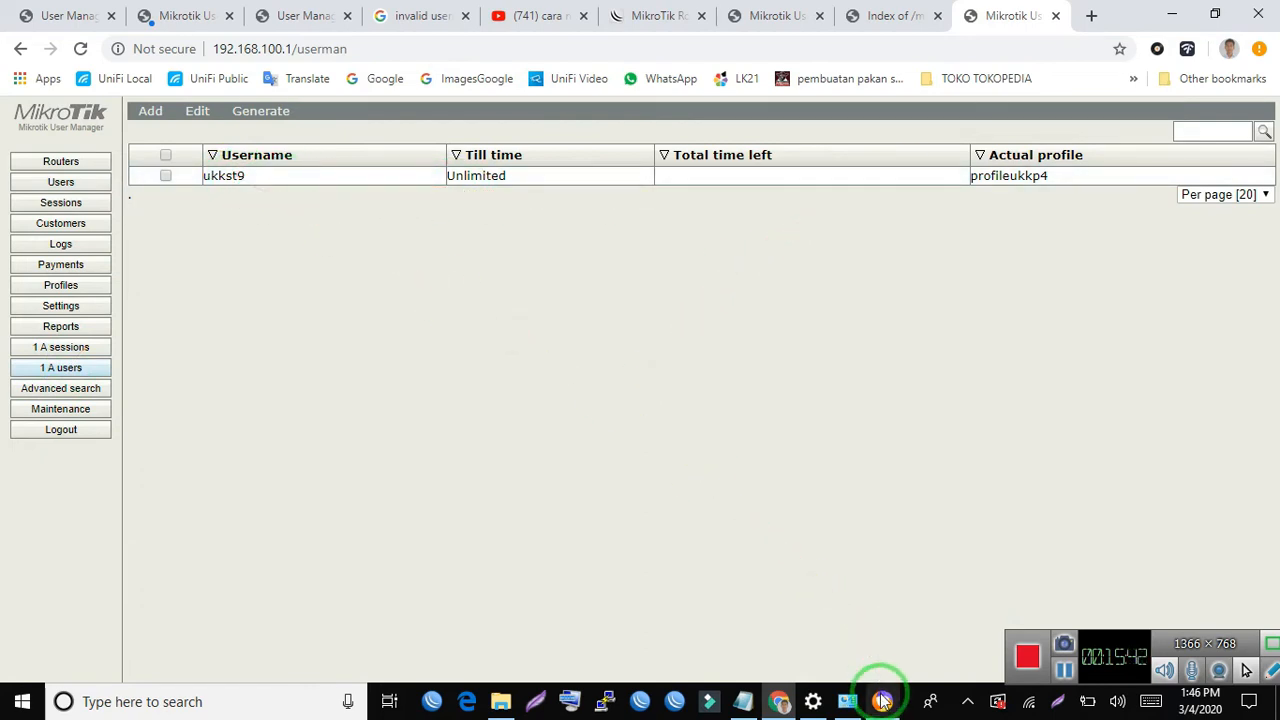
- Switch to Network Connections, disable the Wi-Fi adapter and enable the Ethernet adapter, with the window moved aside
{"action": "left_click", "coordinate": [850, 704]}
{"action": "left_click", "coordinate": [529, 323]}
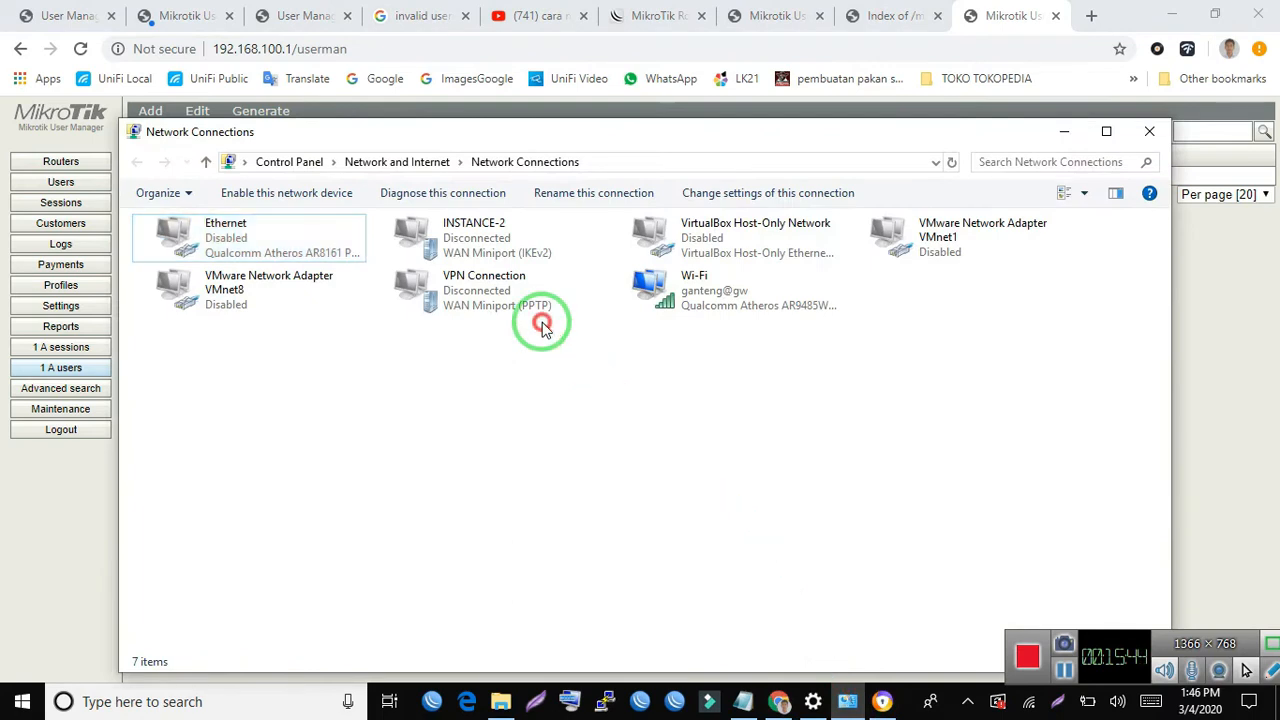
{"action": "left_click", "coordinate": [716, 310]}
{"action": "right_click", "coordinate": [716, 310]}
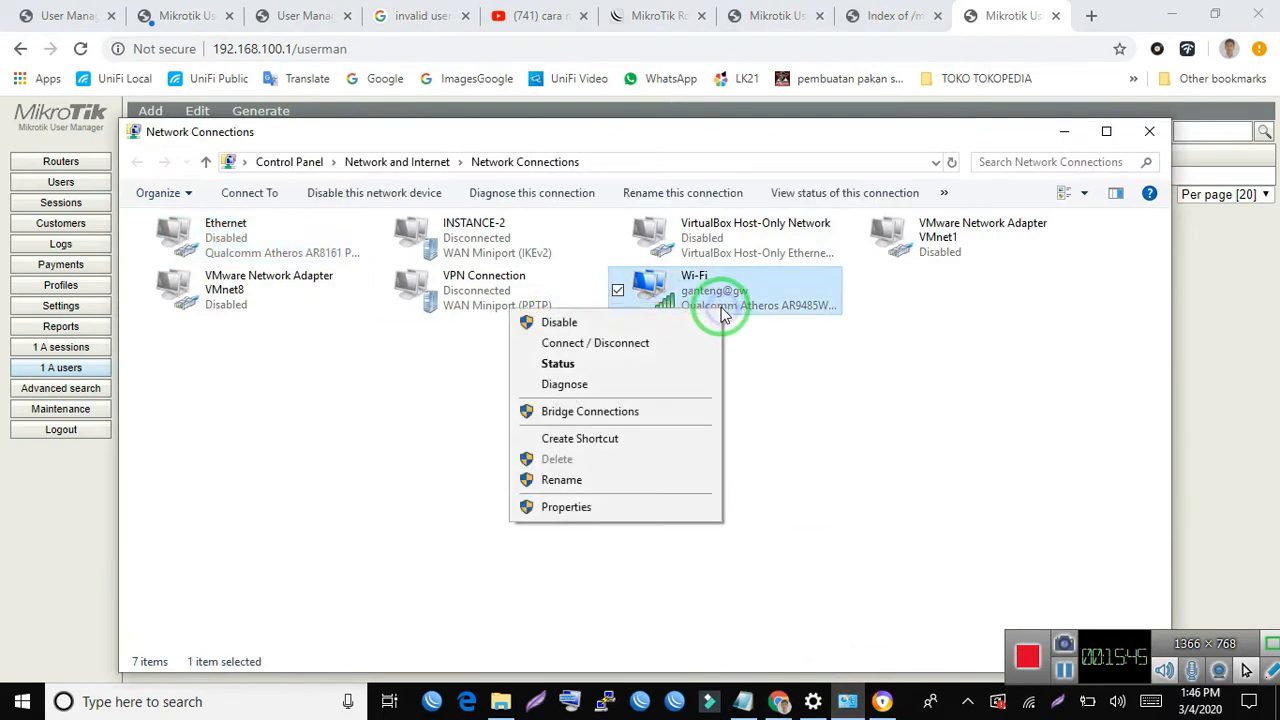
{"action": "left_click", "coordinate": [660, 325]}
{"action": "double_click", "coordinate": [286, 220]}
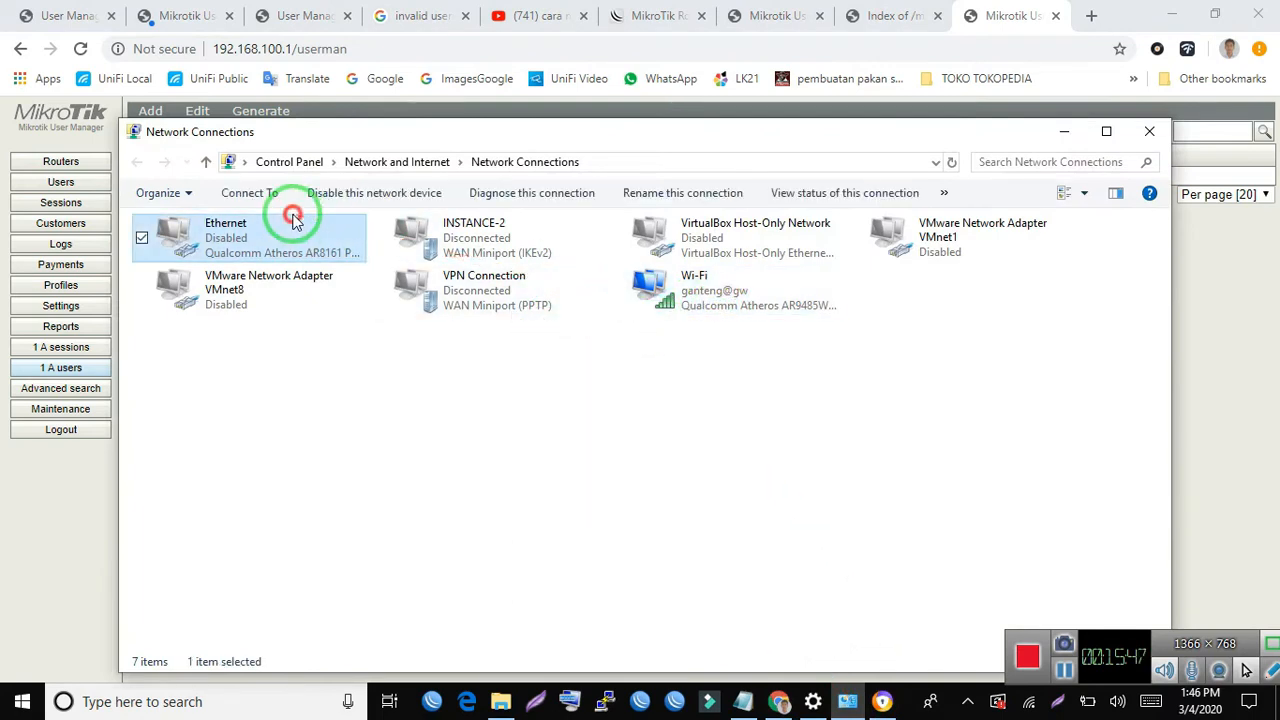
{"action": "left_click", "coordinate": [352, 449]}
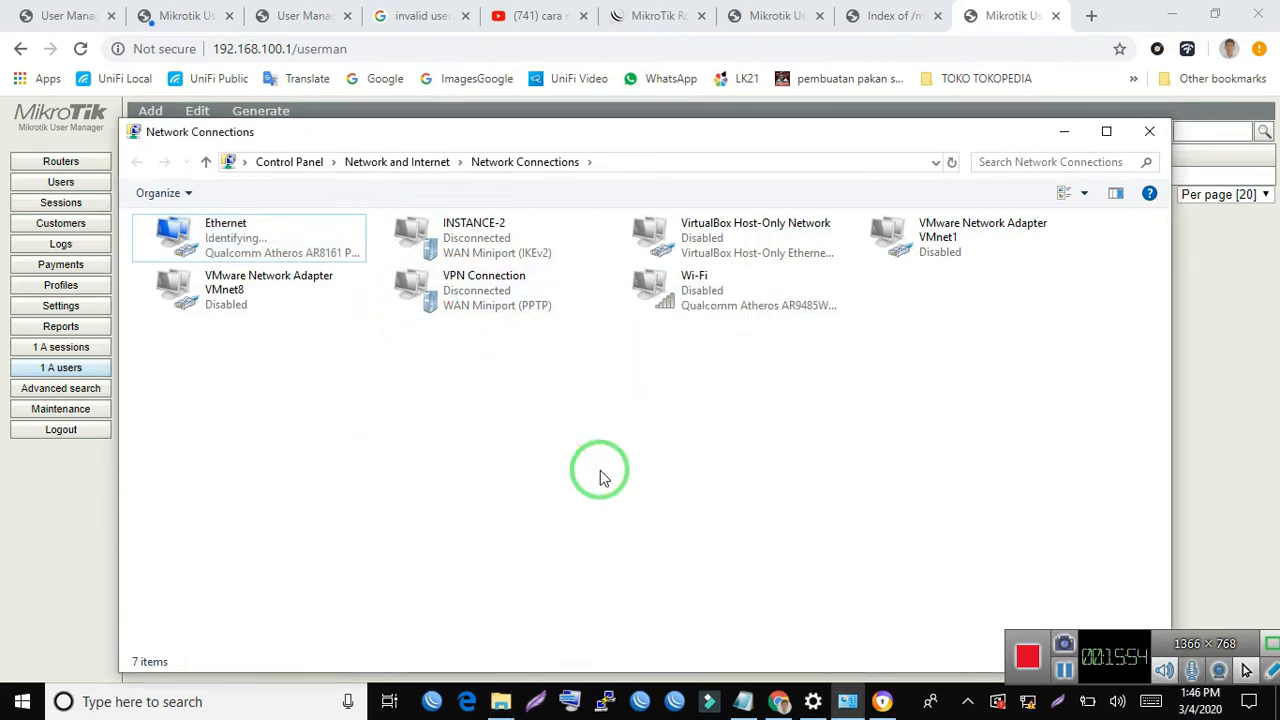
{"action": "left_click_drag", "start_coordinate": [631, 131], "coordinate": [966, 254]}
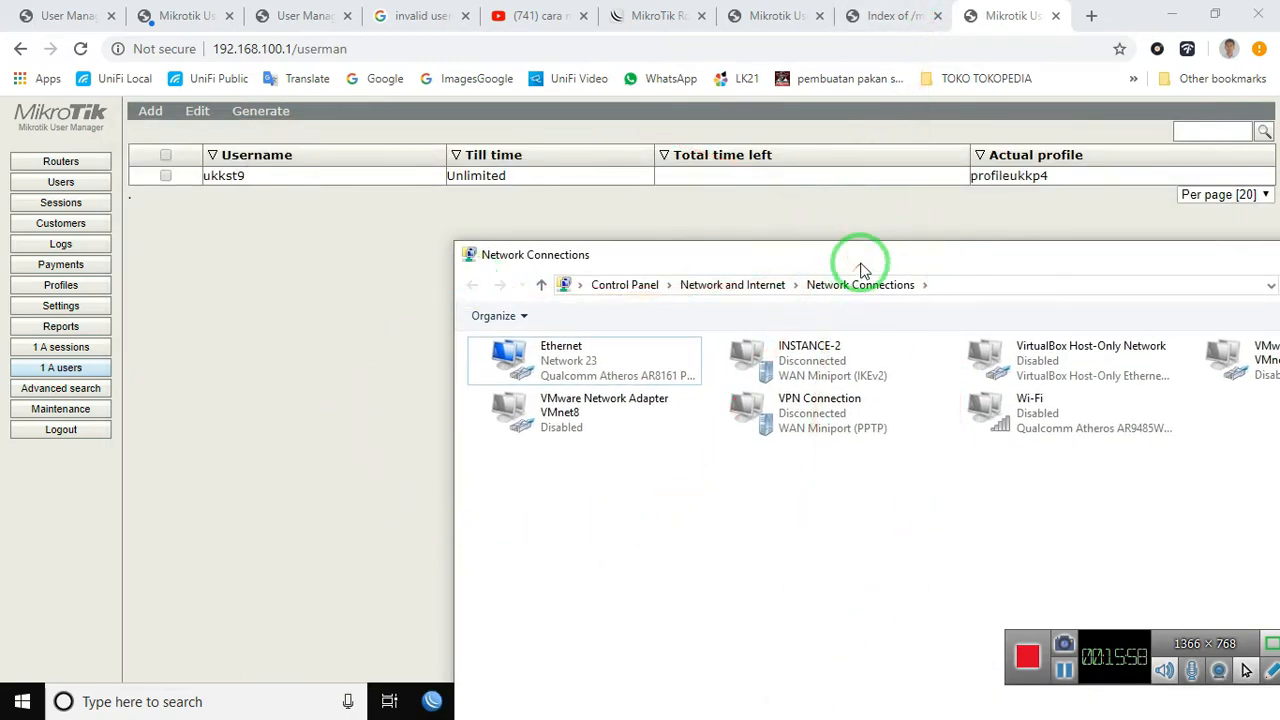
{"action": "left_click_drag", "start_coordinate": [862, 270], "coordinate": [767, 52]}
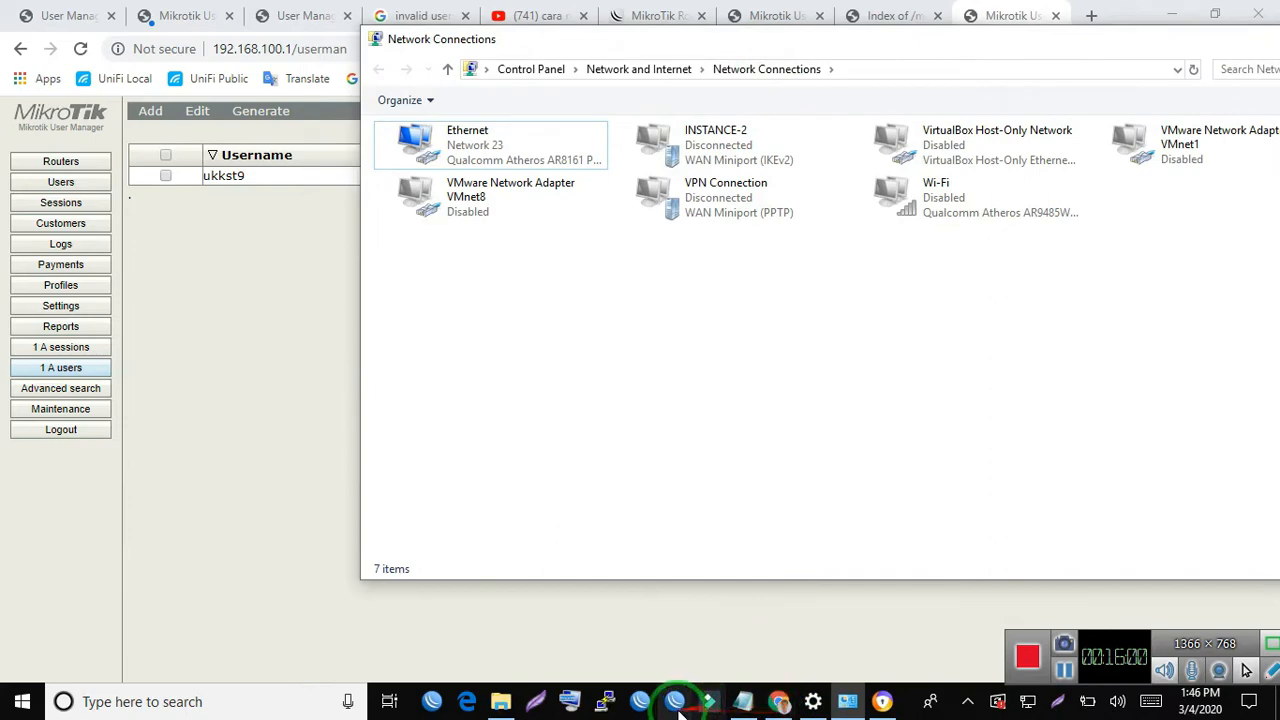
- Switch to WinBox, refresh the neighbor list and connect as admin to the MikroTik router by its MAC address
{"action": "left_click", "coordinate": [675, 701]}
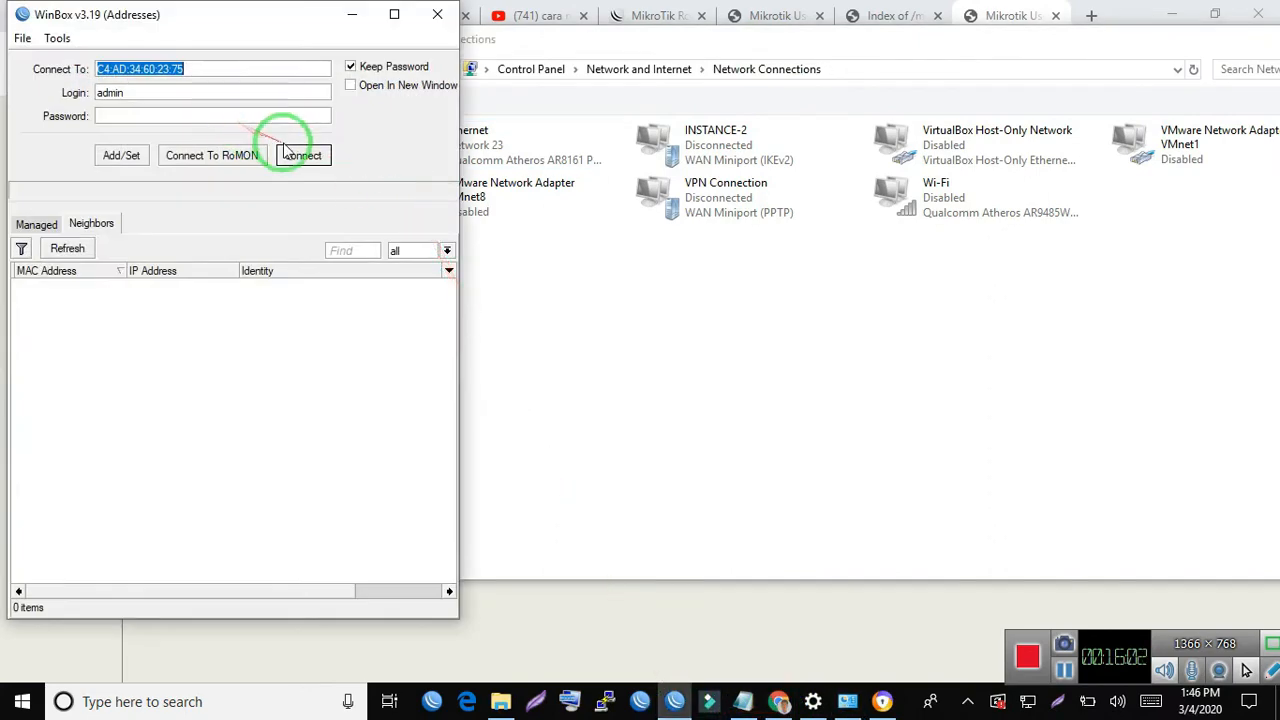
{"action": "left_click", "coordinate": [68, 249]}
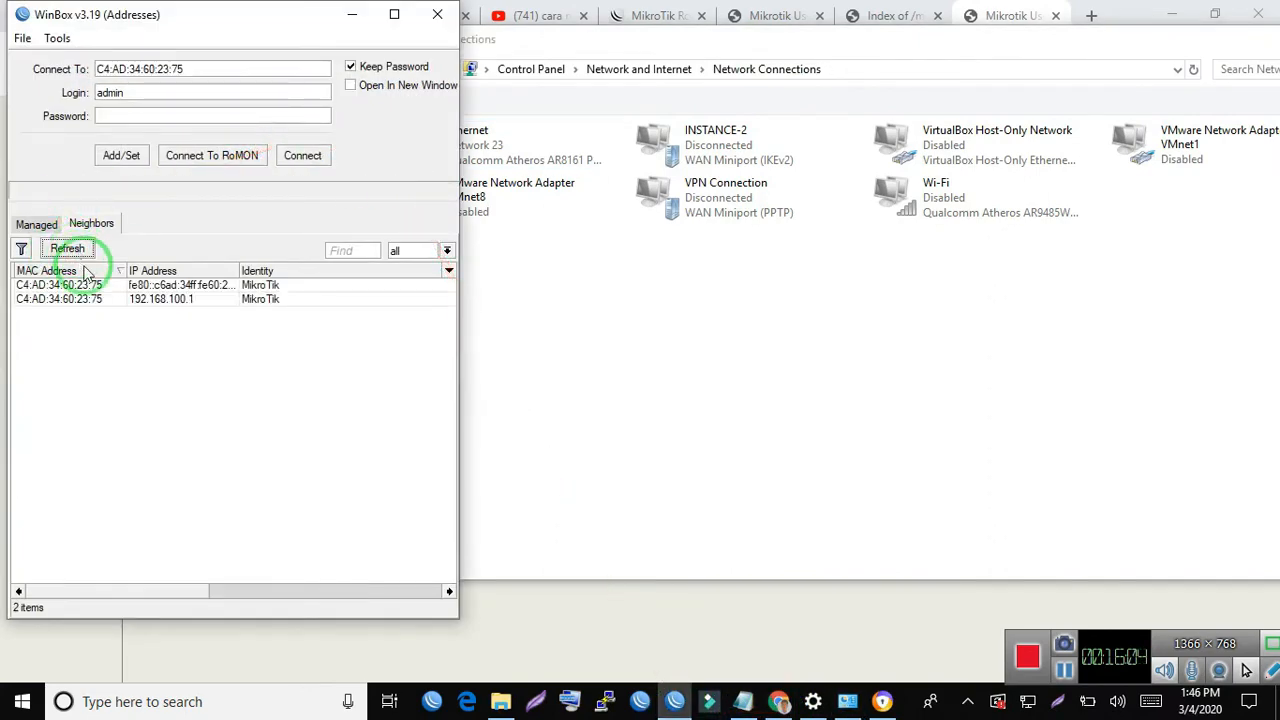
{"action": "left_click", "coordinate": [83, 300]}
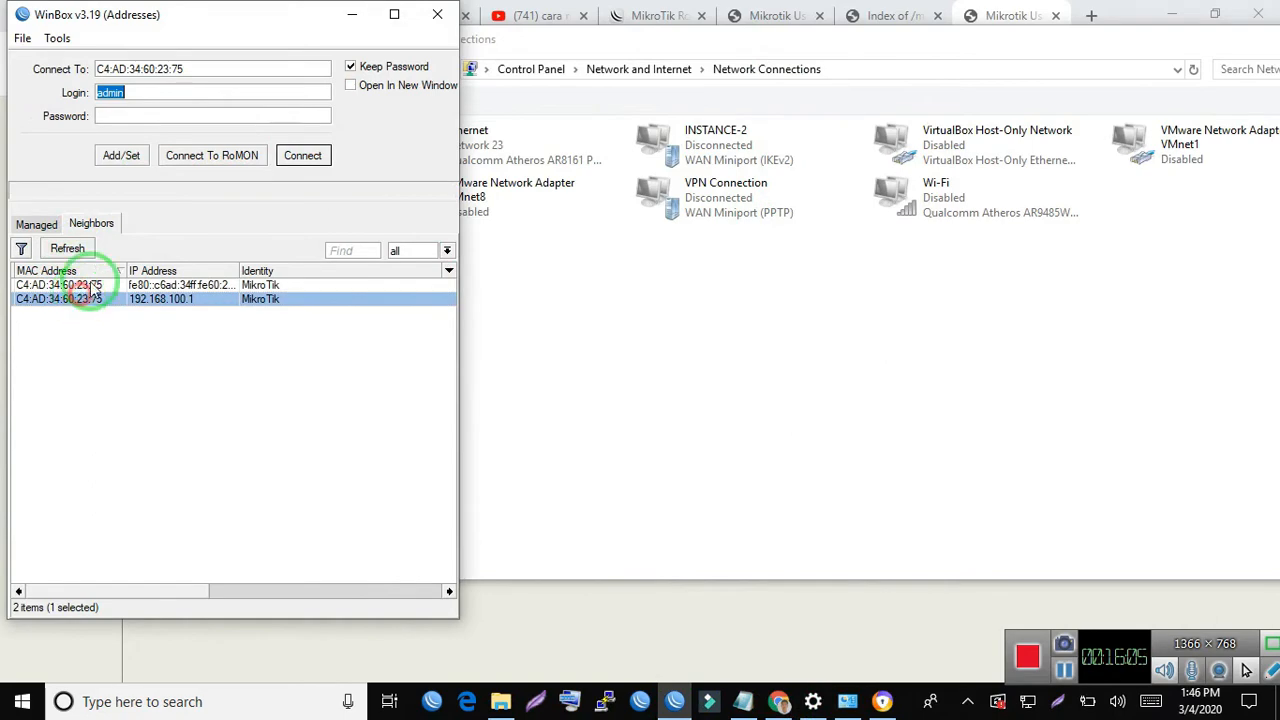
{"action": "left_click", "coordinate": [302, 160]}
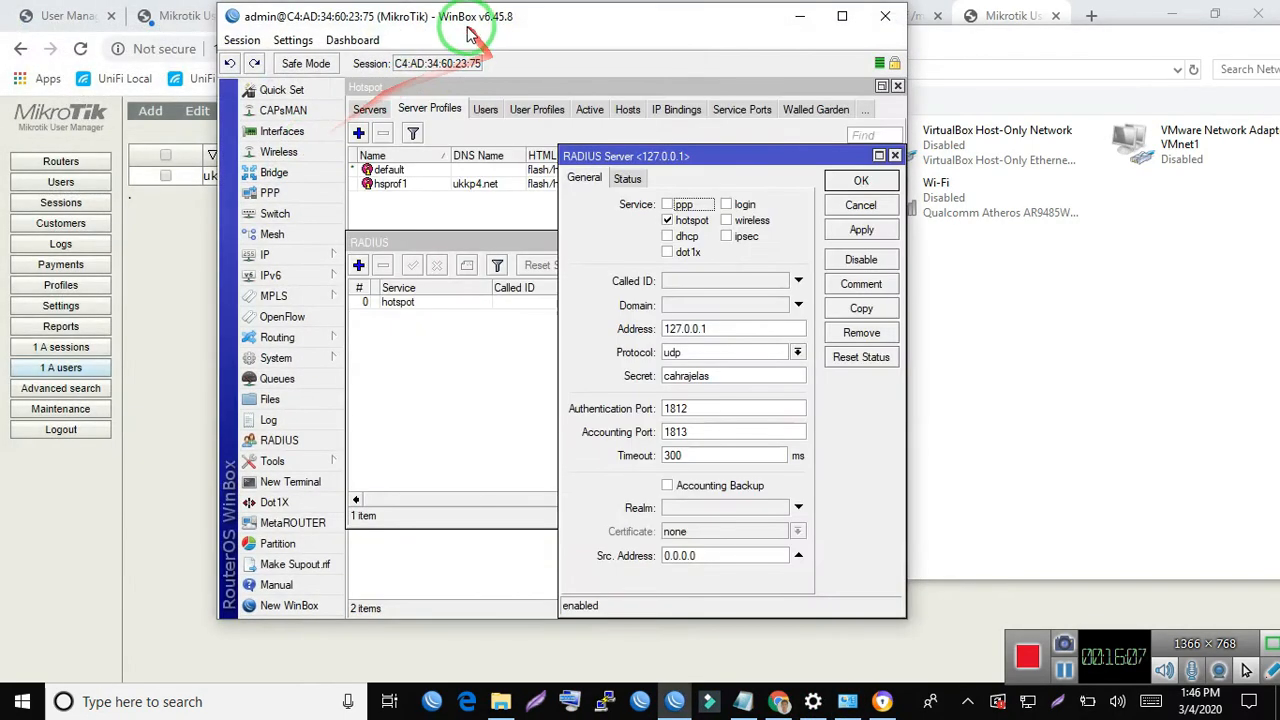
{"action": "left_click_drag", "start_coordinate": [474, 23], "coordinate": [2, 3]}
{"action": "left_click", "coordinate": [446, 354]}
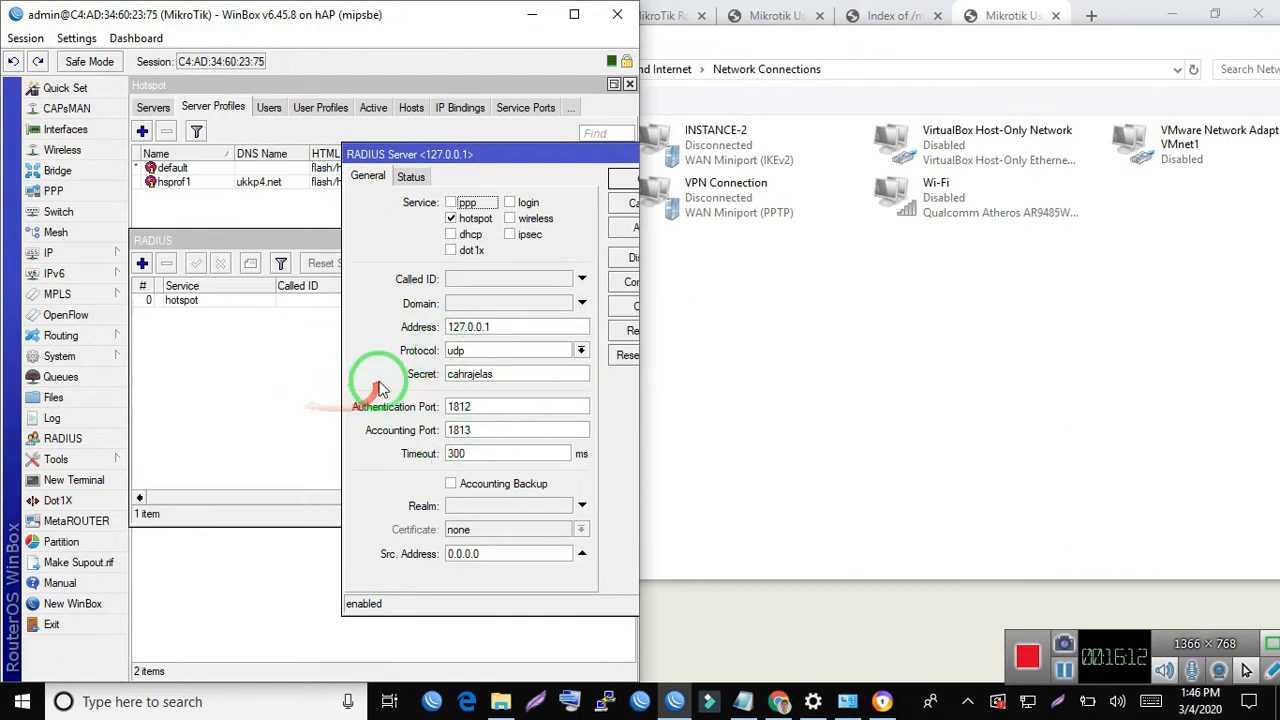
- Close the open RADIUS and Hotspot windows and display the firewall filter rules in a widened WinBox window
{"action": "key", "text": "Escape"}
{"action": "key", "text": "Escape"}
{"action": "key", "text": "Escape"}
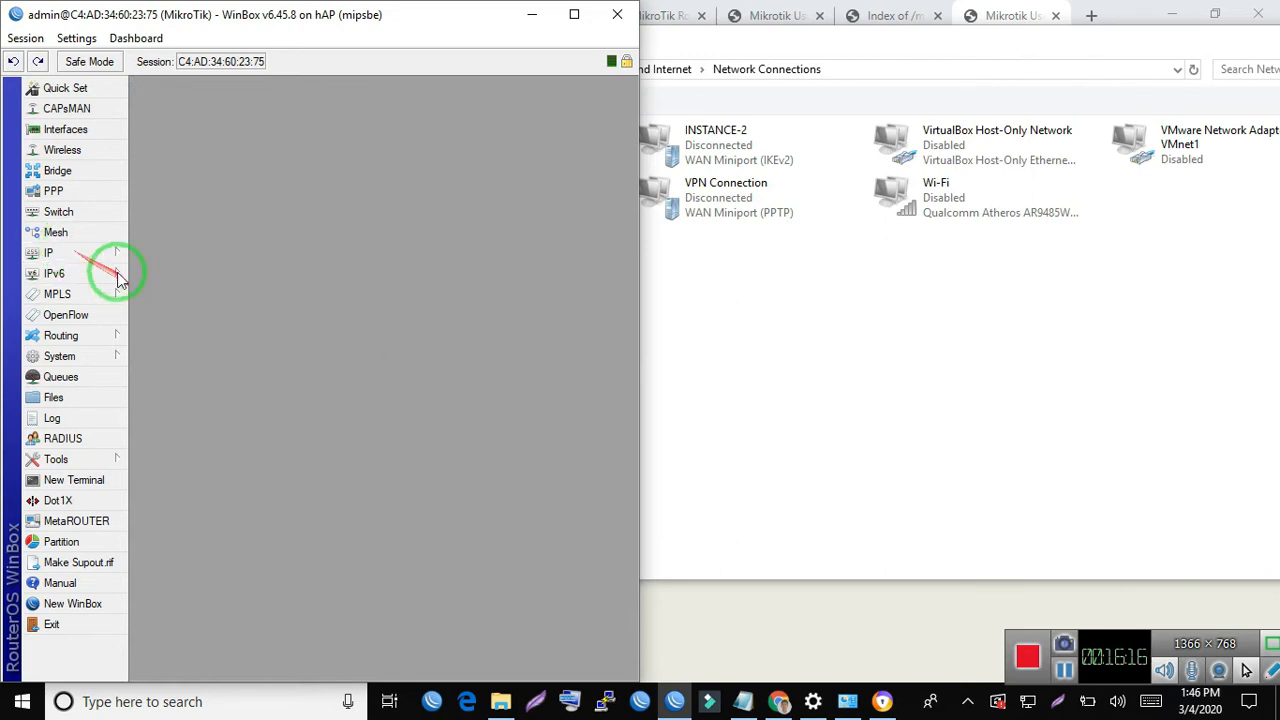
{"action": "left_click", "coordinate": [70, 253]}
{"action": "left_click", "coordinate": [168, 337]}
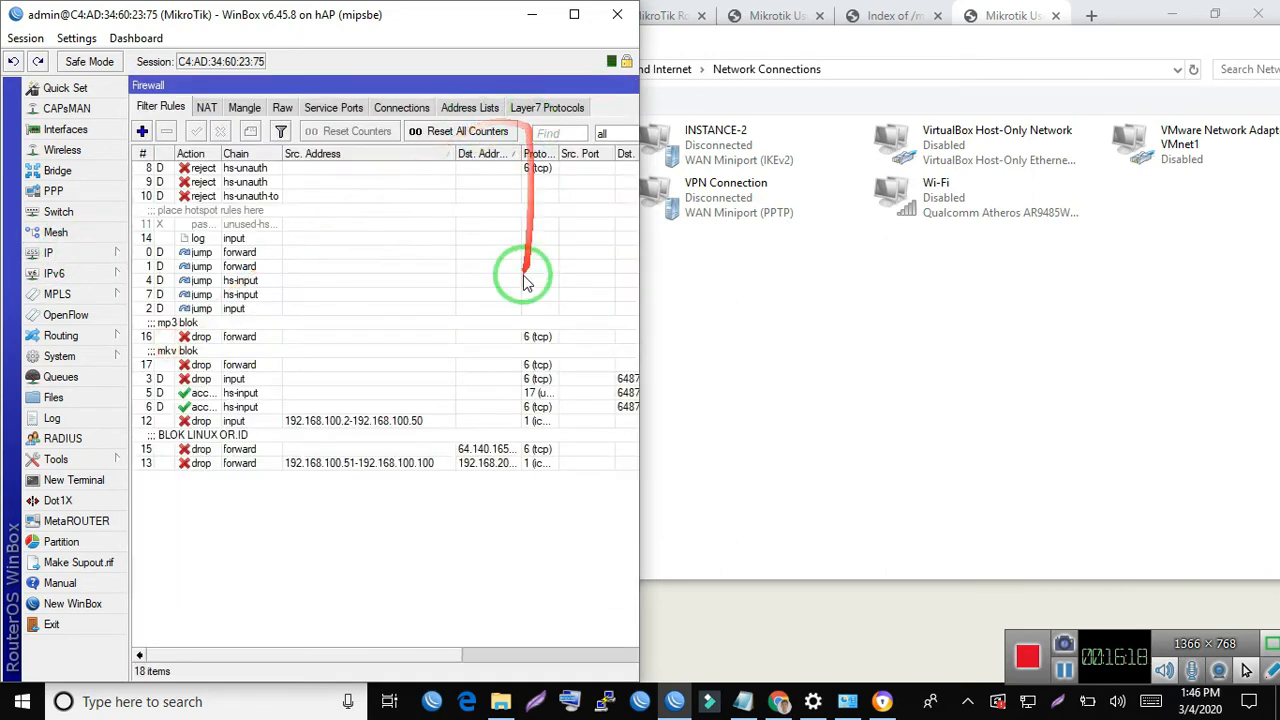
{"action": "left_click_drag", "start_coordinate": [640, 40], "coordinate": [1193, 104]}
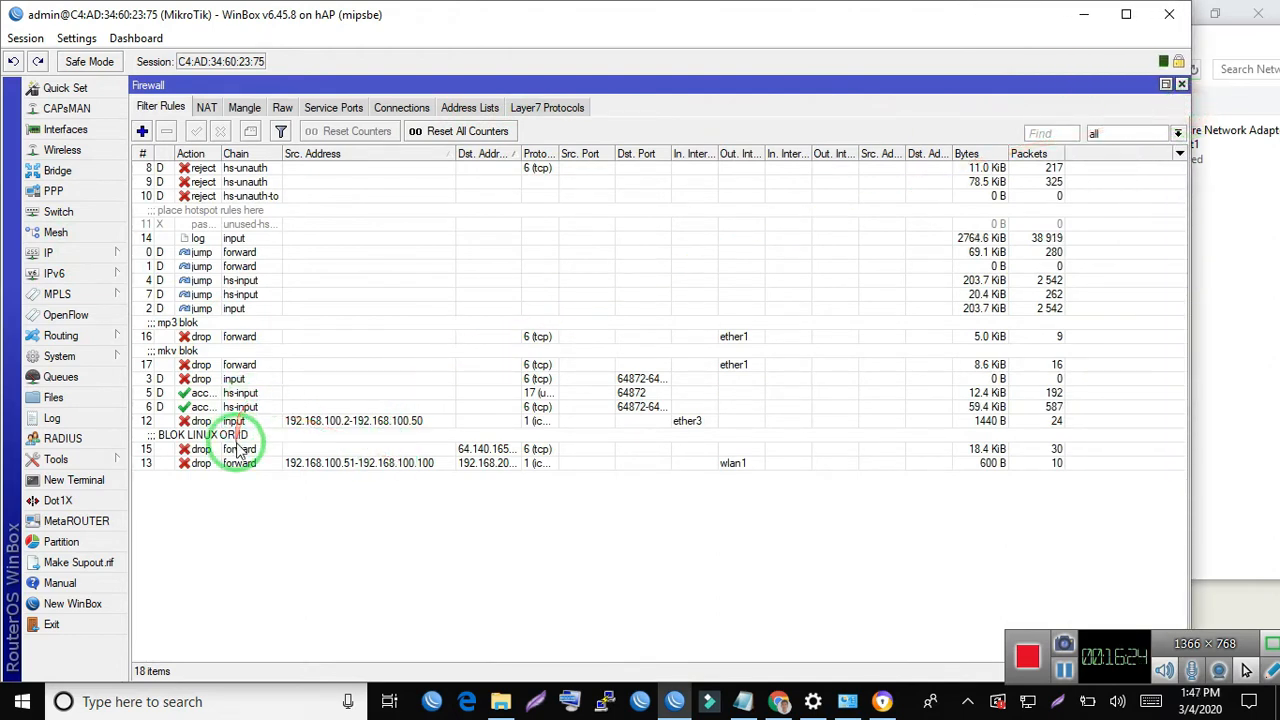
- Open the input drop rule for ether3 and examine the source address range in its general settings
{"action": "left_click", "coordinate": [295, 422]}
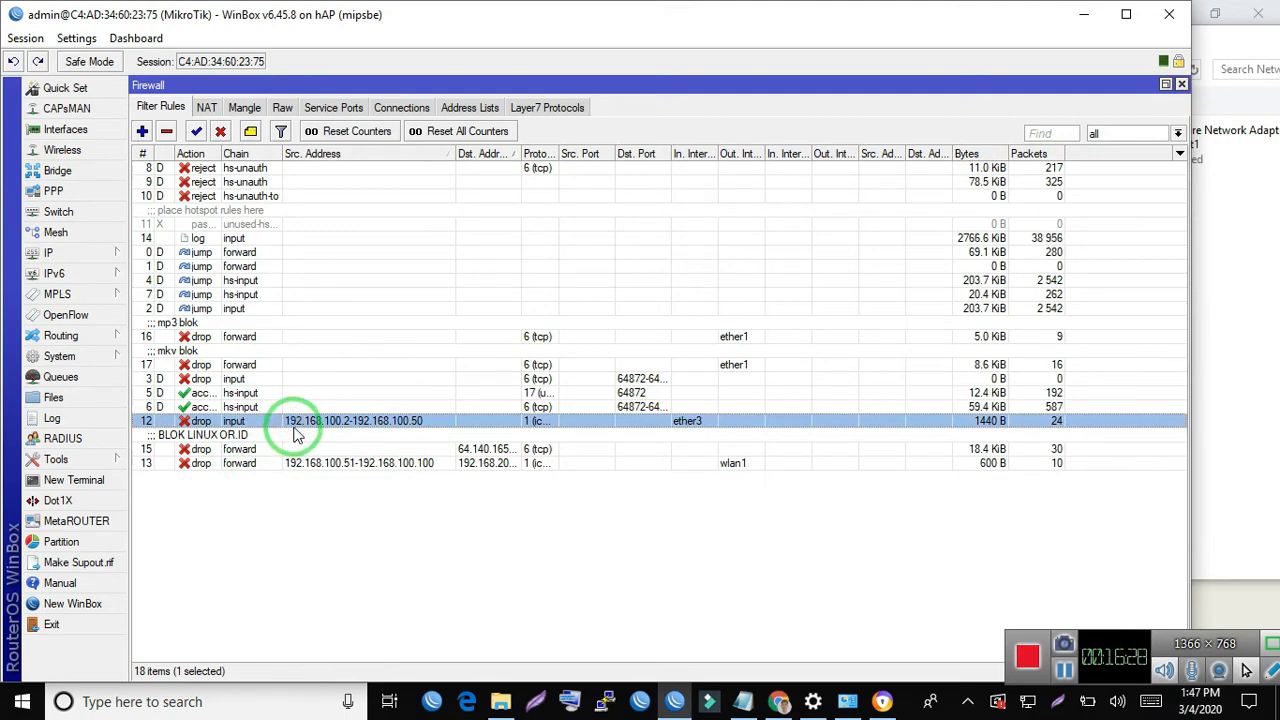
{"action": "double_click", "coordinate": [295, 425]}
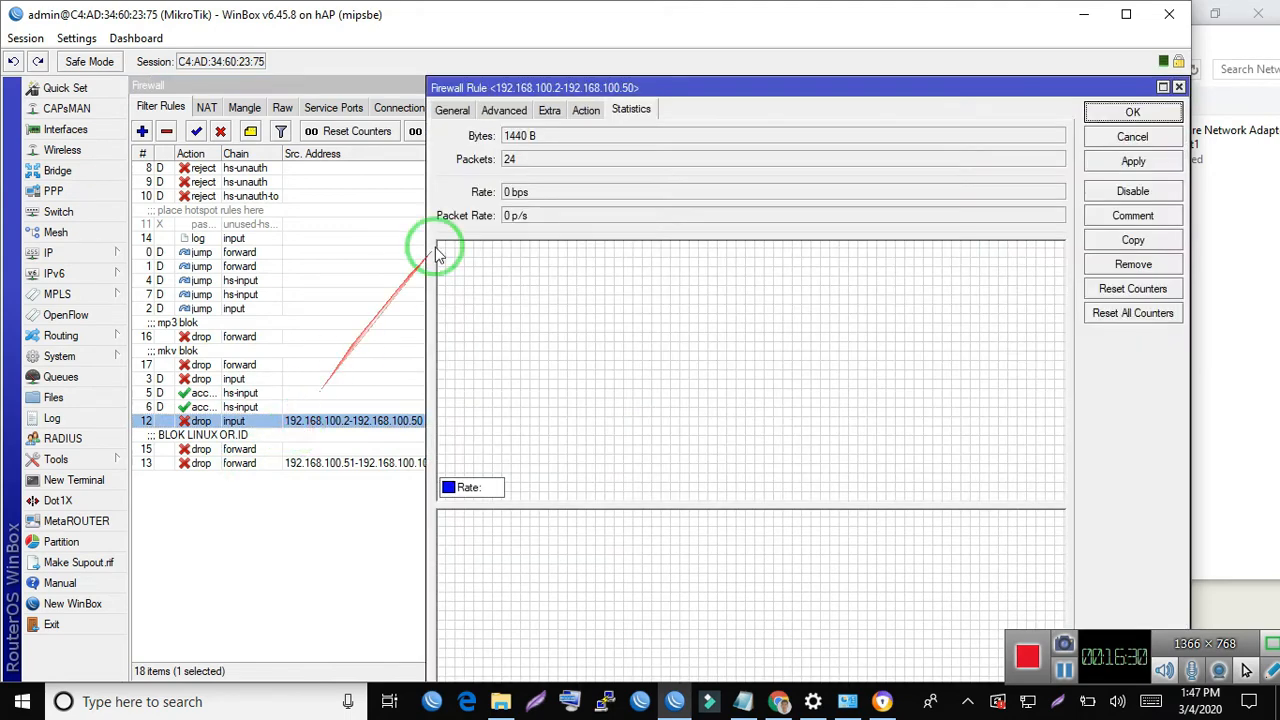
{"action": "left_click", "coordinate": [452, 110]}
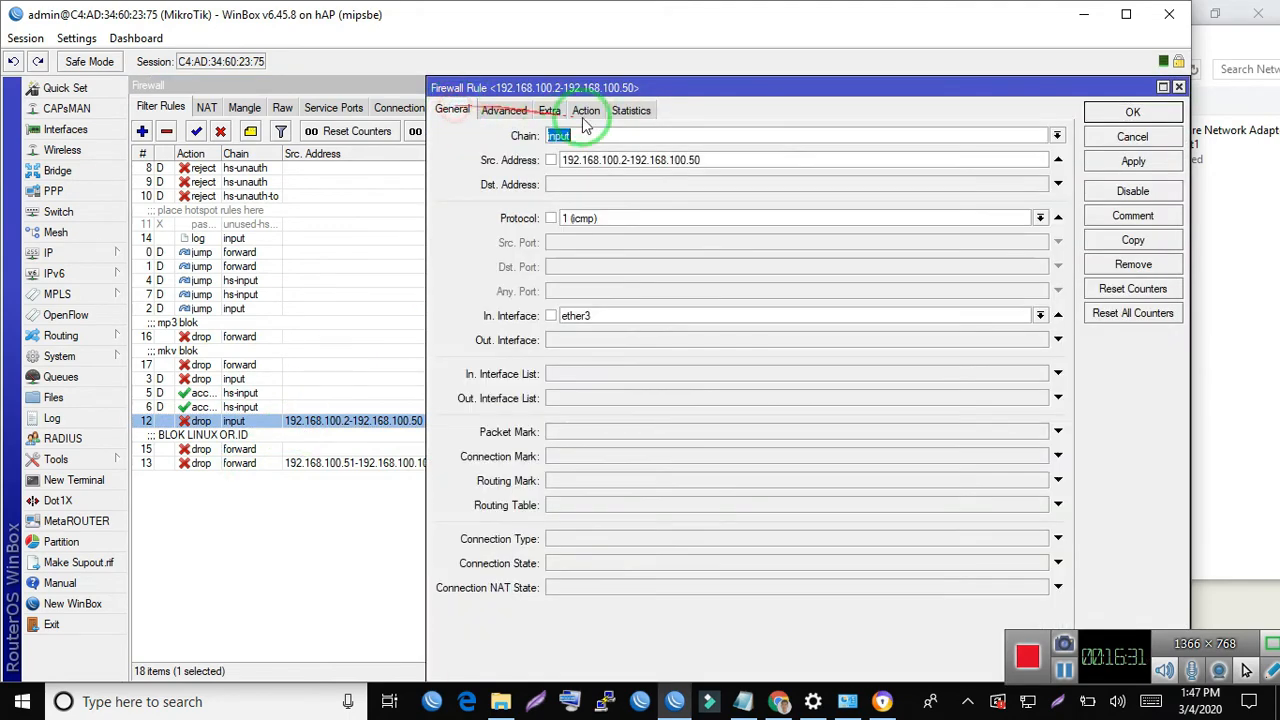
{"action": "left_click", "coordinate": [670, 160]}
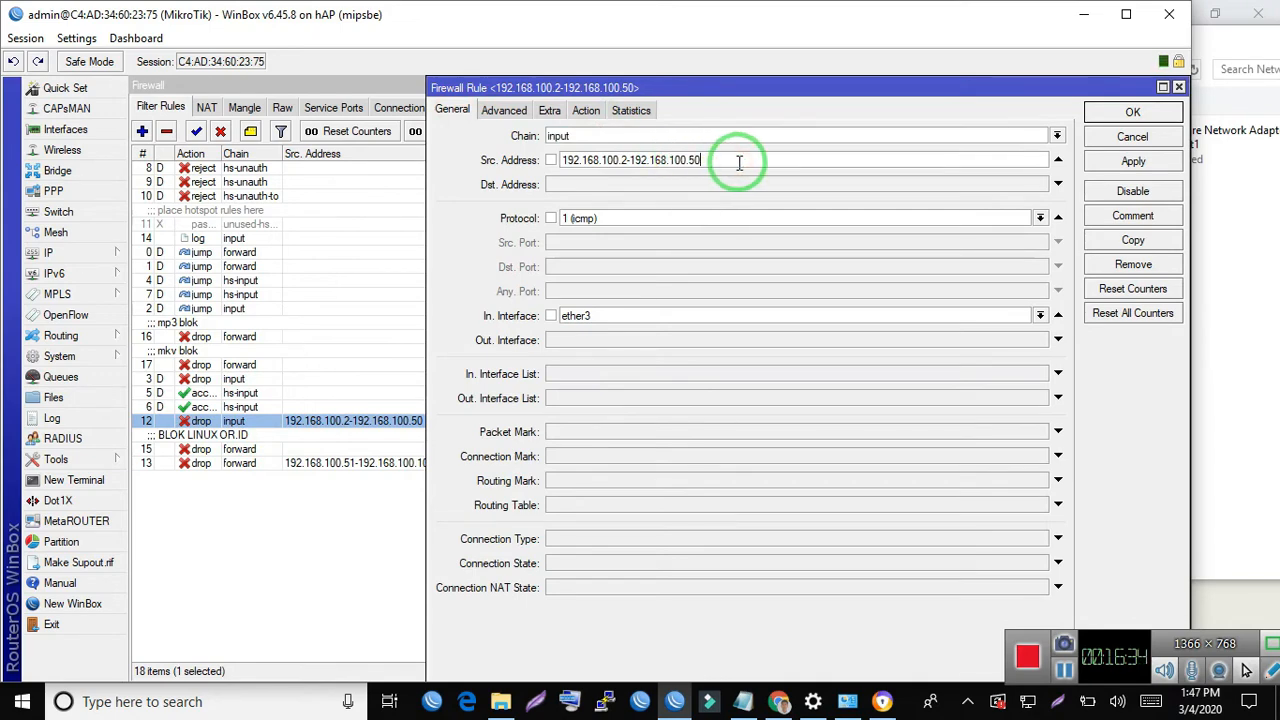
{"action": "left_click", "coordinate": [617, 160]}
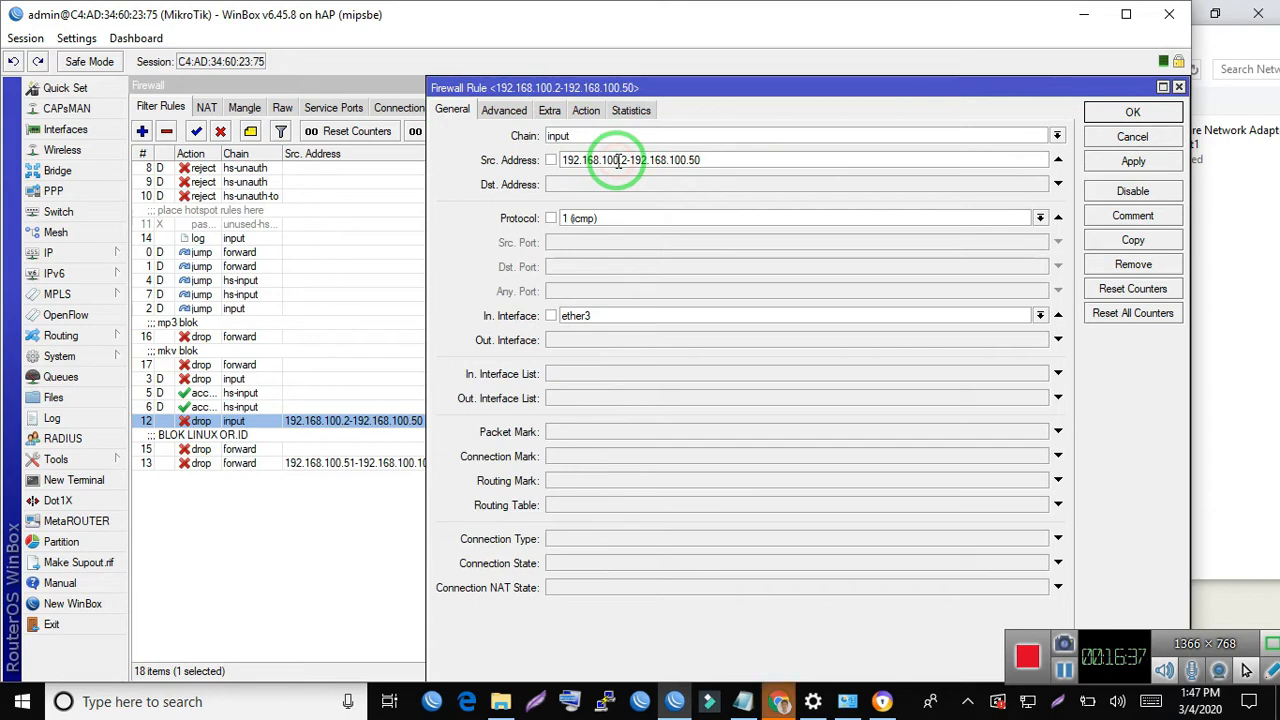
{"action": "left_click", "coordinate": [778, 700]}
{"action": "left_click", "coordinate": [786, 706]}
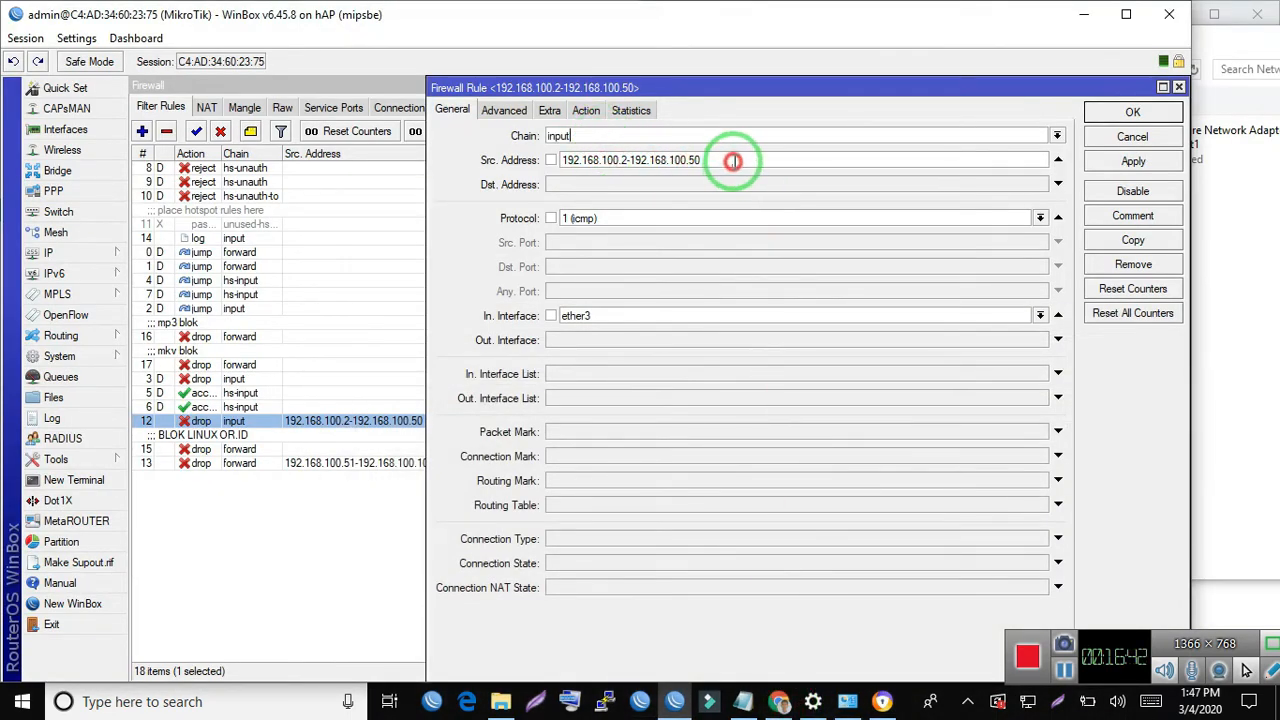
{"action": "left_click_drag", "start_coordinate": [722, 161], "coordinate": [506, 152]}
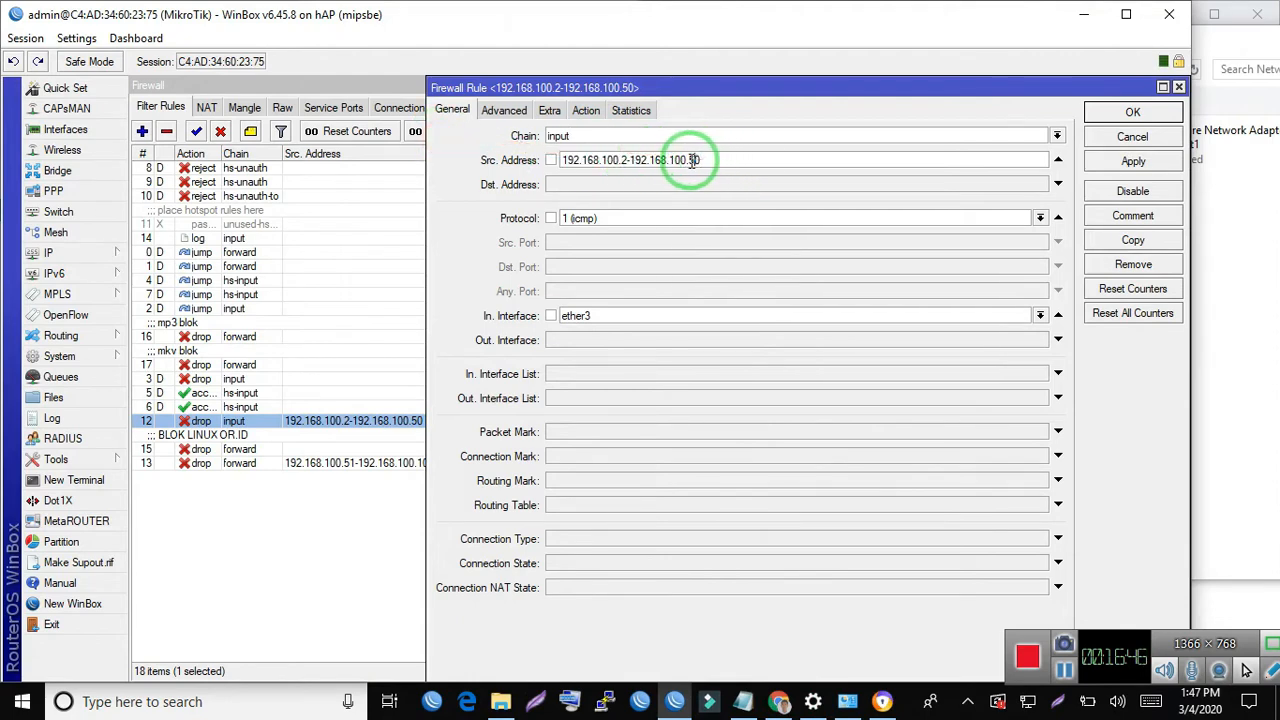
{"action": "left_click_drag", "start_coordinate": [690, 160], "coordinate": [727, 160]}
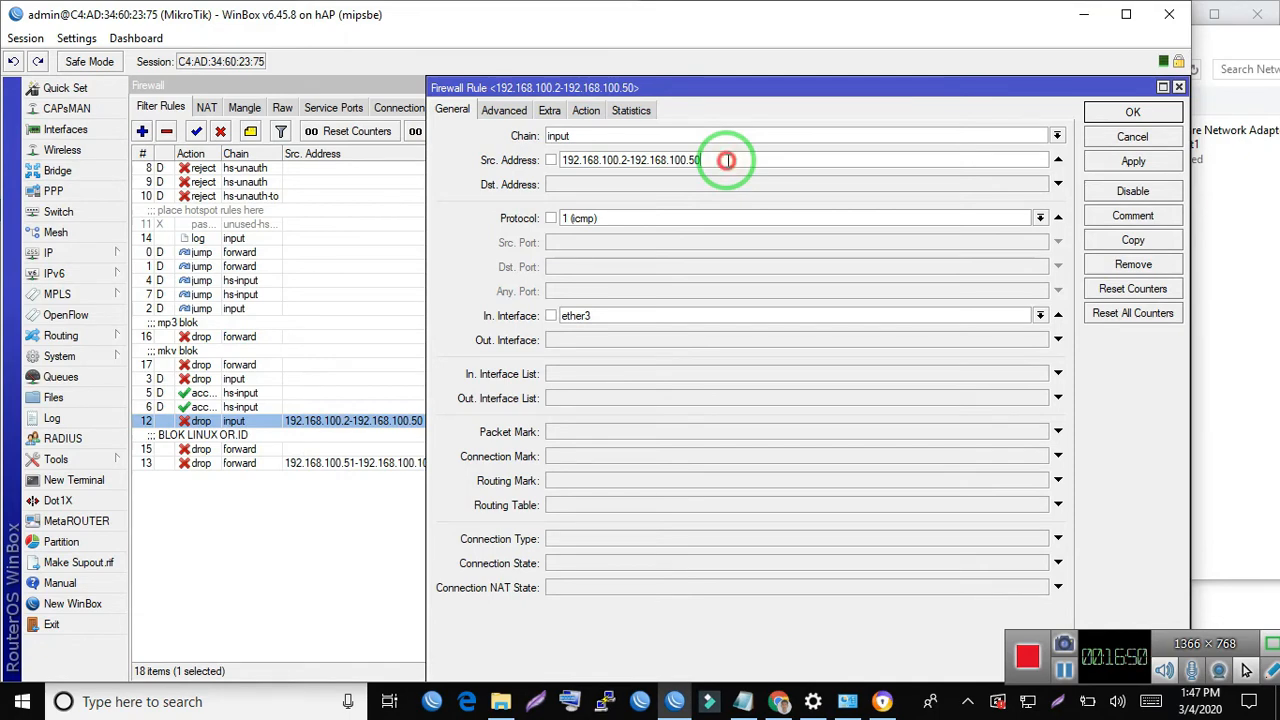
{"action": "left_click_drag", "start_coordinate": [727, 160], "coordinate": [623, 152]}
{"action": "left_click", "coordinate": [758, 160]}
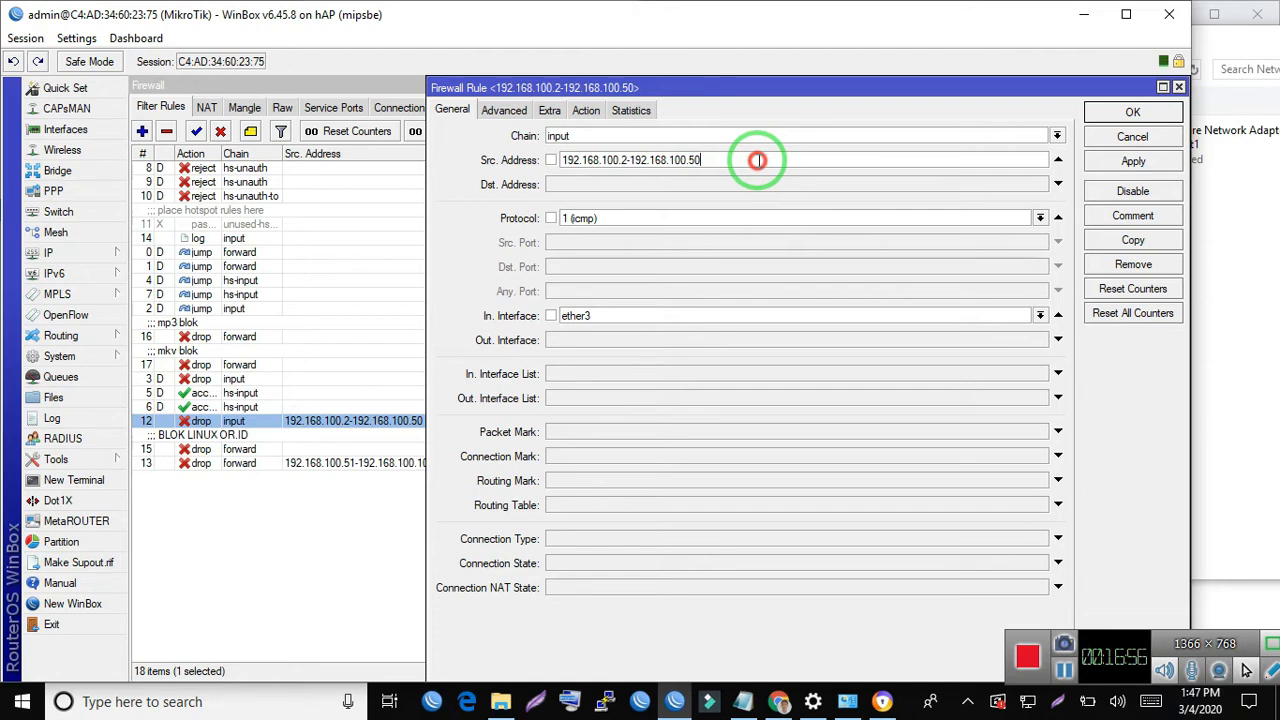
- Switch to Network Connections and check the Ethernet adapter's IPv4 address in its connection details
{"action": "left_click", "coordinate": [848, 710]}
{"action": "double_click", "coordinate": [554, 128]}
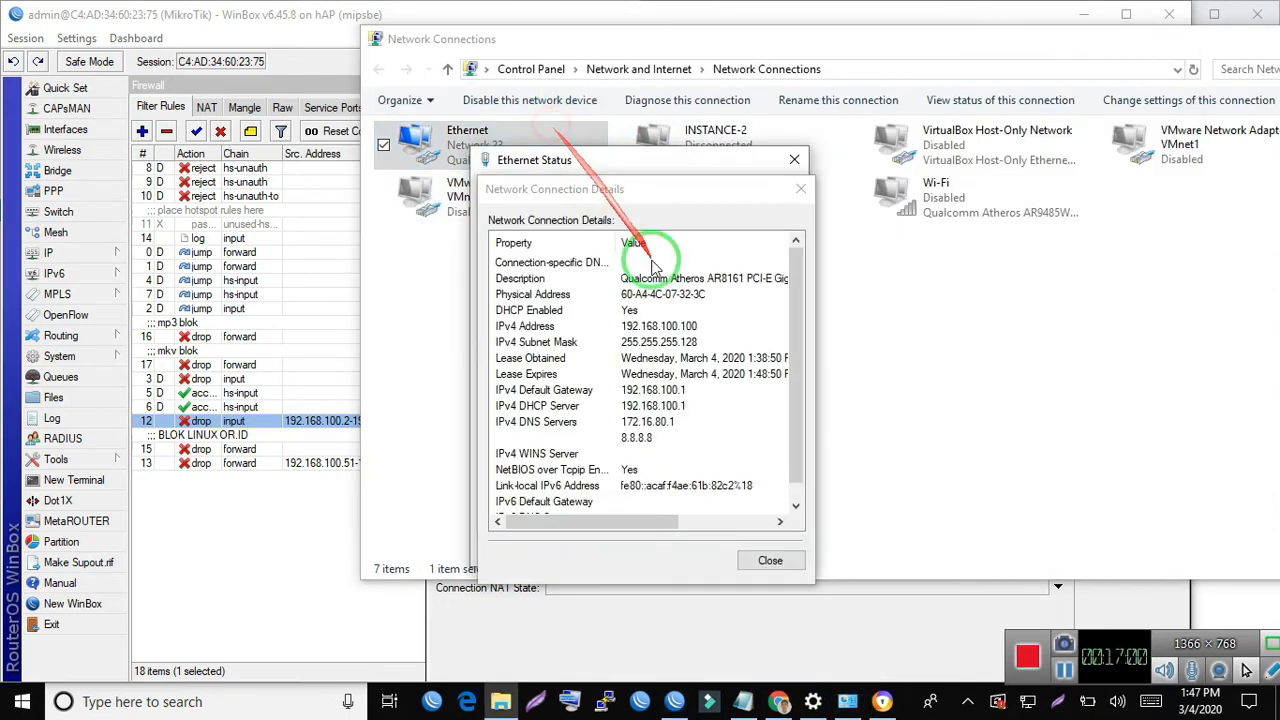
{"action": "left_click", "coordinate": [800, 189]}
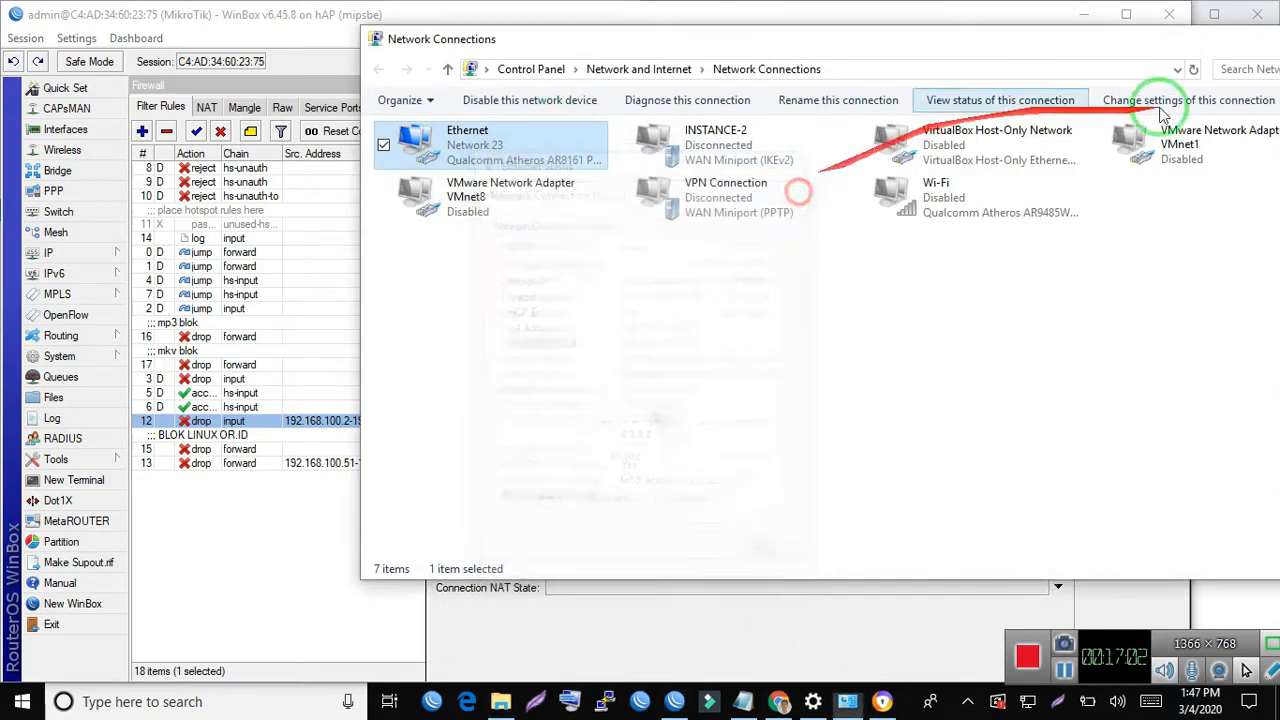
- Open a Command Prompt, ping the router at 192.168.100.1 and minimize the console after checking the replies
{"action": "left_click", "coordinate": [504, 7]}
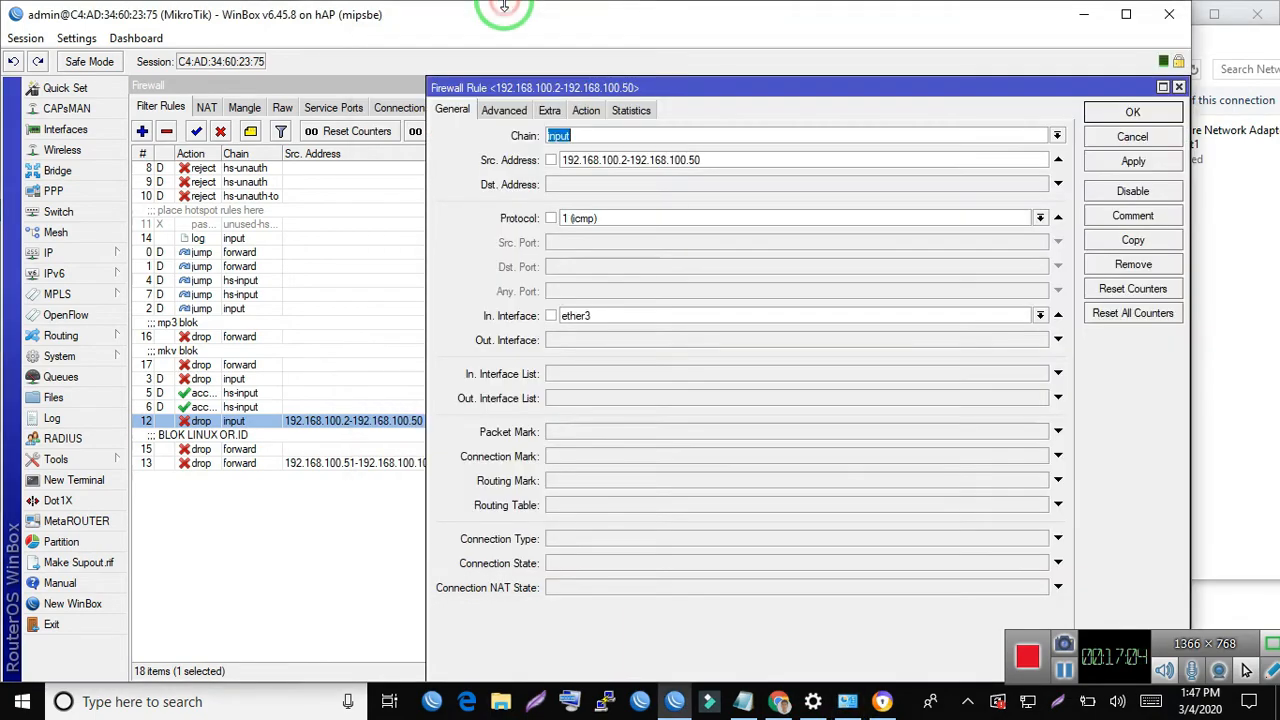
{"action": "key", "text": "super+r"}
{"action": "type", "text": "cmd"}
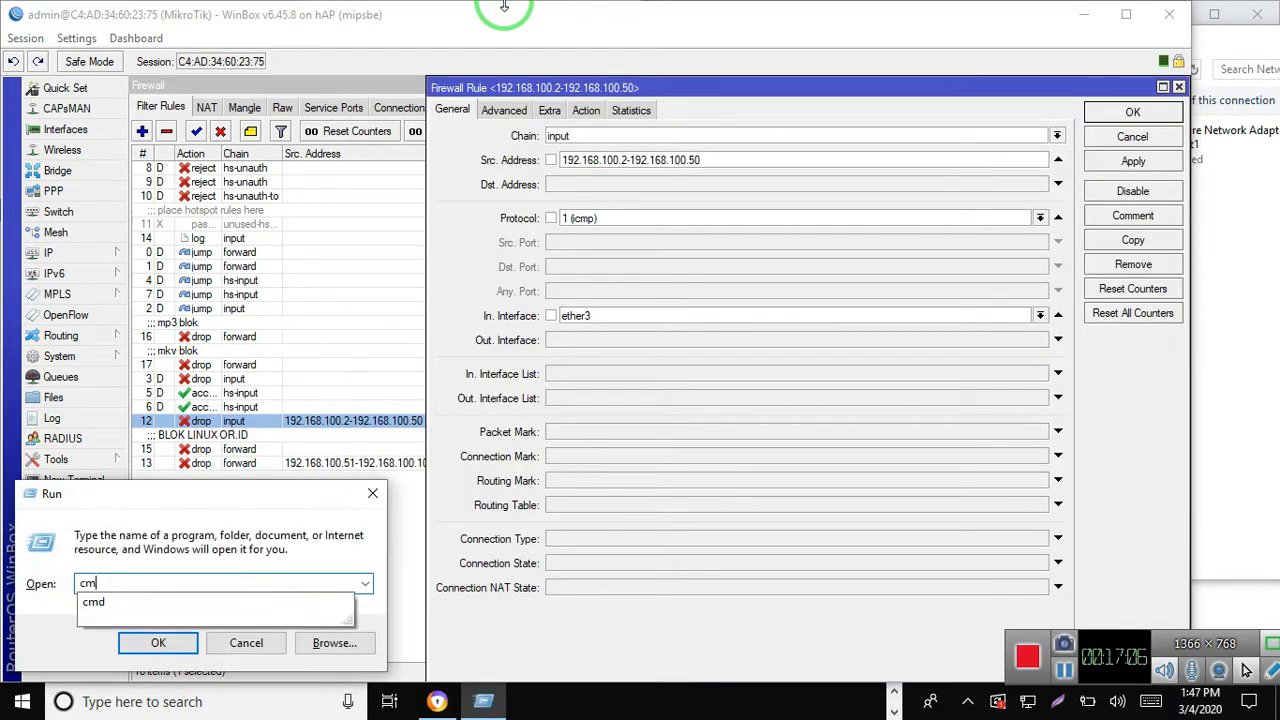
{"action": "key", "text": "Return"}
{"action": "type", "text": "ping 192.168.100.1"}
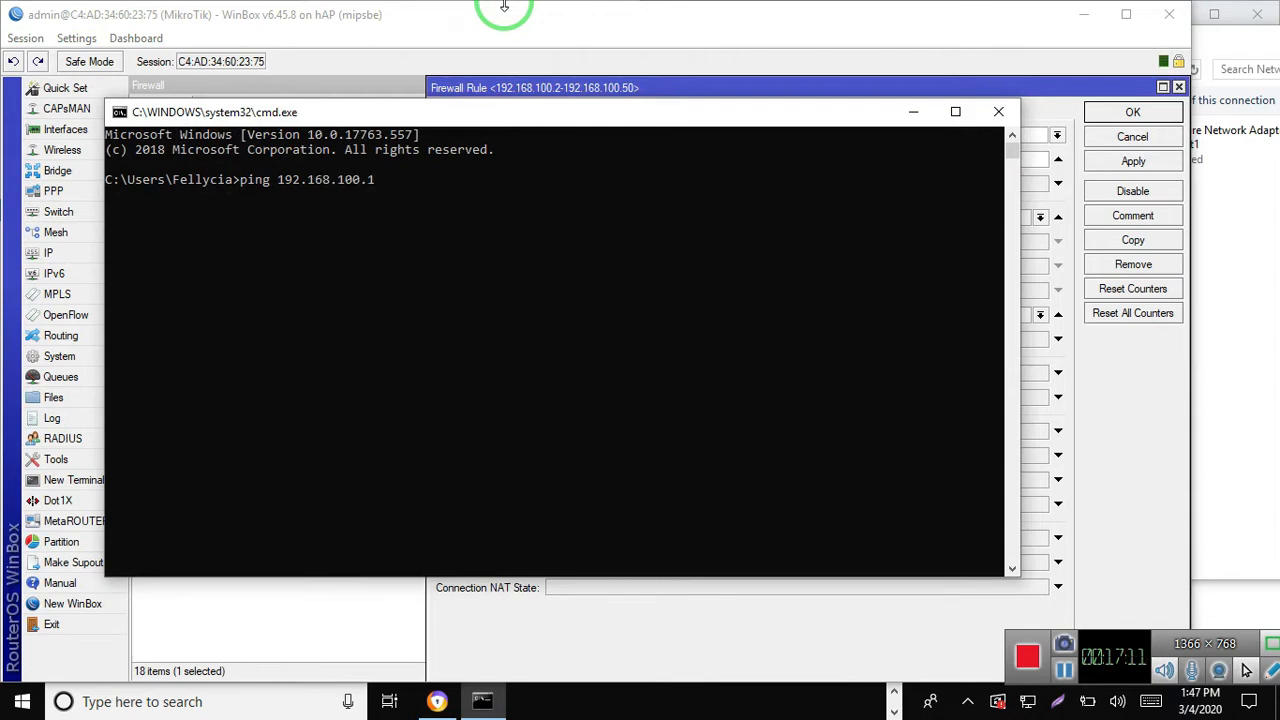
{"action": "key", "text": "Return"}
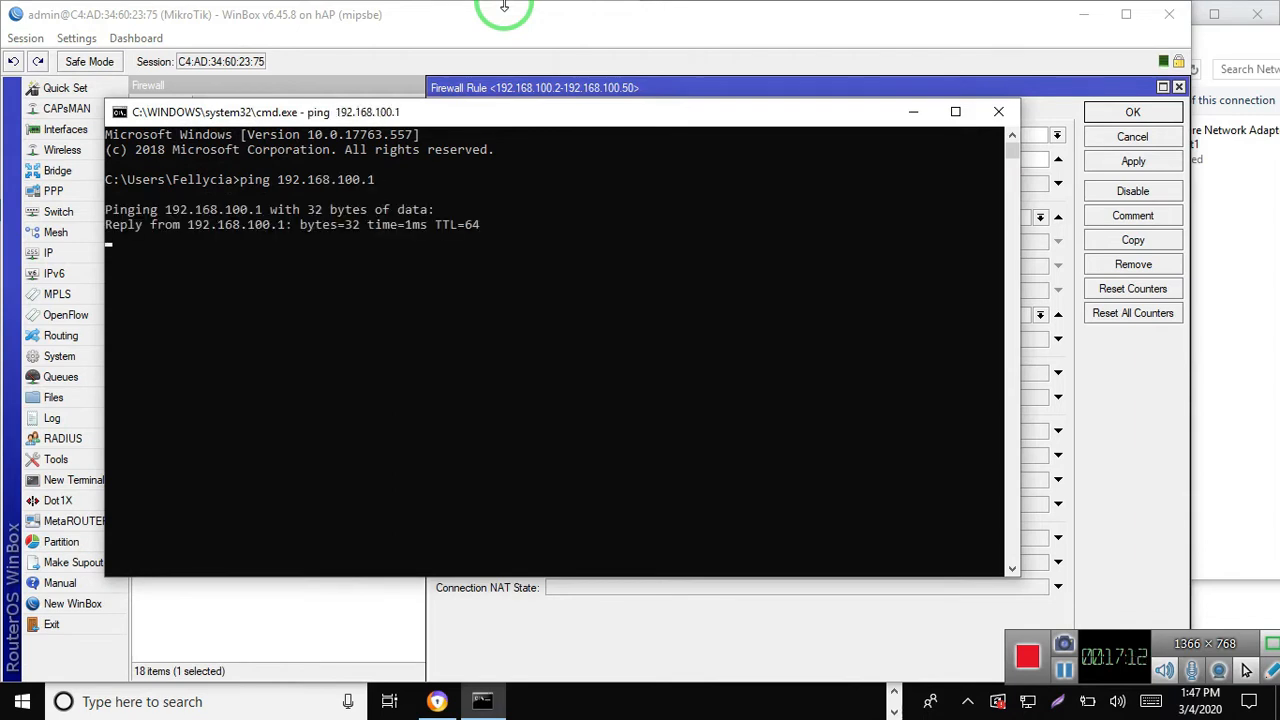
{"action": "left_click", "coordinate": [912, 113]}
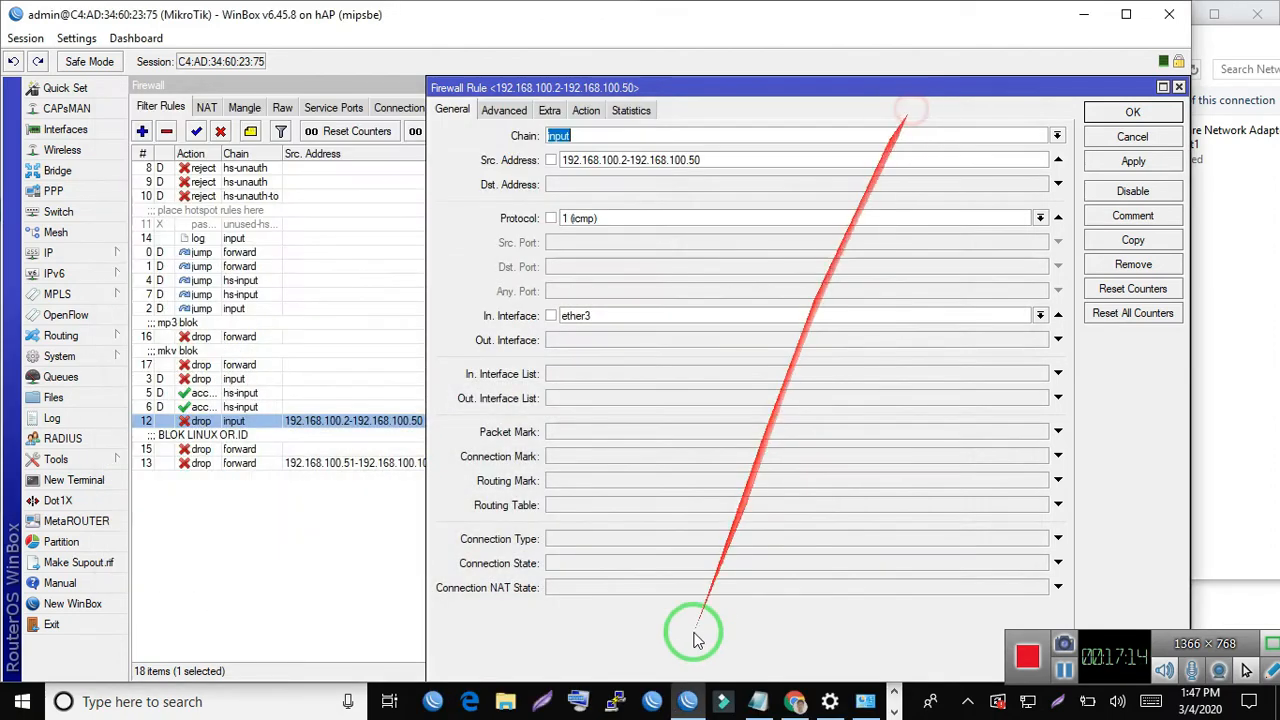
- Give the Ethernet adapter the static IPv4 address 192.168.100.5 with subnet mask 255.255.255.0, gateway 192.168.100.1 and a manual preferred DNS server
{"action": "left_click", "coordinate": [866, 705]}
{"action": "double_click", "coordinate": [490, 140]}
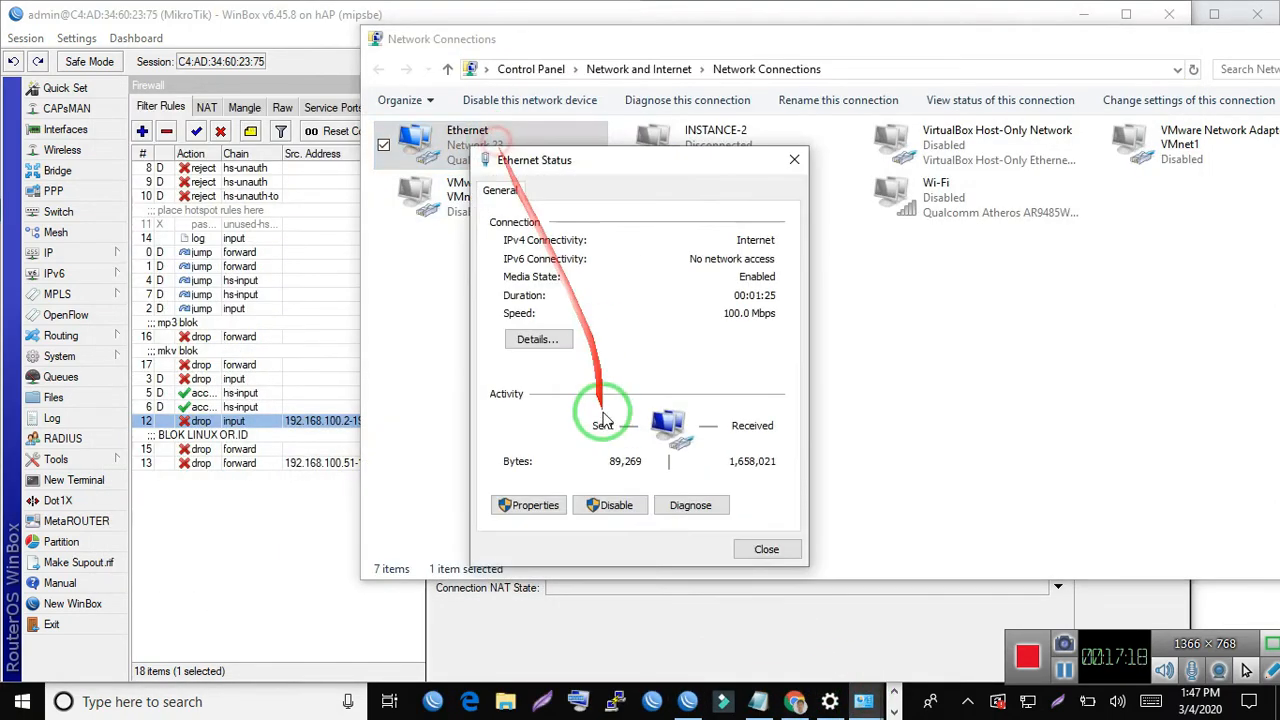
{"action": "left_click", "coordinate": [530, 505]}
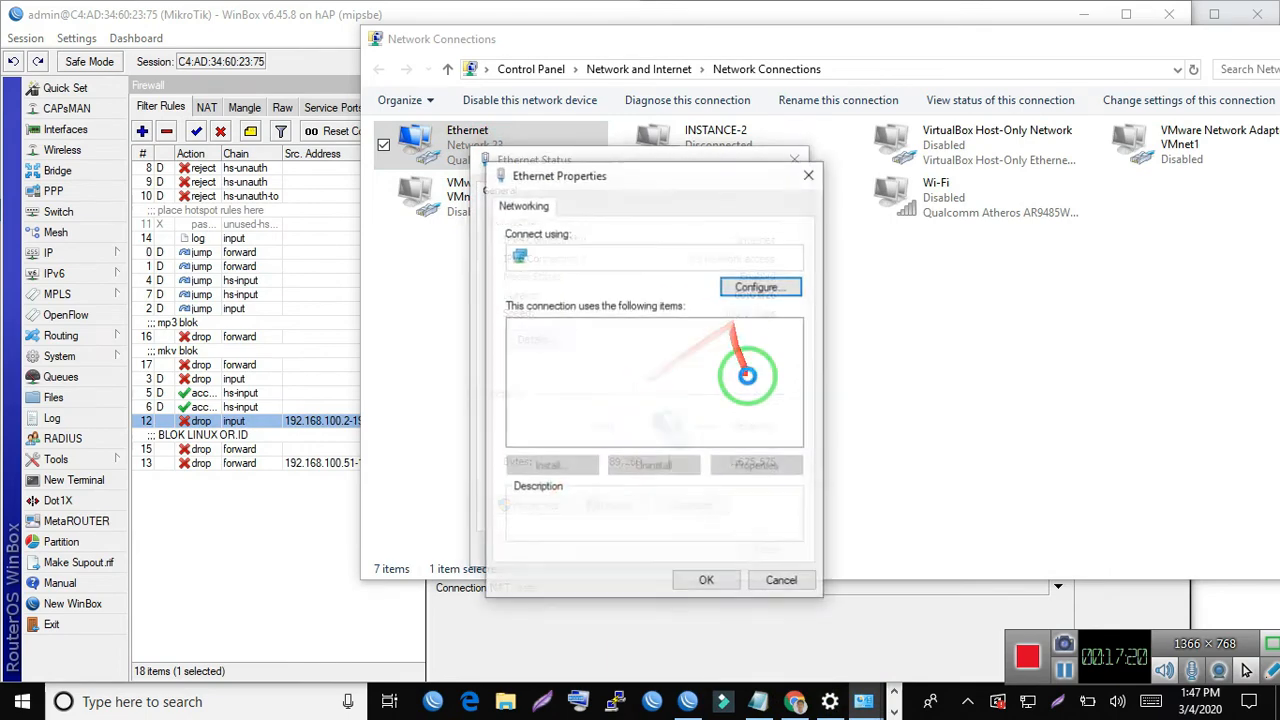
{"action": "double_click", "coordinate": [730, 398]}
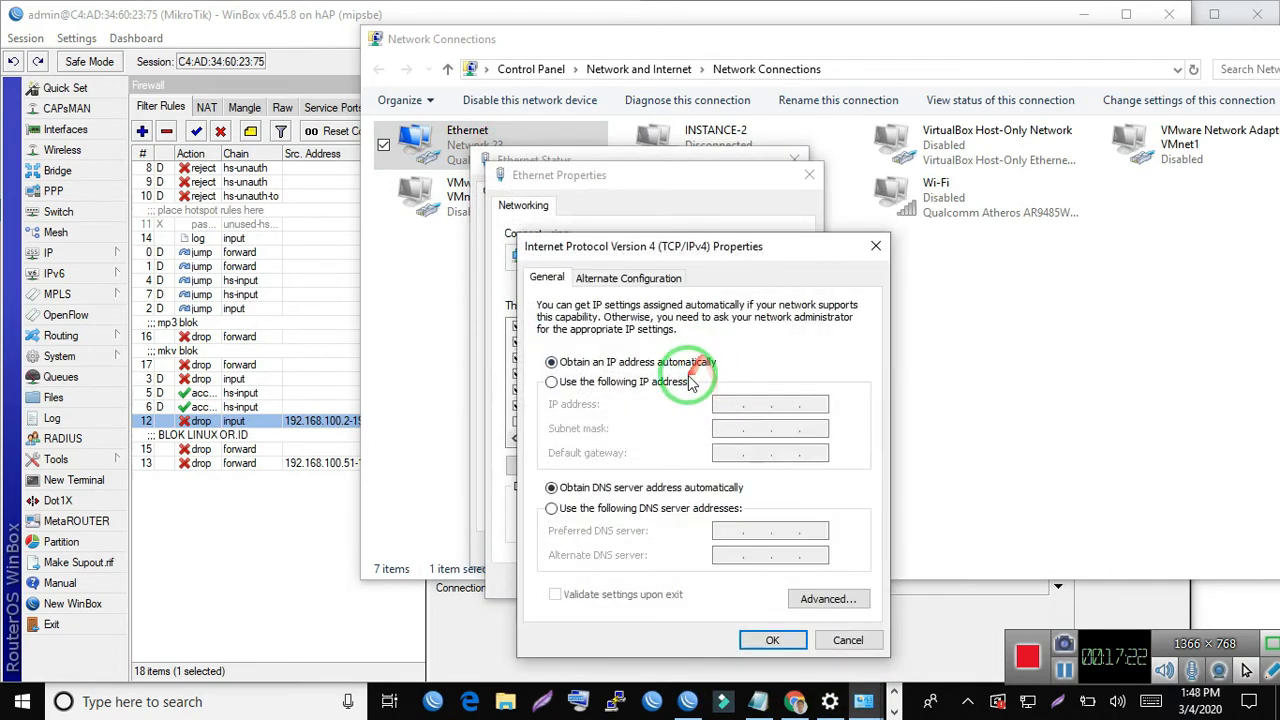
{"action": "left_click", "coordinate": [688, 381]}
{"action": "left_click", "coordinate": [728, 404]}
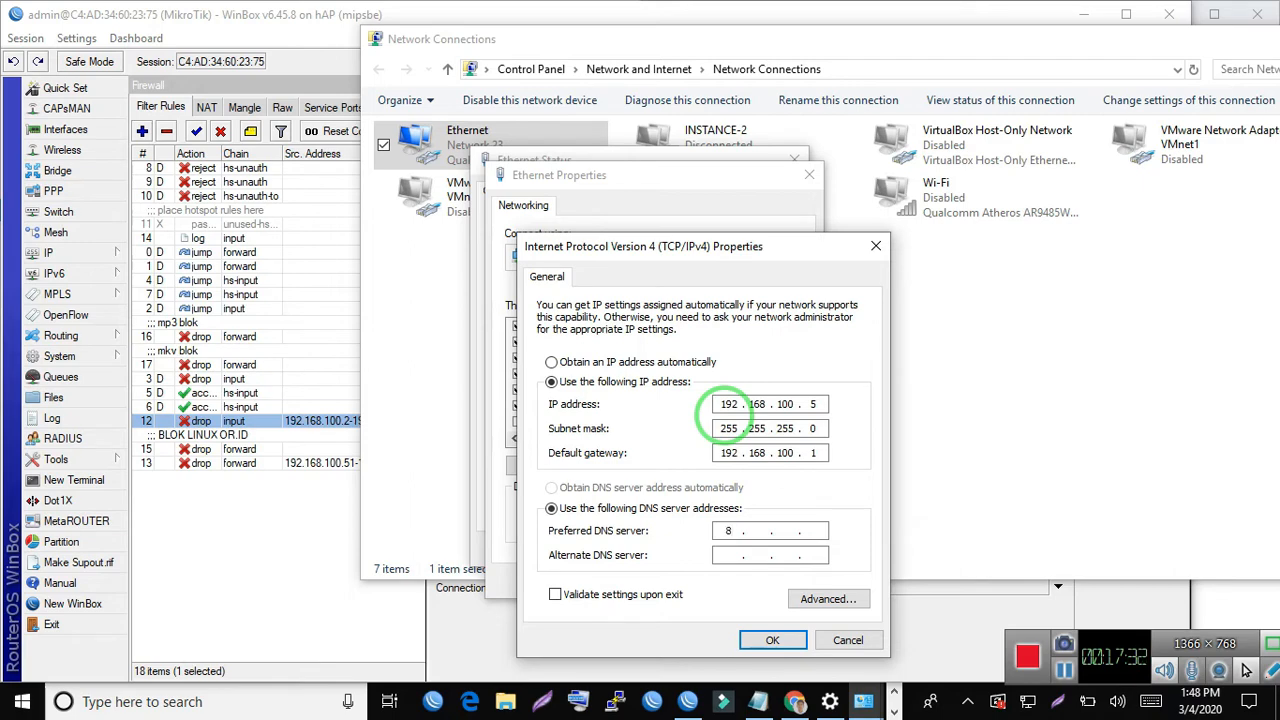
{"action": "key", "text": "Return"}
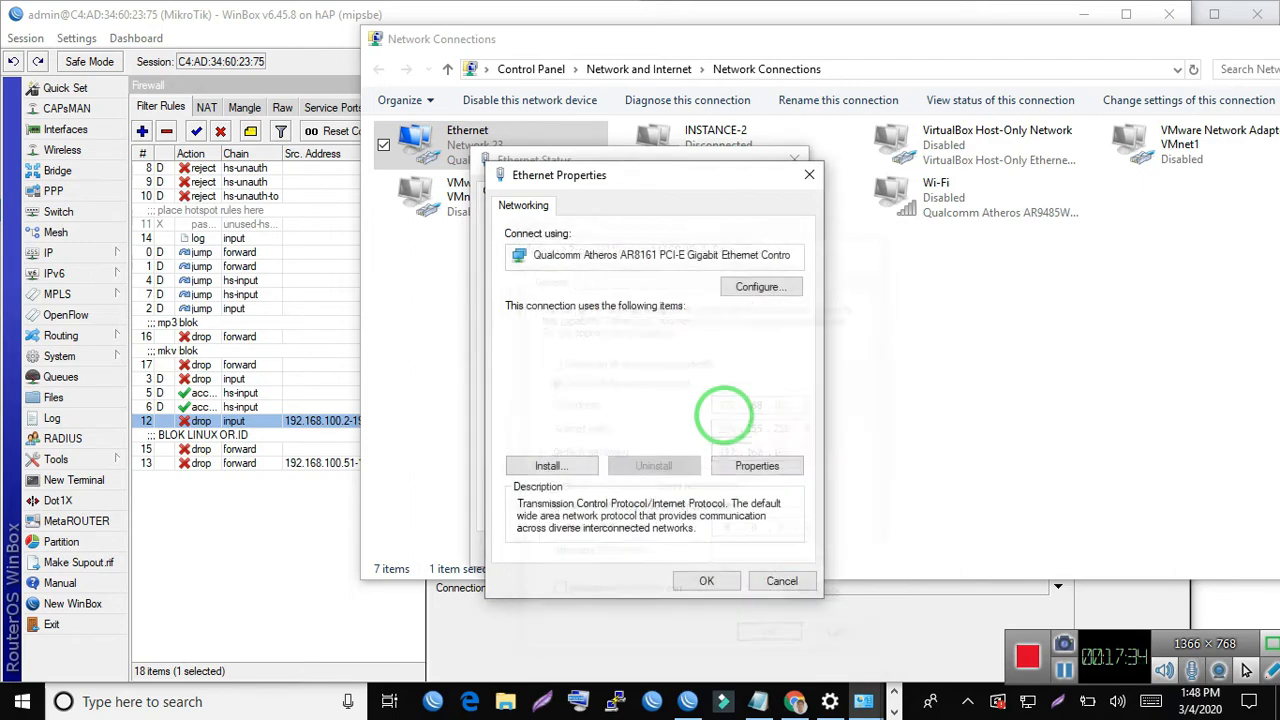
{"action": "key", "text": "Return"}
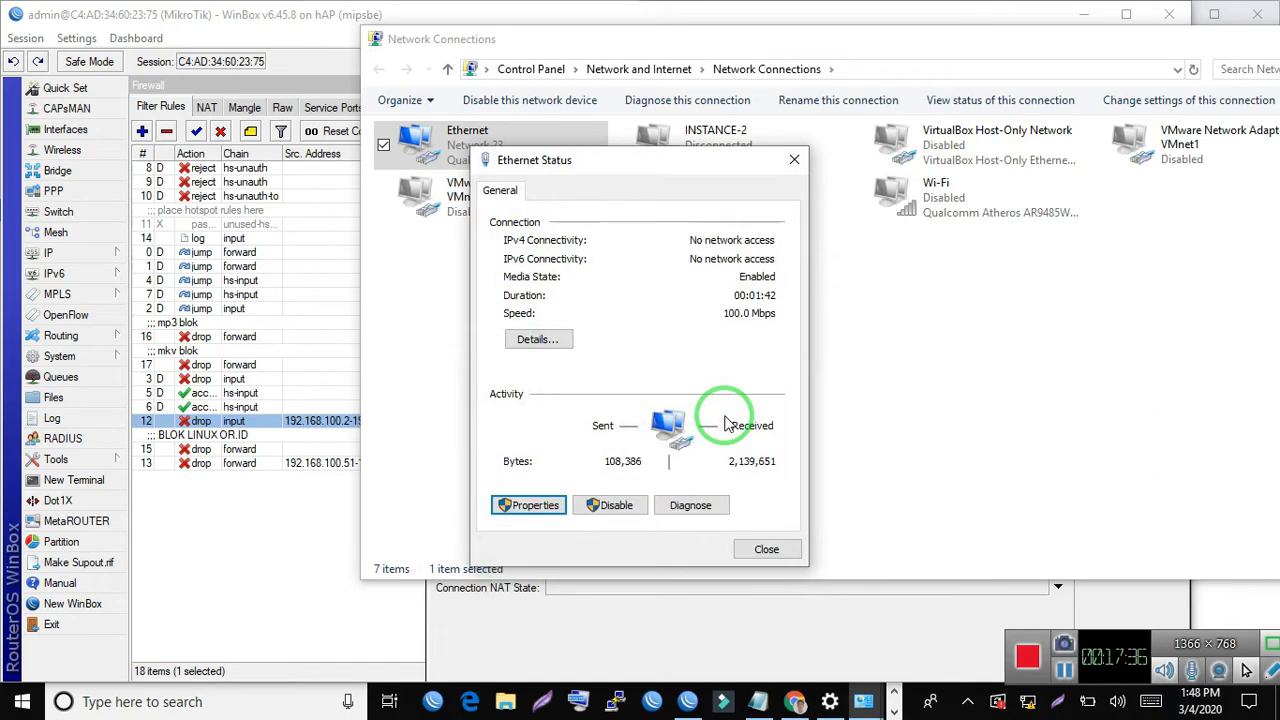
- Run a continuous ping (ping -t) to 192.168.100.1 from the Run dialog
{"action": "key", "text": "super+r"}
{"action": "type", "text": "pi"}
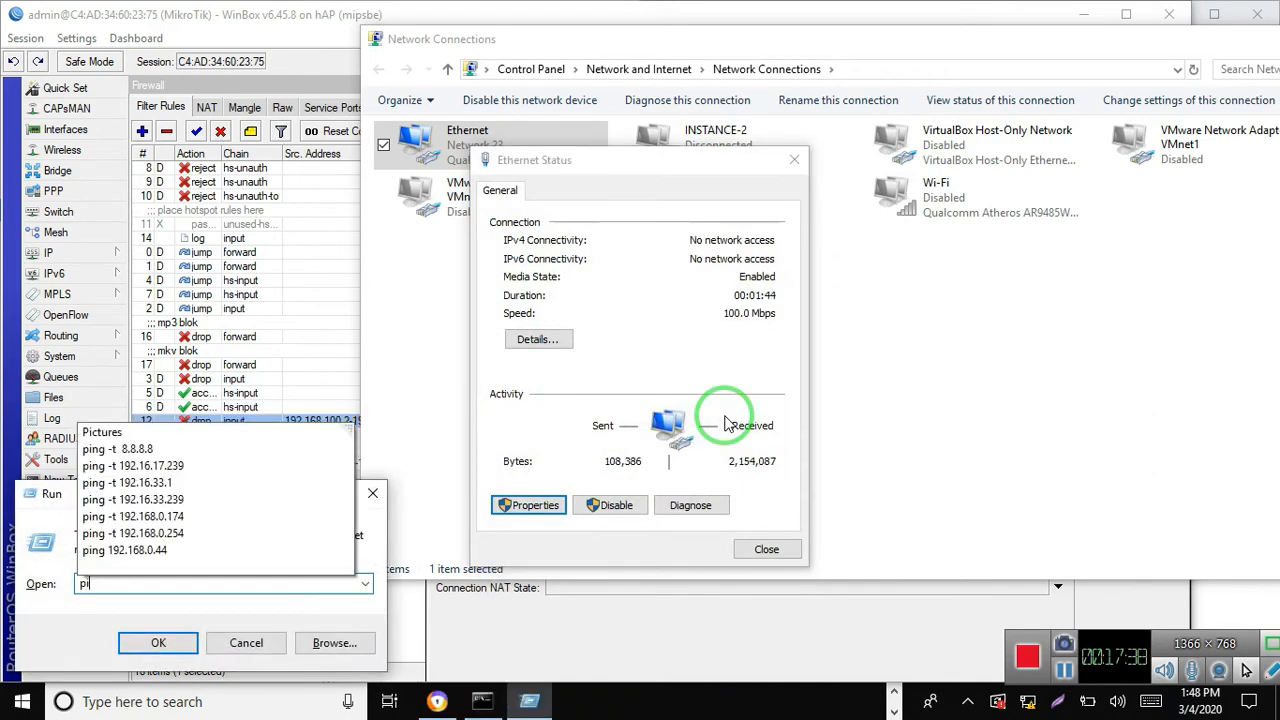
{"action": "type", "text": "ng -t"}
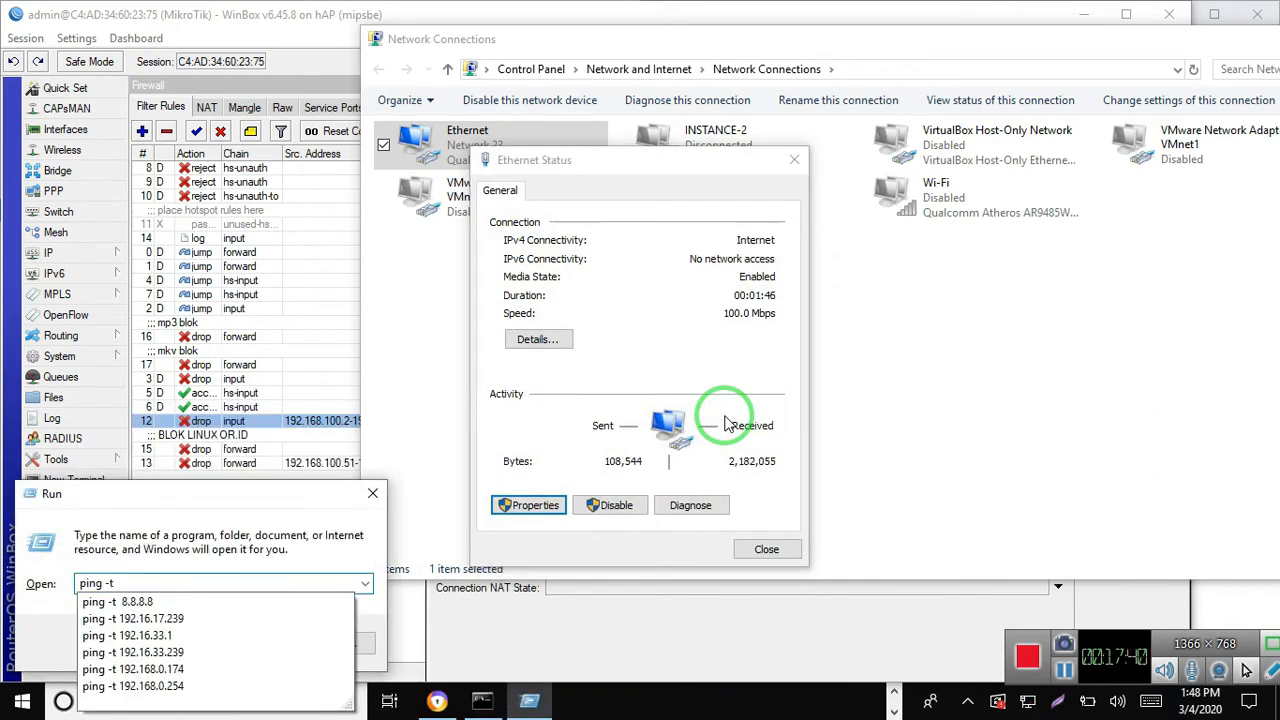
{"action": "type", "text": " 192.168.10"}
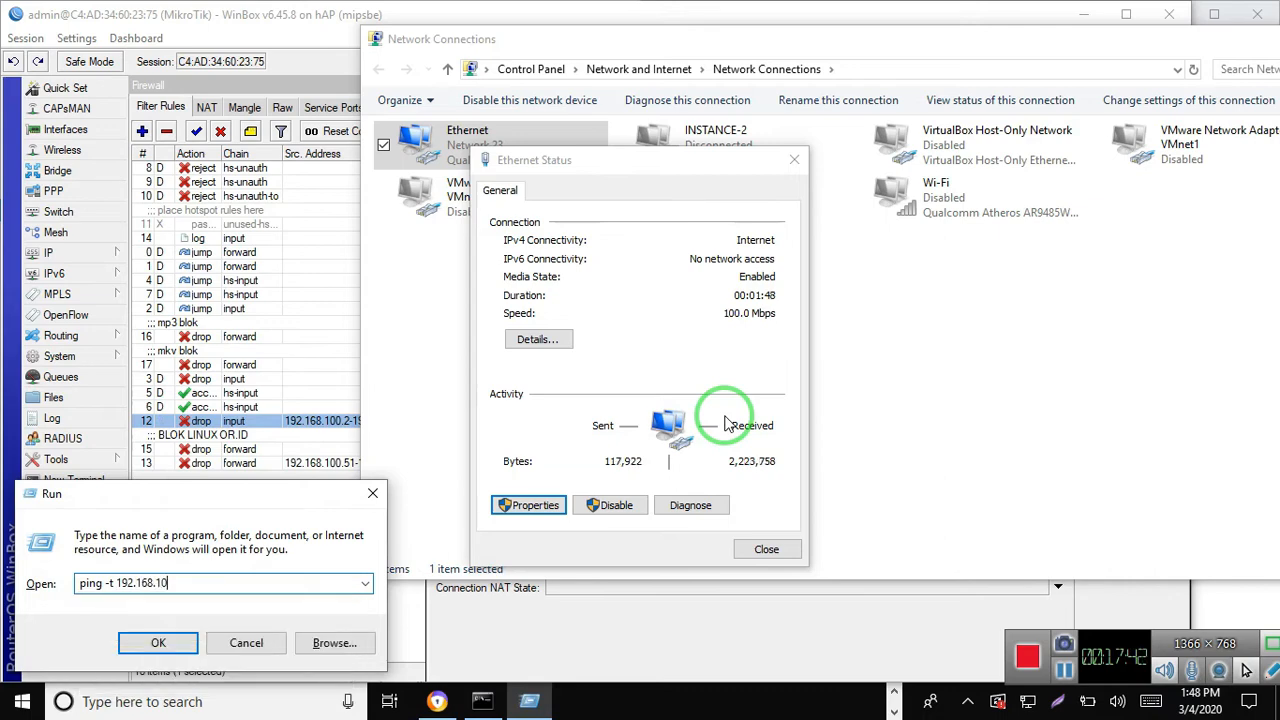
{"action": "type", "text": "0.1"}
{"action": "key", "text": "Return"}
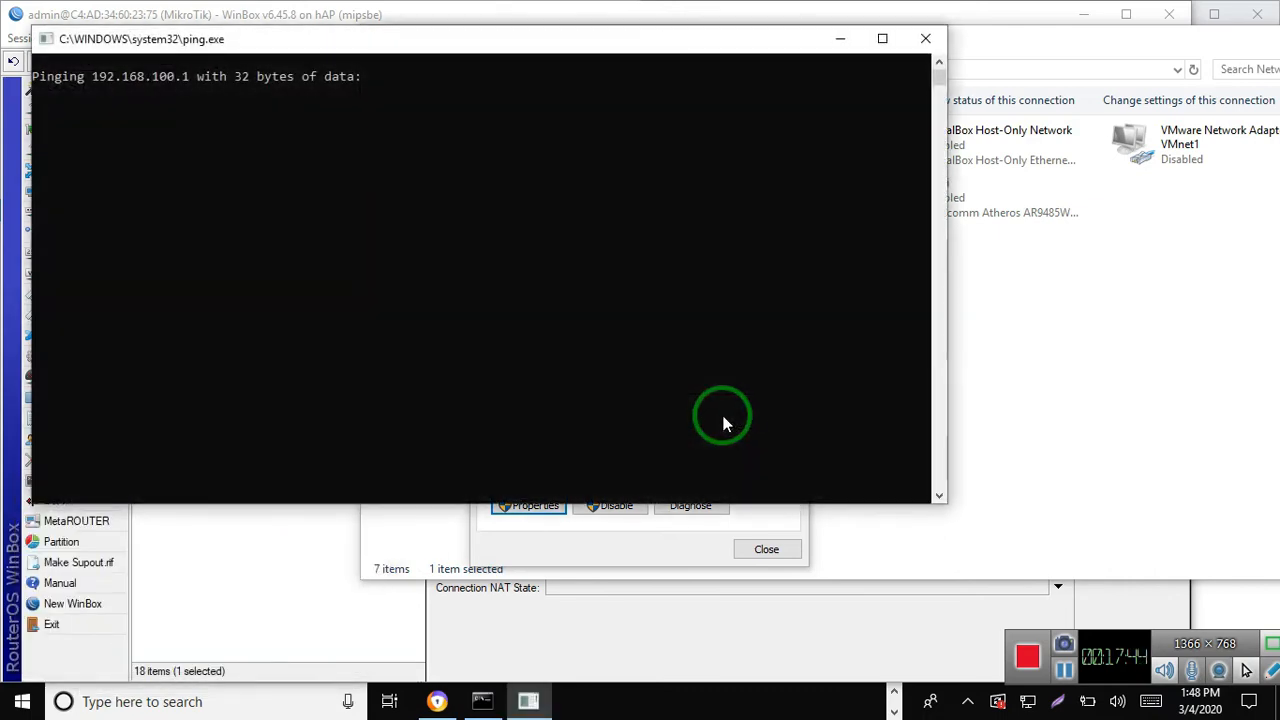
- Return to WinBox and examine the traffic statistics of the ether3 input drop rule, then close the rule without changes
{"action": "left_click_drag", "start_coordinate": [723, 423], "coordinate": [545, 632]}
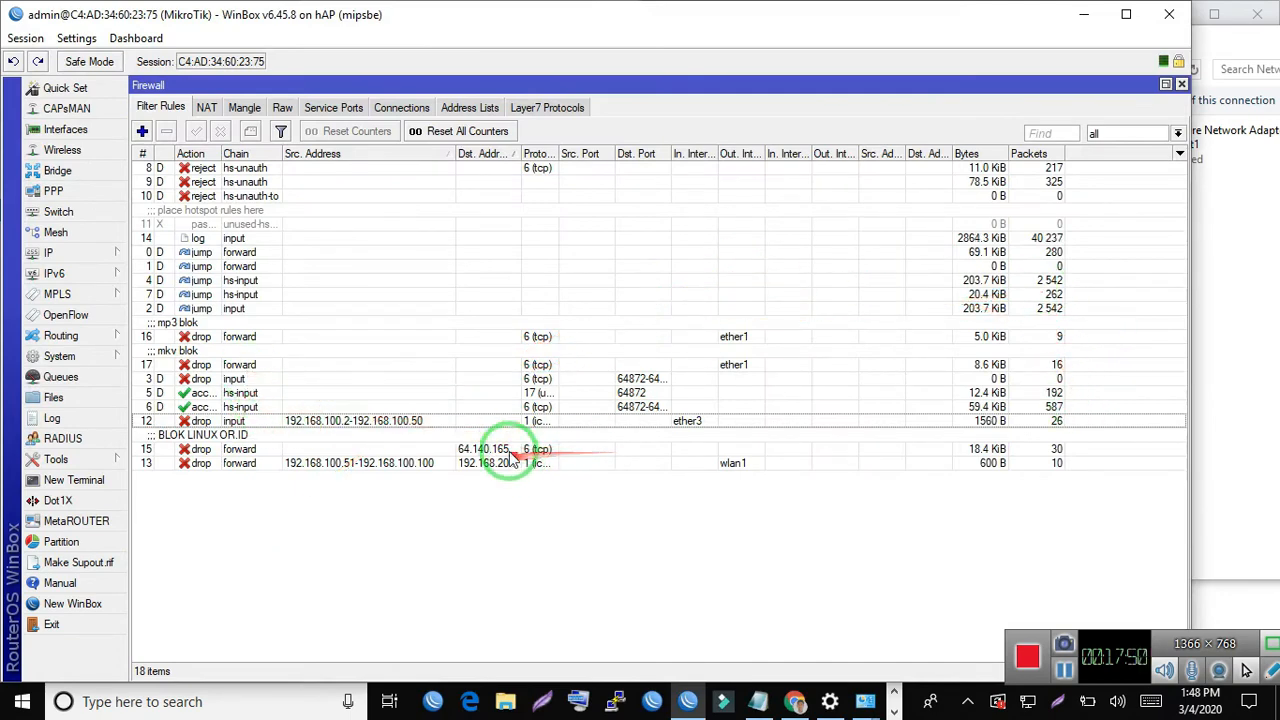
{"action": "double_click", "coordinate": [491, 421]}
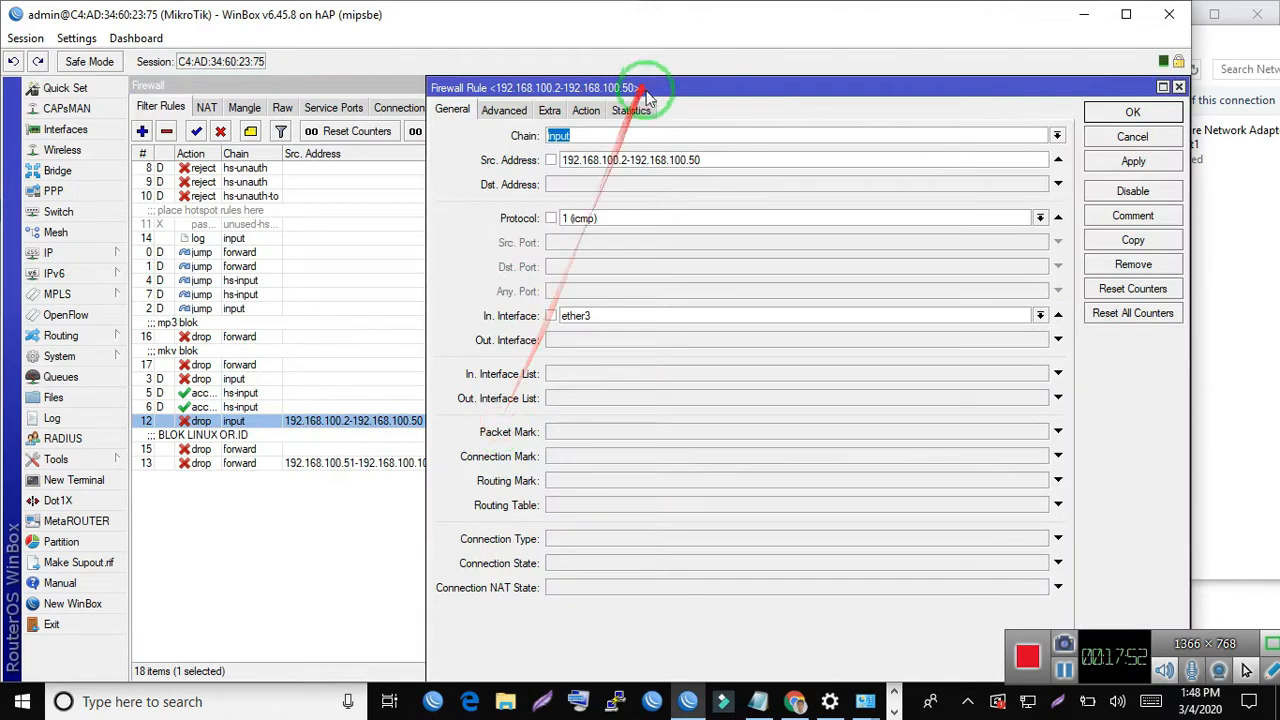
{"action": "left_click", "coordinate": [632, 110]}
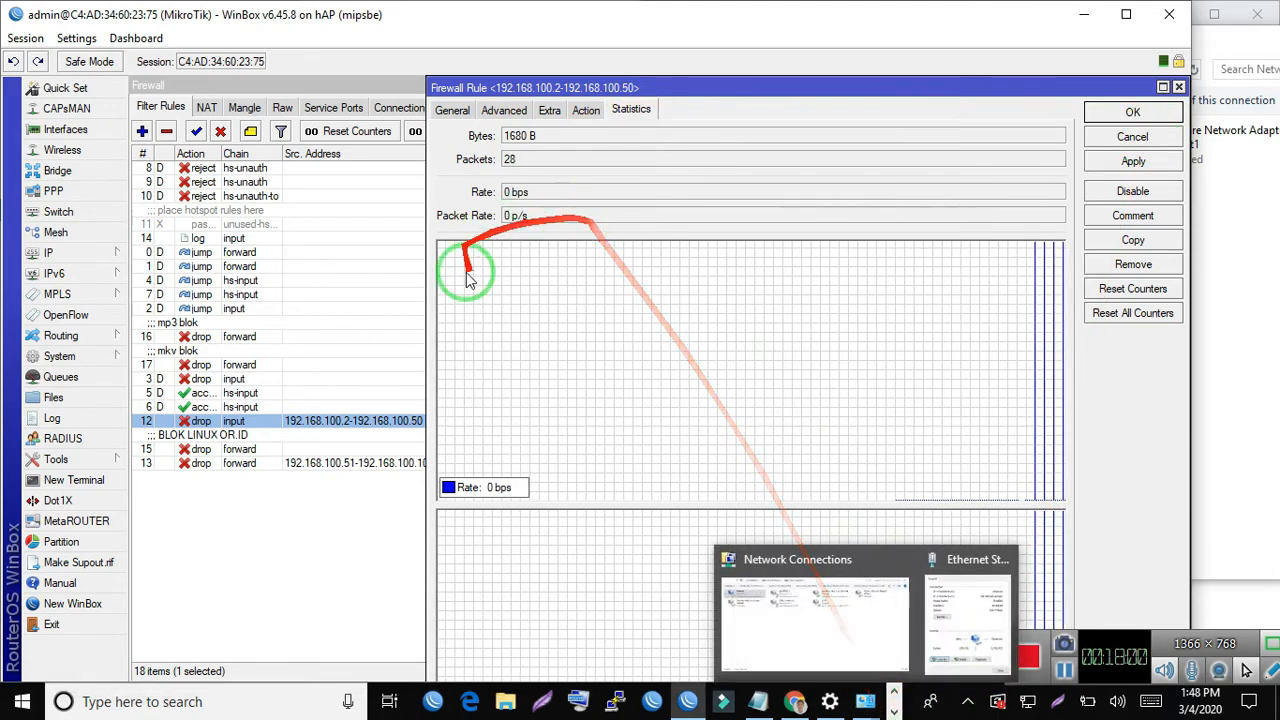
{"action": "left_click", "coordinate": [1133, 137]}
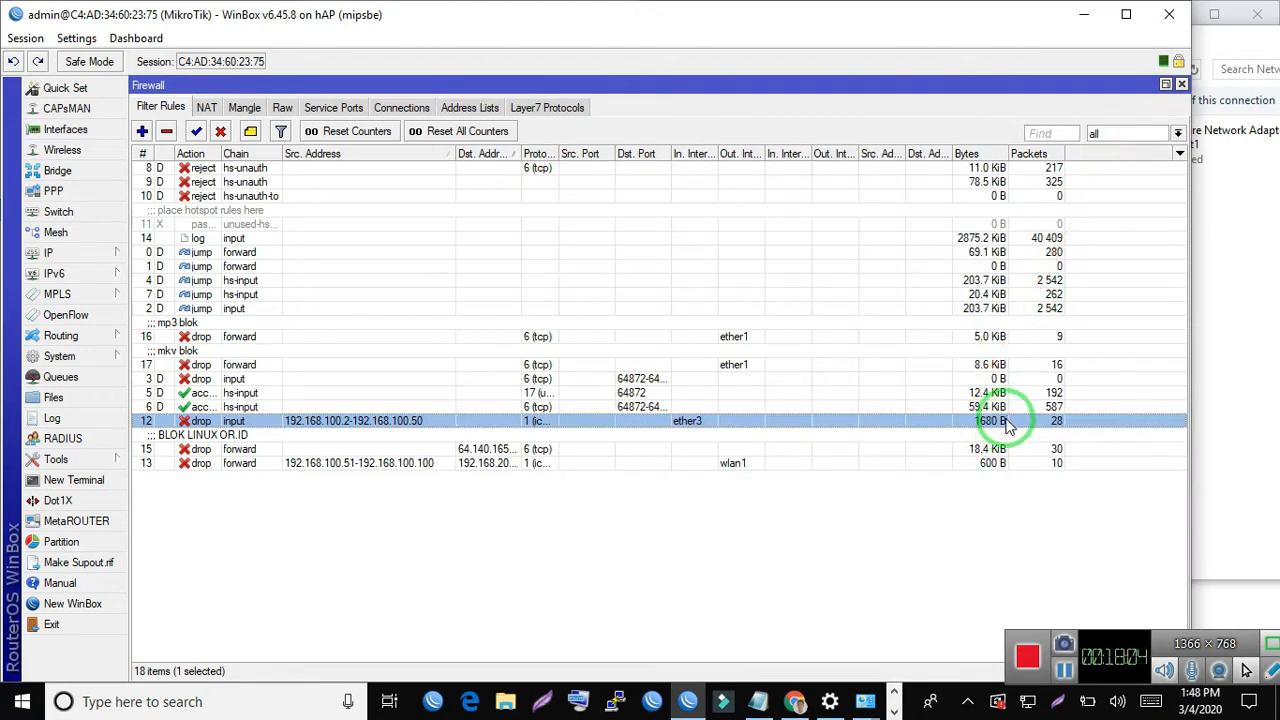
- Close the Settings window, the Google browser window and the running continuous ping window
{"action": "right_click", "coordinate": [872, 708]}
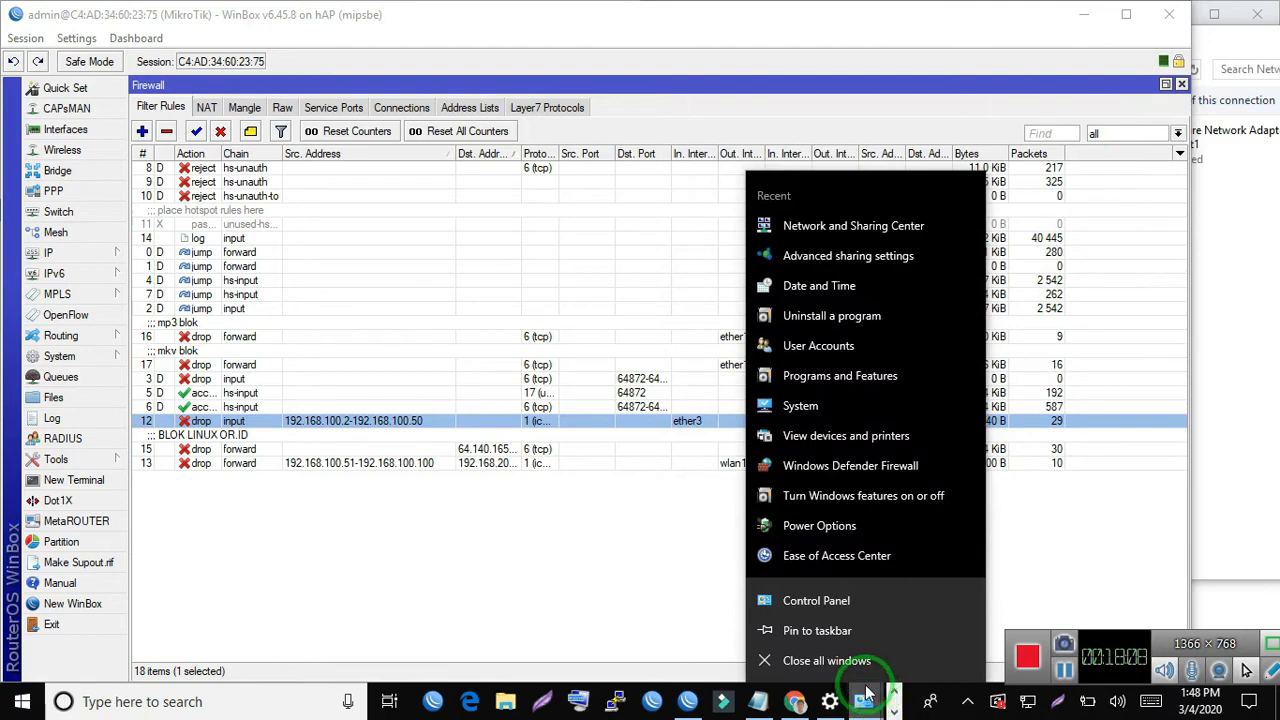
{"action": "right_click", "coordinate": [830, 701]}
{"action": "left_click", "coordinate": [830, 661]}
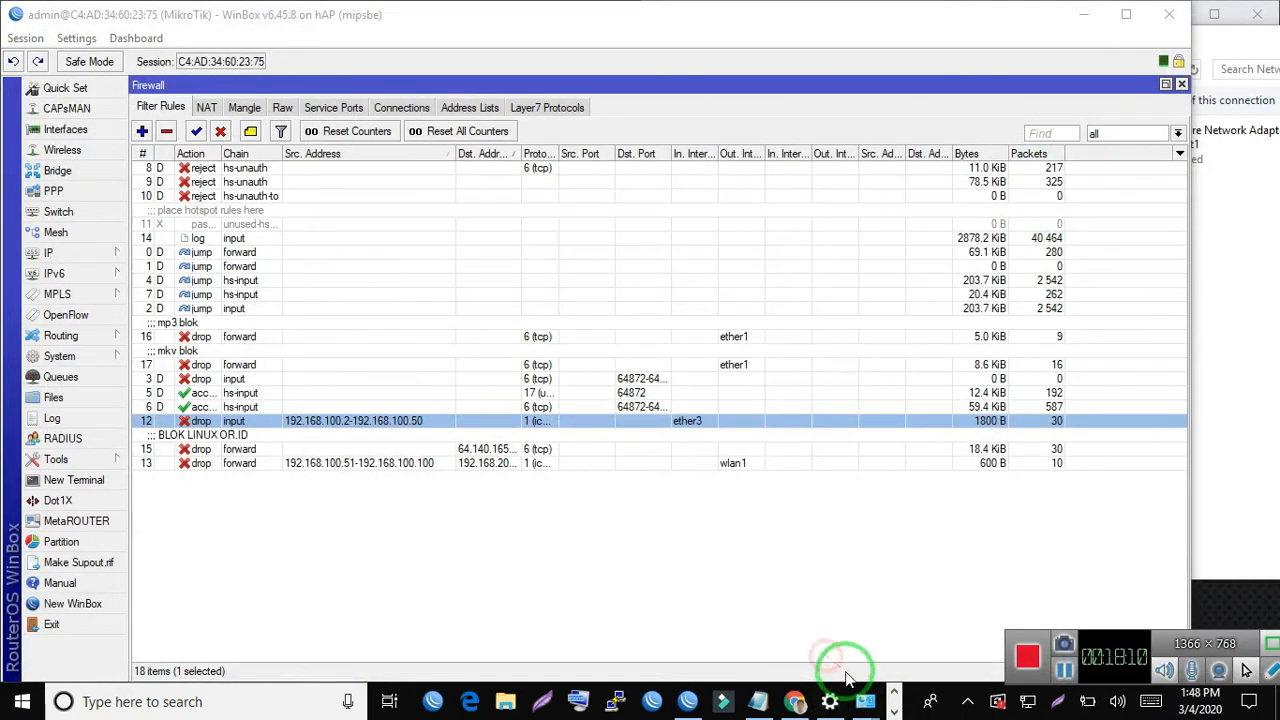
{"action": "left_click", "coordinate": [874, 703]}
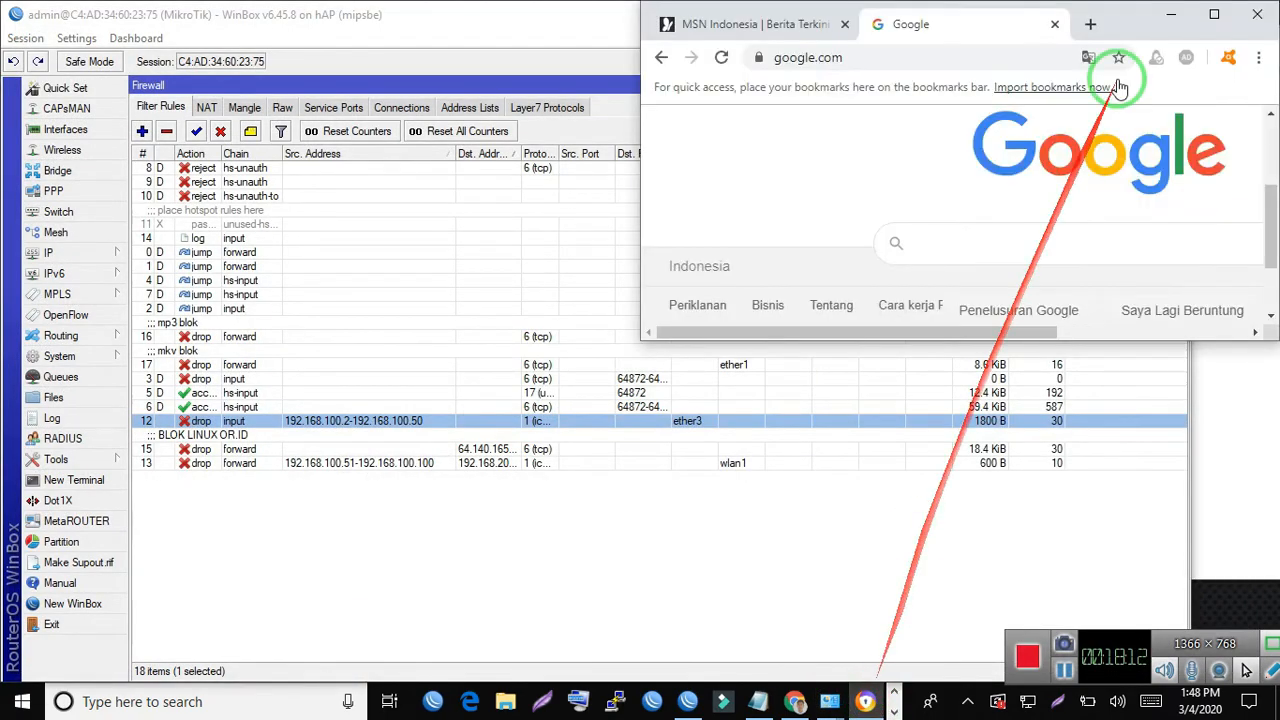
{"action": "left_click", "coordinate": [1257, 18]}
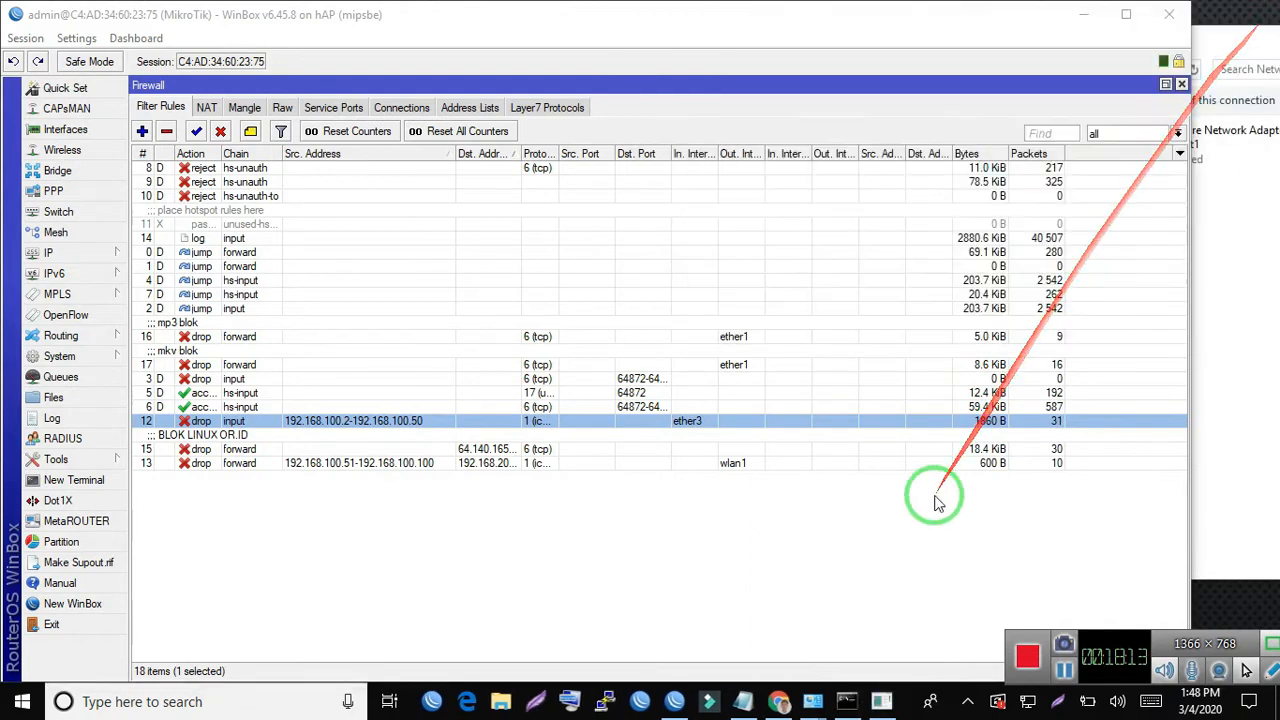
{"action": "left_click", "coordinate": [881, 701]}
{"action": "left_click", "coordinate": [928, 45]}
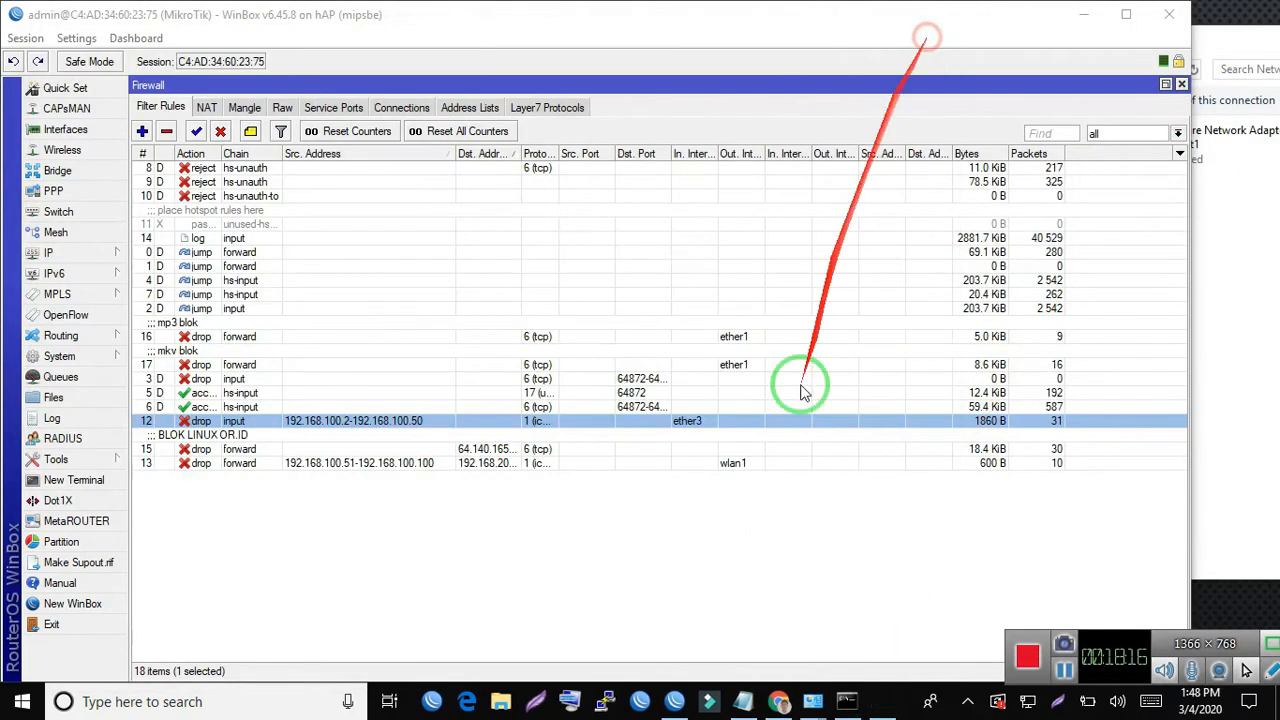
- Reopen the ether3 input drop rule, examine its source address range in the general settings and close the rule
{"action": "double_click", "coordinate": [336, 428]}
{"action": "left_click", "coordinate": [454, 112]}
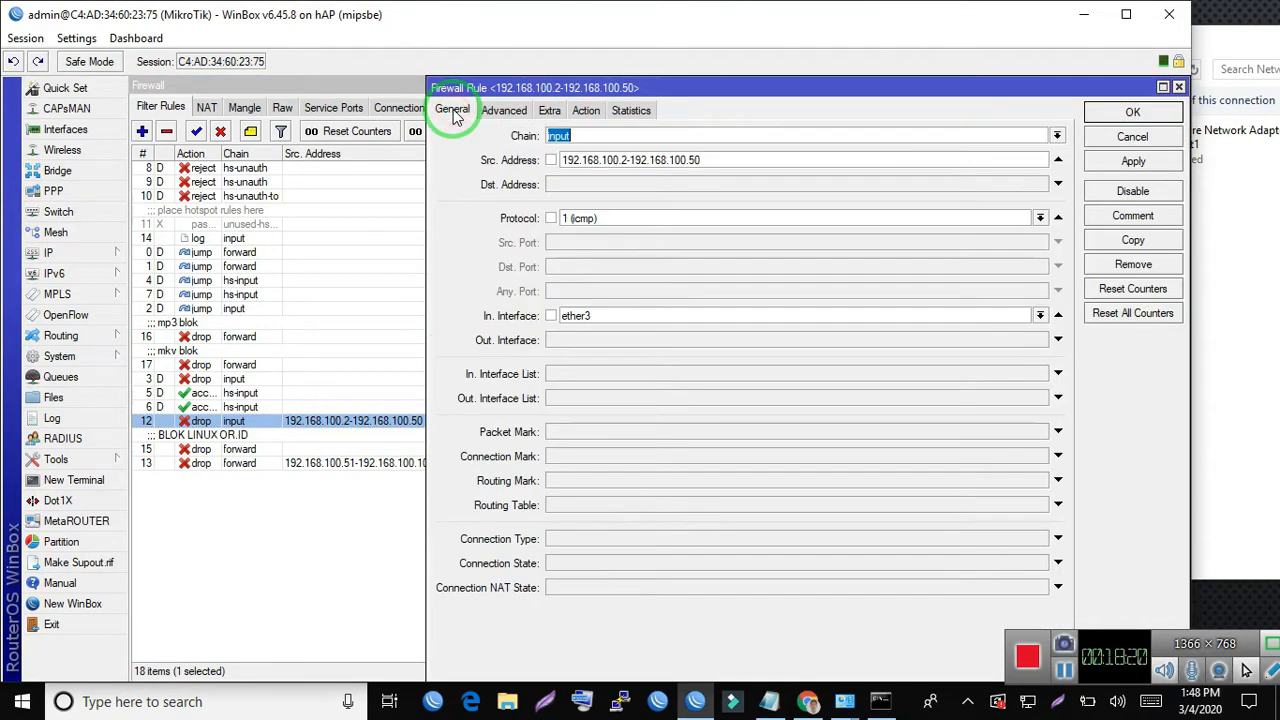
{"action": "left_click", "coordinate": [635, 130]}
{"action": "left_click", "coordinate": [715, 157]}
{"action": "left_click_drag", "start_coordinate": [715, 156], "coordinate": [338, 159]}
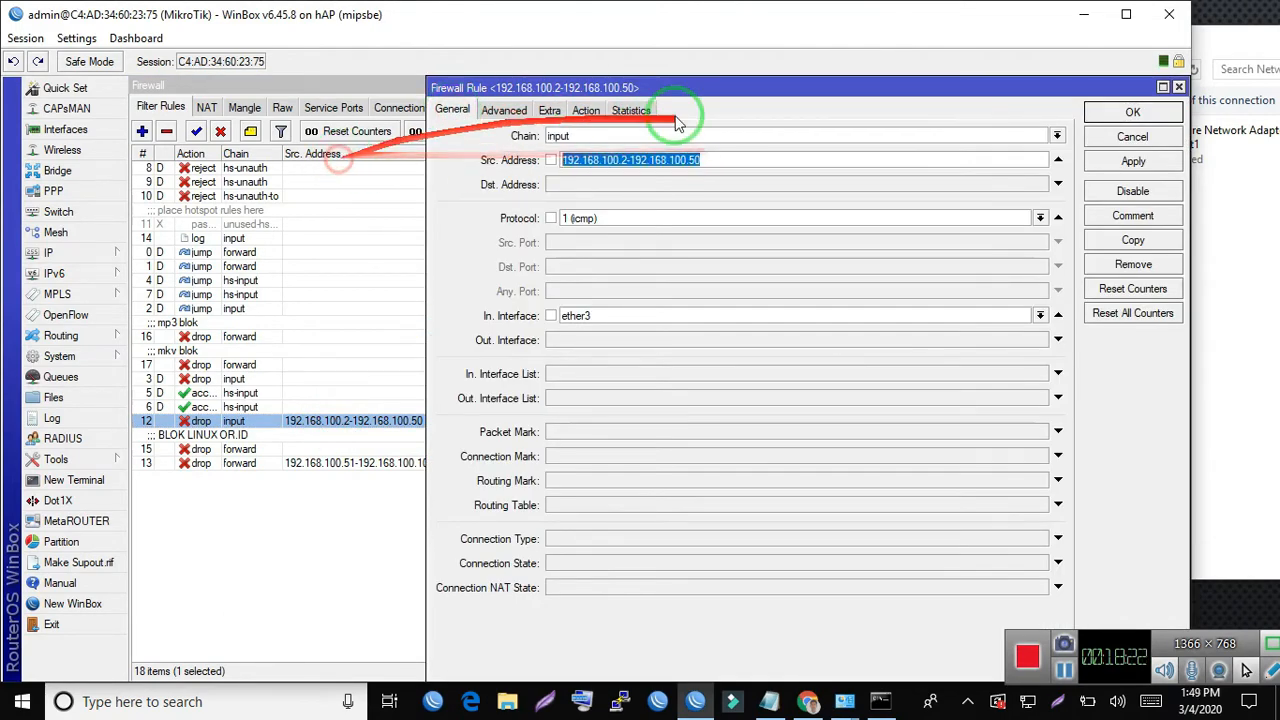
{"action": "left_click", "coordinate": [755, 160]}
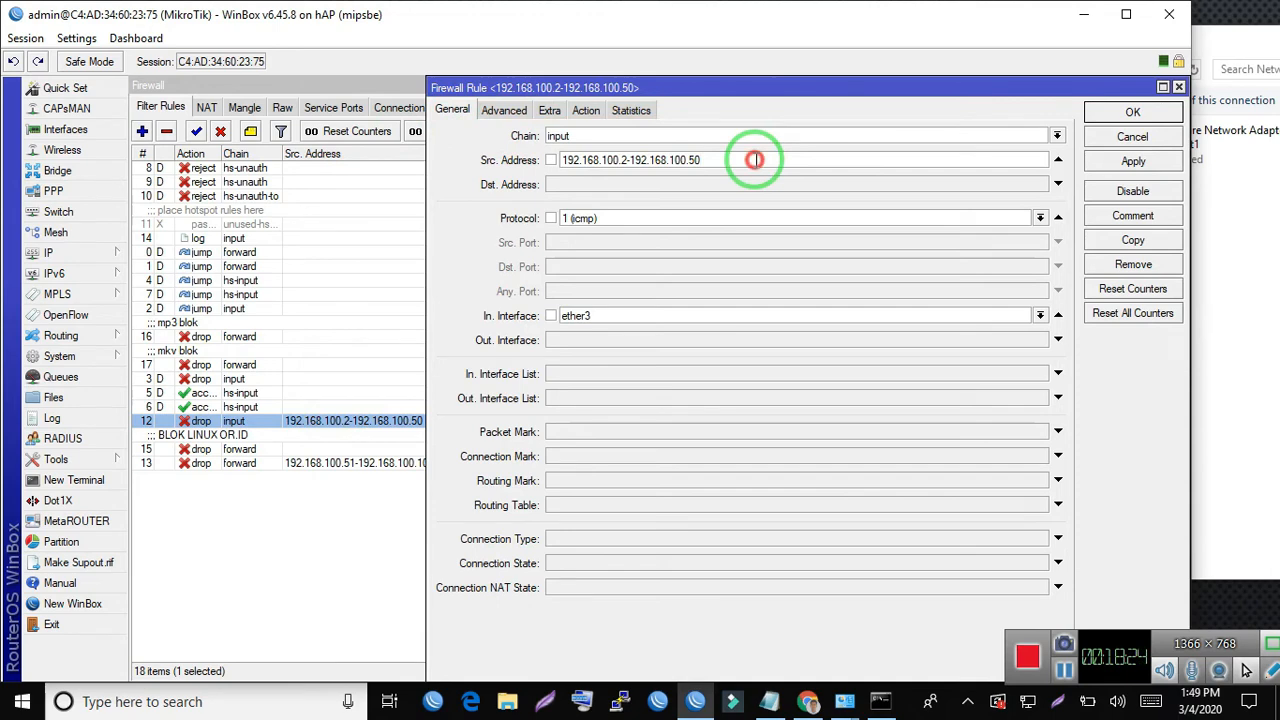
{"action": "left_click_drag", "start_coordinate": [755, 160], "coordinate": [603, 162]}
{"action": "left_click", "coordinate": [613, 162]}
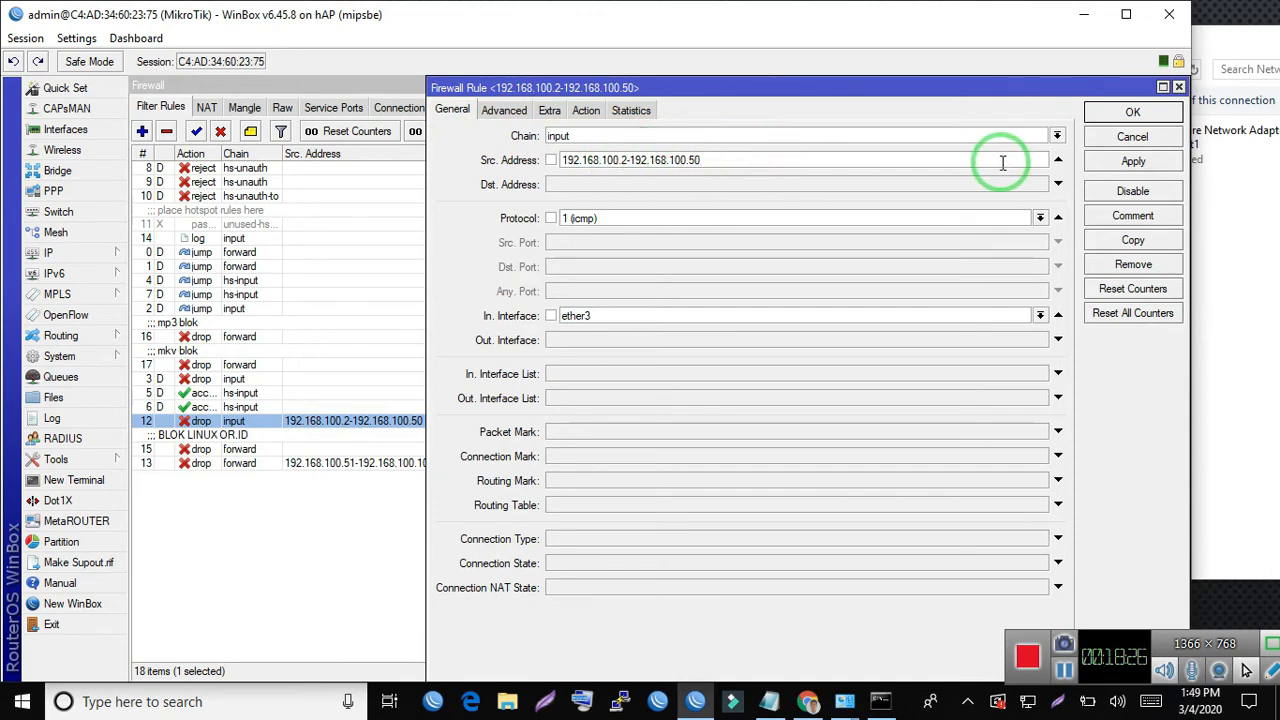
{"action": "left_click", "coordinate": [1133, 112]}
- Set the Ethernet adapter's IPv4 properties to obtain the IP address and DNS server automatically, and close its status window
{"action": "mouse_move", "coordinate": [850, 703]}
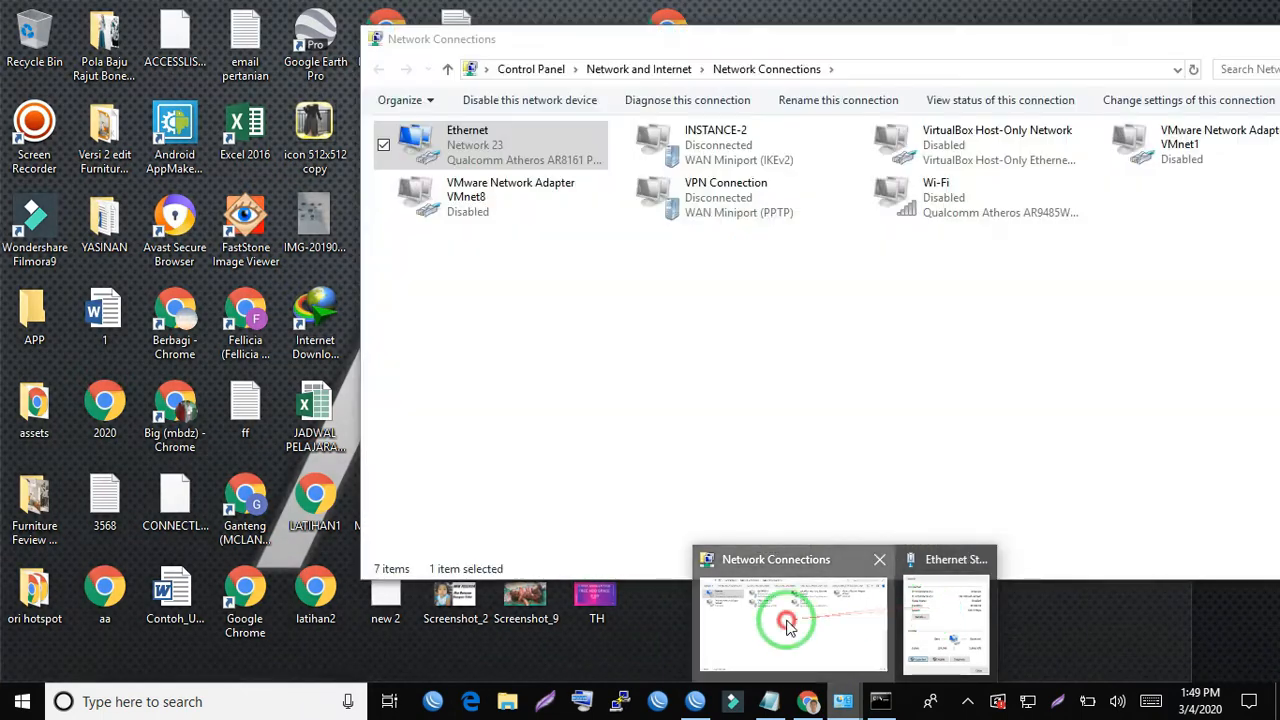
{"action": "left_click", "coordinate": [780, 610]}
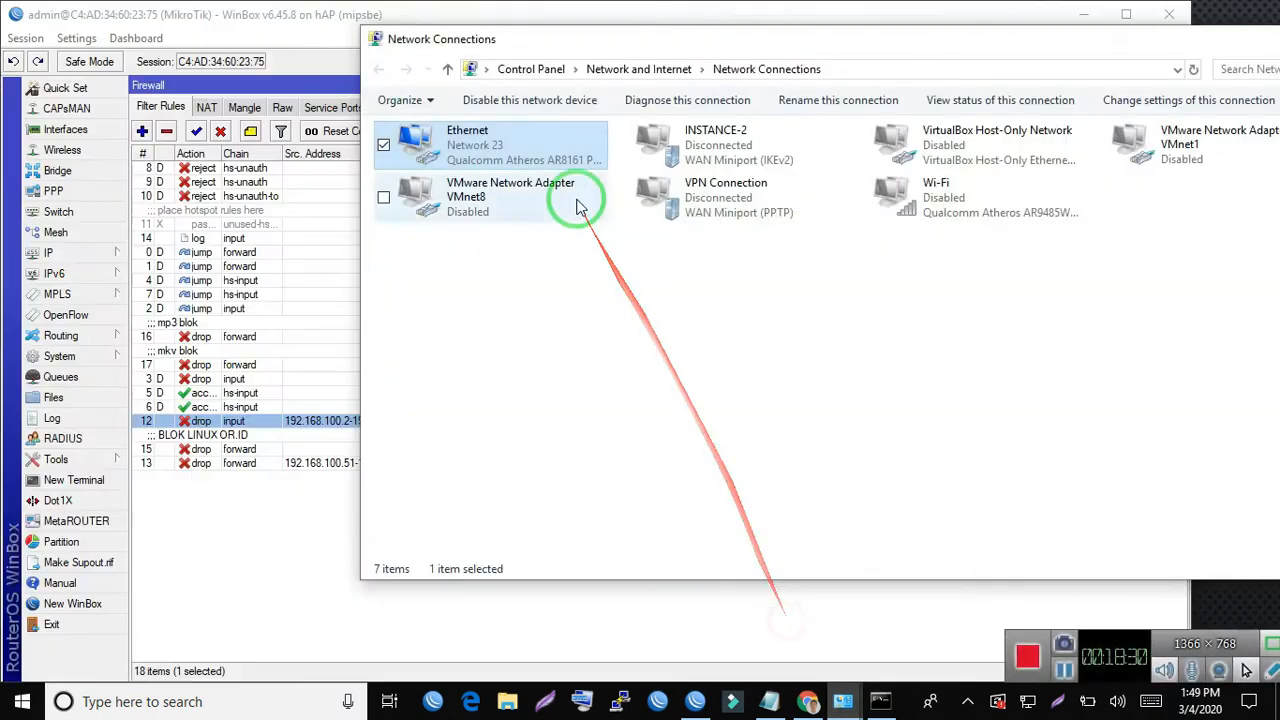
{"action": "double_click", "coordinate": [472, 150]}
{"action": "left_click", "coordinate": [556, 507]}
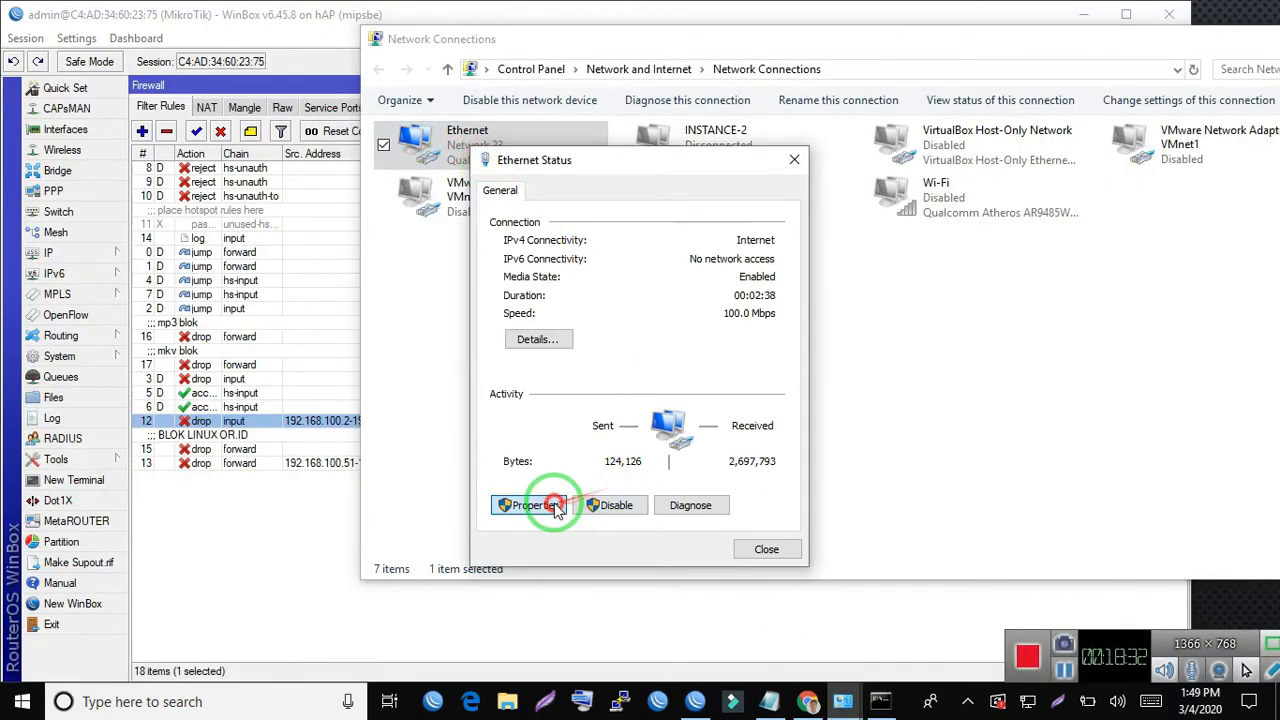
{"action": "left_click", "coordinate": [708, 407]}
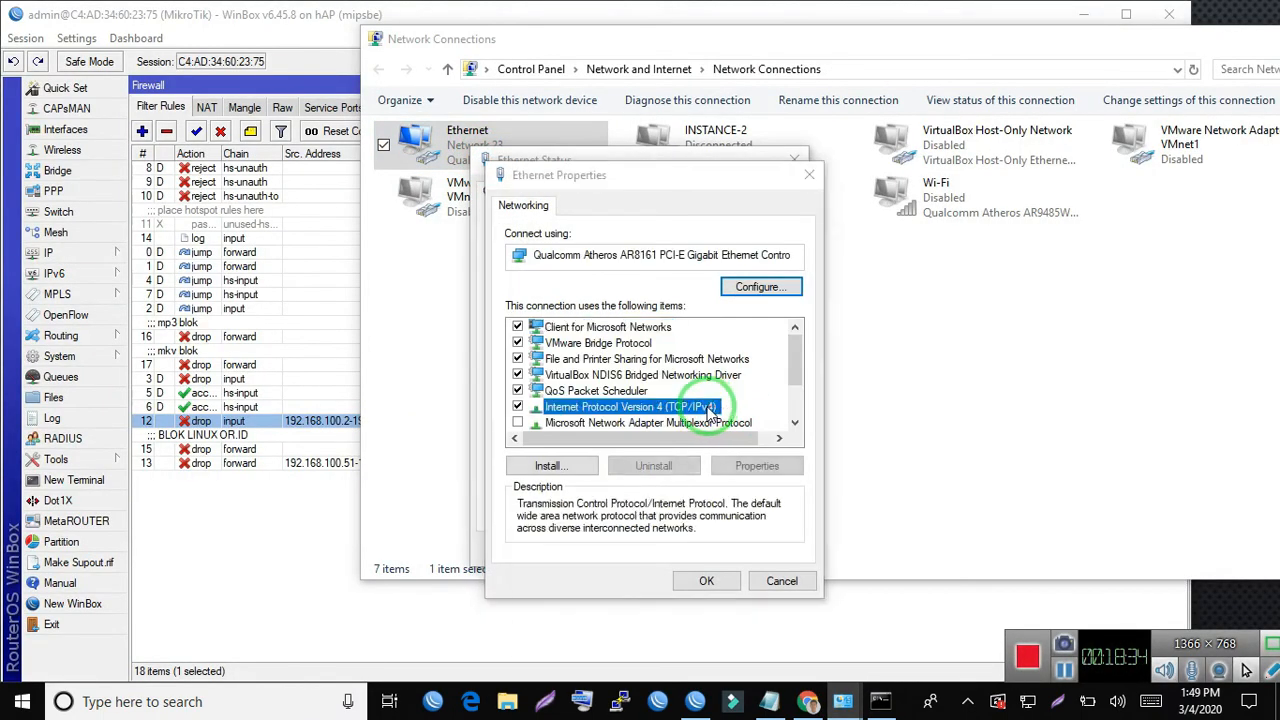
{"action": "double_click", "coordinate": [708, 407]}
{"action": "left_click", "coordinate": [640, 362]}
{"action": "left_click", "coordinate": [714, 487]}
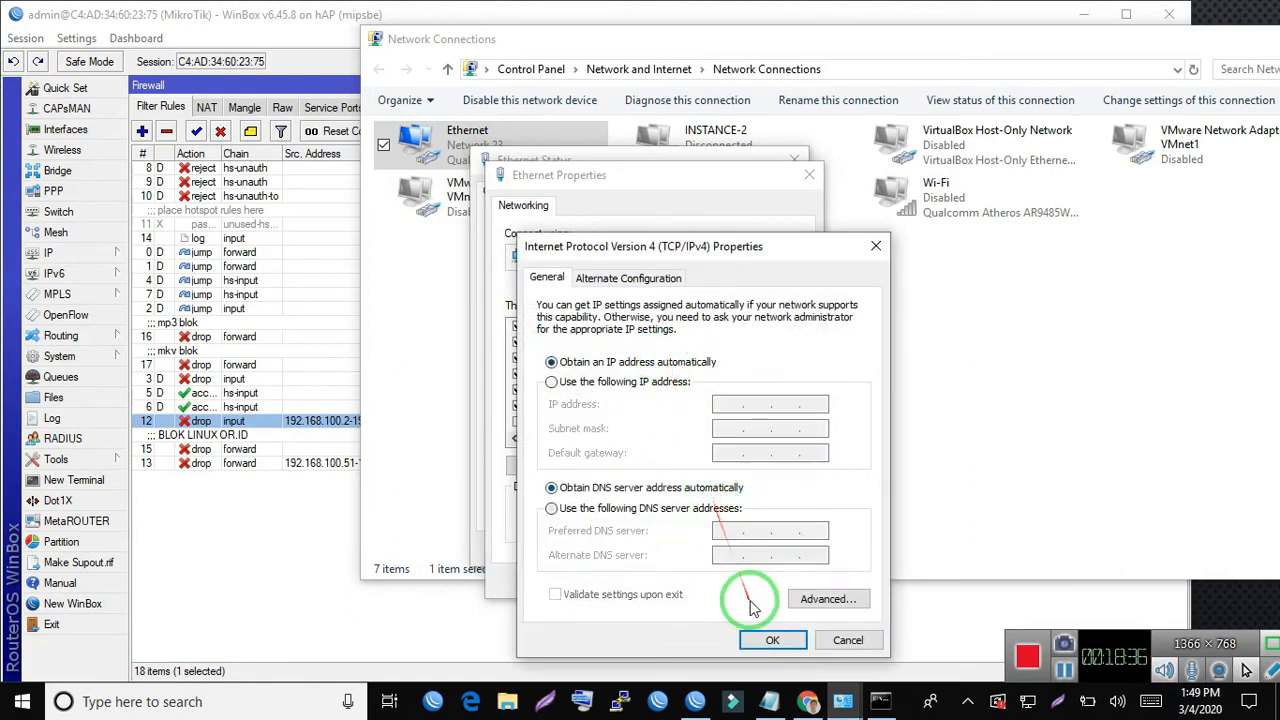
{"action": "left_click", "coordinate": [770, 640]}
{"action": "left_click", "coordinate": [710, 580]}
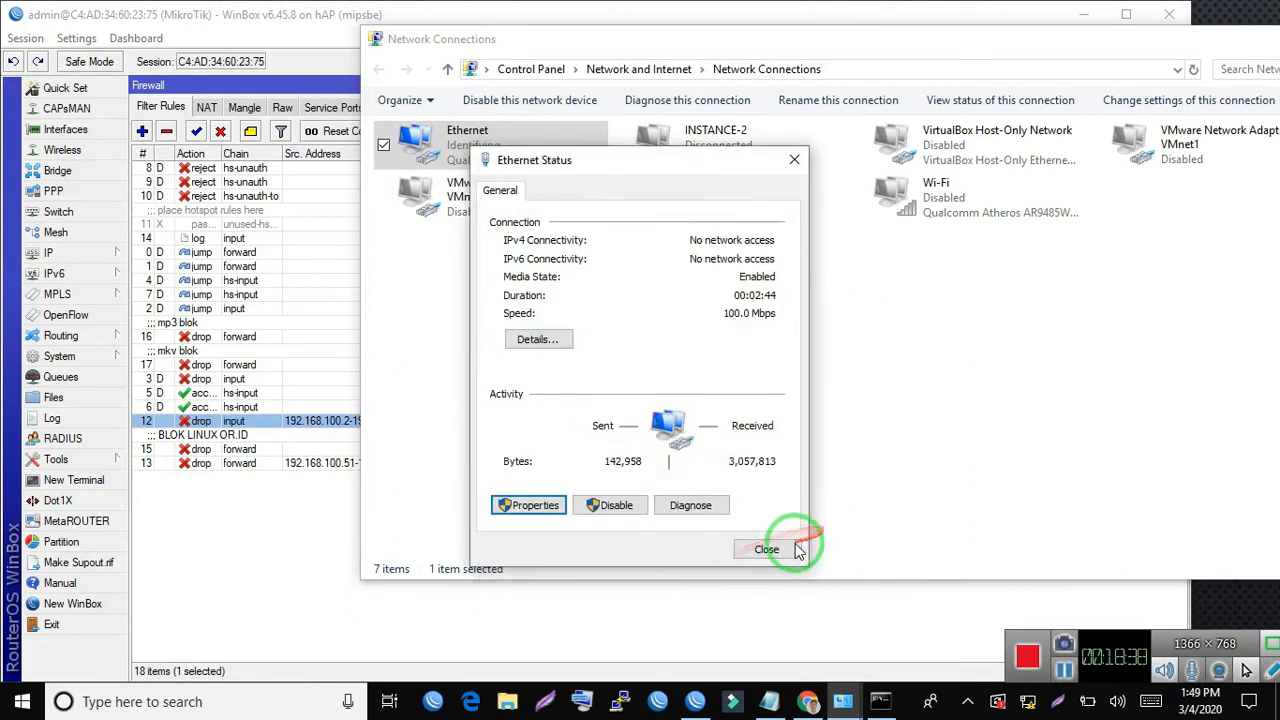
{"action": "left_click", "coordinate": [797, 549]}
{"action": "left_click", "coordinate": [852, 349]}
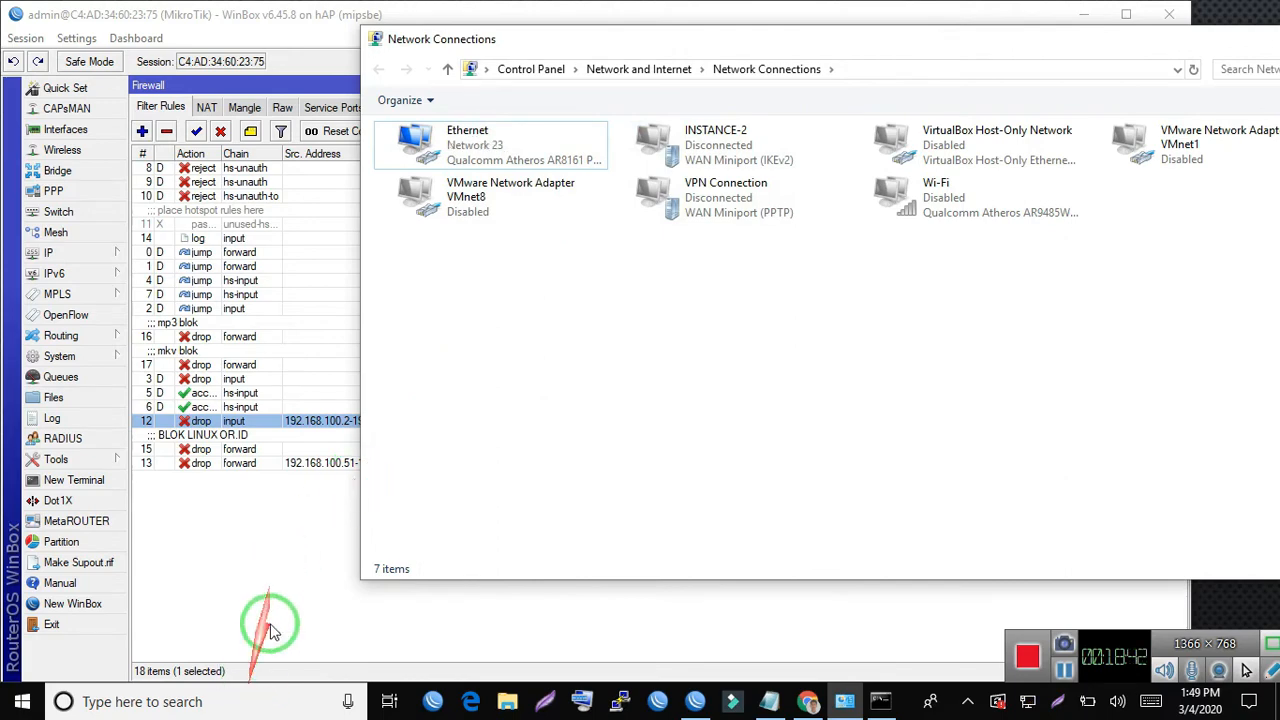
- Return to WinBox, open the forward drop rule with out interface wlan1 and examine its source address range and destination network
{"action": "left_click", "coordinate": [300, 558]}
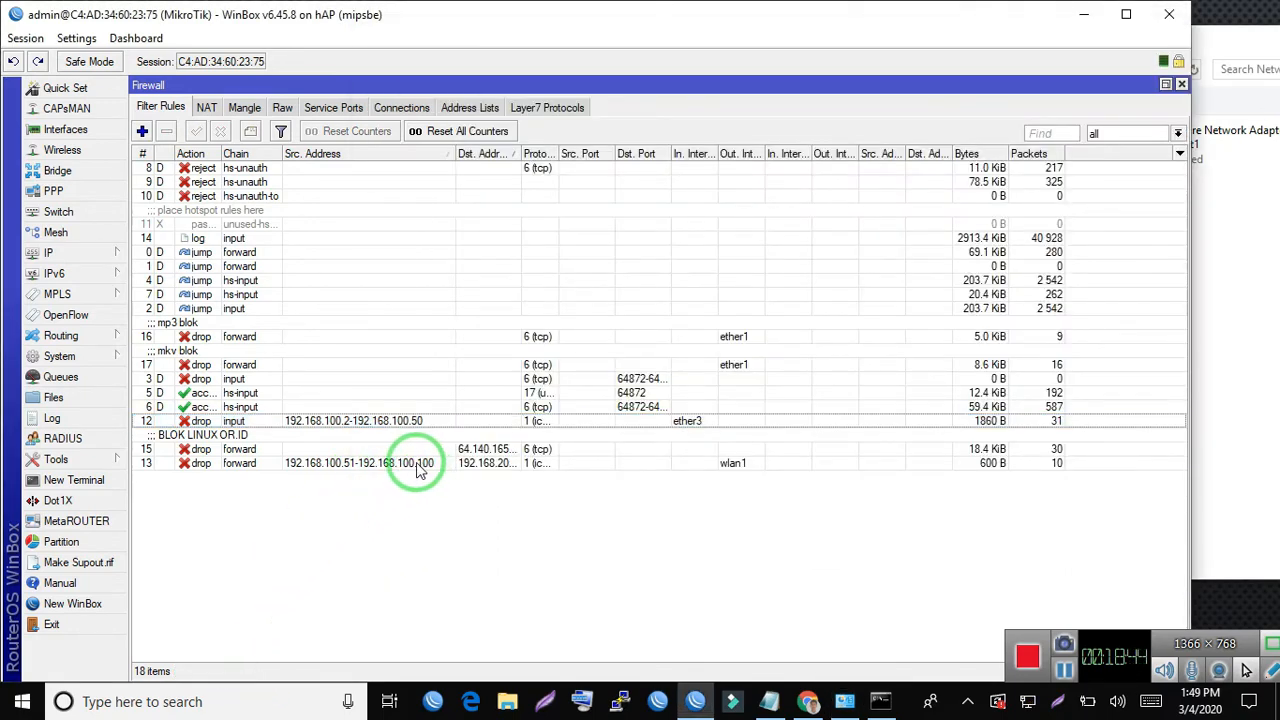
{"action": "left_click", "coordinate": [459, 468]}
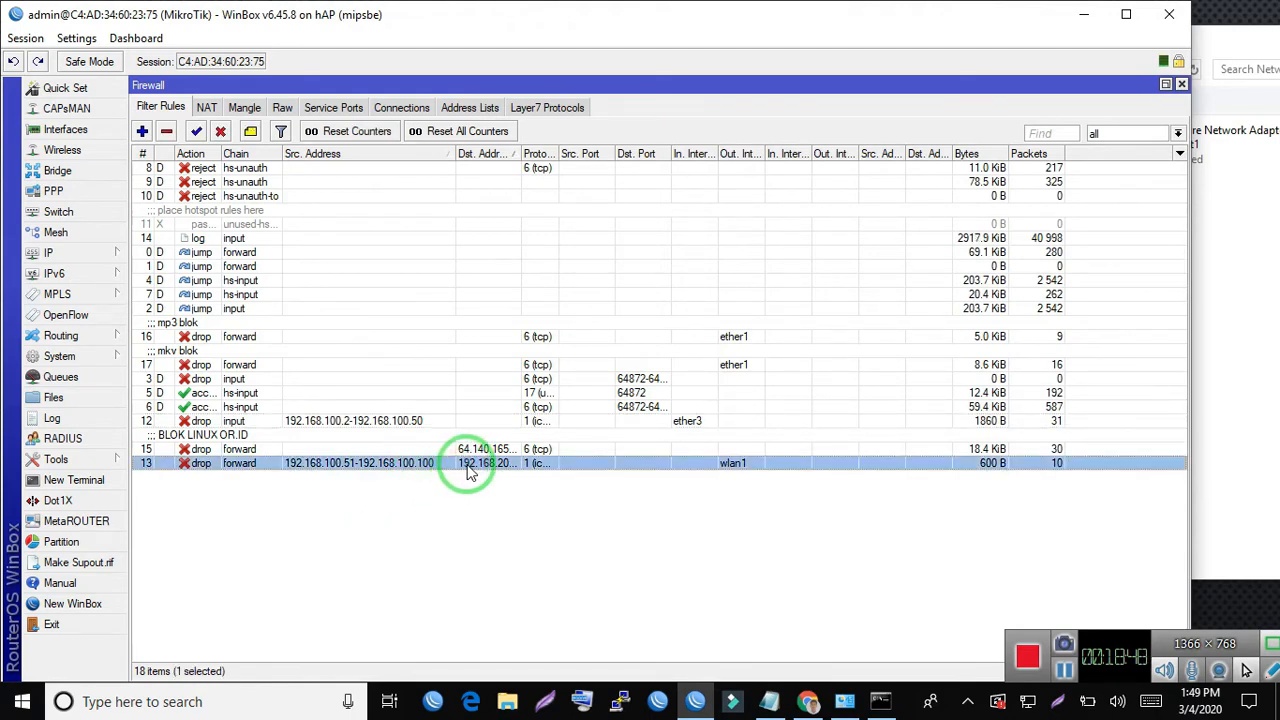
{"action": "left_click_drag", "start_coordinate": [470, 466], "coordinate": [515, 459]}
{"action": "double_click", "coordinate": [516, 462]}
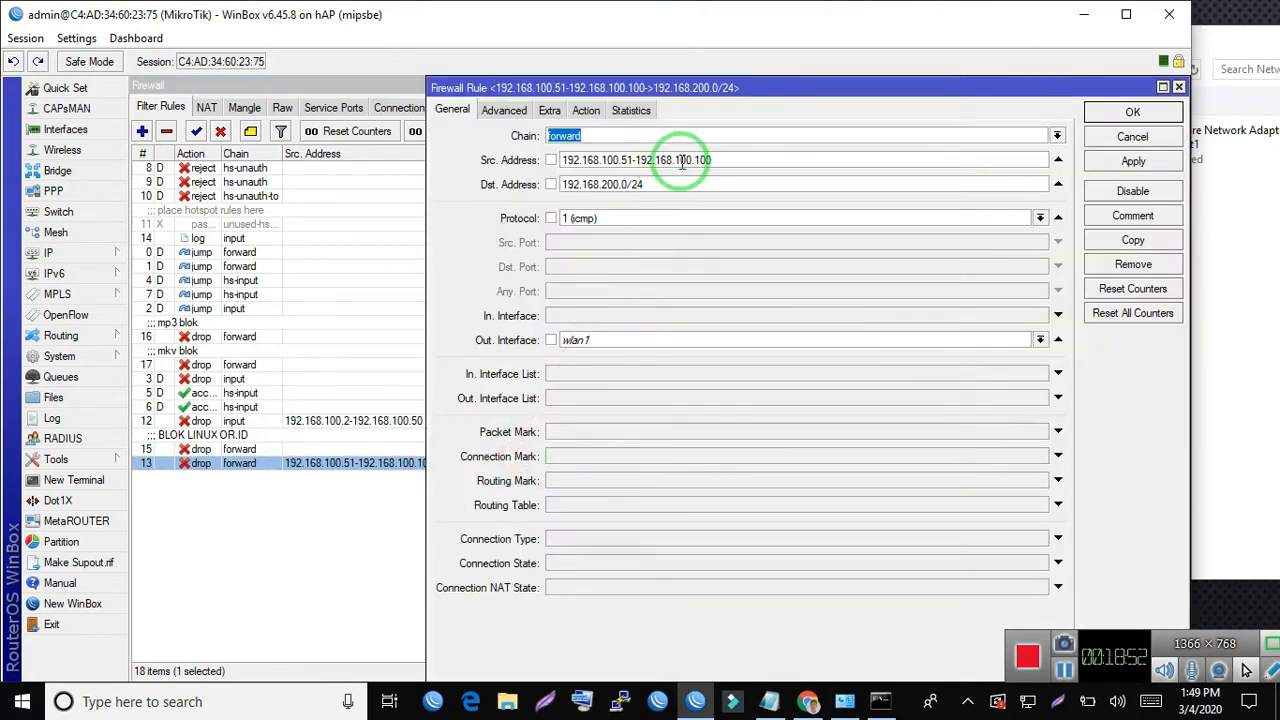
{"action": "left_click", "coordinate": [700, 158]}
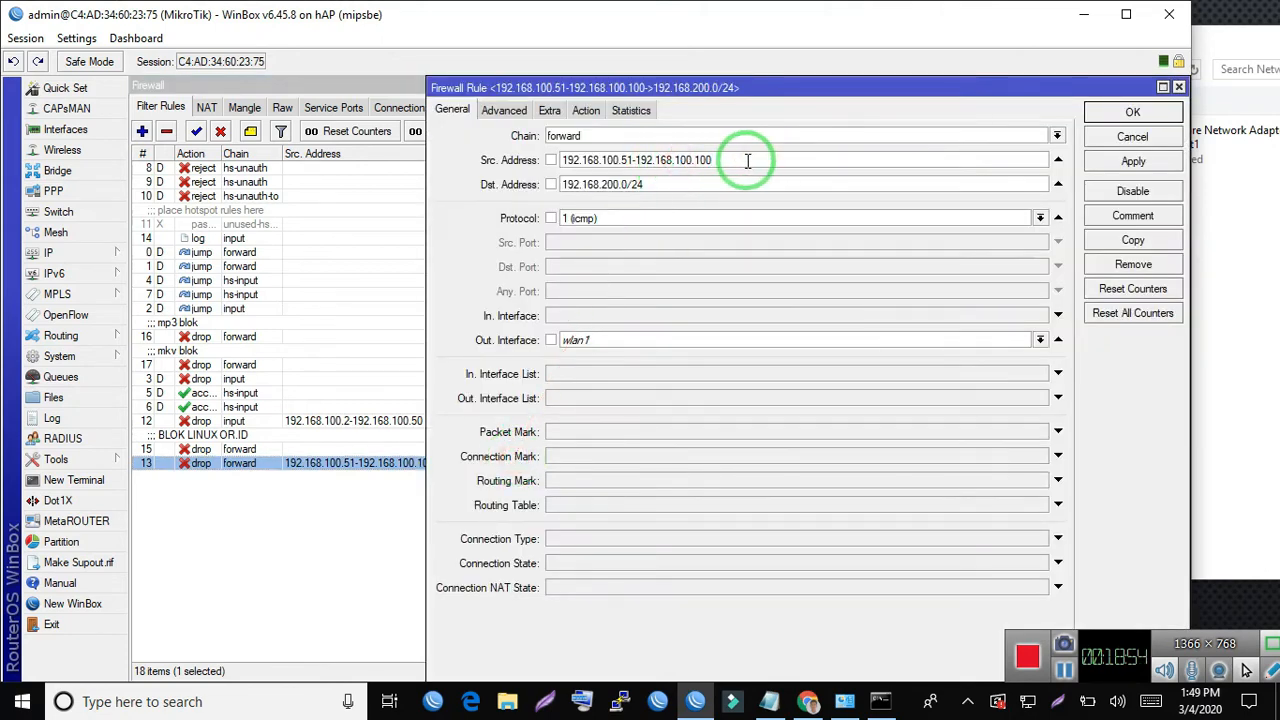
{"action": "left_click_drag", "start_coordinate": [748, 157], "coordinate": [277, 171]}
{"action": "left_click", "coordinate": [726, 162]}
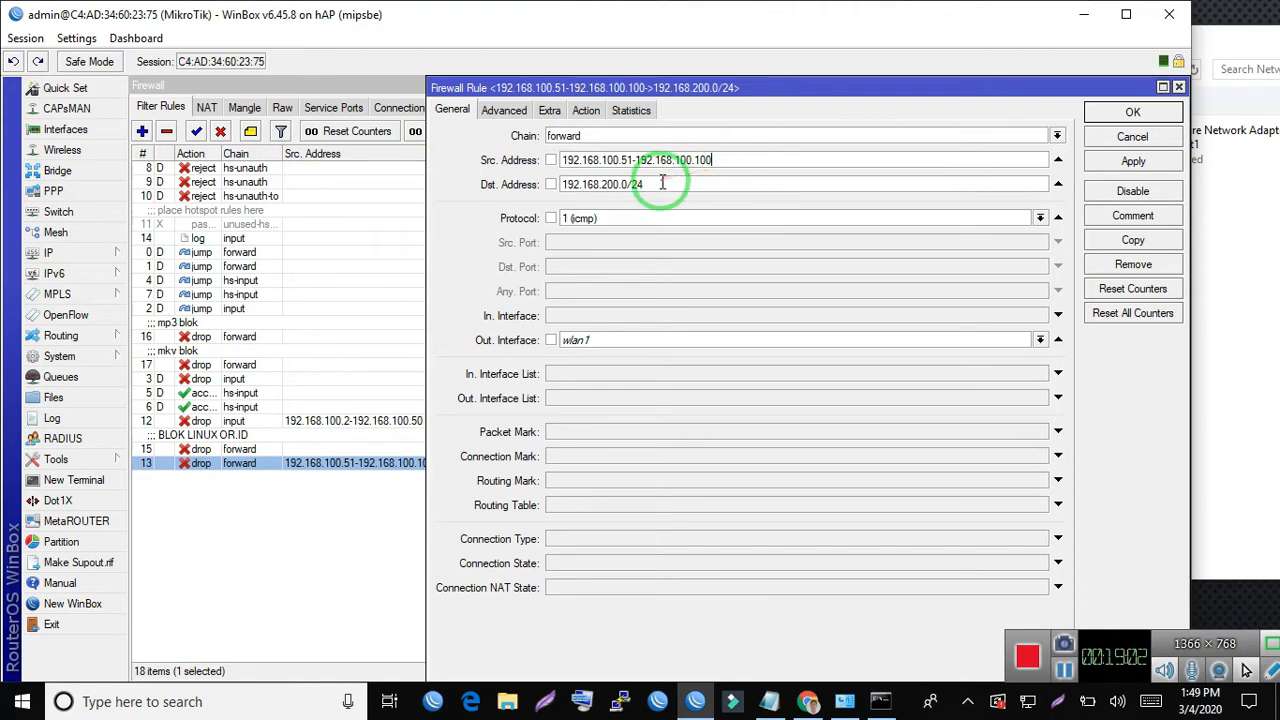
{"action": "left_click_drag", "start_coordinate": [663, 182], "coordinate": [303, 200]}
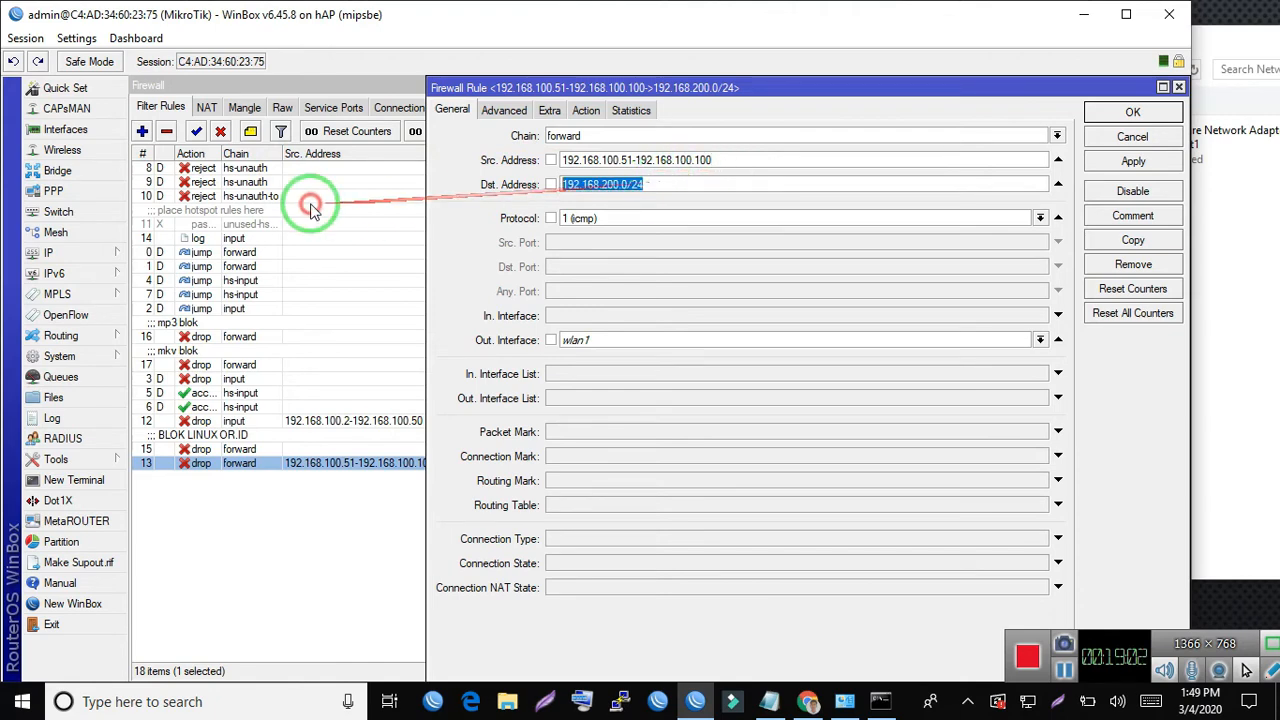
{"action": "left_click", "coordinate": [669, 183]}
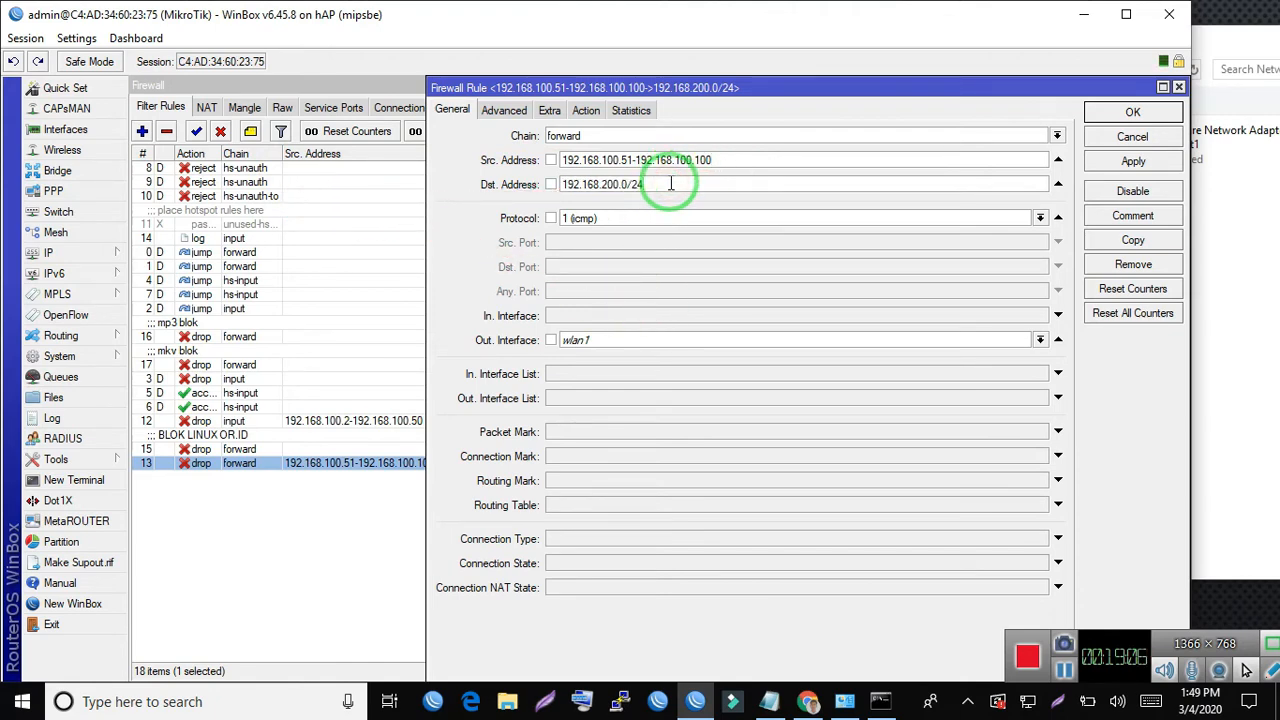
{"action": "left_click_drag", "start_coordinate": [671, 183], "coordinate": [349, 177]}
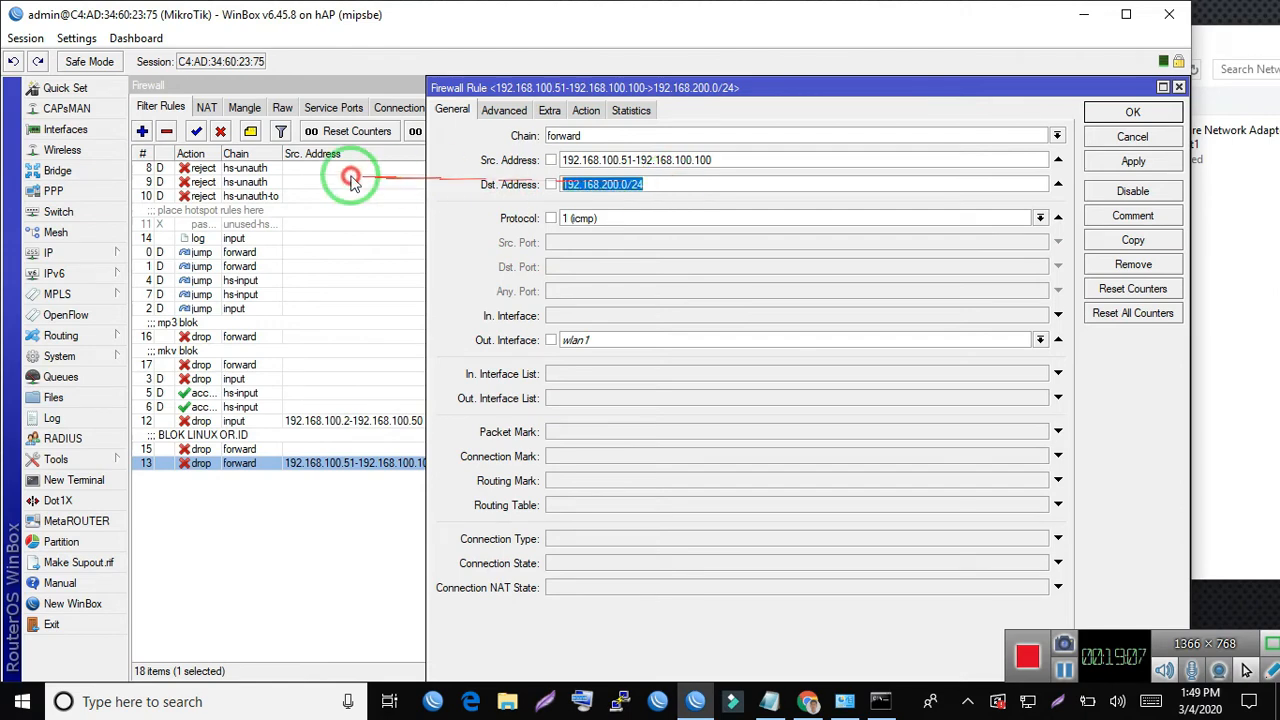
{"action": "left_click", "coordinate": [683, 182]}
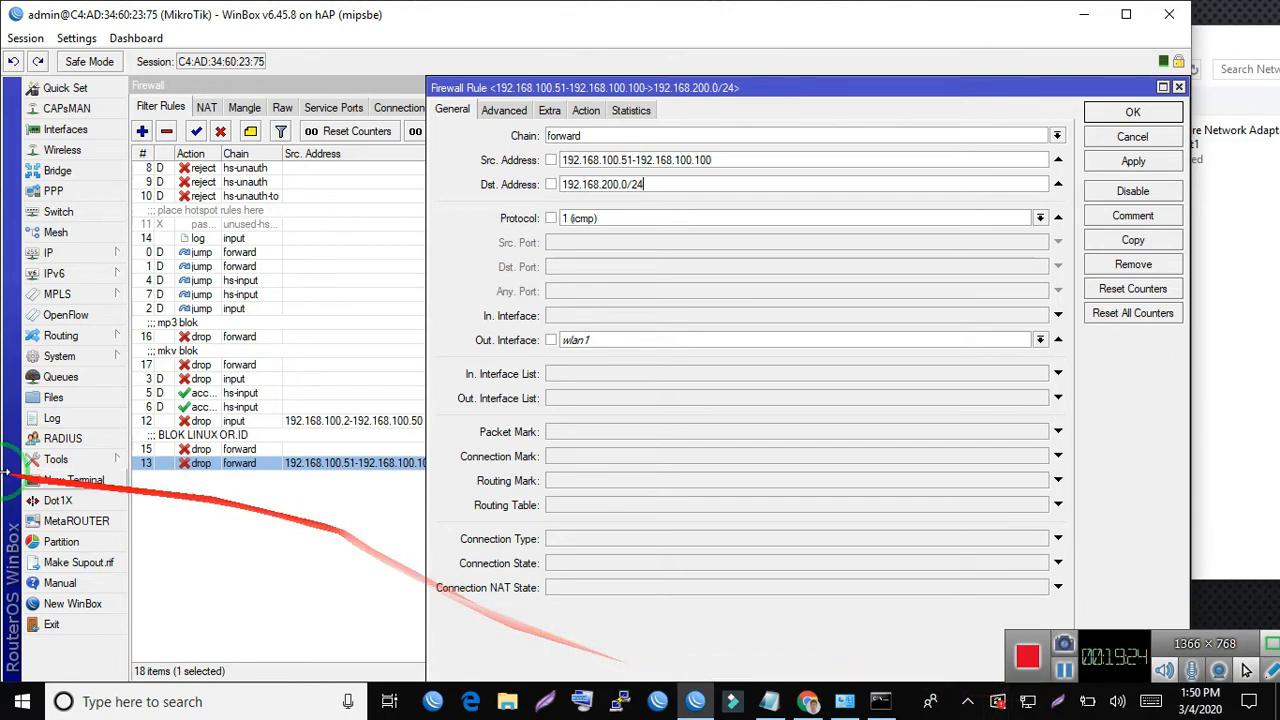
- Open the router's Hotspot settings and view the list of active users
{"action": "left_click", "coordinate": [50, 252]}
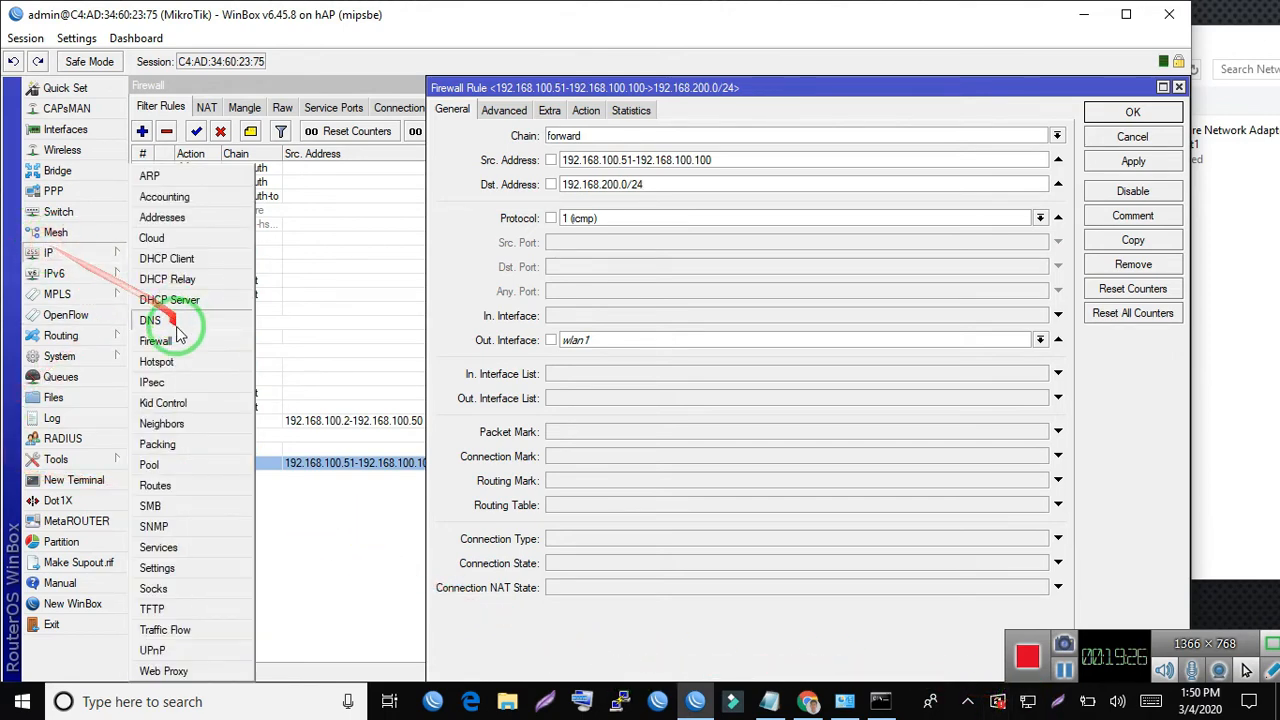
{"action": "left_click", "coordinate": [183, 360]}
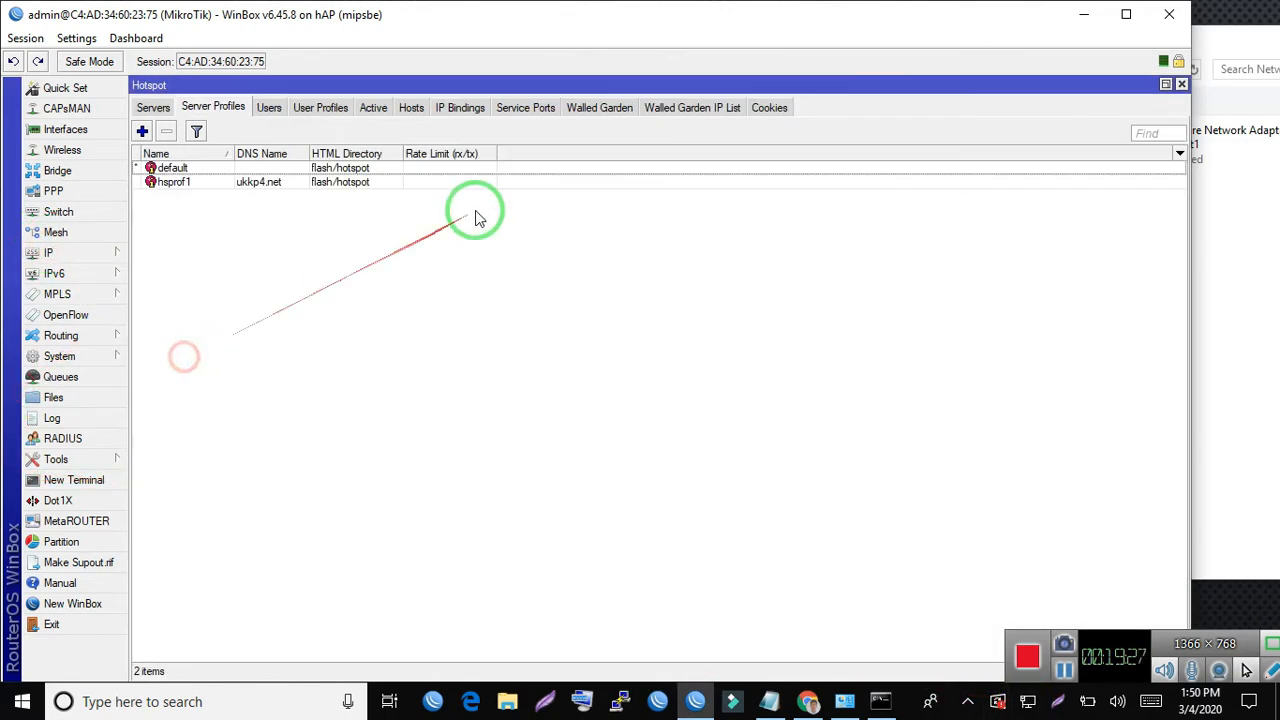
{"action": "left_click", "coordinate": [373, 107]}
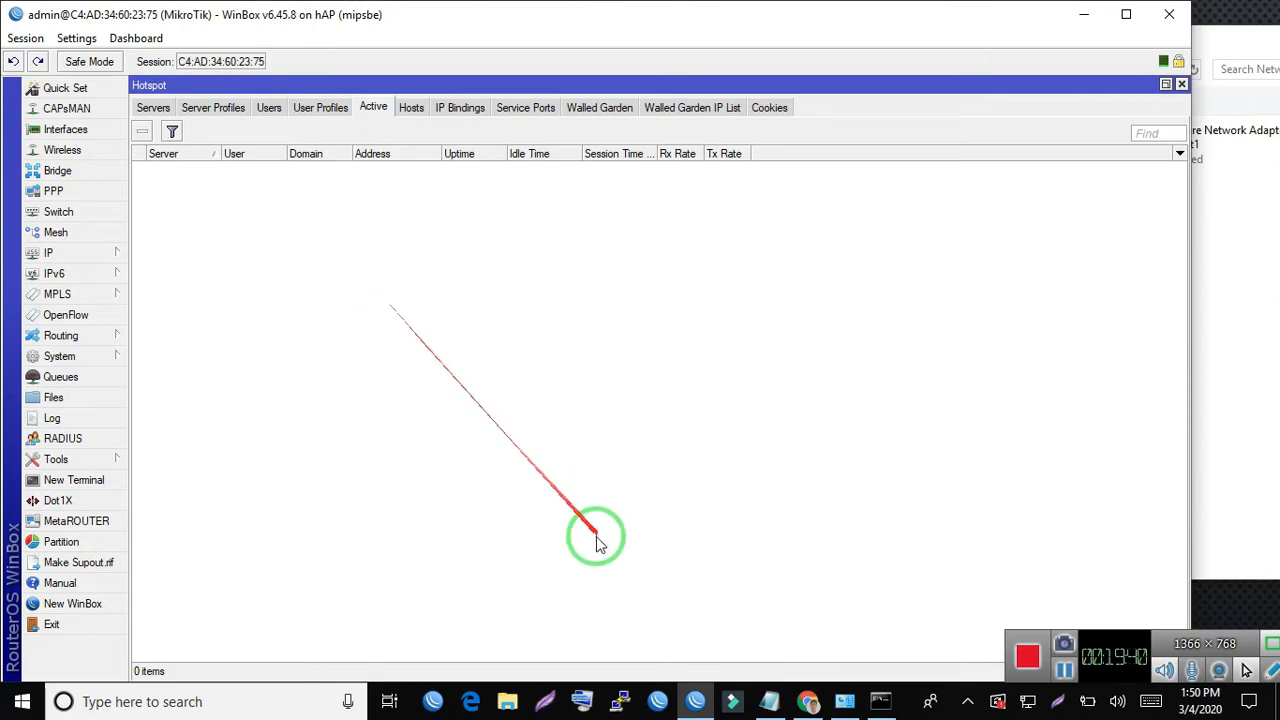
{"action": "left_click", "coordinate": [810, 703]}
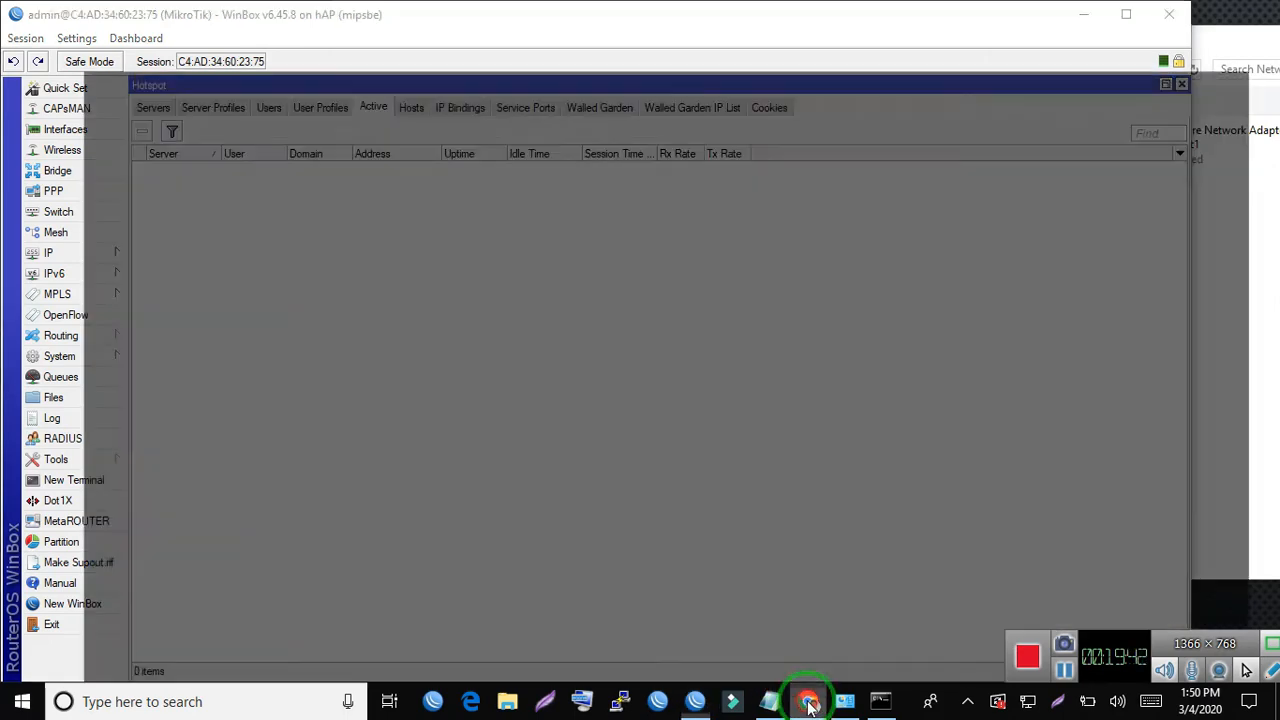
{"action": "left_click", "coordinate": [800, 176]}
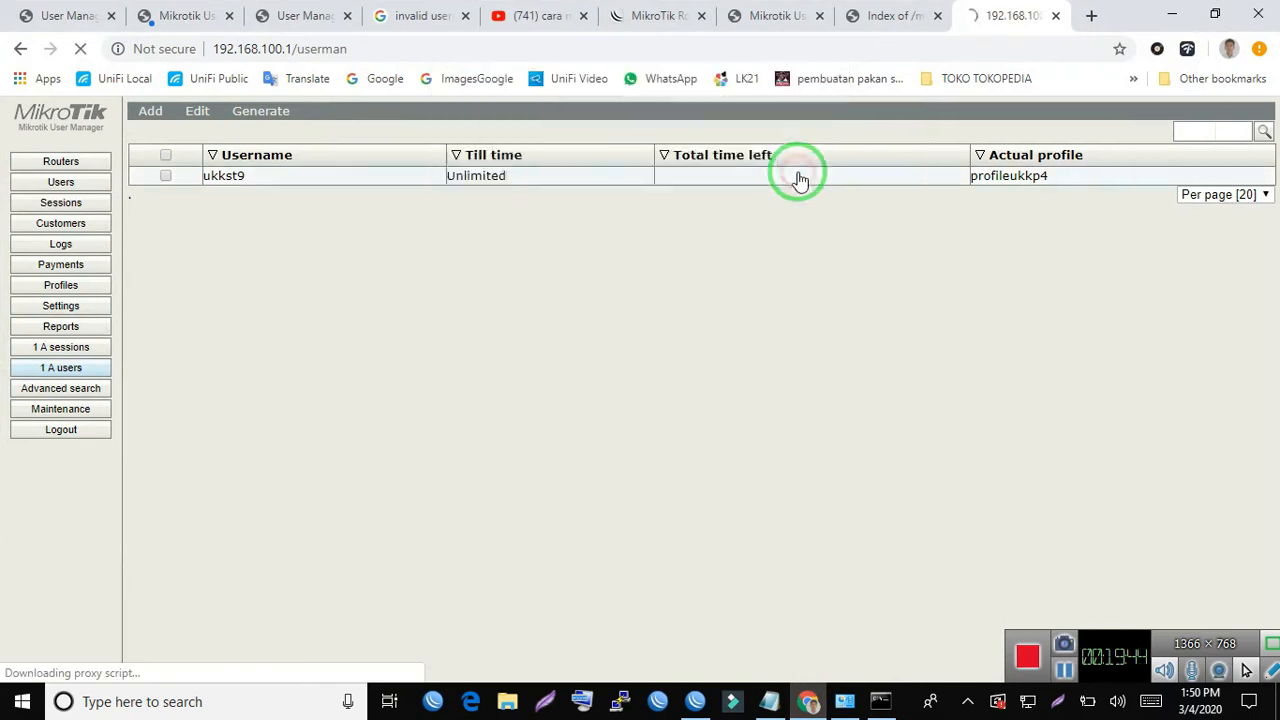
{"action": "left_click", "coordinate": [278, 183]}
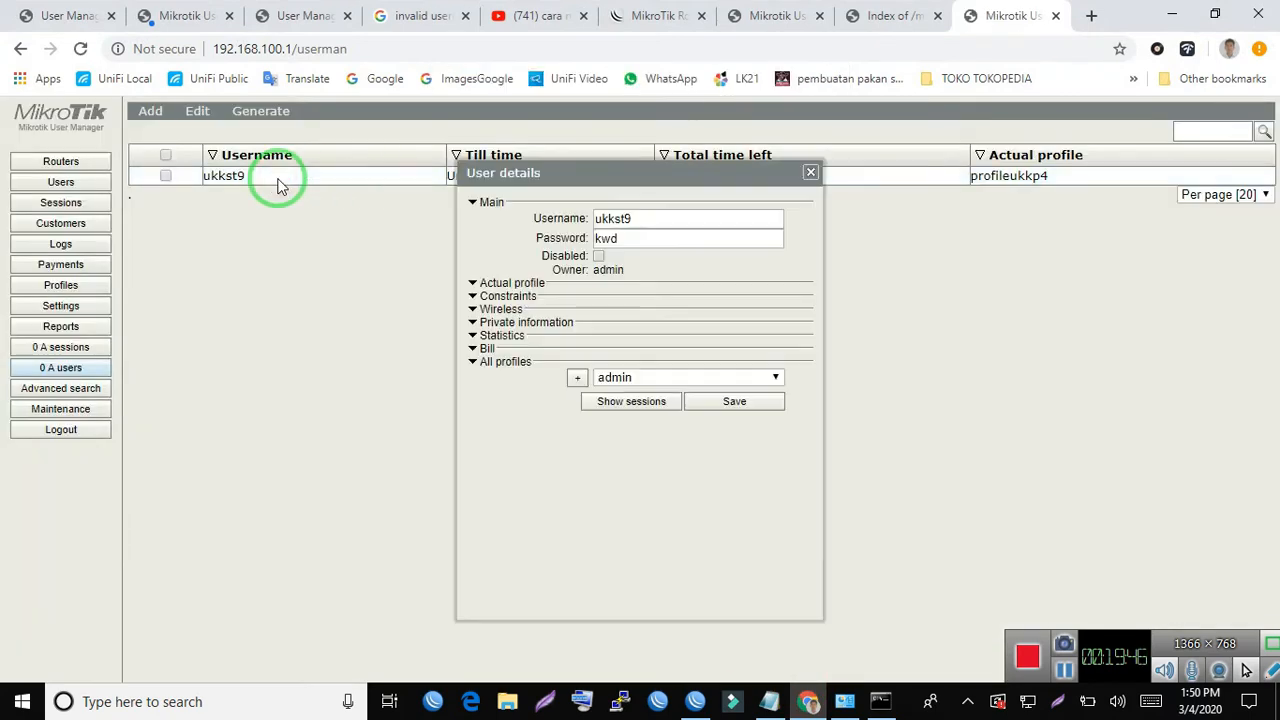
{"action": "left_click", "coordinate": [811, 176]}
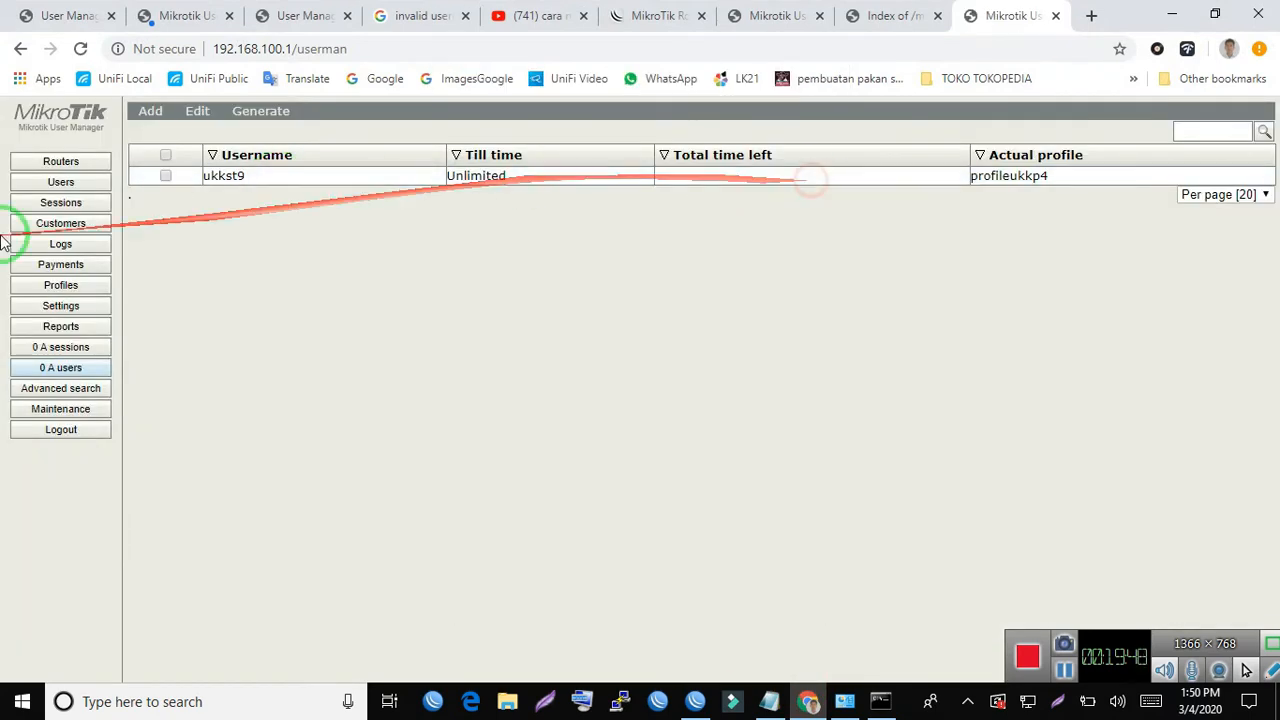
{"action": "left_click", "coordinate": [64, 184]}
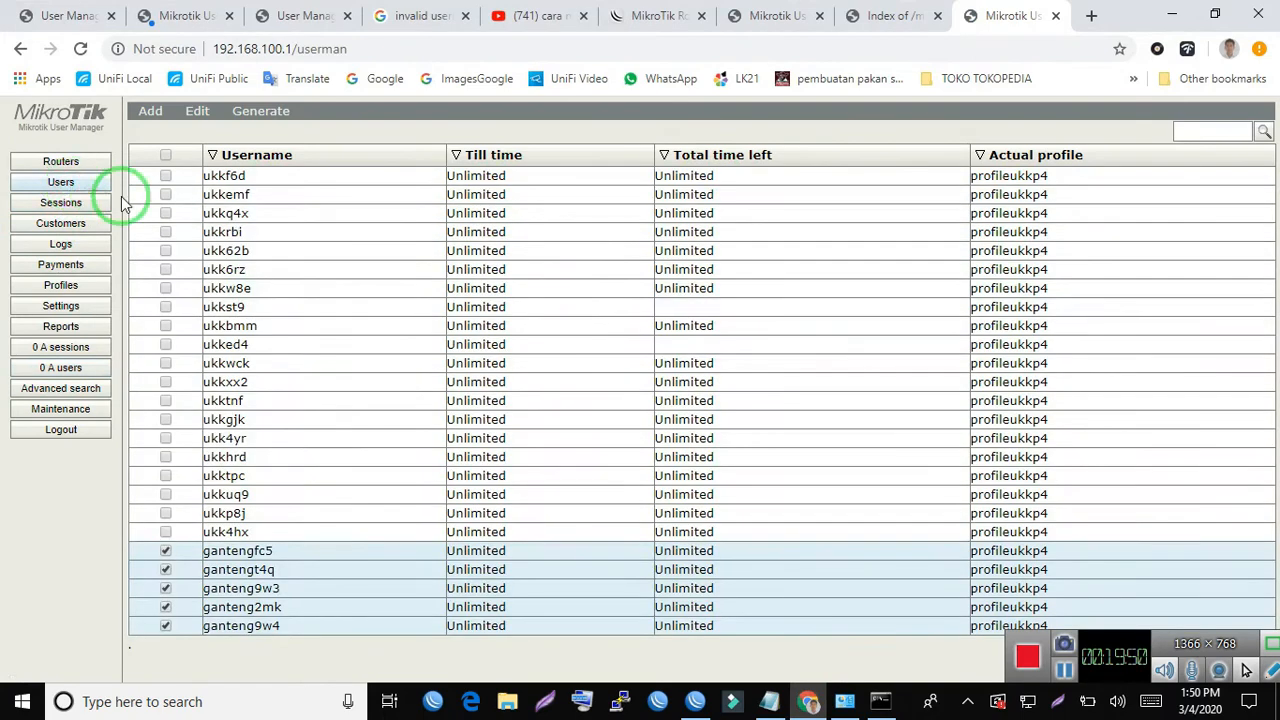
{"action": "left_click", "coordinate": [238, 342]}
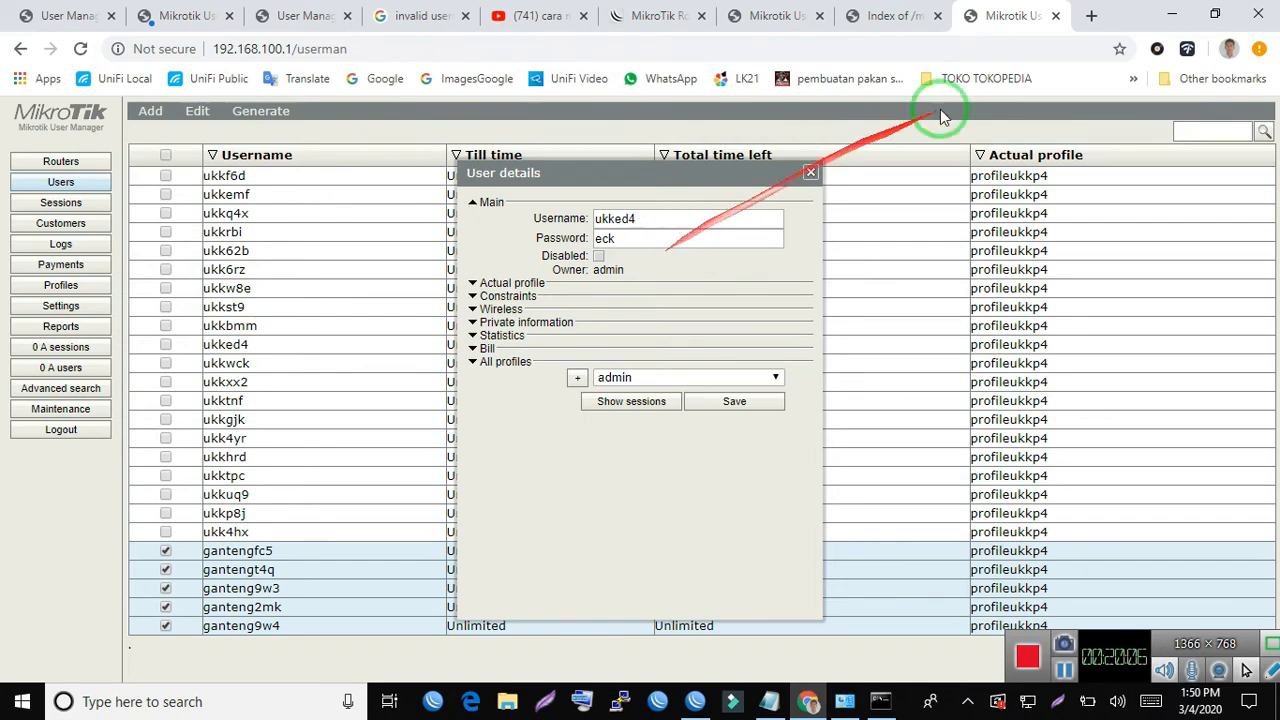
{"action": "left_click", "coordinate": [1170, 12]}
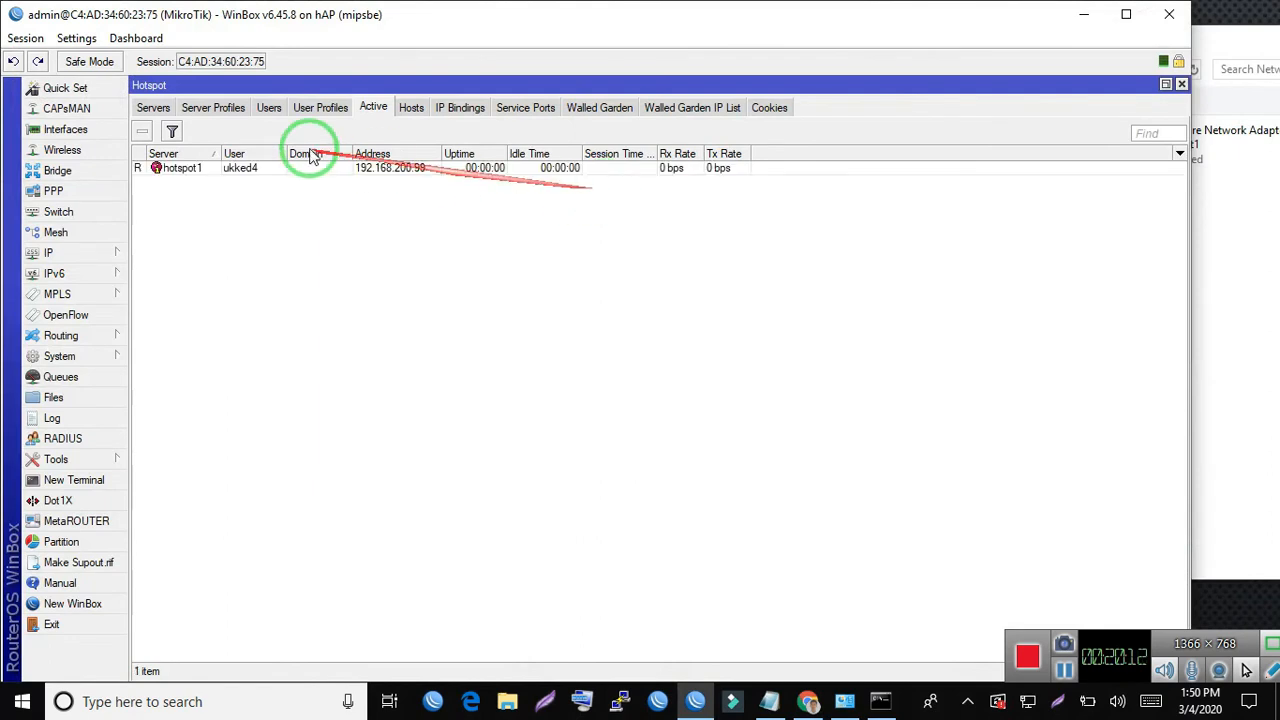
- Examine the IP address of ukked4's active hotspot session in its details and close the details window
{"action": "left_click", "coordinate": [262, 170]}
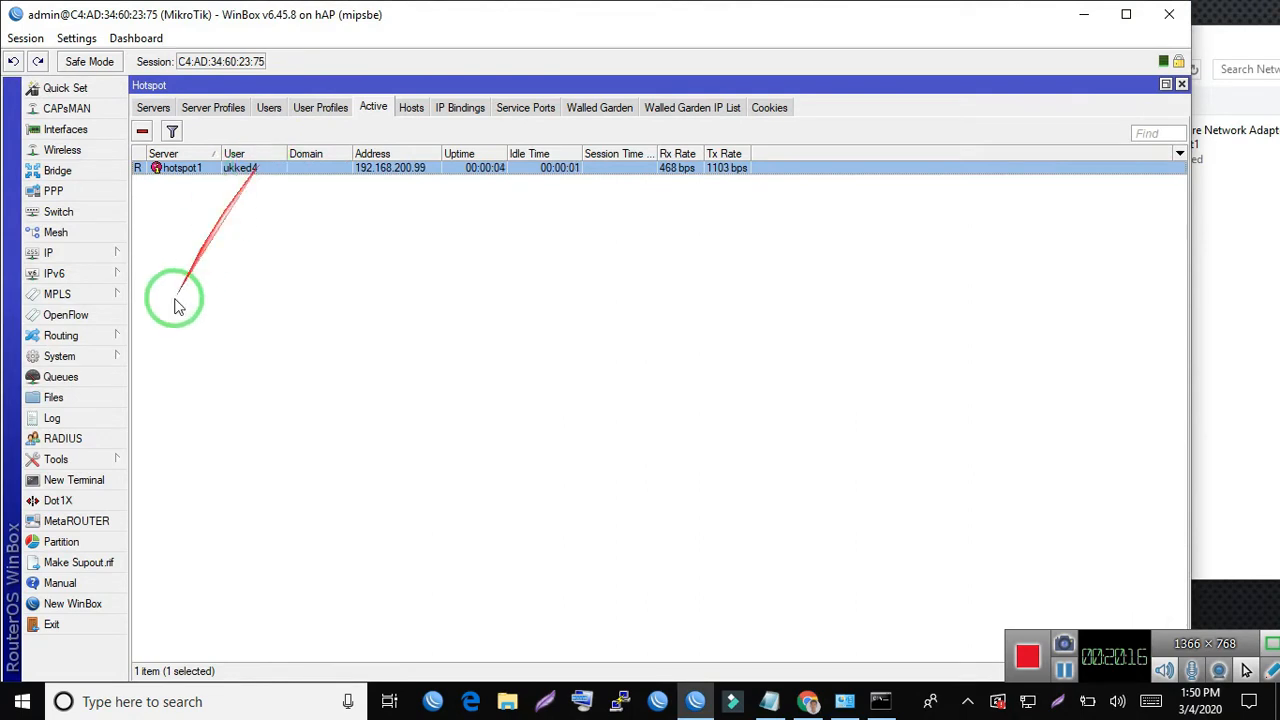
{"action": "double_click", "coordinate": [421, 173]}
{"action": "double_click", "coordinate": [690, 305]}
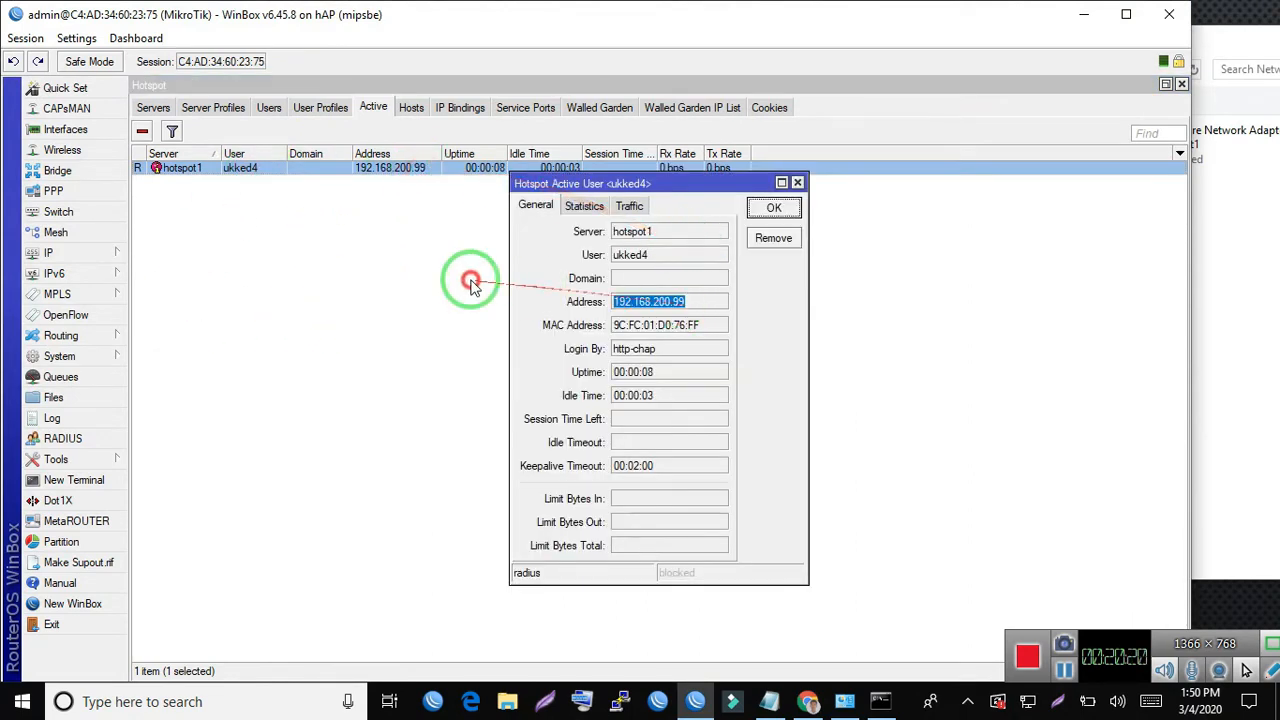
{"action": "left_click", "coordinate": [797, 182]}
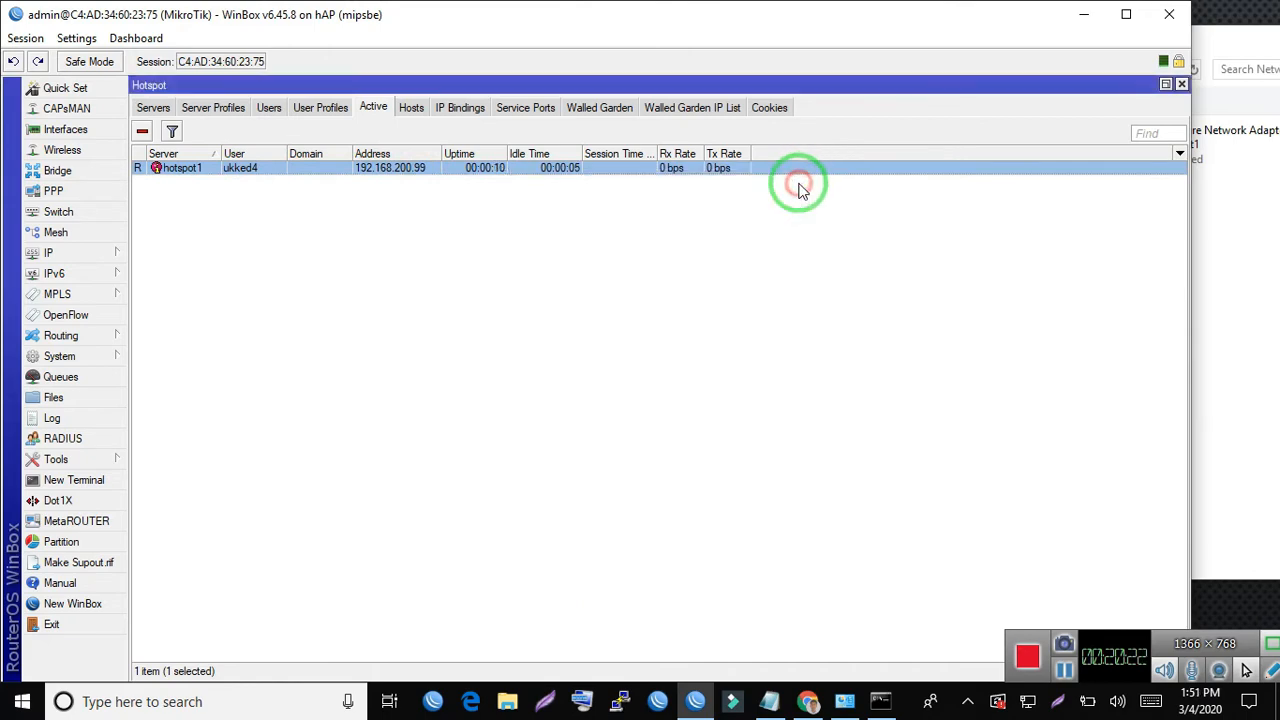
{"action": "left_click", "coordinate": [722, 498]}
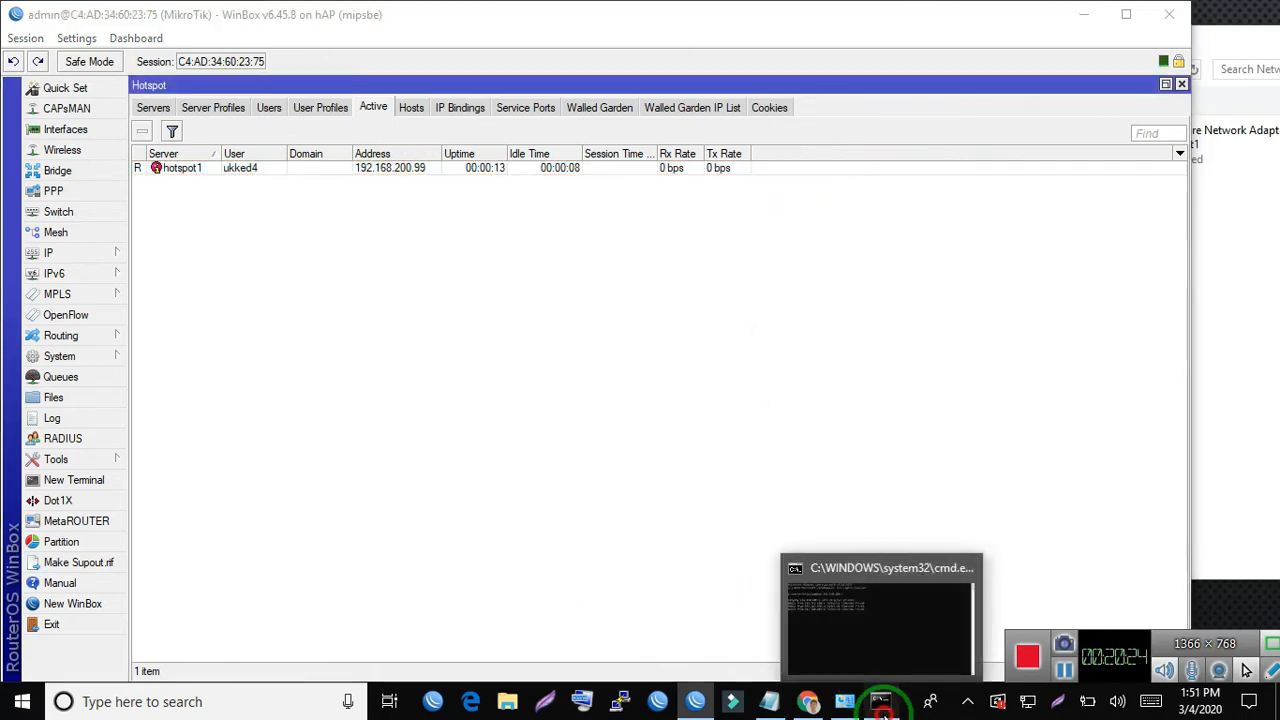
- Switch to the Command Prompt and ping the hotspot client at 192.168.200.99
{"action": "left_click", "coordinate": [880, 701]}
{"action": "key", "text": "Up"}
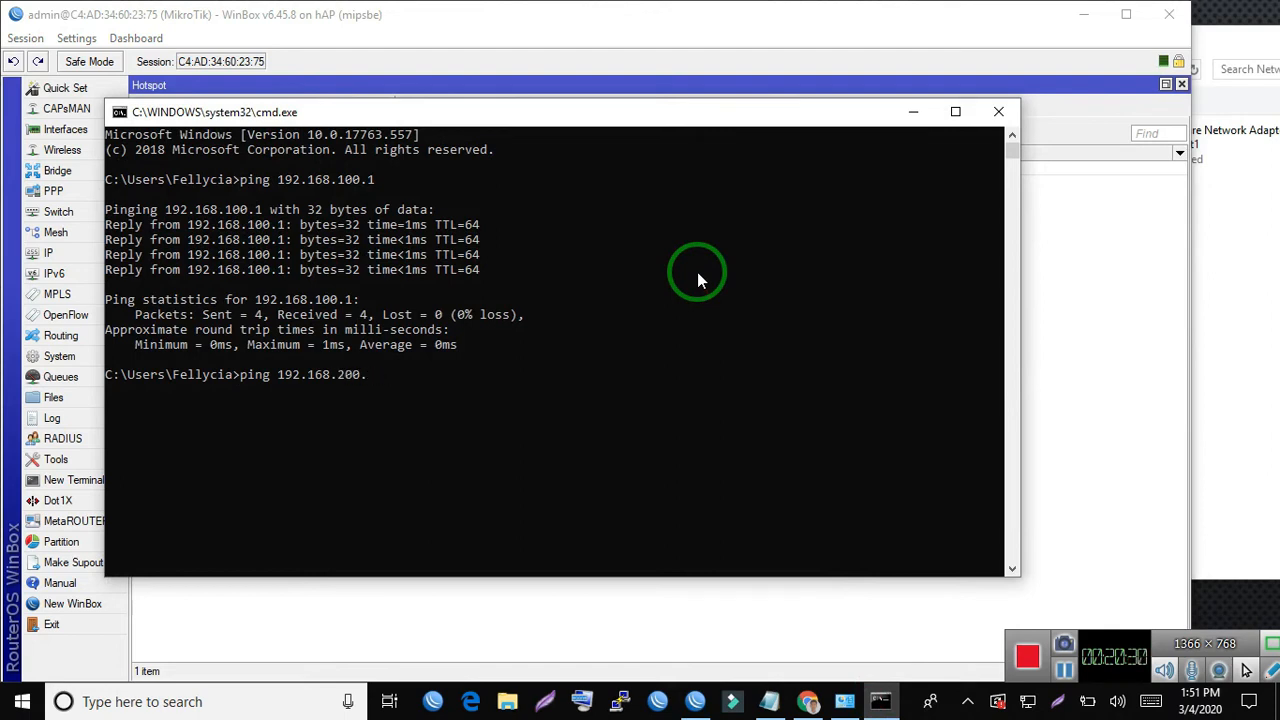
{"action": "key", "text": "Return"}
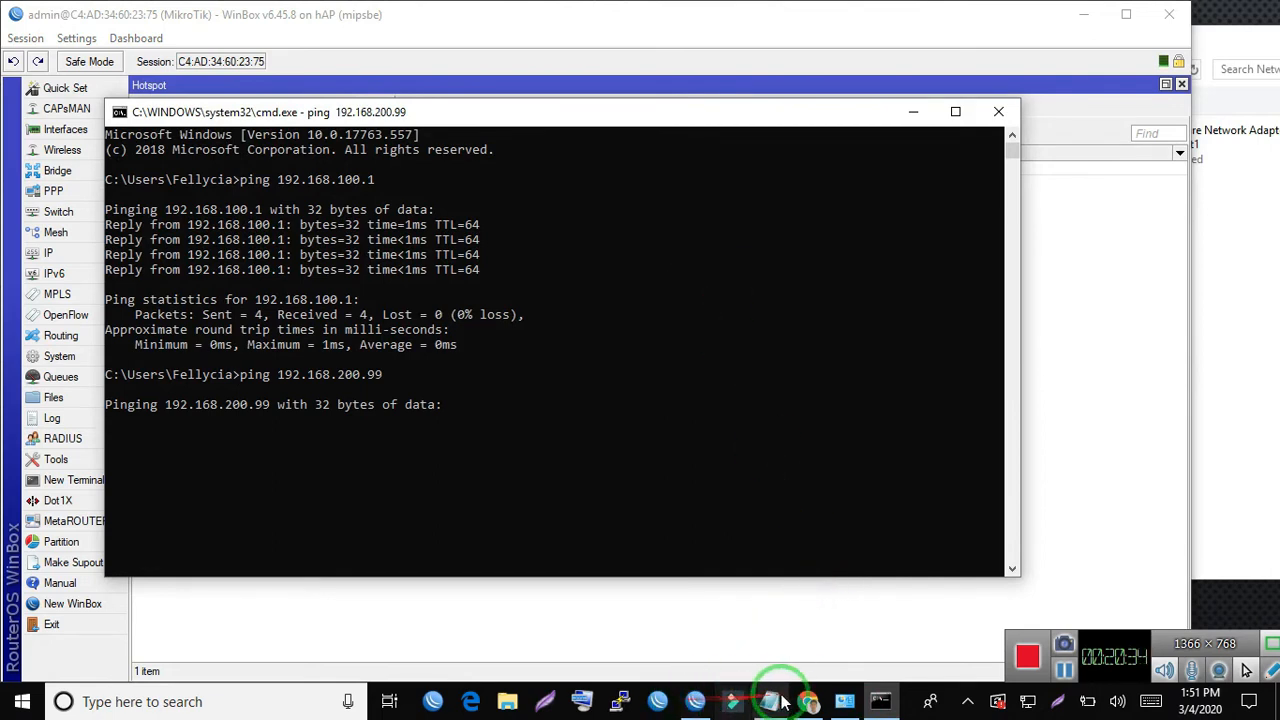
- Return to WinBox's firewall filter rules, review the wlan1 forward drop rule without changing it, and examine its byte and packet counters
{"action": "left_click", "coordinate": [695, 701]}
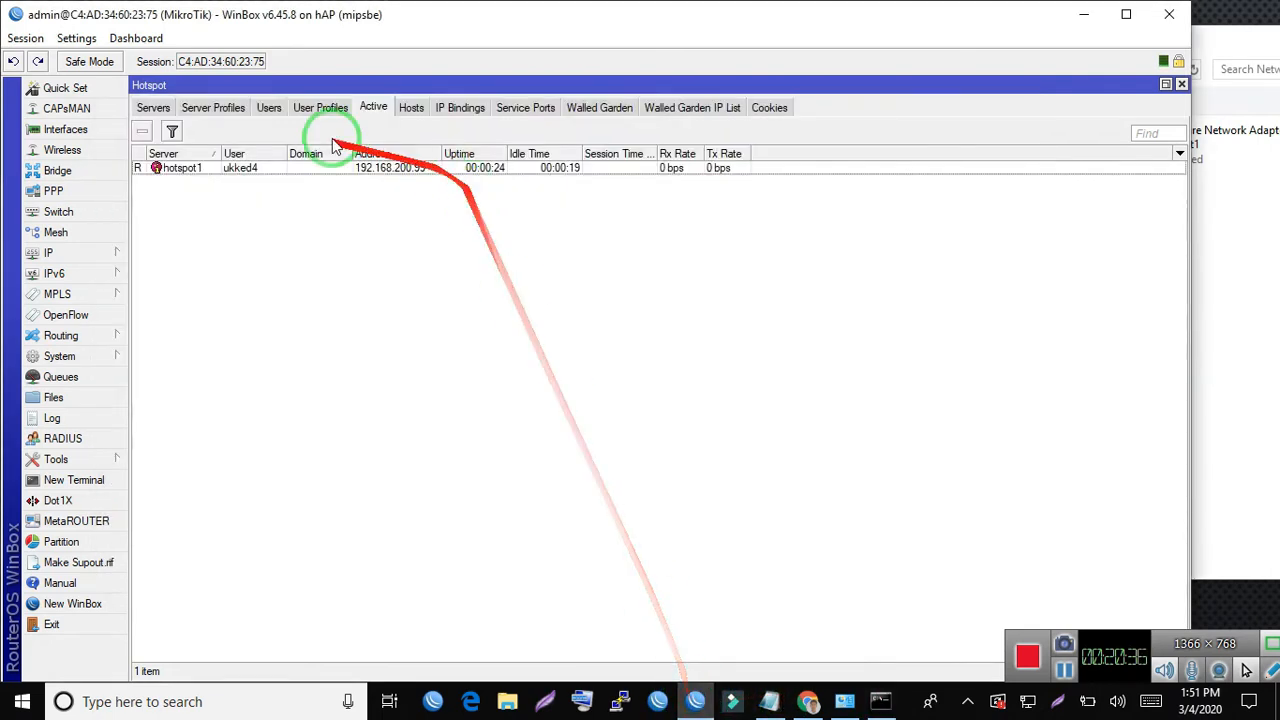
{"action": "left_click", "coordinate": [106, 252]}
{"action": "left_click", "coordinate": [210, 345]}
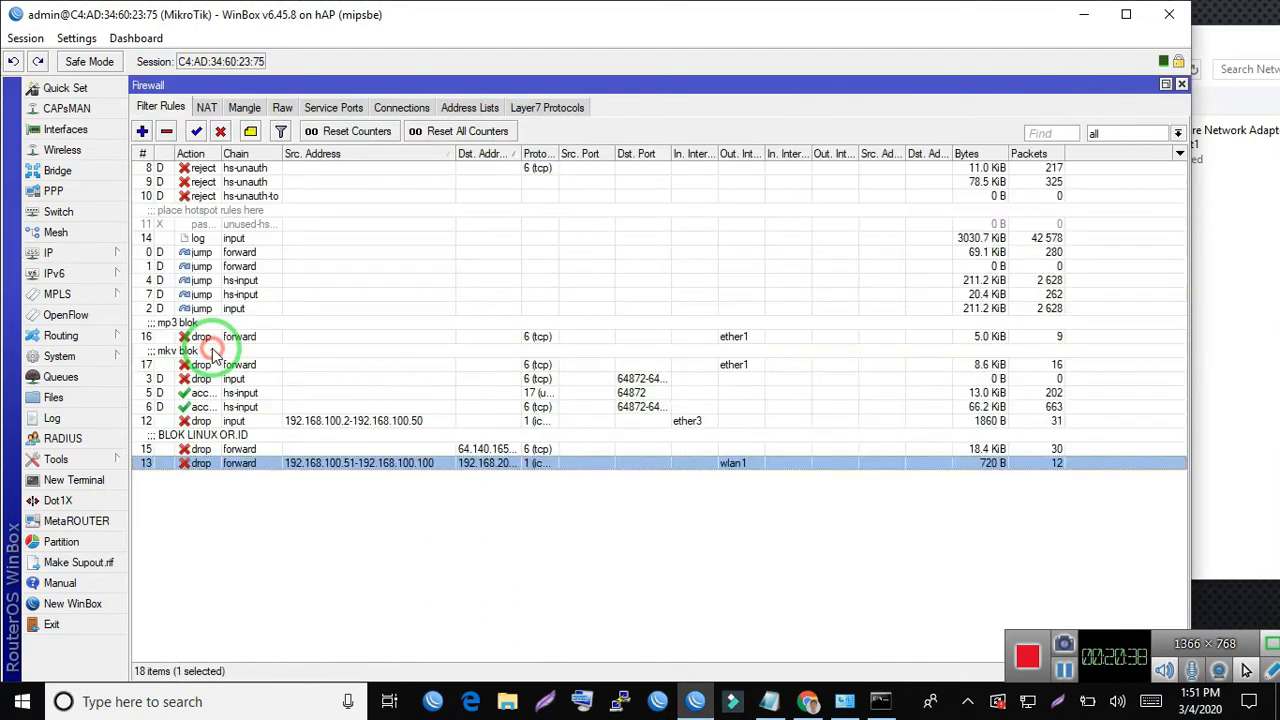
{"action": "left_click", "coordinate": [212, 352]}
{"action": "left_click_drag", "start_coordinate": [258, 434], "coordinate": [503, 467]}
{"action": "double_click", "coordinate": [503, 466]}
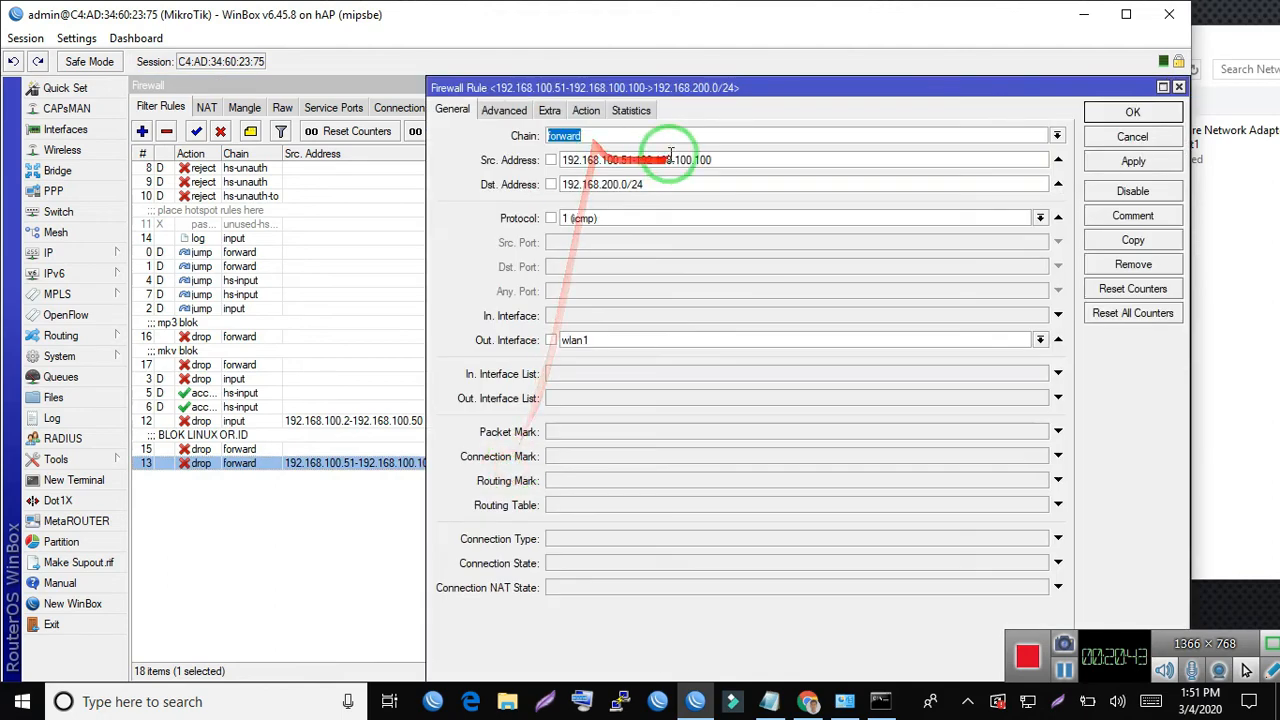
{"action": "left_click", "coordinate": [1130, 134]}
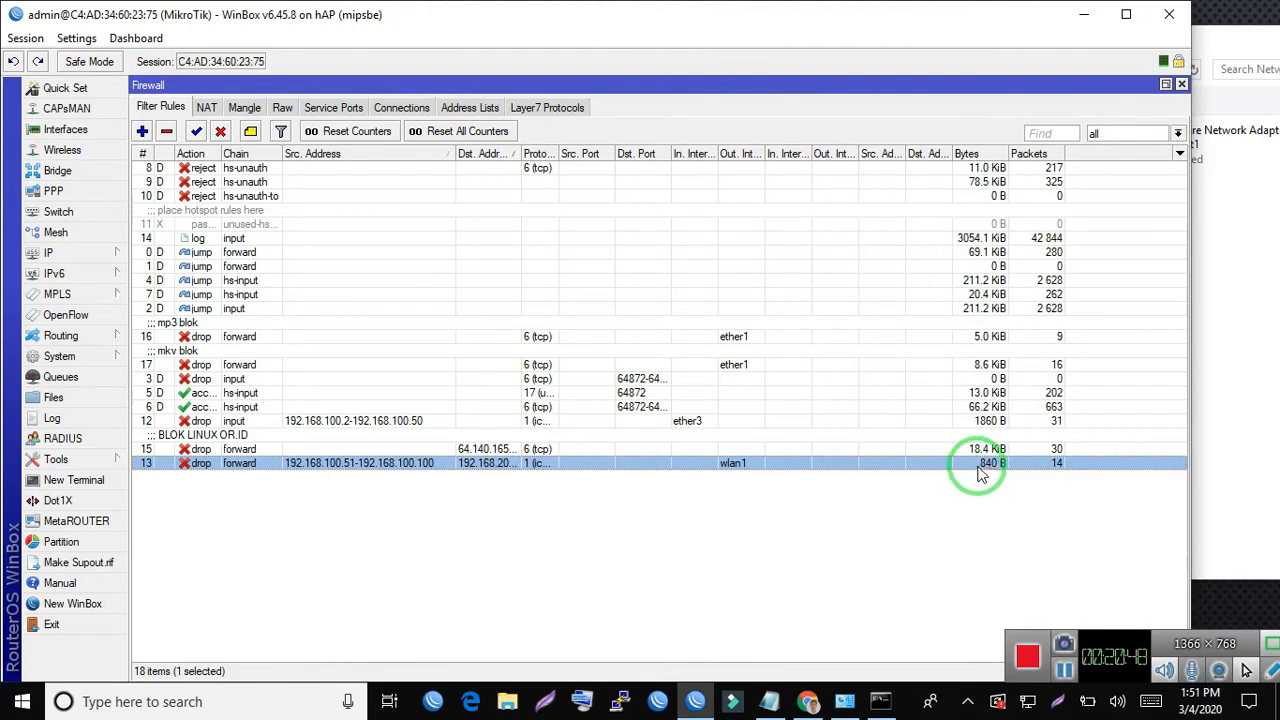
{"action": "left_click_drag", "start_coordinate": [1002, 468], "coordinate": [932, 603]}
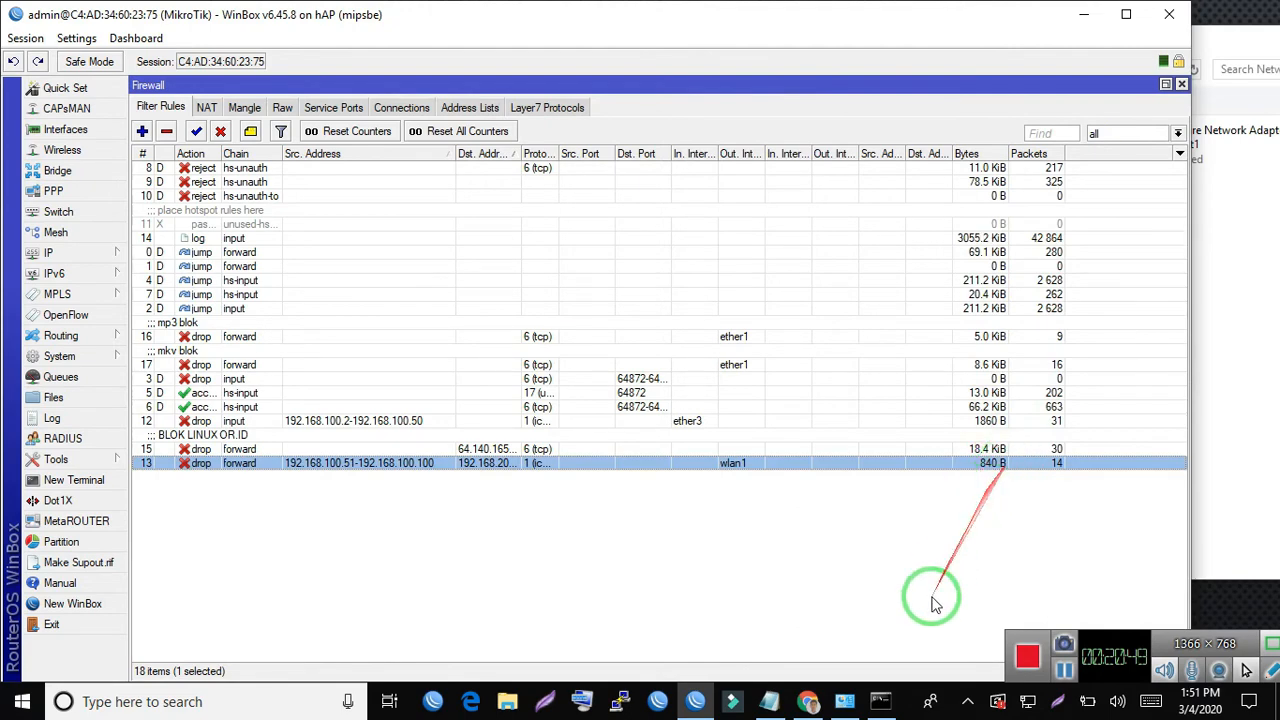
- Move the Command Prompt window clear of the rule counters, ping 192.168.200.99 again and close the window
{"action": "left_click", "coordinate": [880, 703]}
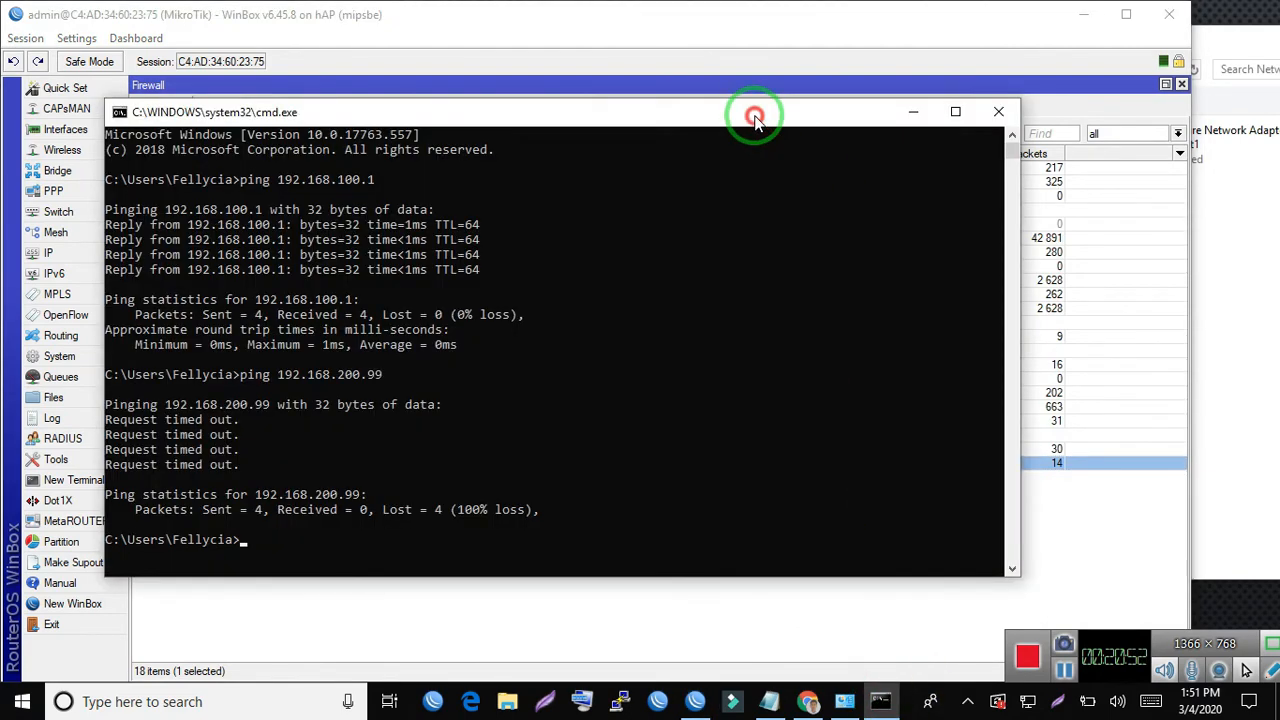
{"action": "left_click_drag", "start_coordinate": [755, 118], "coordinate": [679, 62]}
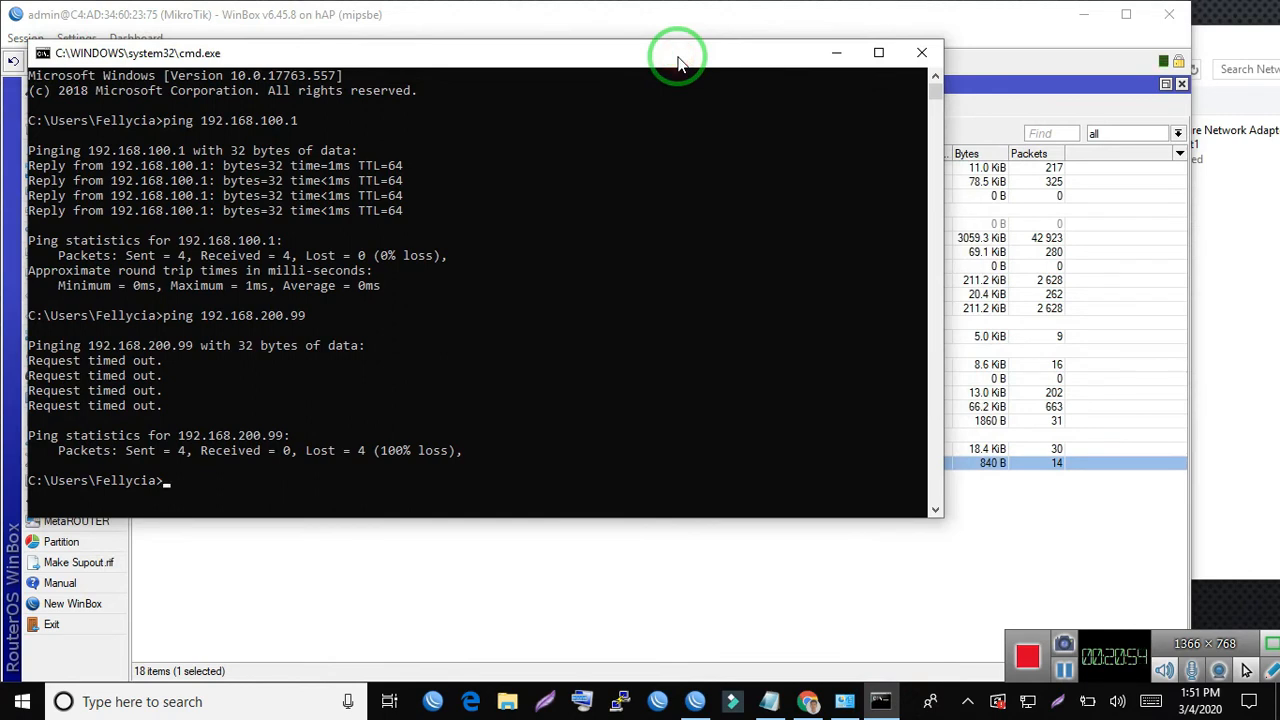
{"action": "key", "text": "Up"}
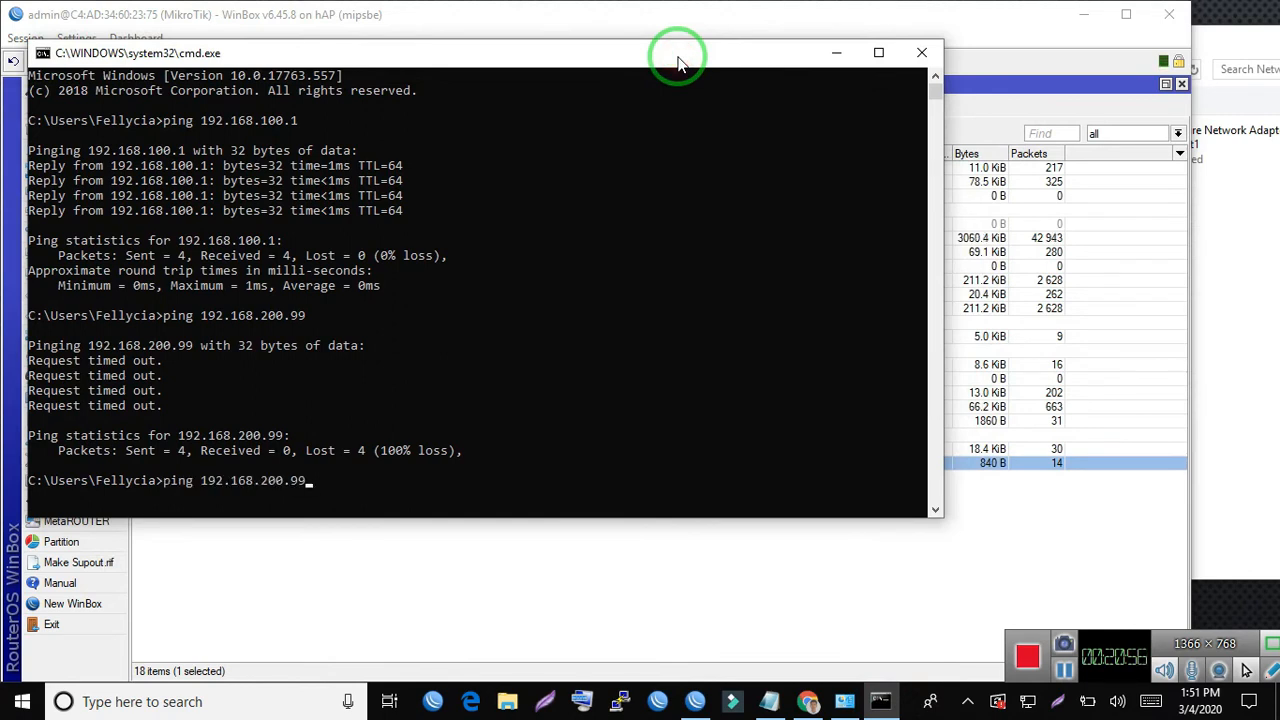
{"action": "key", "text": "Return"}
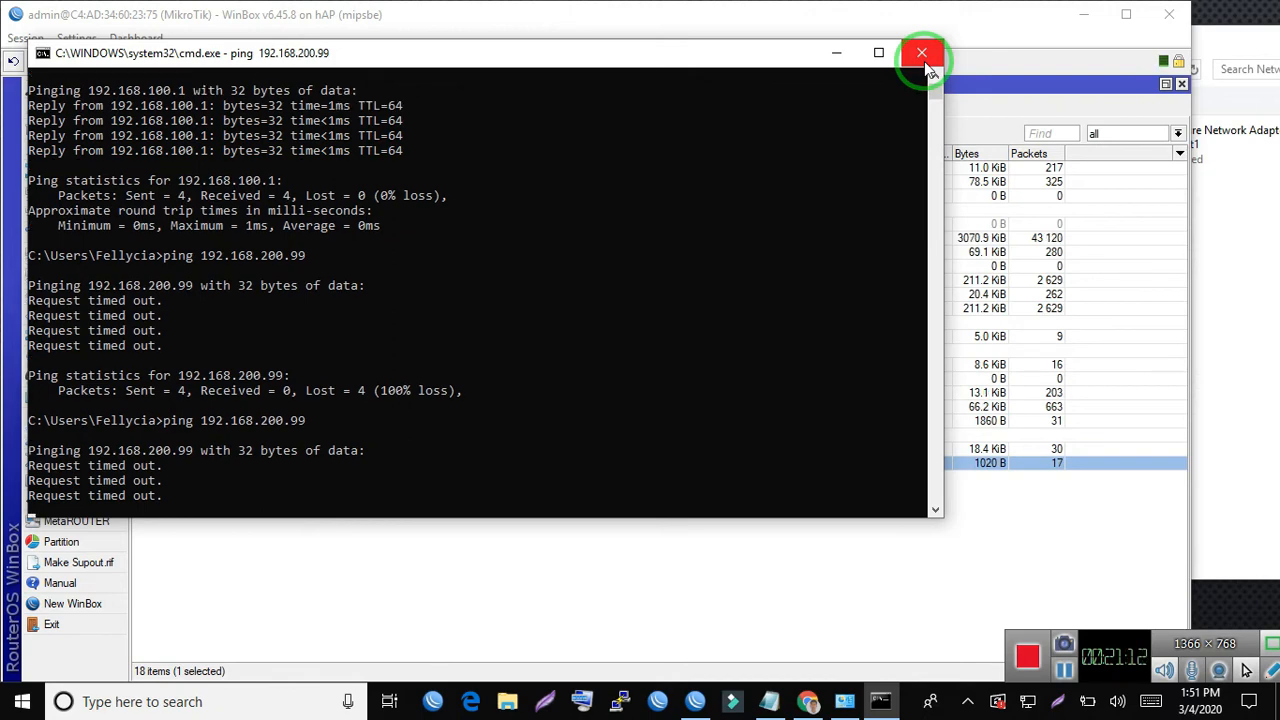
{"action": "left_click", "coordinate": [922, 55]}
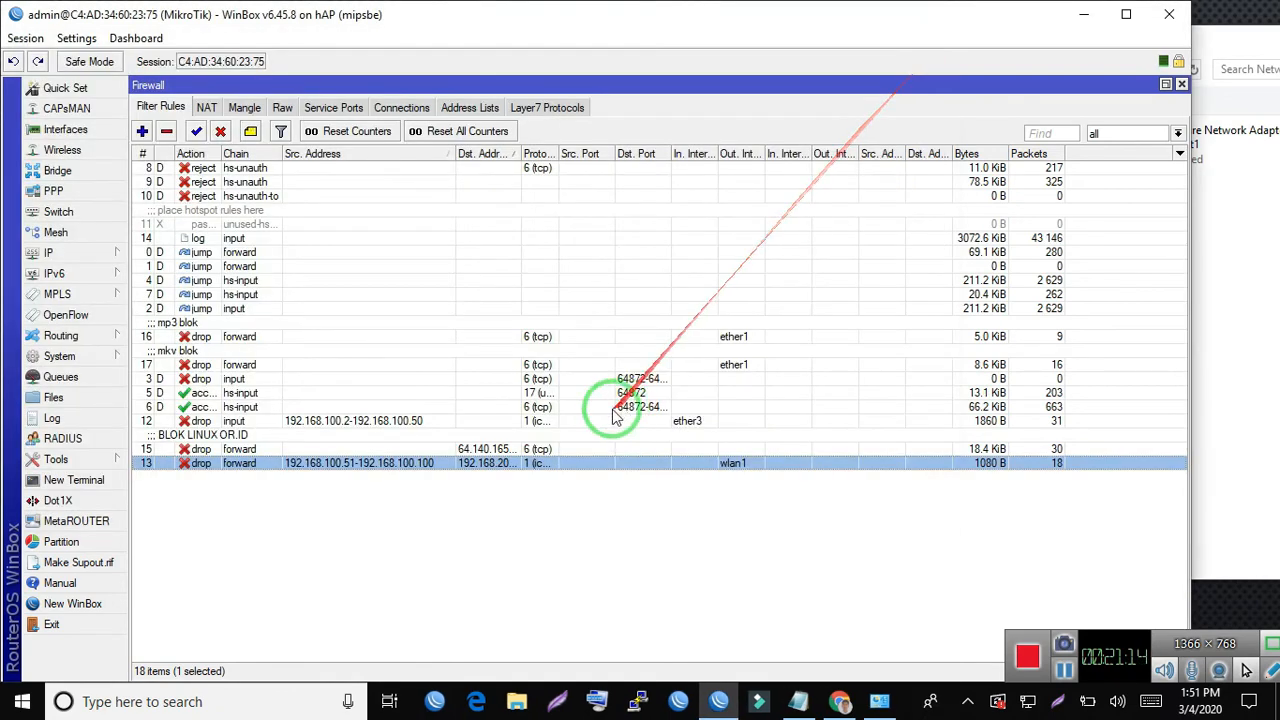
- Open the BLOK LINUX OR.ID forward drop rule and examine its general settings and its content match without changing them
{"action": "left_click", "coordinate": [232, 438]}
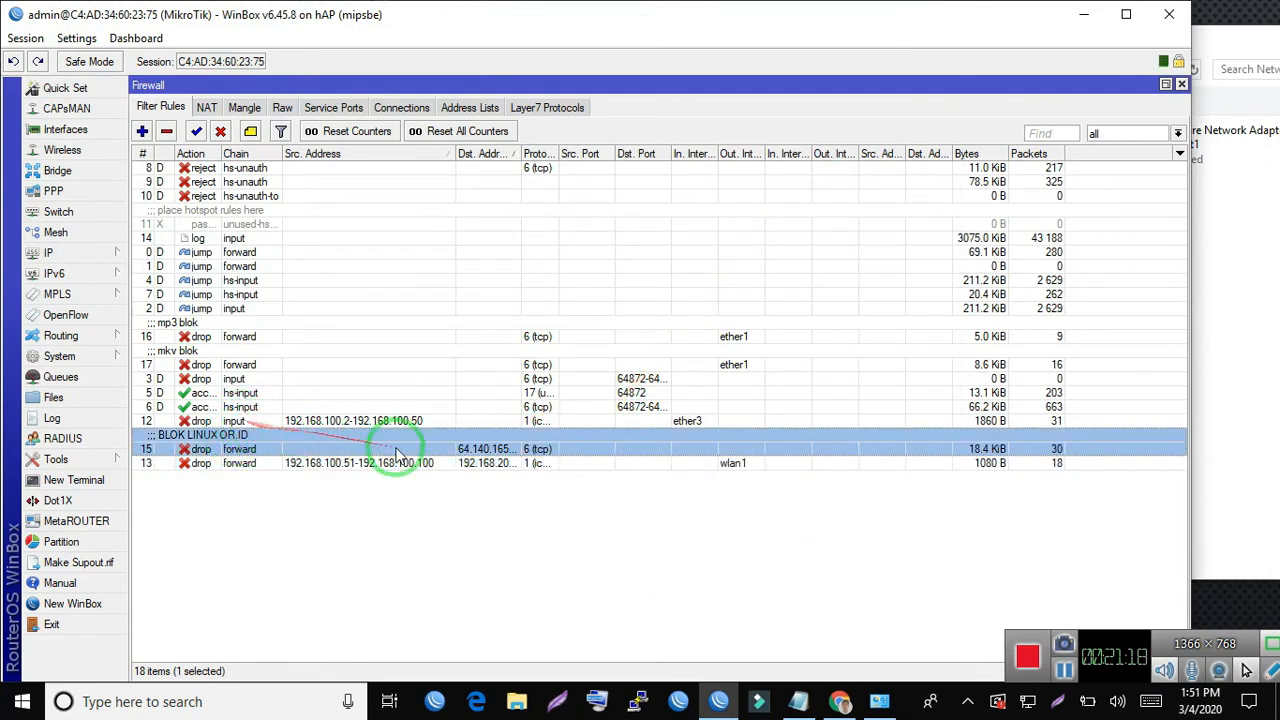
{"action": "left_click", "coordinate": [222, 450]}
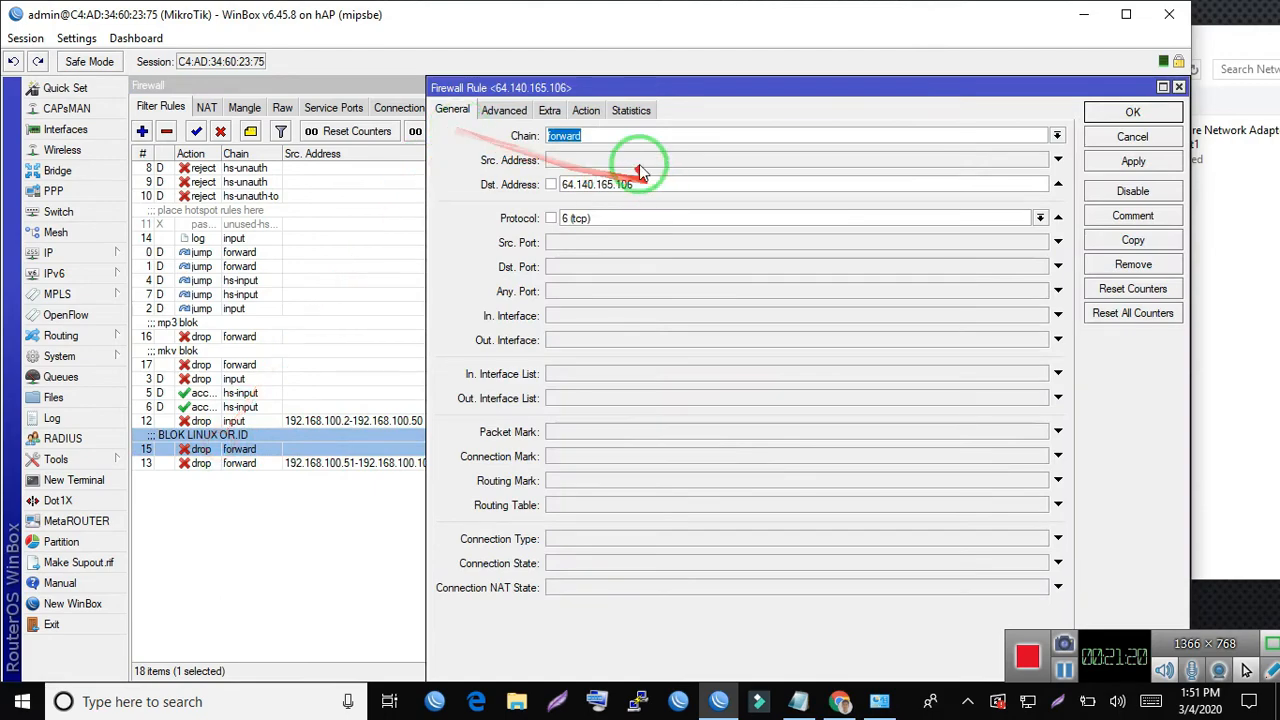
{"action": "left_click", "coordinate": [504, 110]}
{"action": "left_click", "coordinate": [663, 231]}
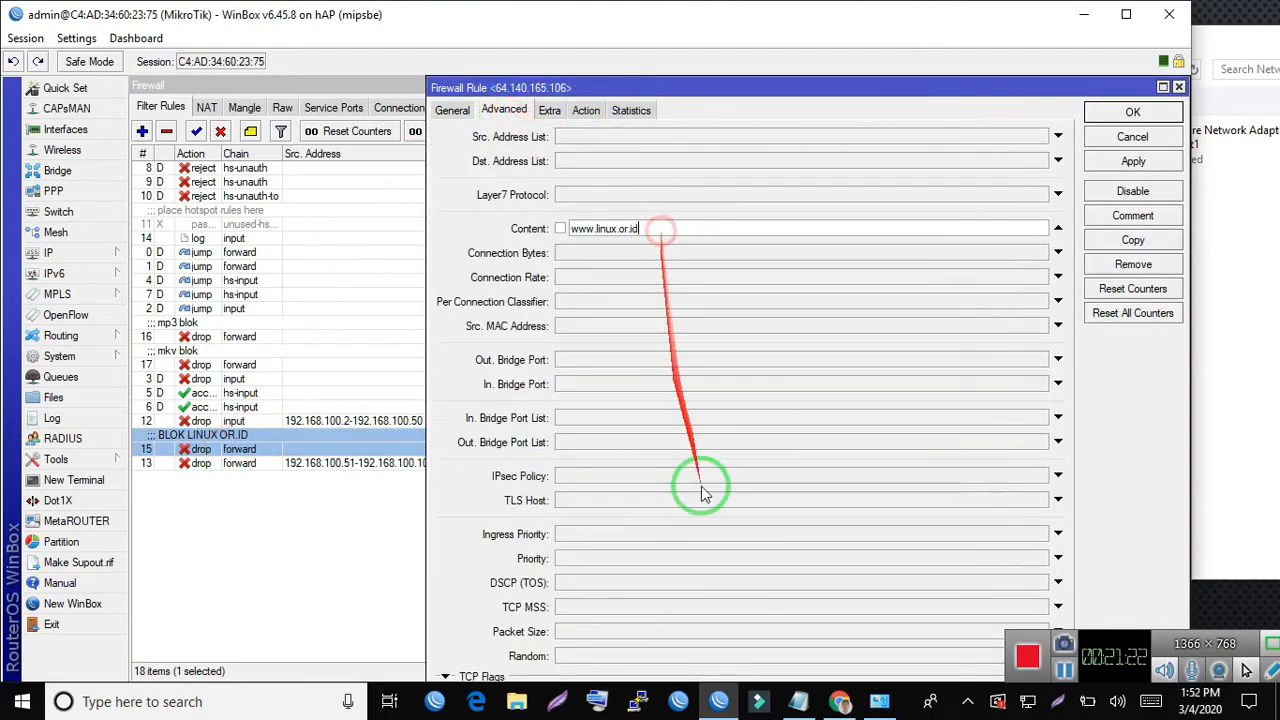
- Switch to Chrome, dismiss the User Manager synchronization prompt and try to load linux.or.id in a new browser tab
{"action": "left_click", "coordinate": [840, 703]}
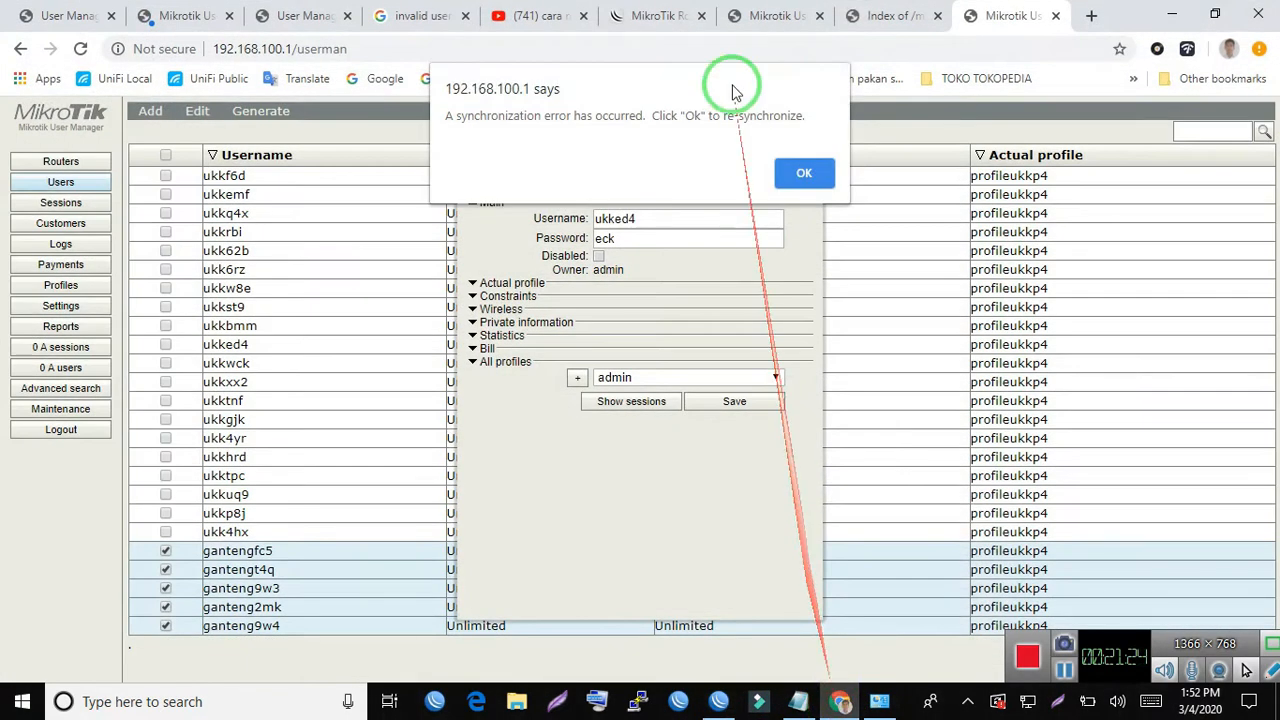
{"action": "left_click", "coordinate": [1082, 28]}
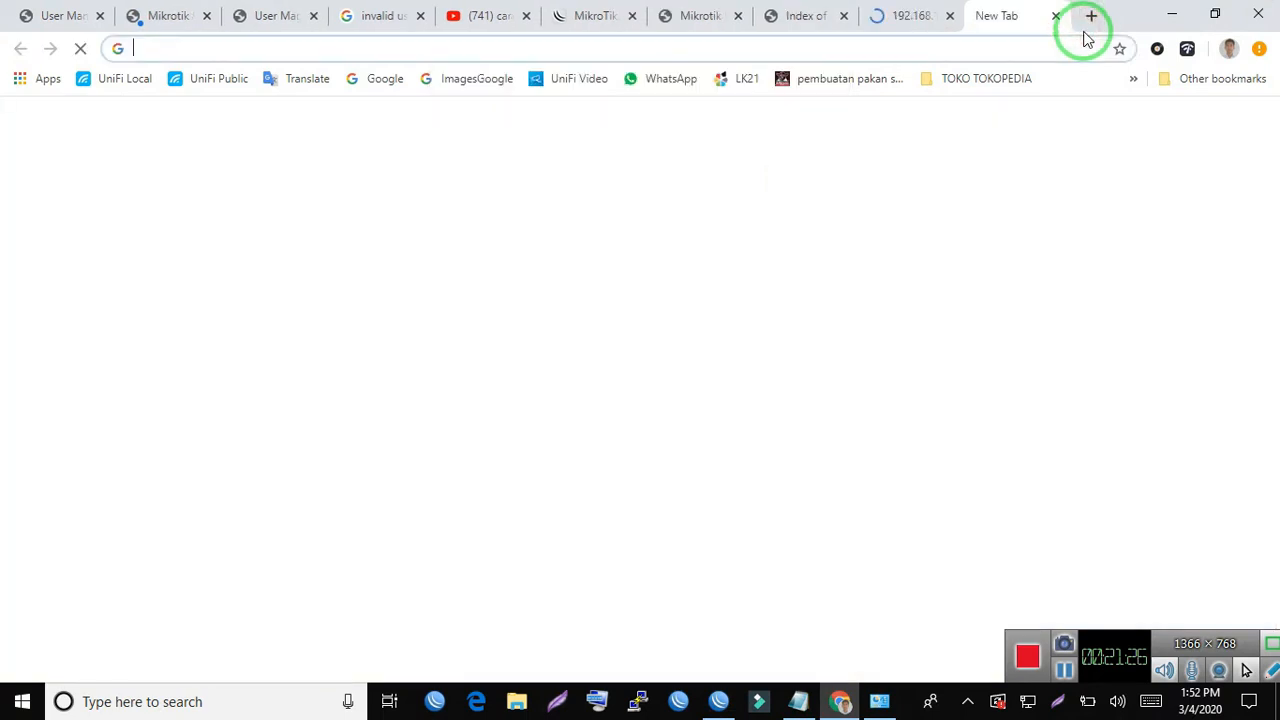
{"action": "type", "text": "liu"}
{"action": "key", "text": "BackSpace"}
{"action": "type", "text": "nux."}
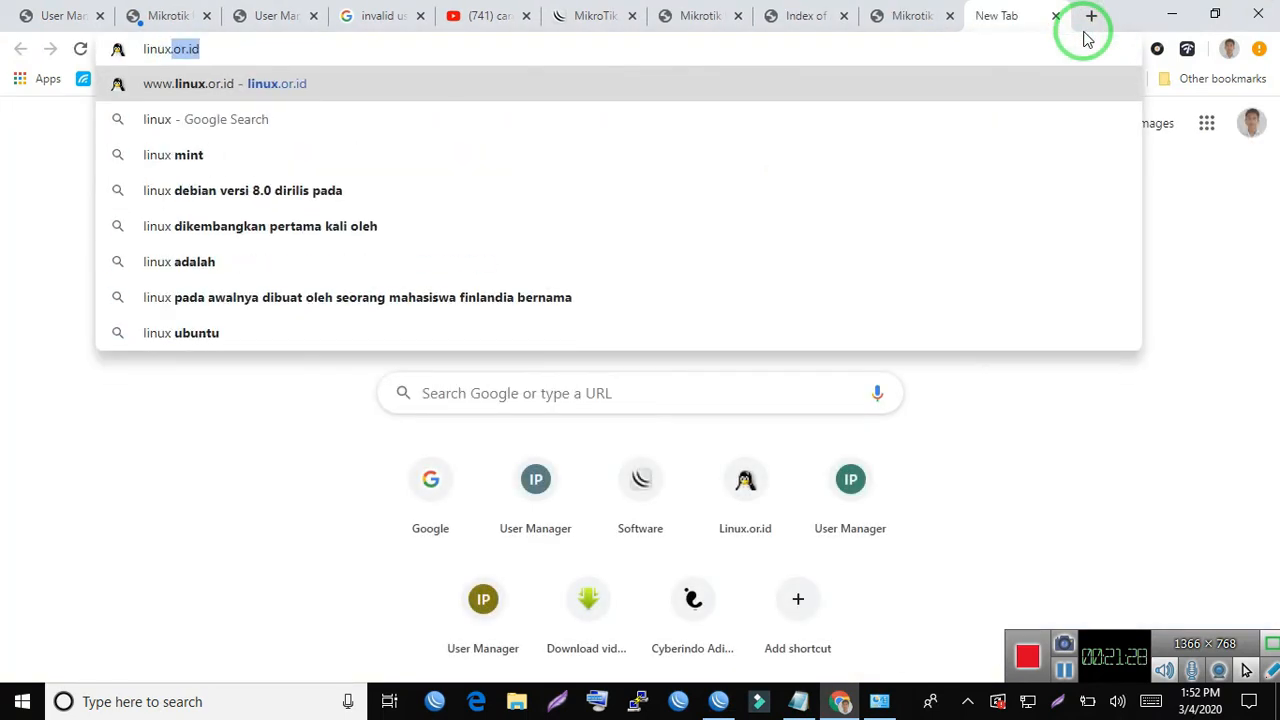
{"action": "type", "text": "or.id"}
{"action": "key", "text": "Return"}
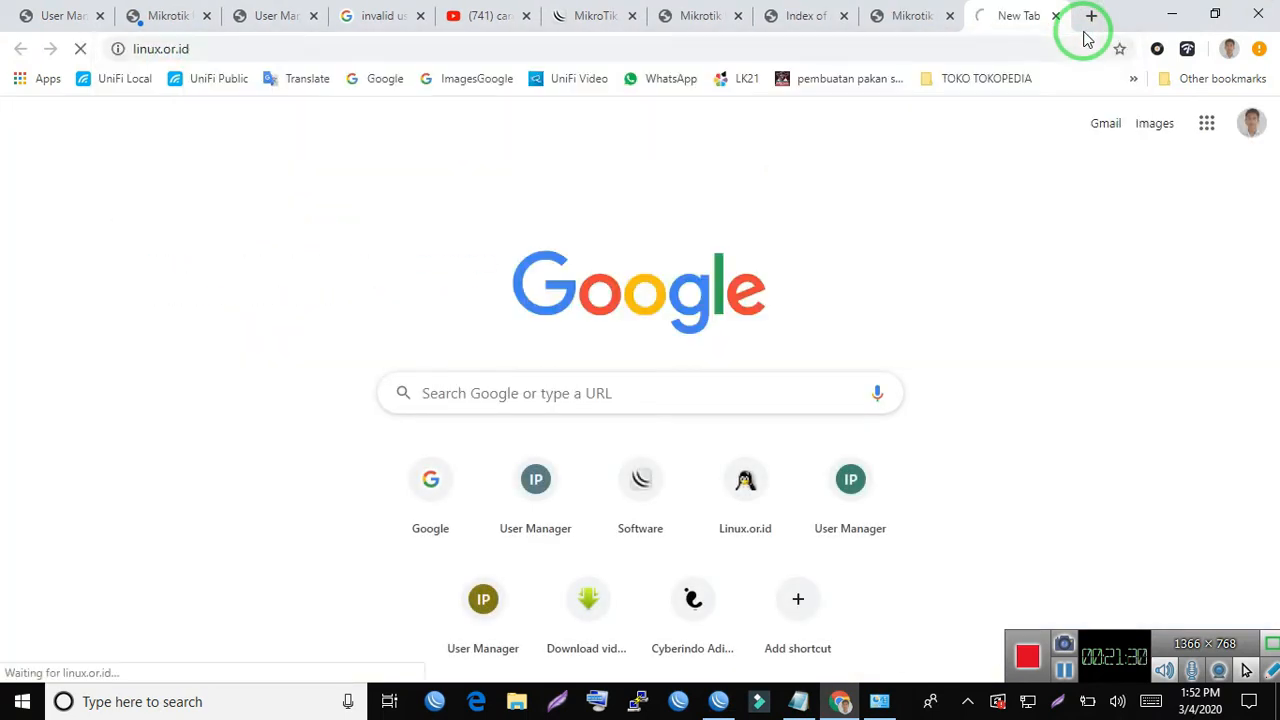
- Return to WinBox, examine the traffic statistics of the BLOK LINUX OR.ID rule and close its window
{"action": "left_click", "coordinate": [718, 704]}
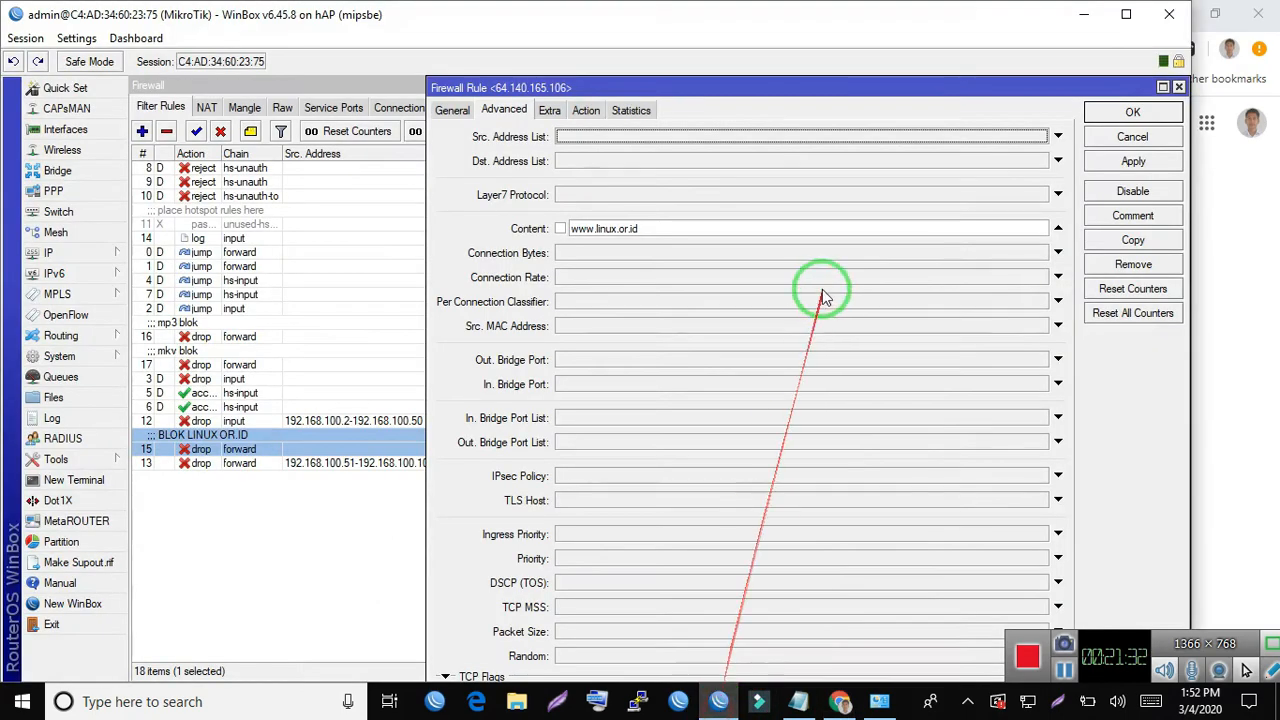
{"action": "left_click", "coordinate": [627, 111]}
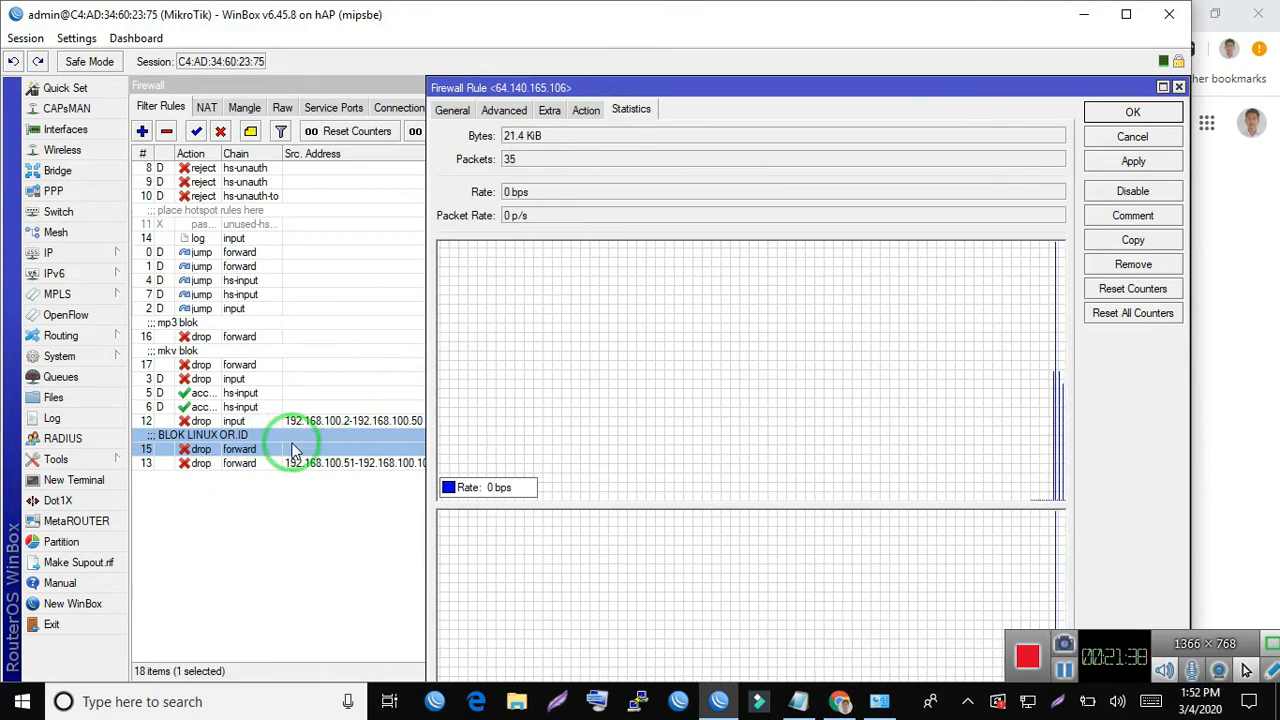
{"action": "left_click", "coordinate": [293, 450]}
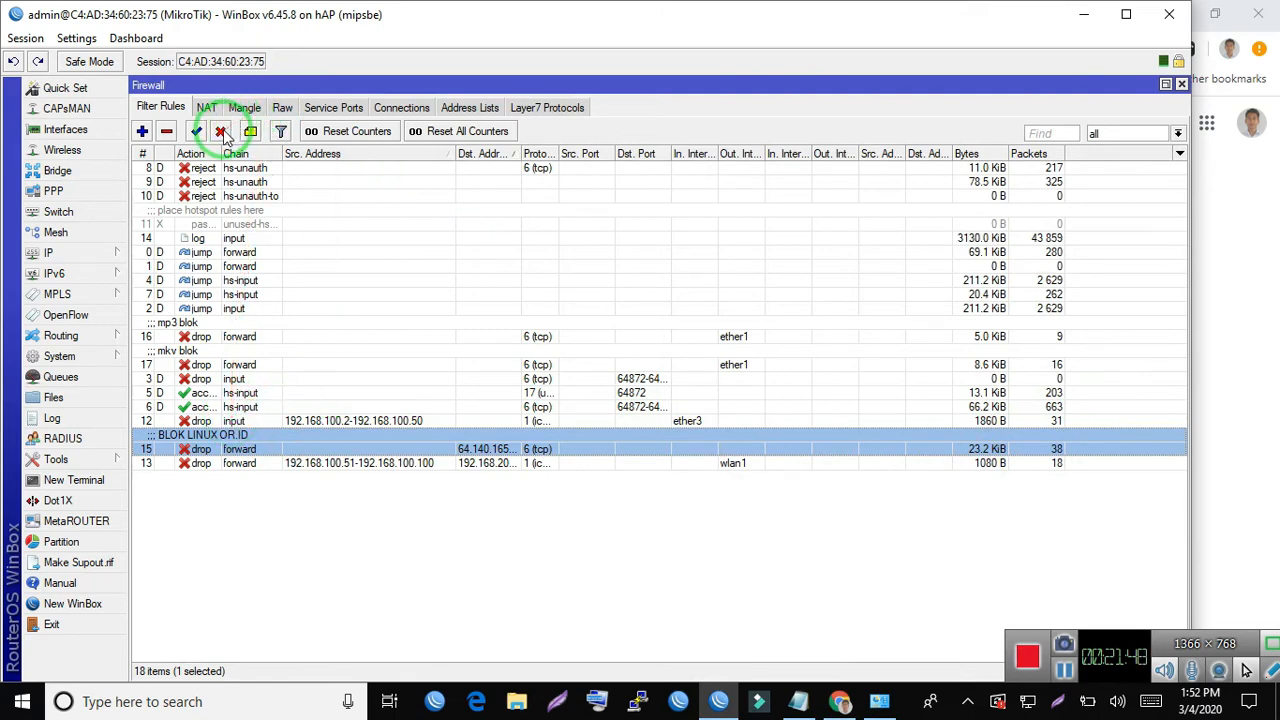
- Disable the BLOK LINUX OR.ID rule while checking linux.or.id in Chrome, and re-enable it in WinBox
{"action": "left_click", "coordinate": [222, 132]}
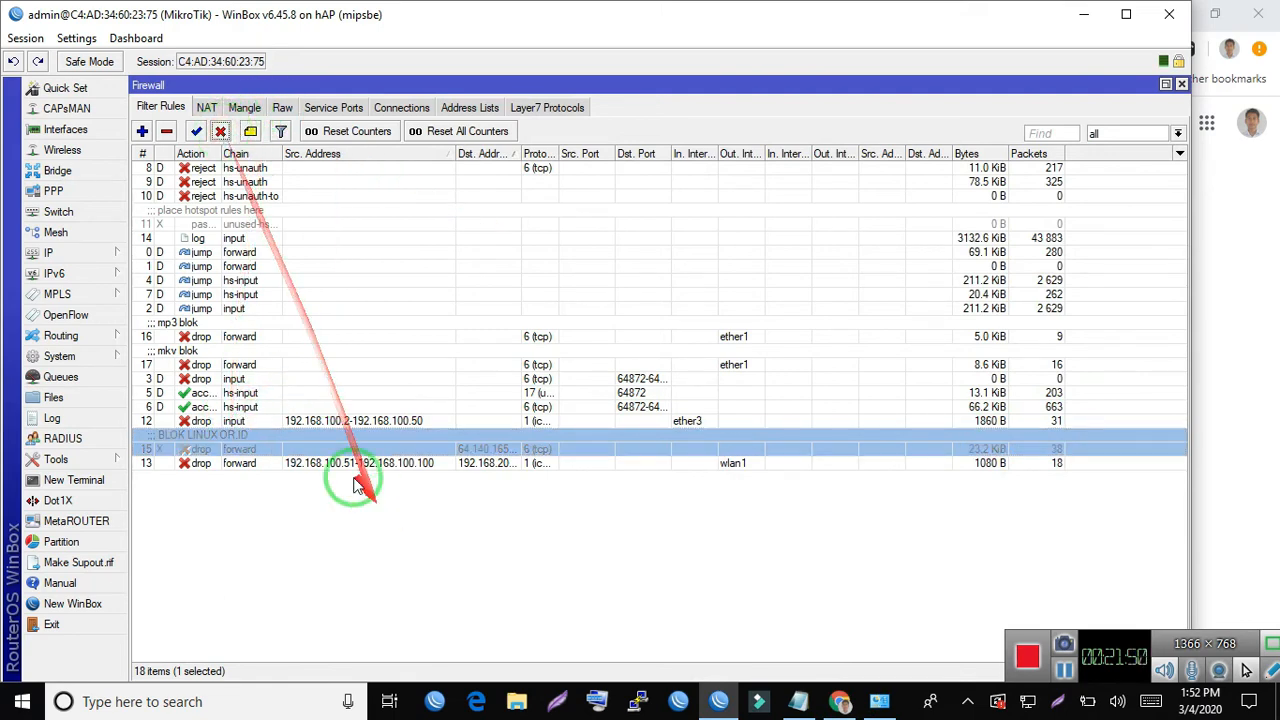
{"action": "left_click", "coordinate": [841, 701]}
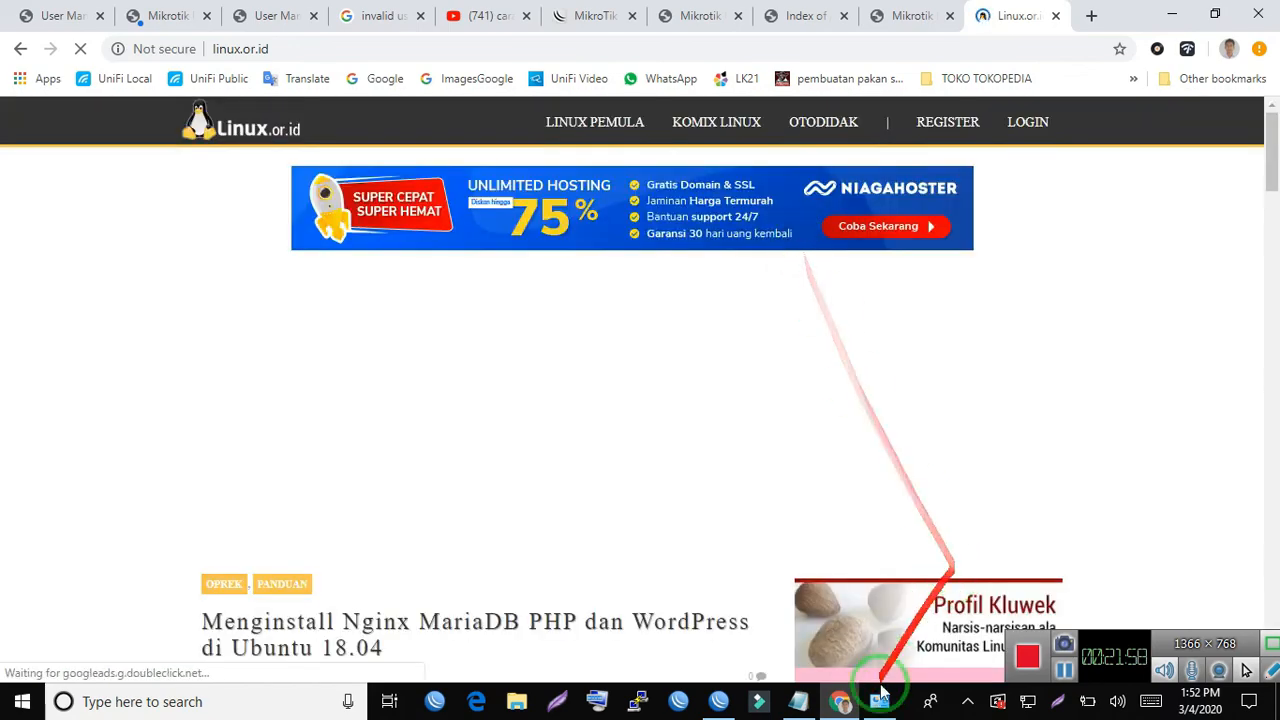
{"action": "left_click", "coordinate": [720, 703]}
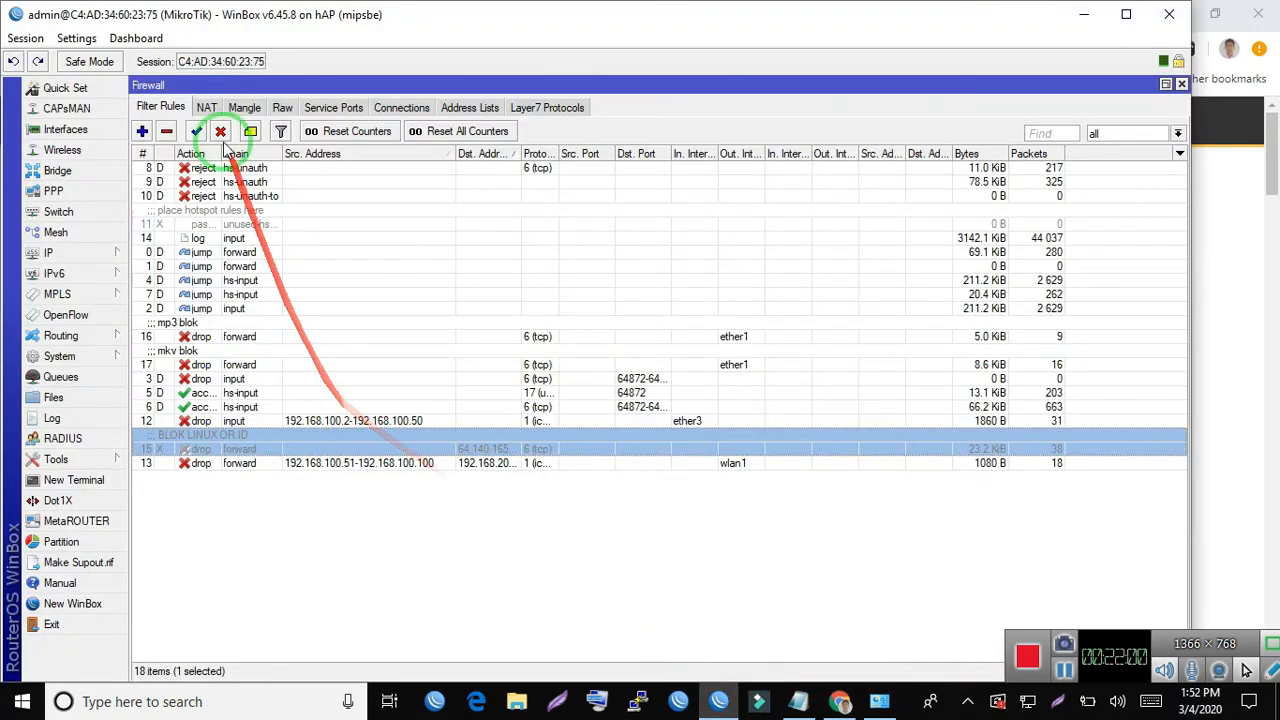
{"action": "left_click", "coordinate": [196, 132]}
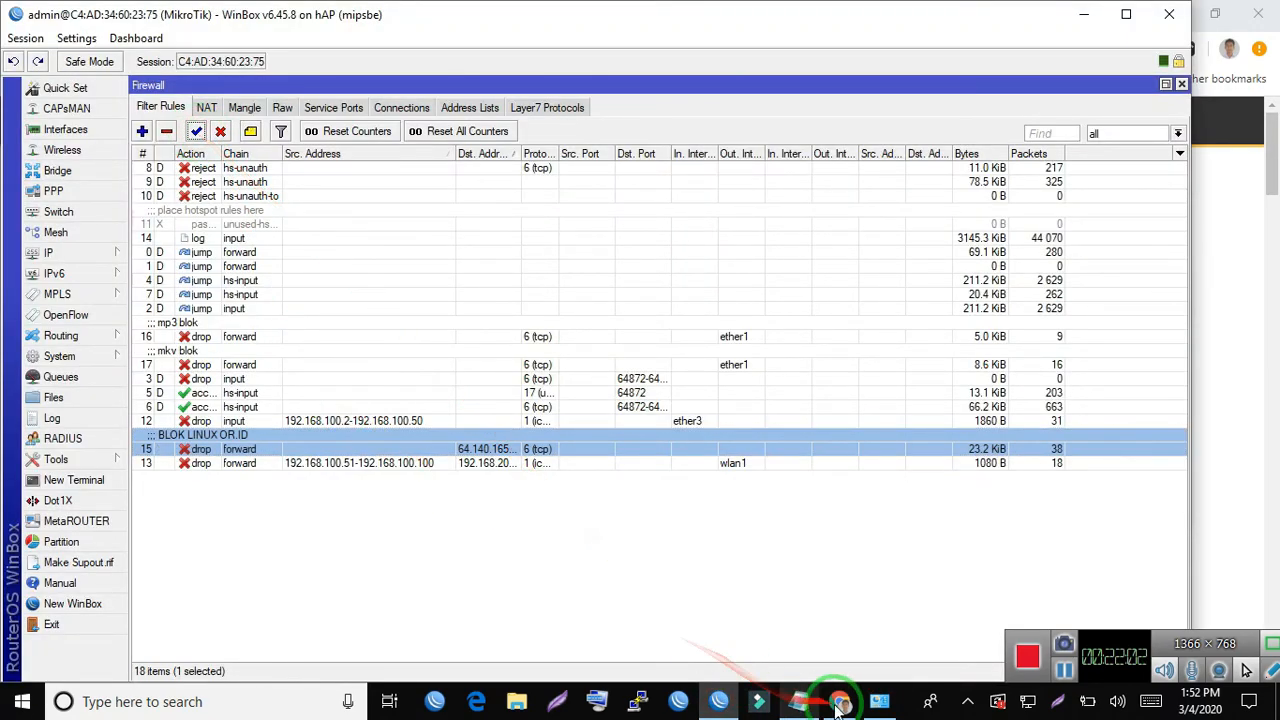
- Reload linux.or.id in Chrome with the block active, and compare the page with the rule's byte and packet counters in WinBox
{"action": "left_click", "coordinate": [838, 701]}
{"action": "key", "text": "F5"}
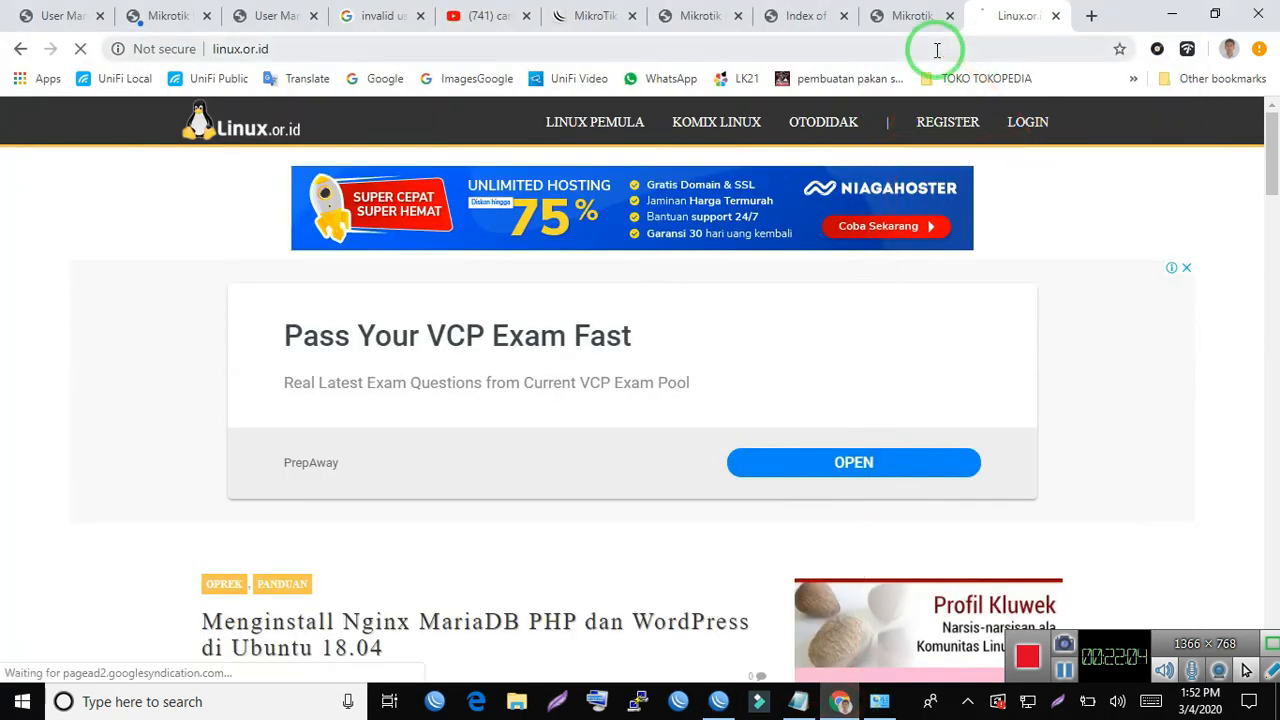
{"action": "left_click", "coordinate": [714, 712]}
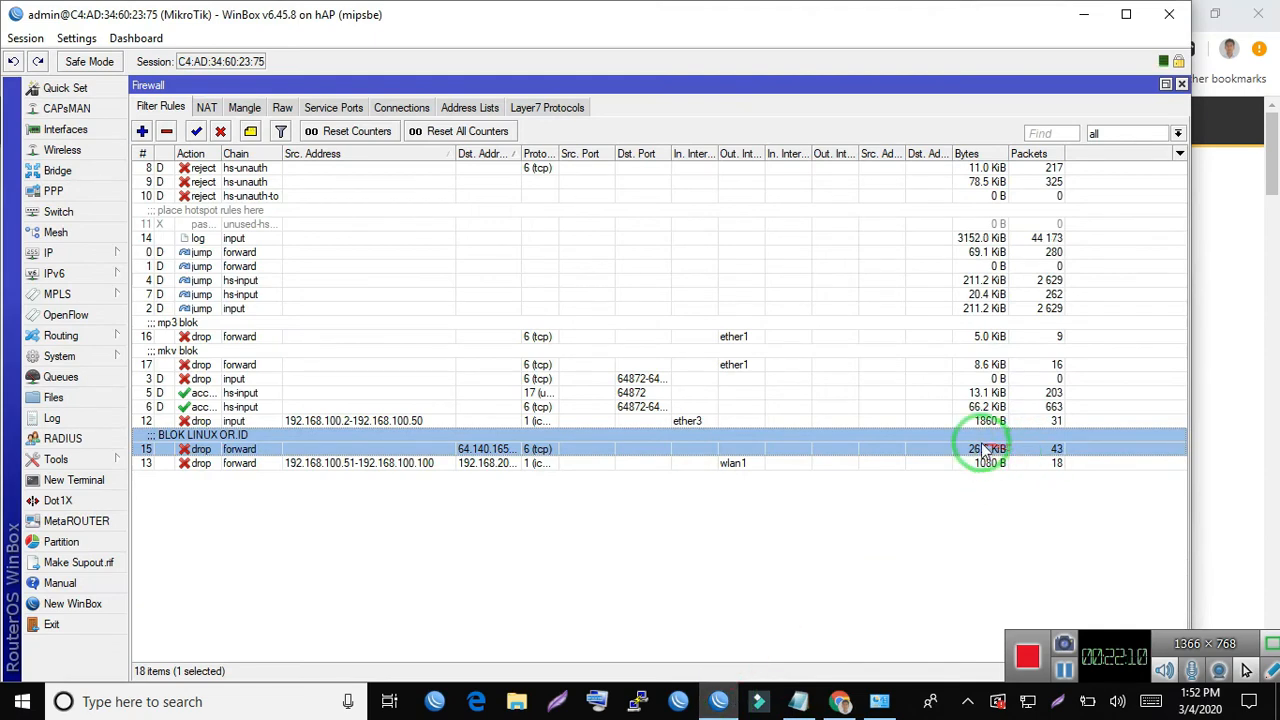
{"action": "left_click", "coordinate": [840, 704]}
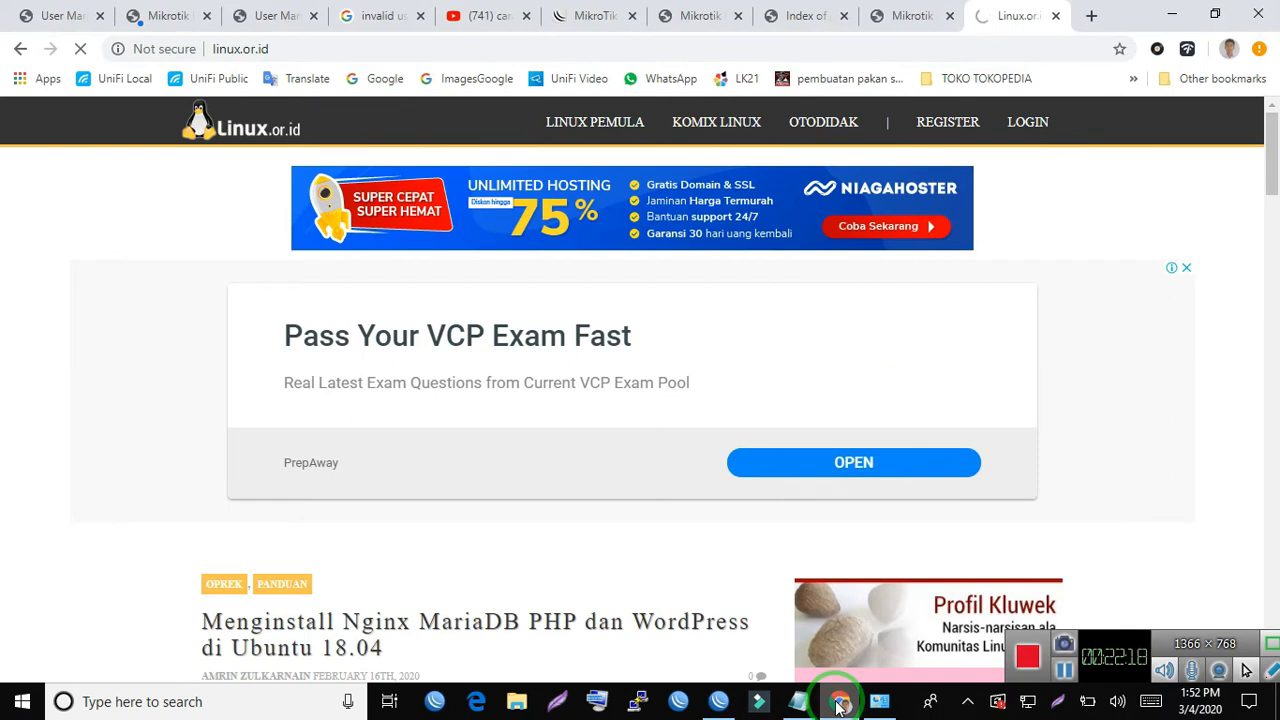
- Return to WinBox, review the BLOK LINUX OR.ID rule's destination address and protocol without changing them, and check the page in Chrome
{"action": "left_click", "coordinate": [718, 701]}
{"action": "double_click", "coordinate": [240, 449]}
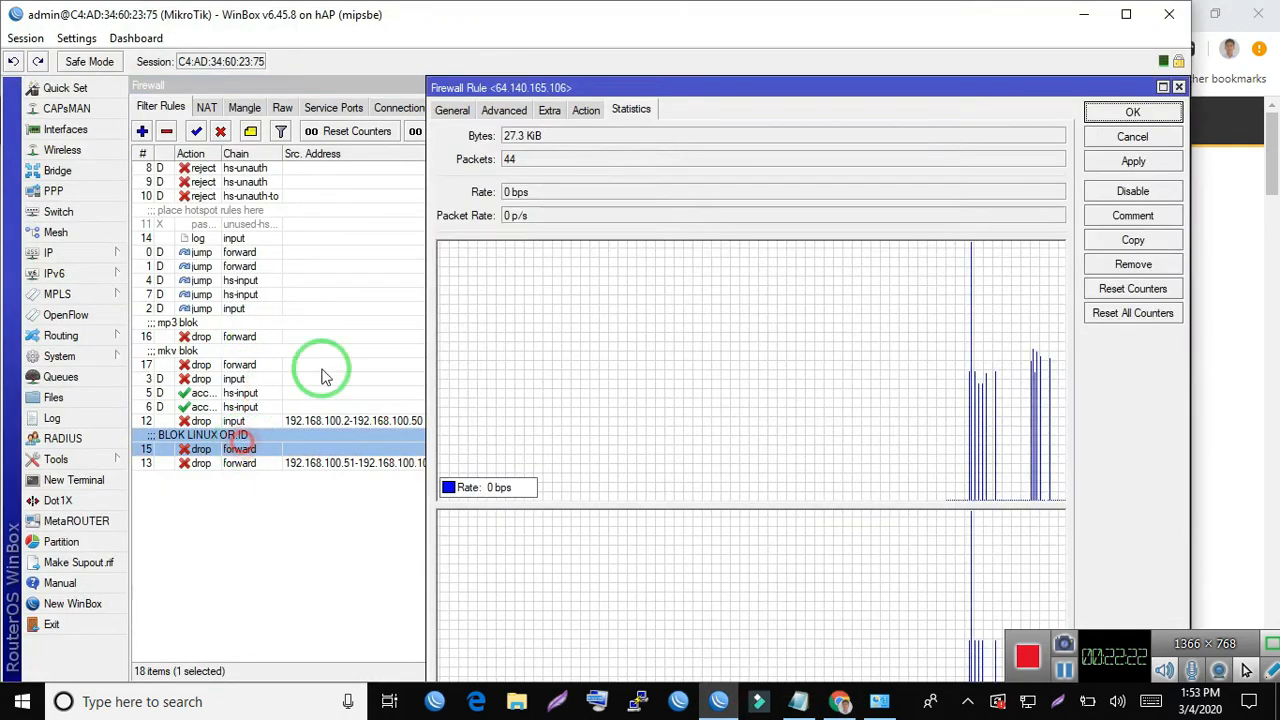
{"action": "left_click", "coordinate": [452, 110]}
{"action": "left_click_drag", "start_coordinate": [548, 185], "coordinate": [607, 218]}
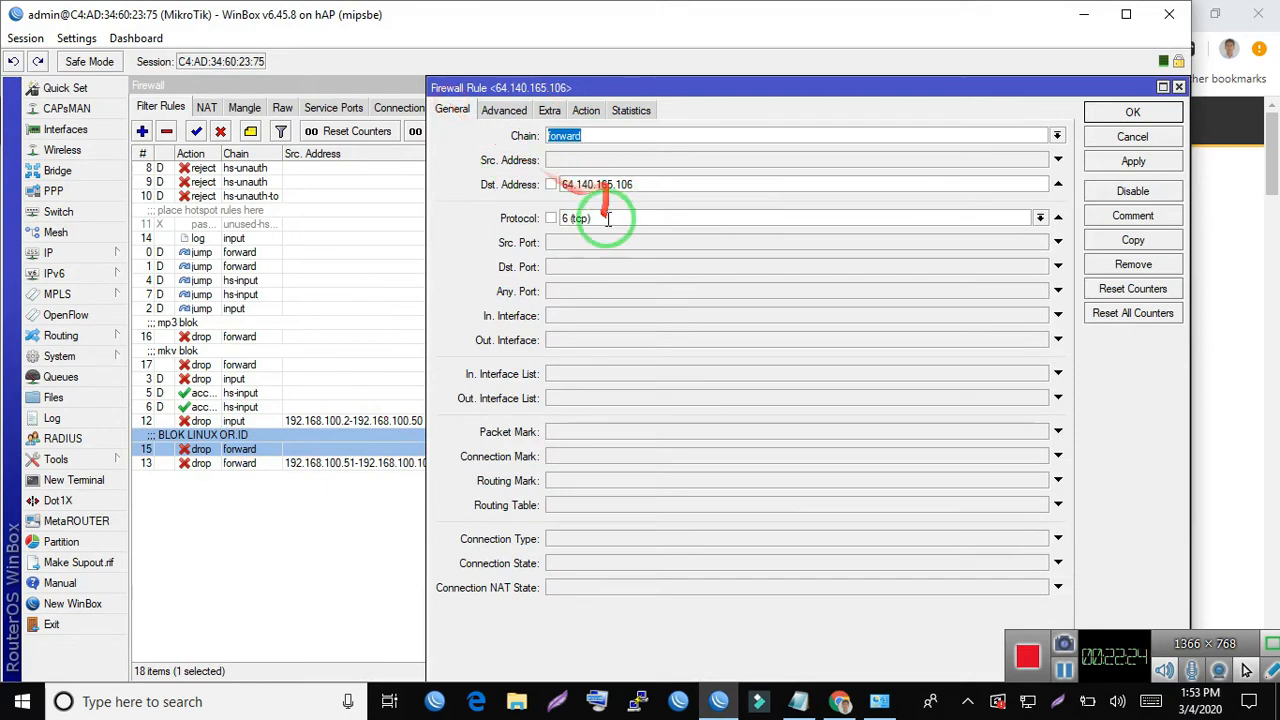
{"action": "left_click", "coordinate": [588, 268]}
{"action": "left_click_drag", "start_coordinate": [595, 266], "coordinate": [1140, 140]}
{"action": "left_click", "coordinate": [1145, 142]}
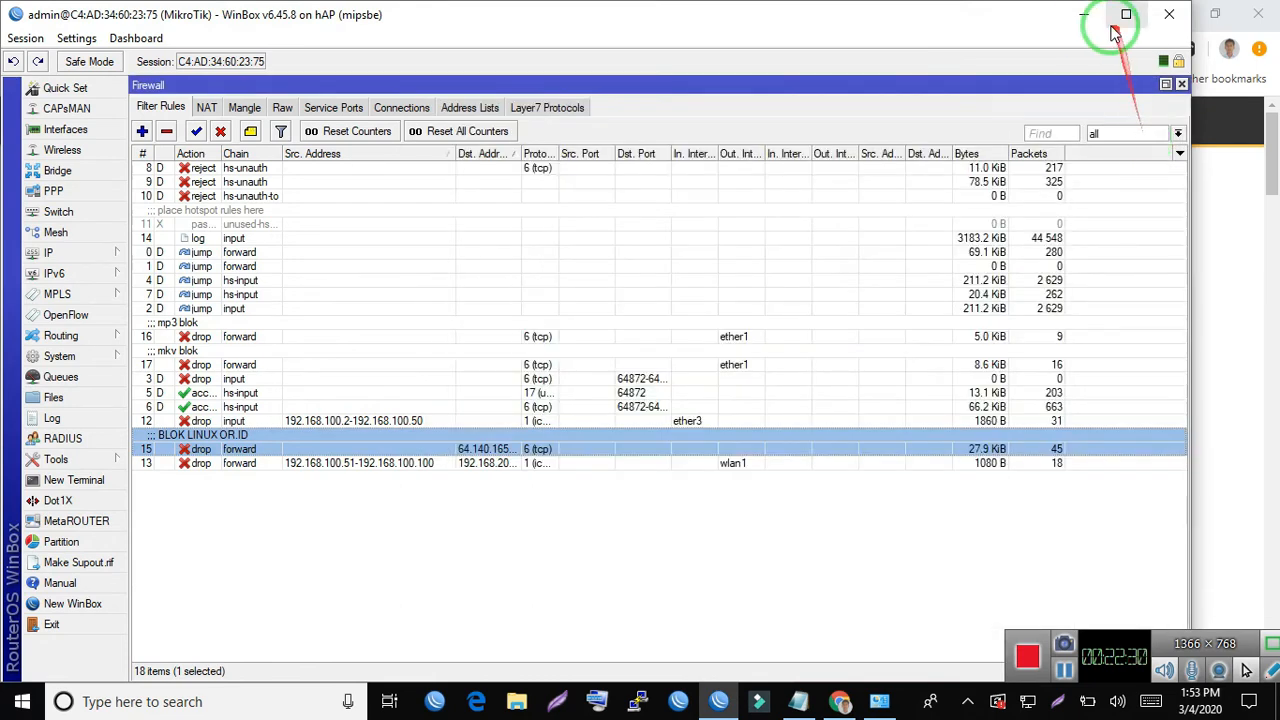
{"action": "left_click", "coordinate": [1083, 15]}
{"action": "mouse_move", "coordinate": [672, 232]}
{"action": "left_mouse_down"}
{"action": "mouse_move", "coordinate": [383, 362]}
{"action": "mouse_move", "coordinate": [705, 690]}
{"action": "mouse_move", "coordinate": [760, 708]}
{"action": "left_mouse_up"}
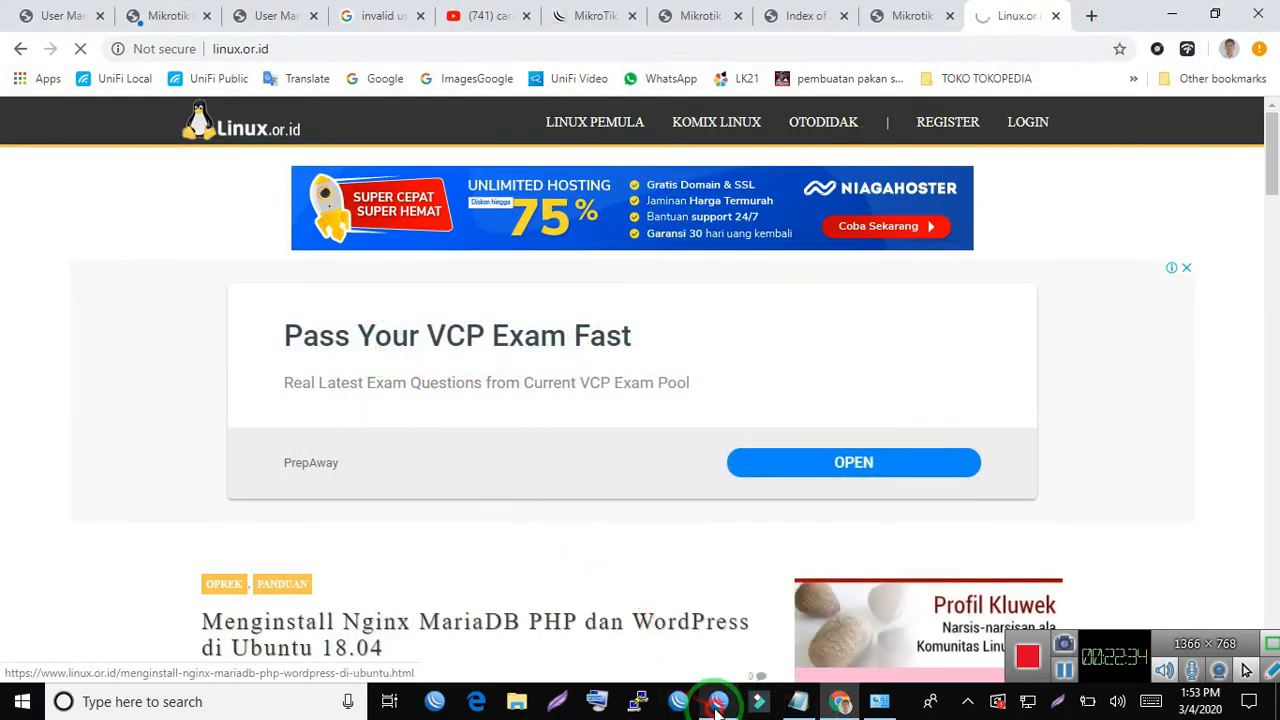
- Return to WinBox, open the mp3 blok forward drop rule and examine its protocol, outgoing interface and content match
{"action": "left_click", "coordinate": [717, 700]}
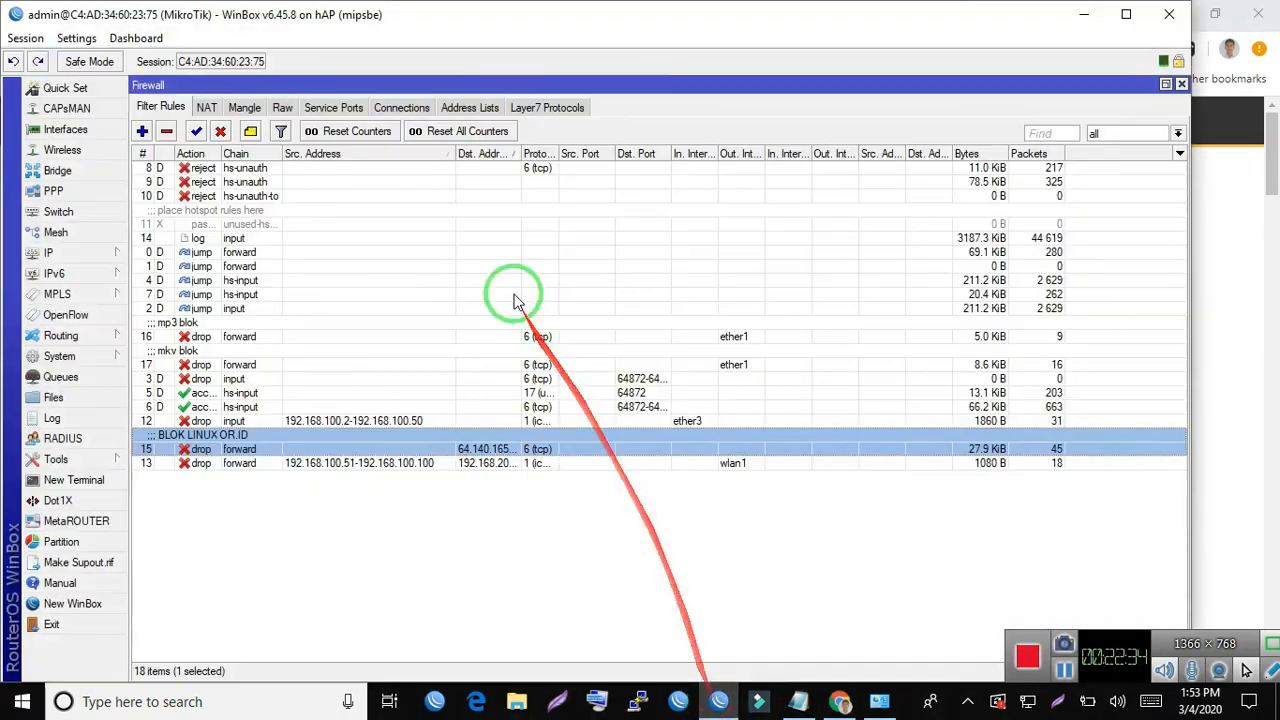
{"action": "double_click", "coordinate": [229, 335]}
{"action": "left_click", "coordinate": [604, 218]}
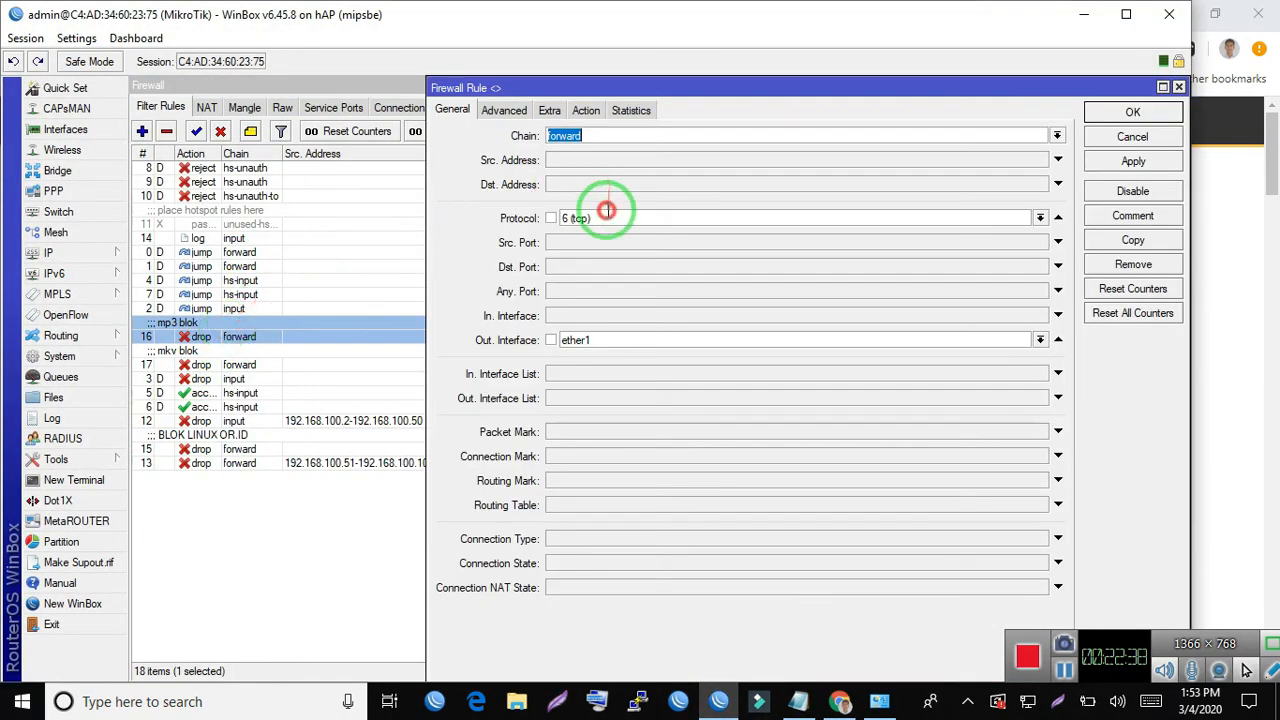
{"action": "left_click", "coordinate": [499, 110]}
{"action": "left_click", "coordinate": [600, 229]}
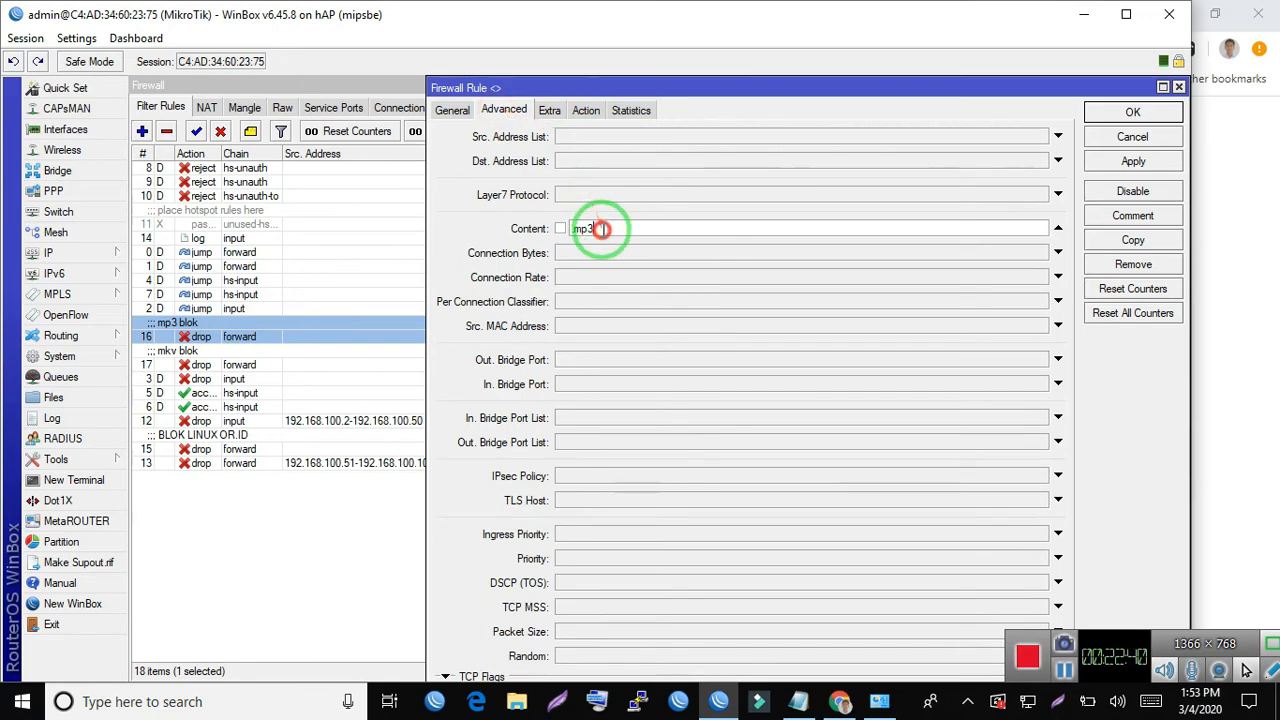
{"action": "type", "text": ".mp3"}
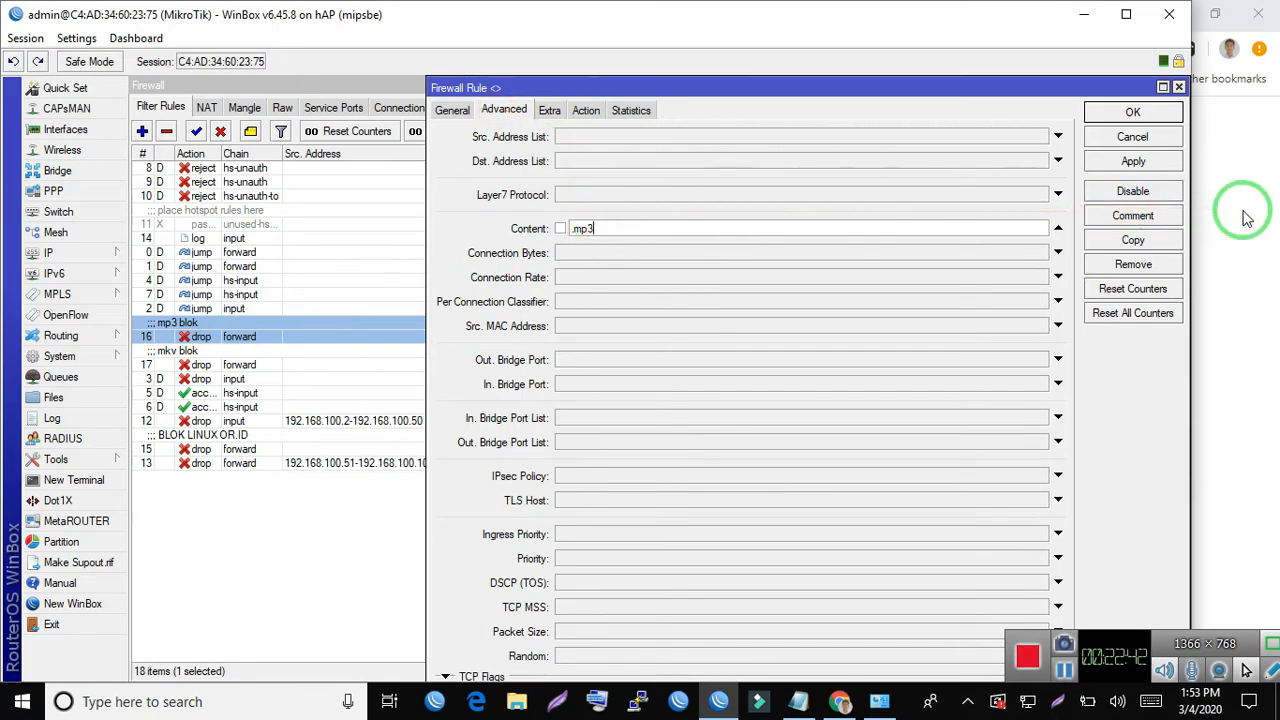
- Switch to Chrome, close the linux.or.id tab and search Google for "index of mp3" in a new tab
{"action": "left_click", "coordinate": [1245, 216]}
{"action": "left_click", "coordinate": [1057, 17]}
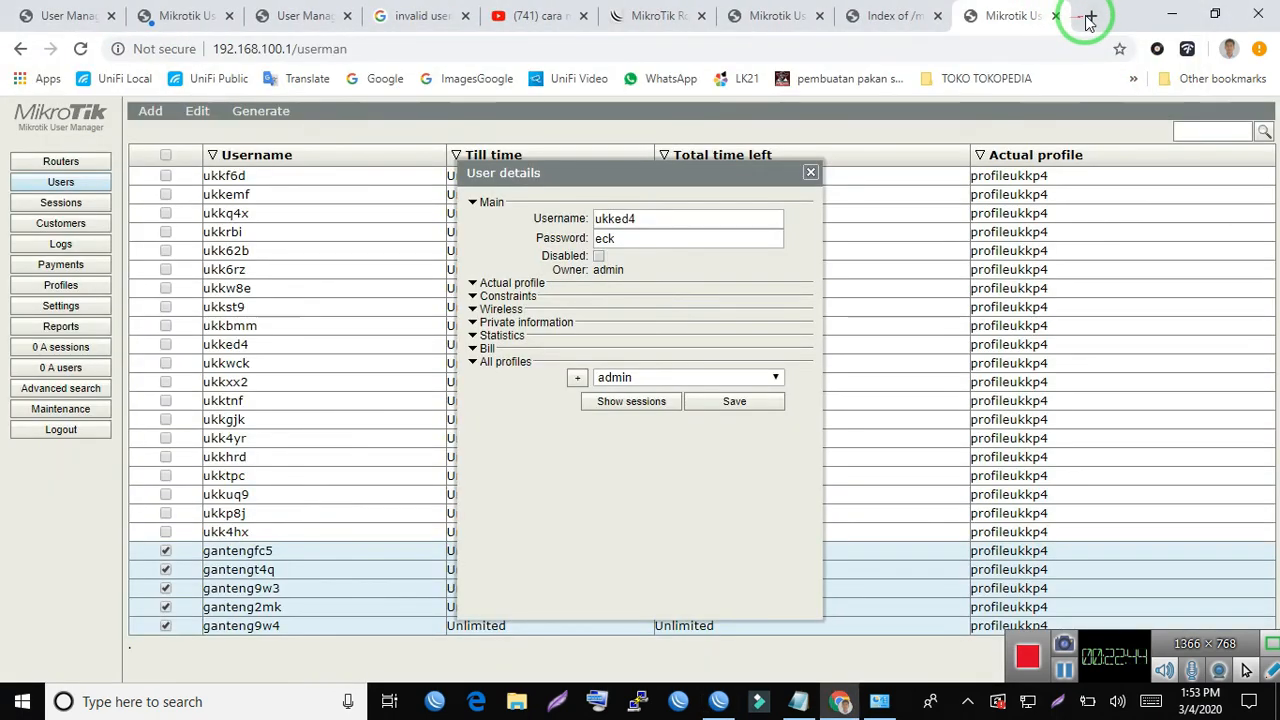
{"action": "left_click", "coordinate": [1097, 17]}
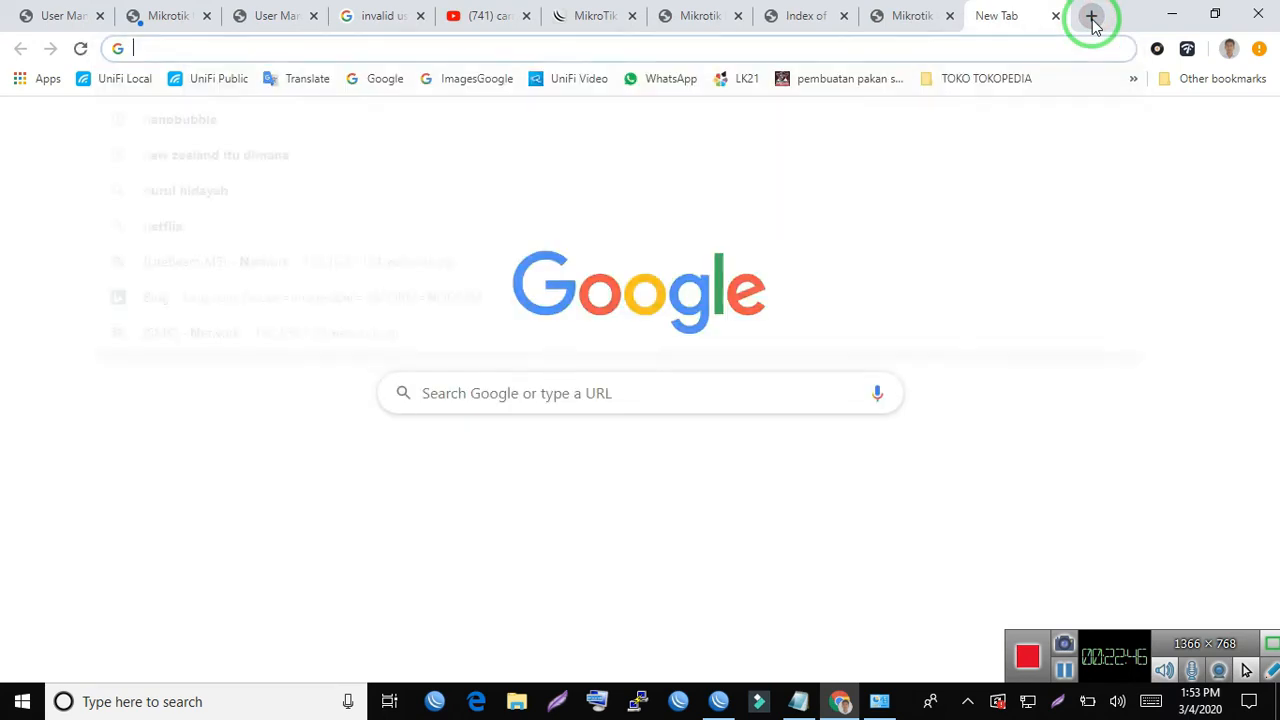
{"action": "type", "text": "inde"}
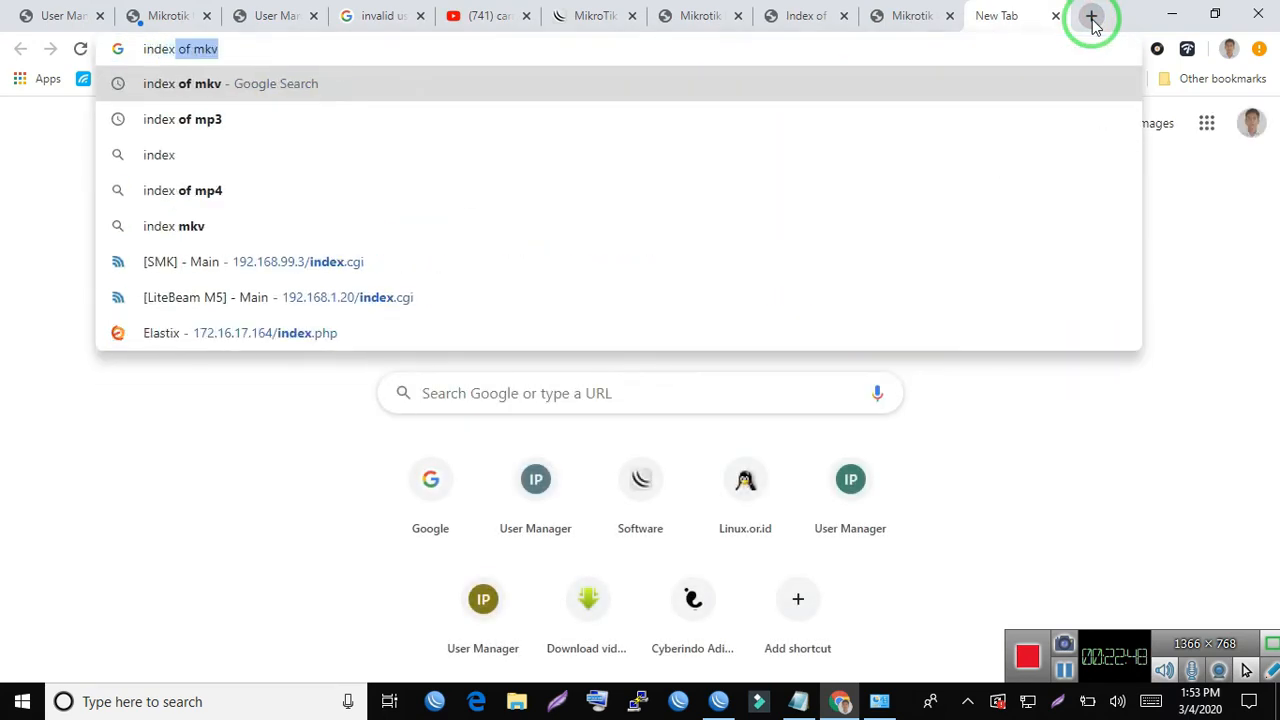
{"action": "type", "text": "x"}
{"action": "key", "text": "Right"}
{"action": "key", "text": "Down"}
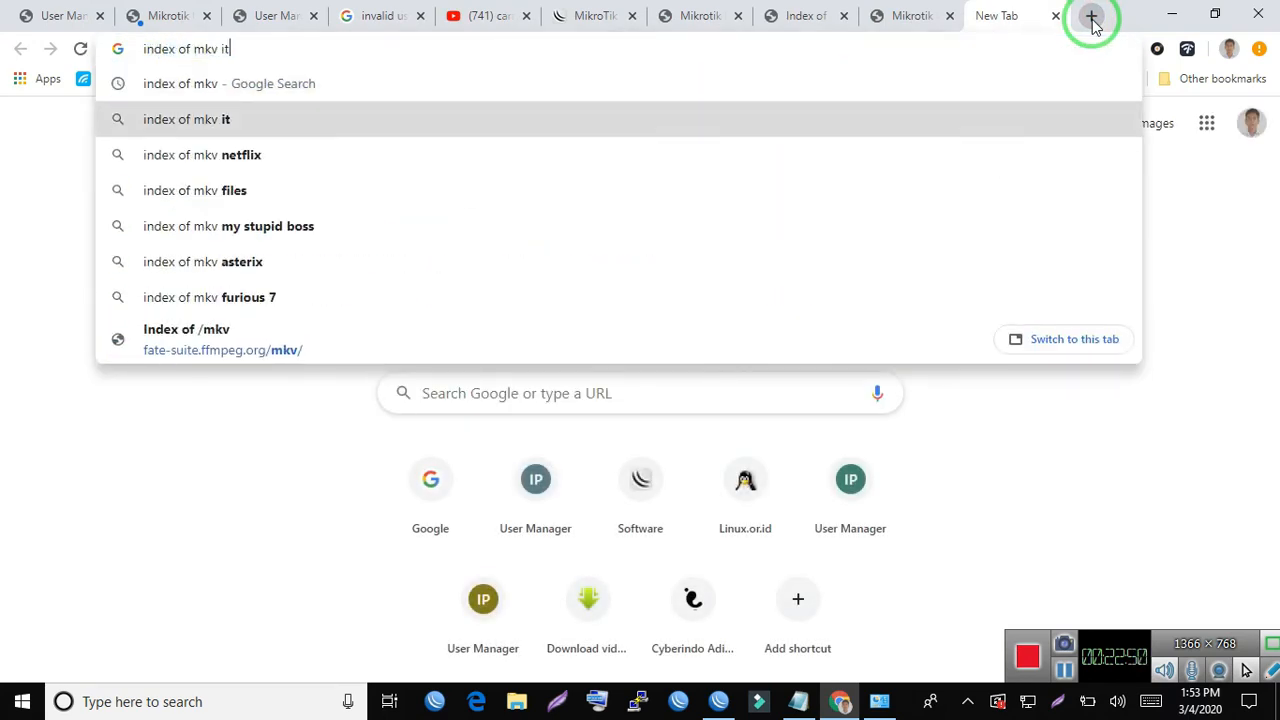
{"action": "key", "text": "BackSpace"}
{"action": "key", "text": "BackSpace"}
{"action": "key", "text": "BackSpace"}
{"action": "key", "text": "BackSpace"}
{"action": "key", "text": "BackSpace"}
{"action": "type", "text": "p"}
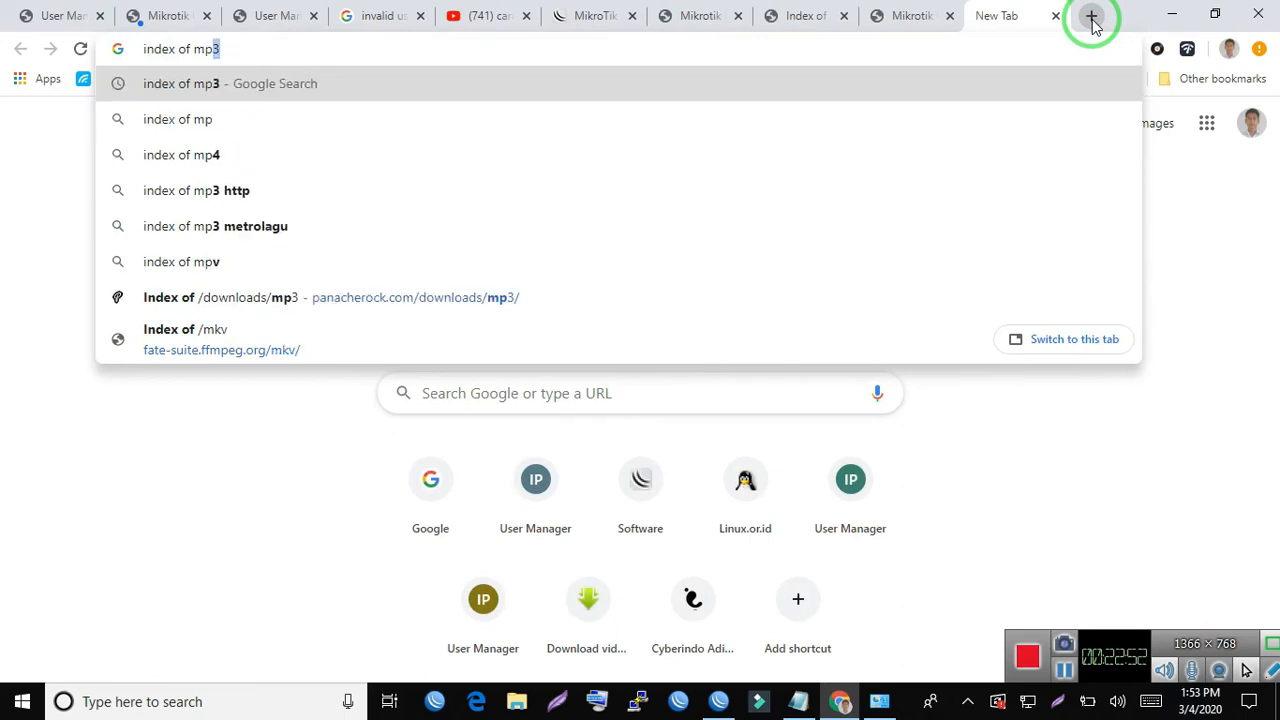
{"action": "type", "text": "4"}
{"action": "key", "text": "BackSpace"}
{"action": "type", "text": "3"}
{"action": "key", "text": "Return"}
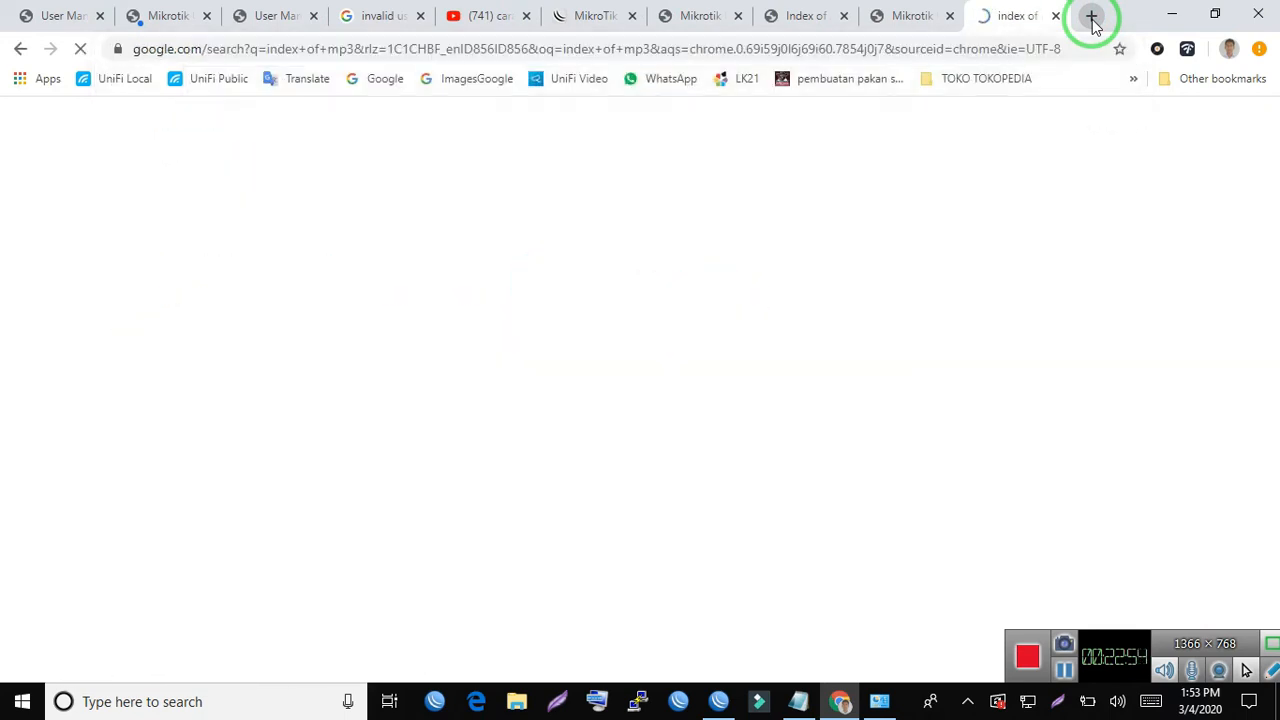
- Try to open an MP3 file from the panacherock.com/downloads/mp3 index, and examine the mp3 blok rule's statistics in WinBox
{"action": "left_click", "coordinate": [281, 306]}
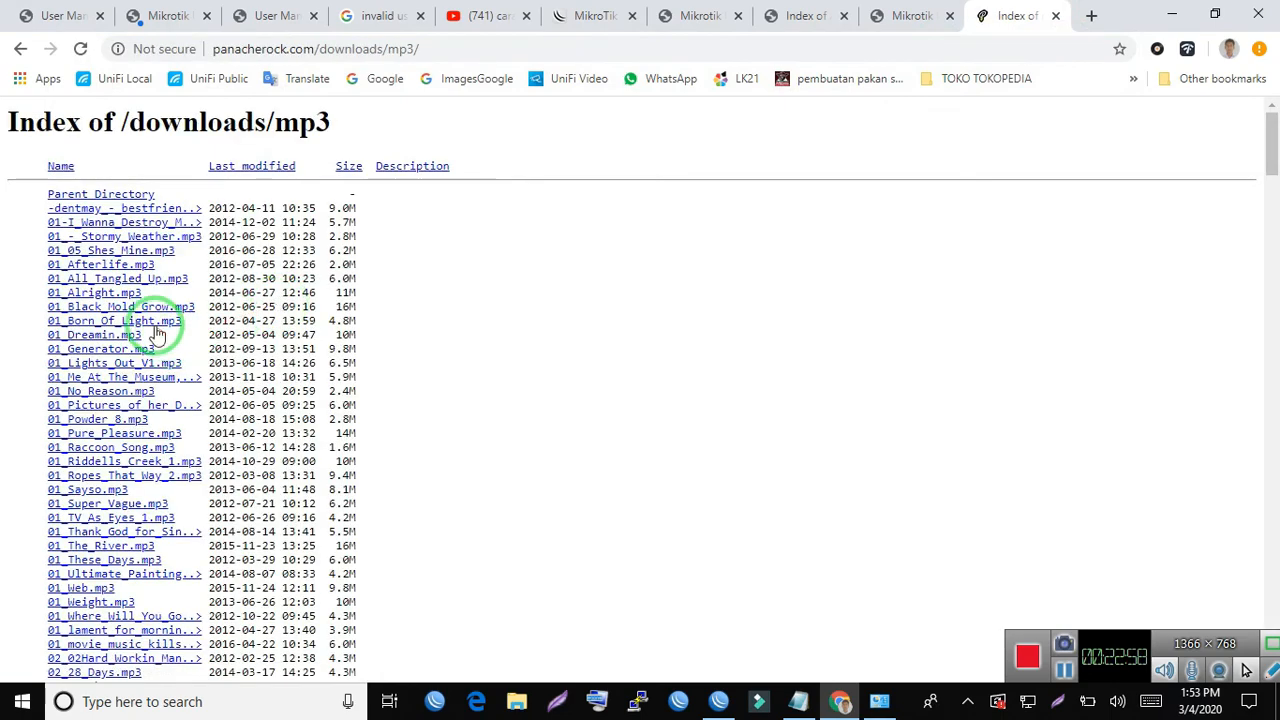
{"action": "left_click", "coordinate": [155, 327]}
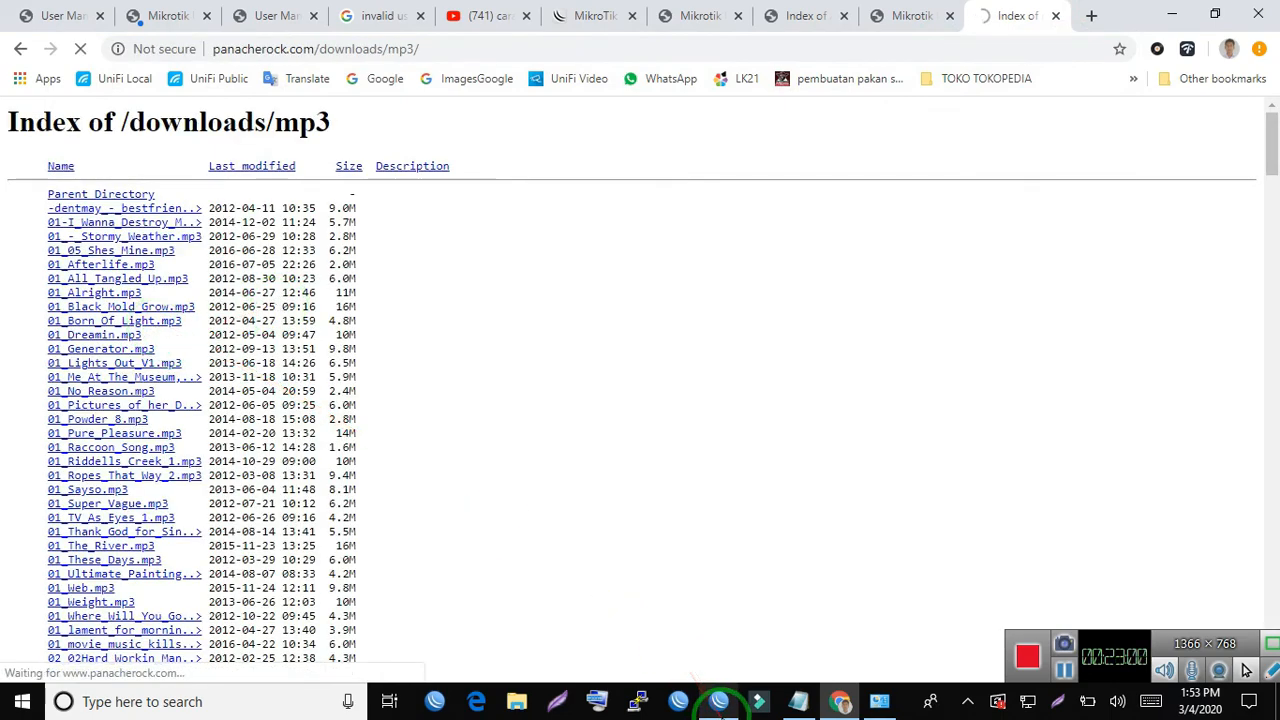
{"action": "left_click", "coordinate": [719, 701]}
{"action": "left_click", "coordinate": [632, 115]}
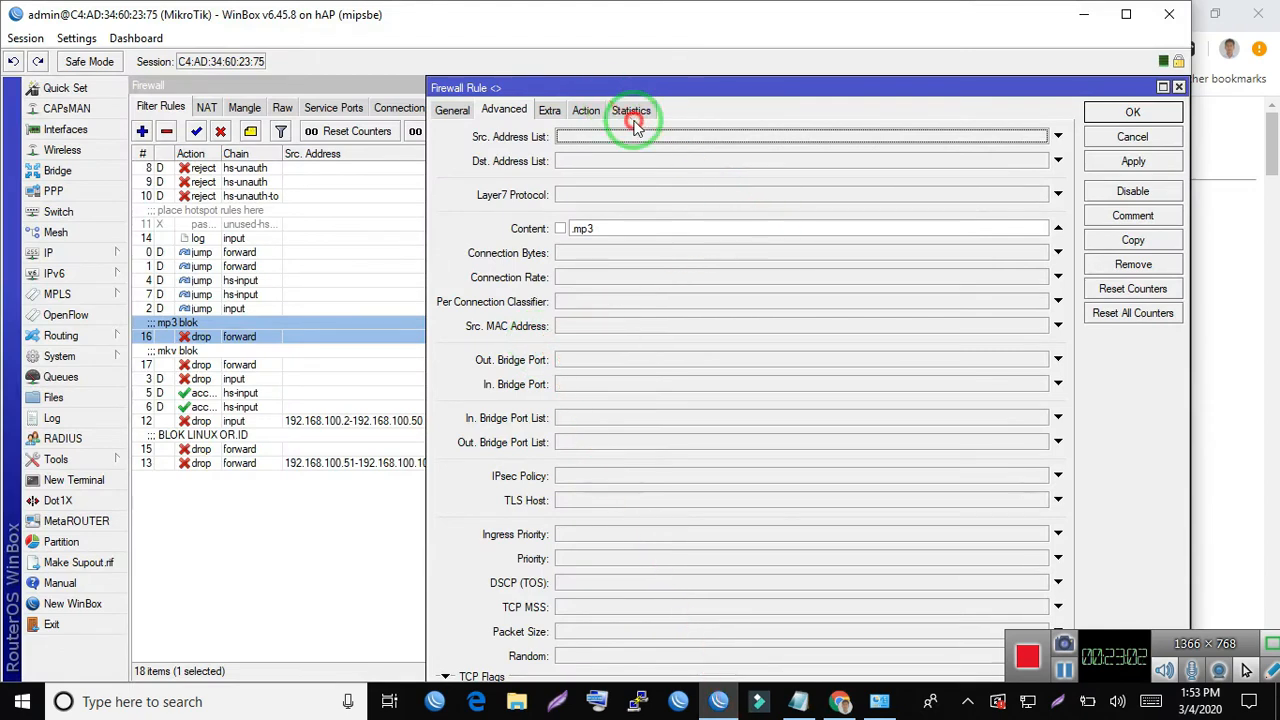
{"action": "left_click", "coordinate": [646, 115]}
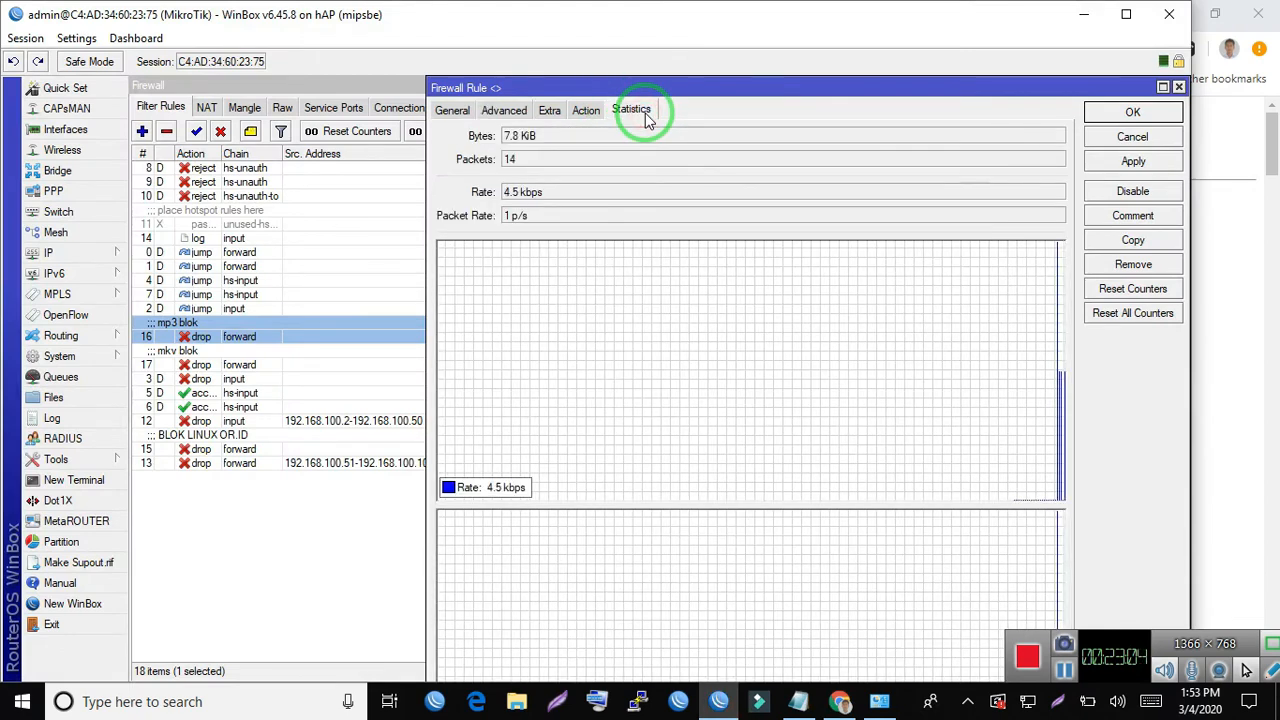
- Return to Chrome, search Google for "index of mkv" and try a file from the fate-suite.ffmpeg.org/mkv index
{"action": "left_click_drag", "start_coordinate": [874, 5], "coordinate": [880, 70]}
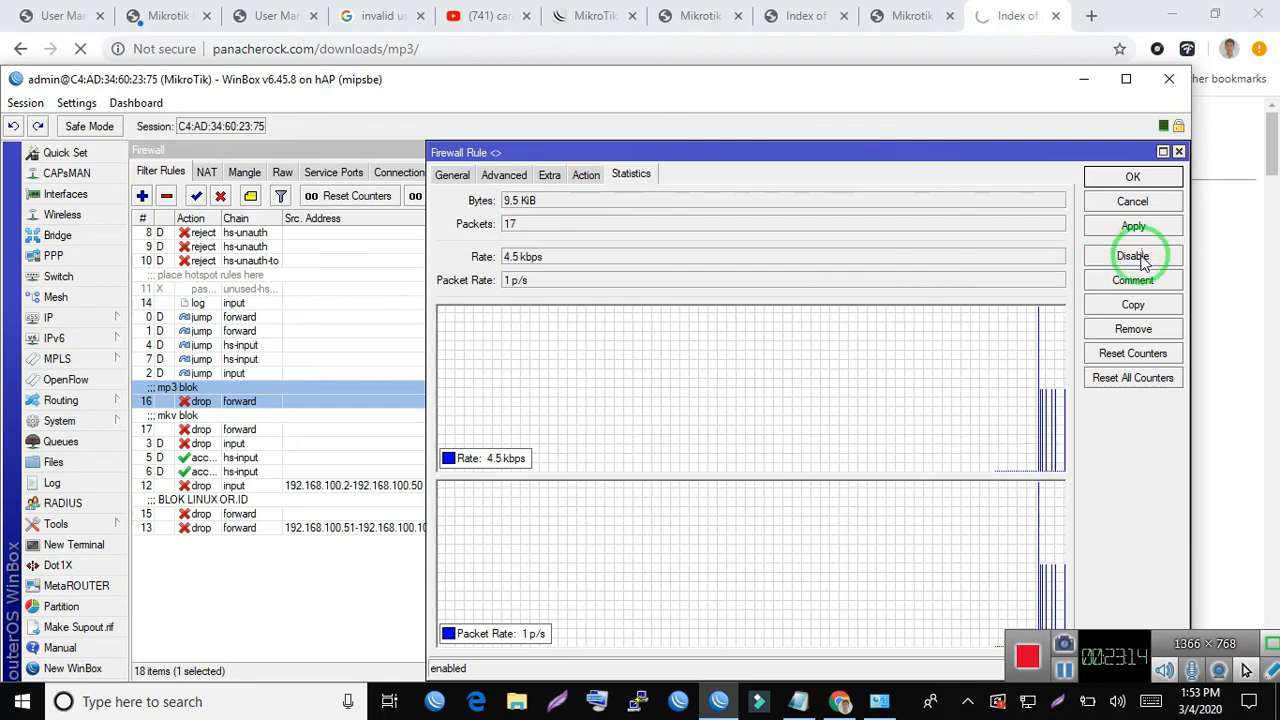
{"action": "left_click", "coordinate": [1015, 16]}
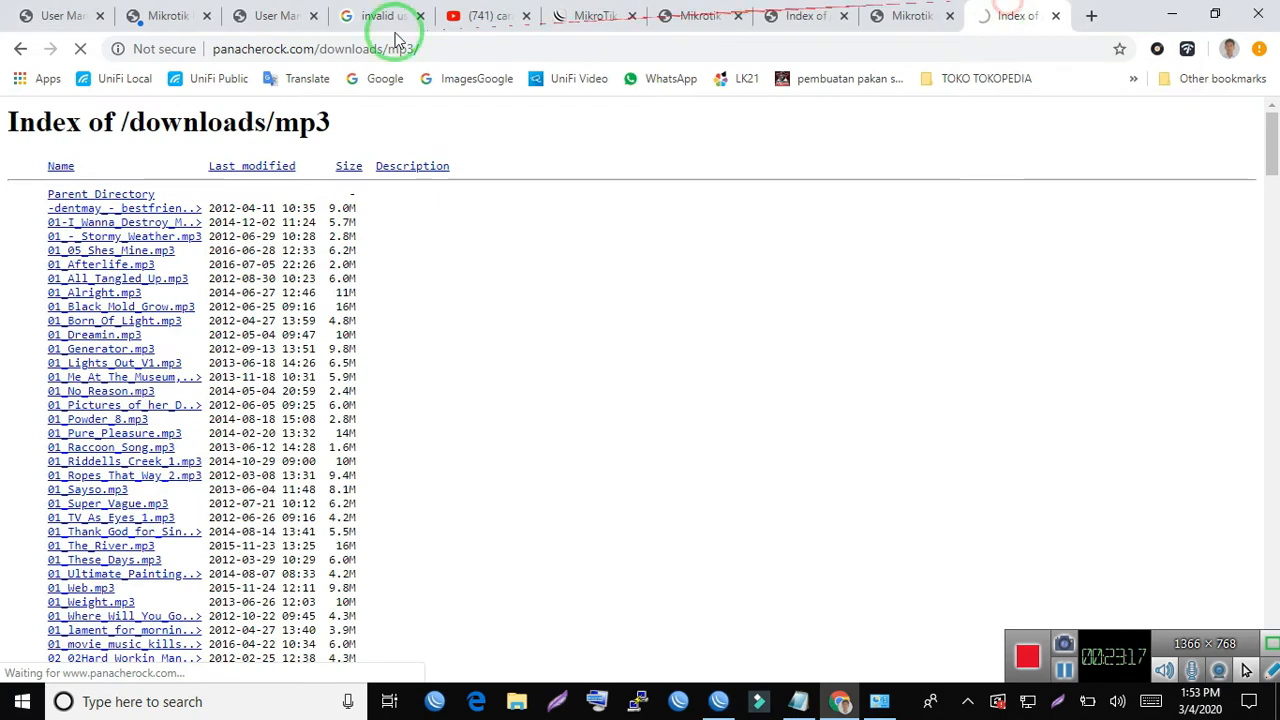
{"action": "left_click", "coordinate": [22, 49]}
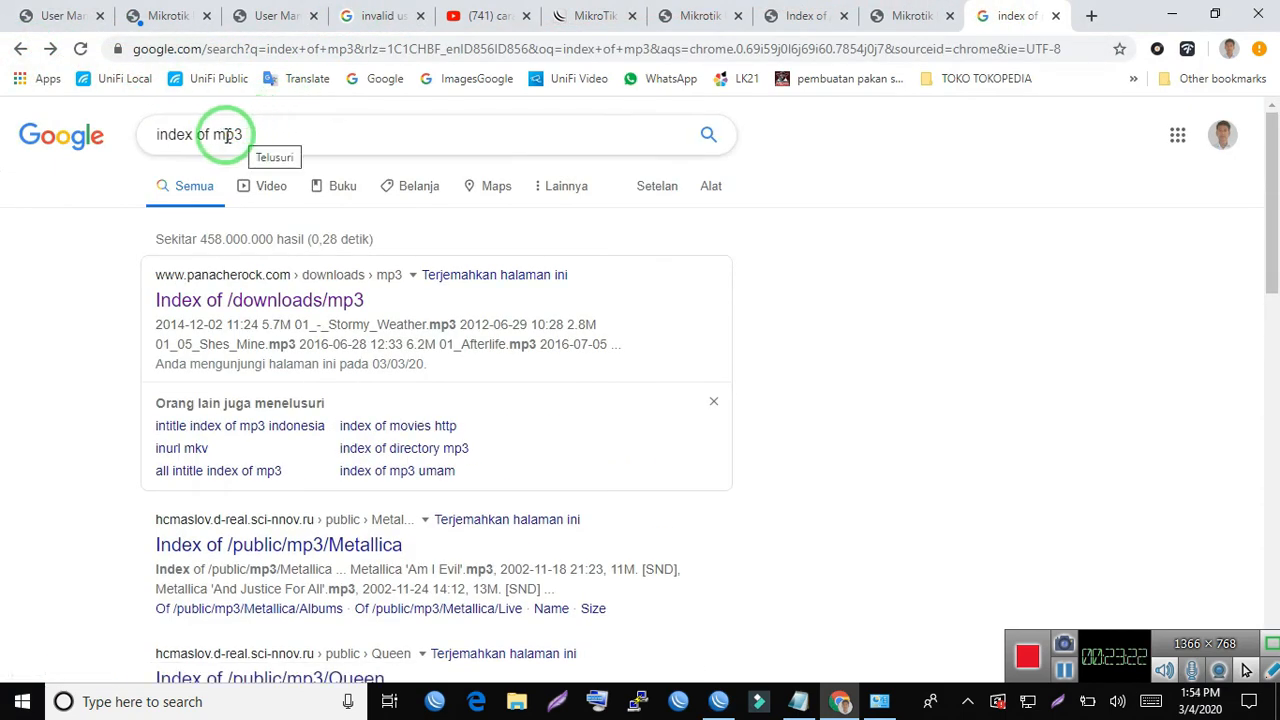
{"action": "left_click_drag", "start_coordinate": [228, 135], "coordinate": [480, 135]}
{"action": "type", "text": "kv"}
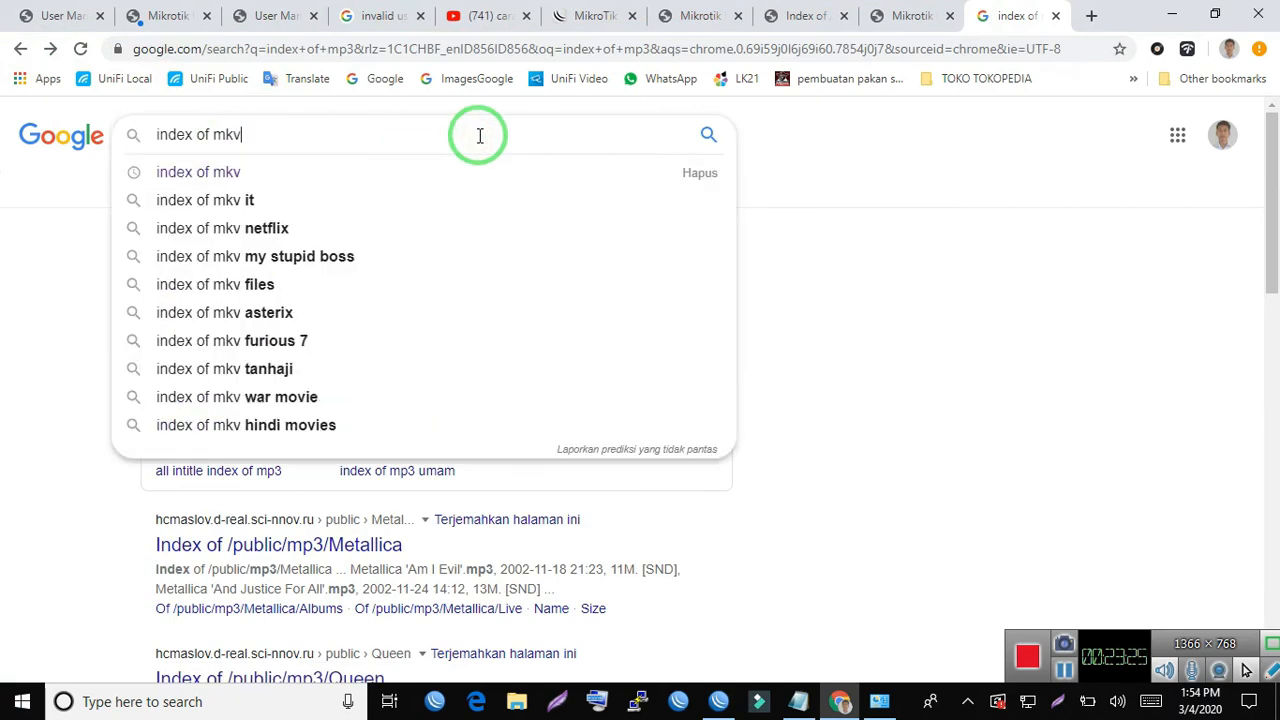
{"action": "key", "text": "Return"}
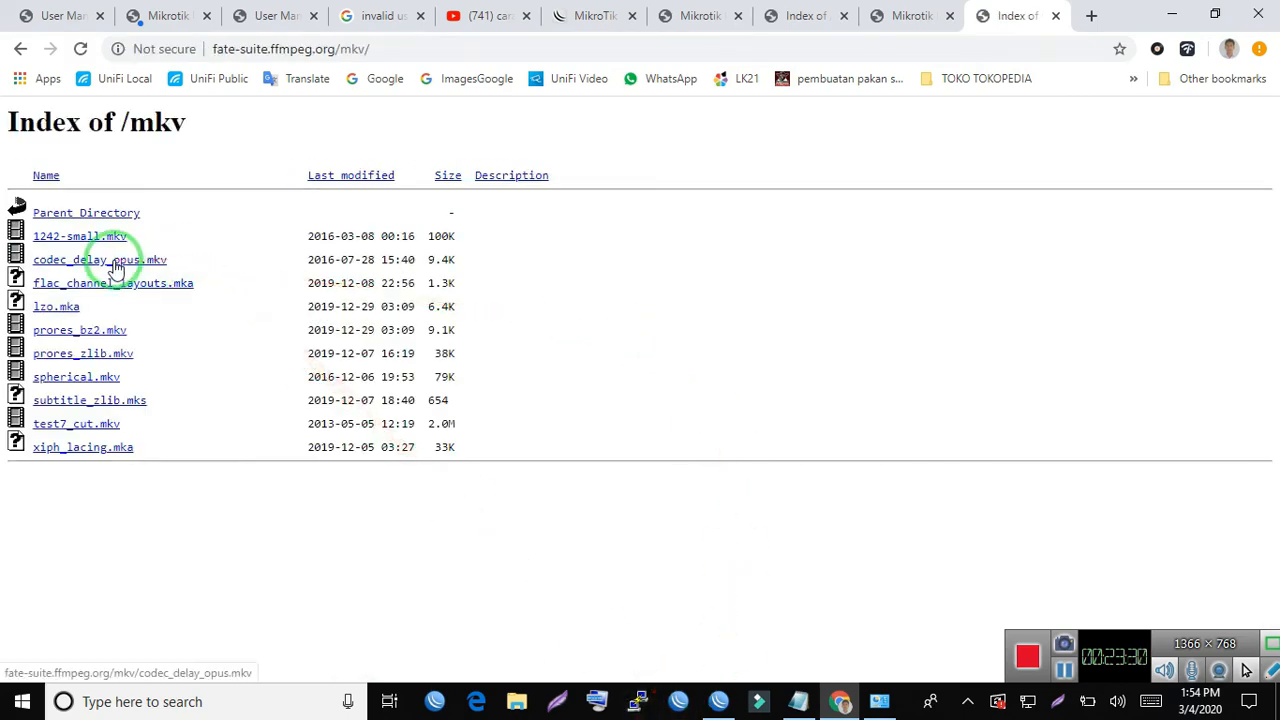
- Switch to WinBox, examine the mkv blok rule's statistics and close the rule, cancelling the 01_Born_Of_Light.mp3 download offered meanwhile
{"action": "left_click", "coordinate": [716, 698]}
{"action": "double_click", "coordinate": [222, 429]}
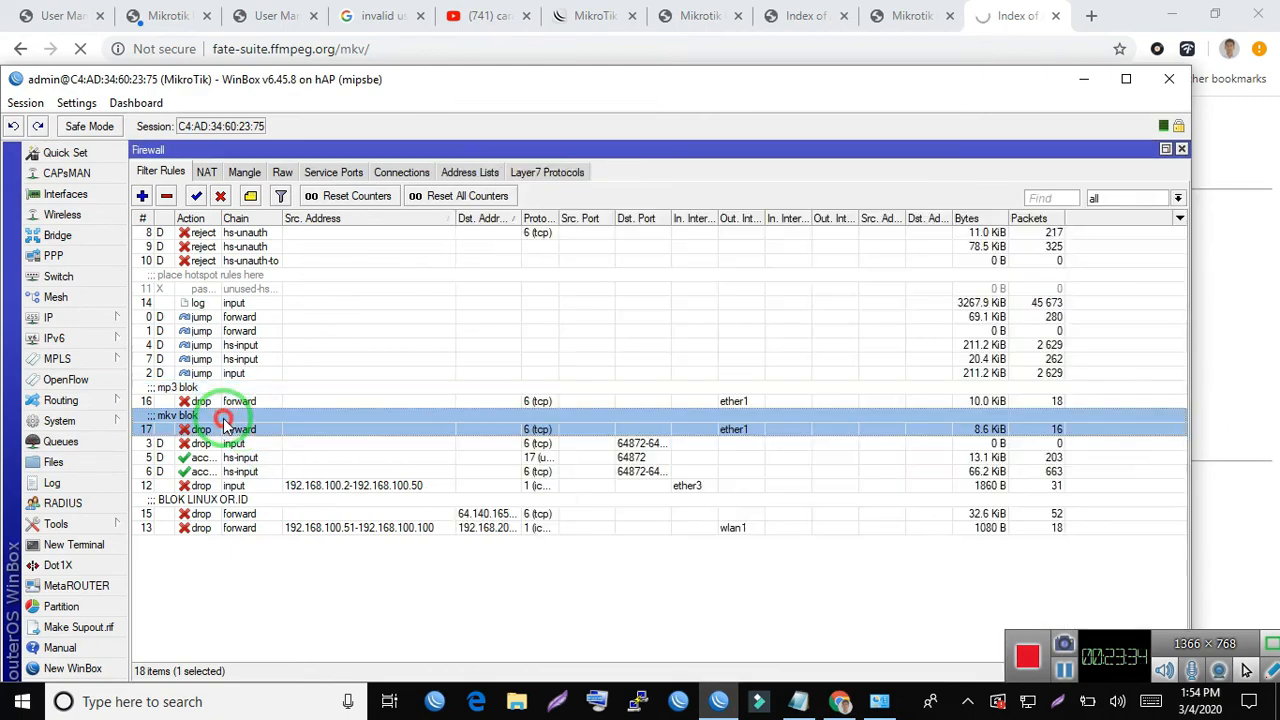
{"action": "left_click", "coordinate": [335, 175]}
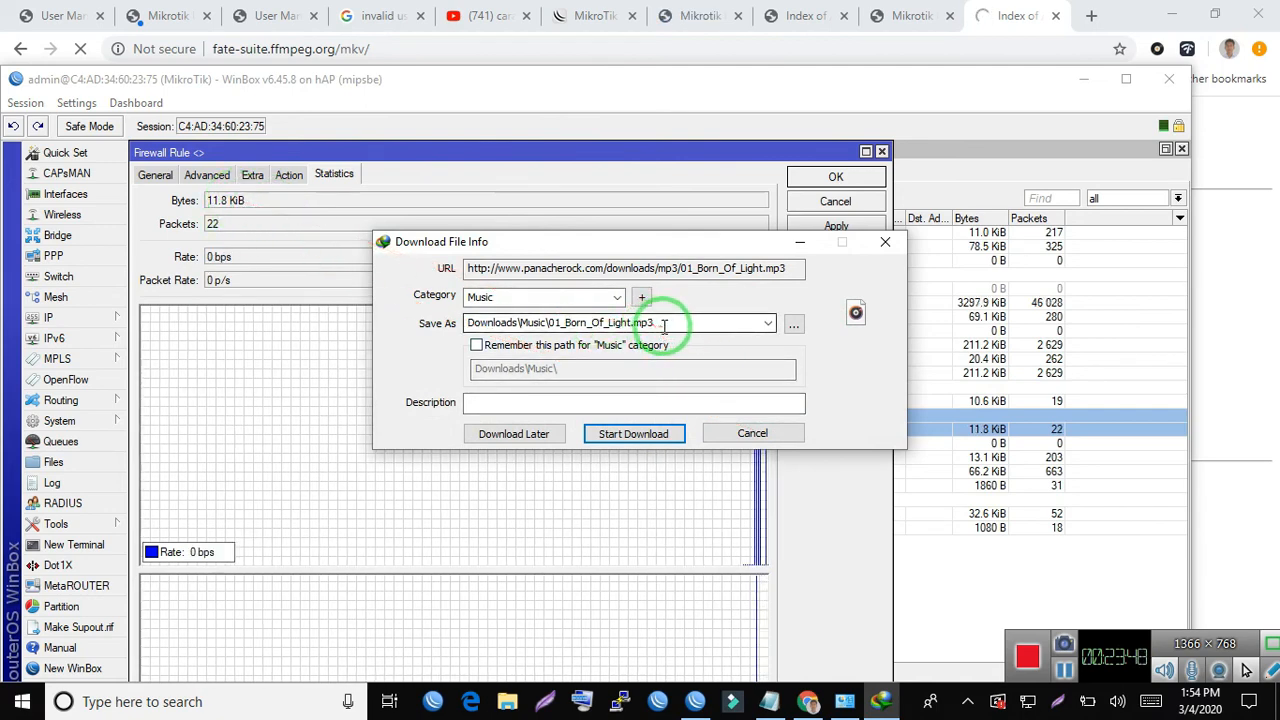
{"action": "left_click", "coordinate": [752, 433]}
{"action": "left_click", "coordinate": [787, 418]}
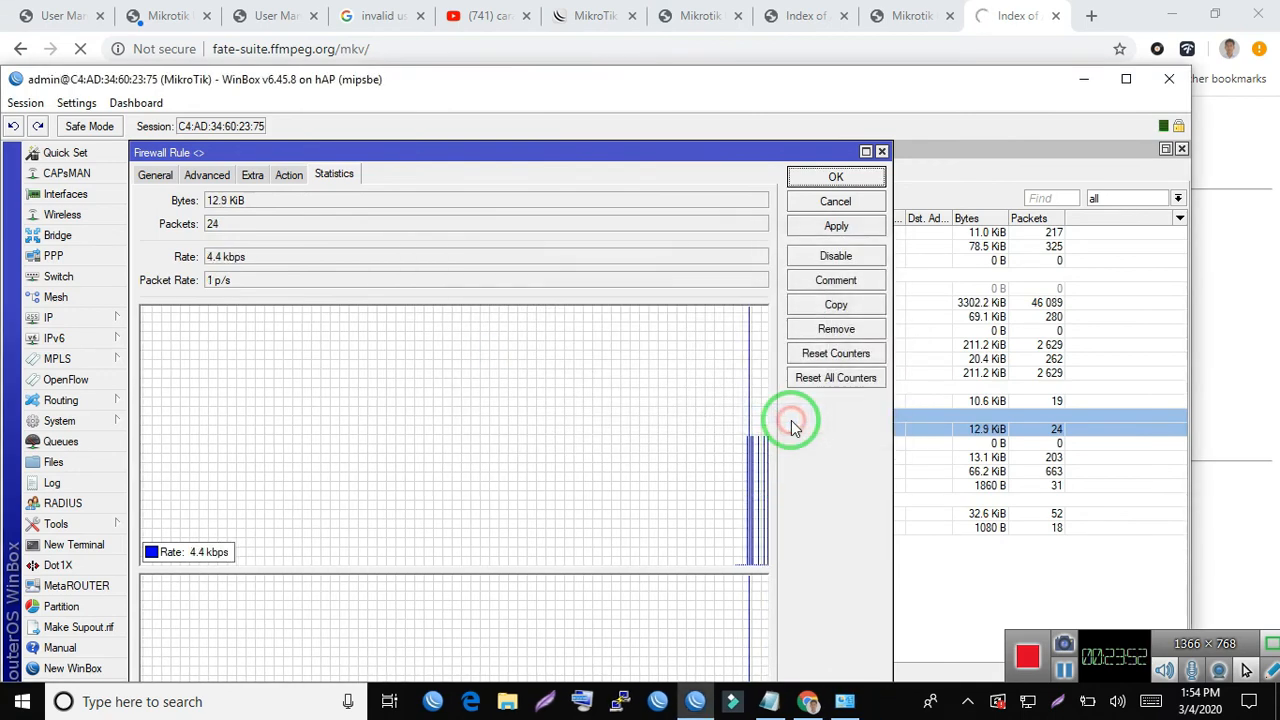
{"action": "left_click", "coordinate": [836, 201]}
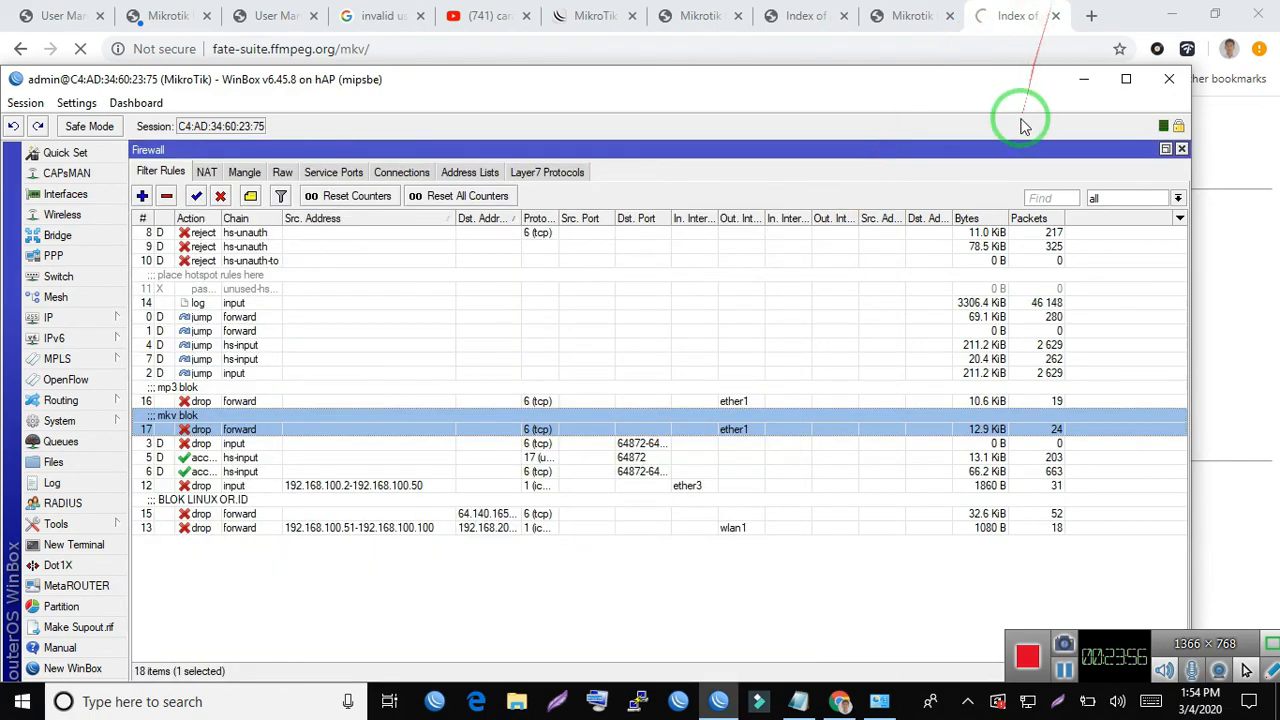
- Check the MKV index in Chrome, and widen the Dst. Address and Protocol columns of WinBox's filter rules list
{"action": "left_click", "coordinate": [1028, 12]}
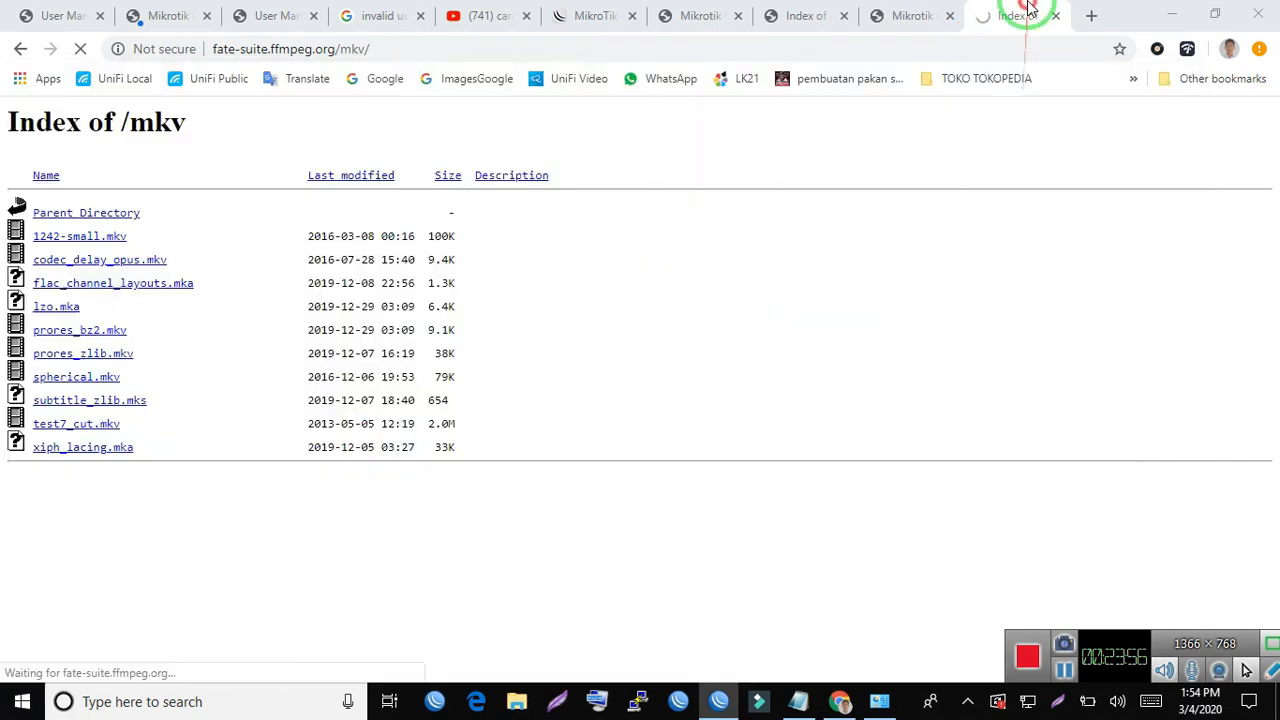
{"action": "left_click", "coordinate": [720, 700]}
{"action": "left_click", "coordinate": [224, 399]}
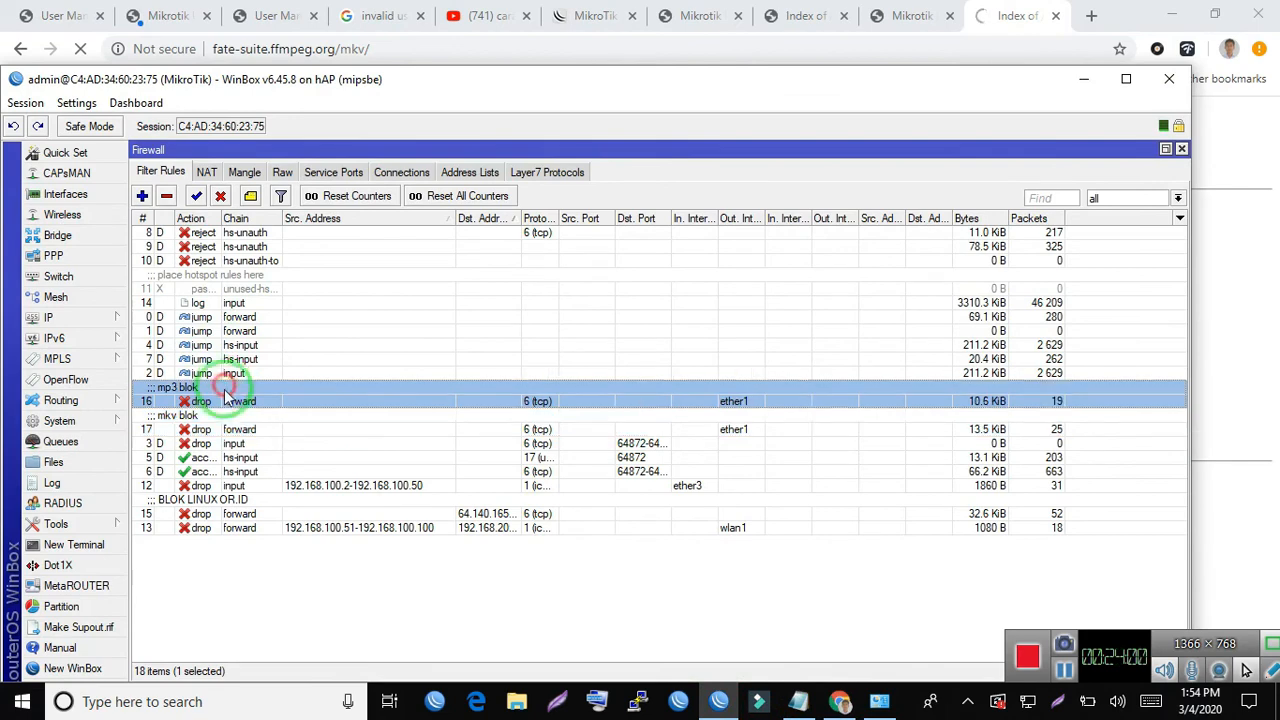
{"action": "left_click", "coordinate": [238, 445]}
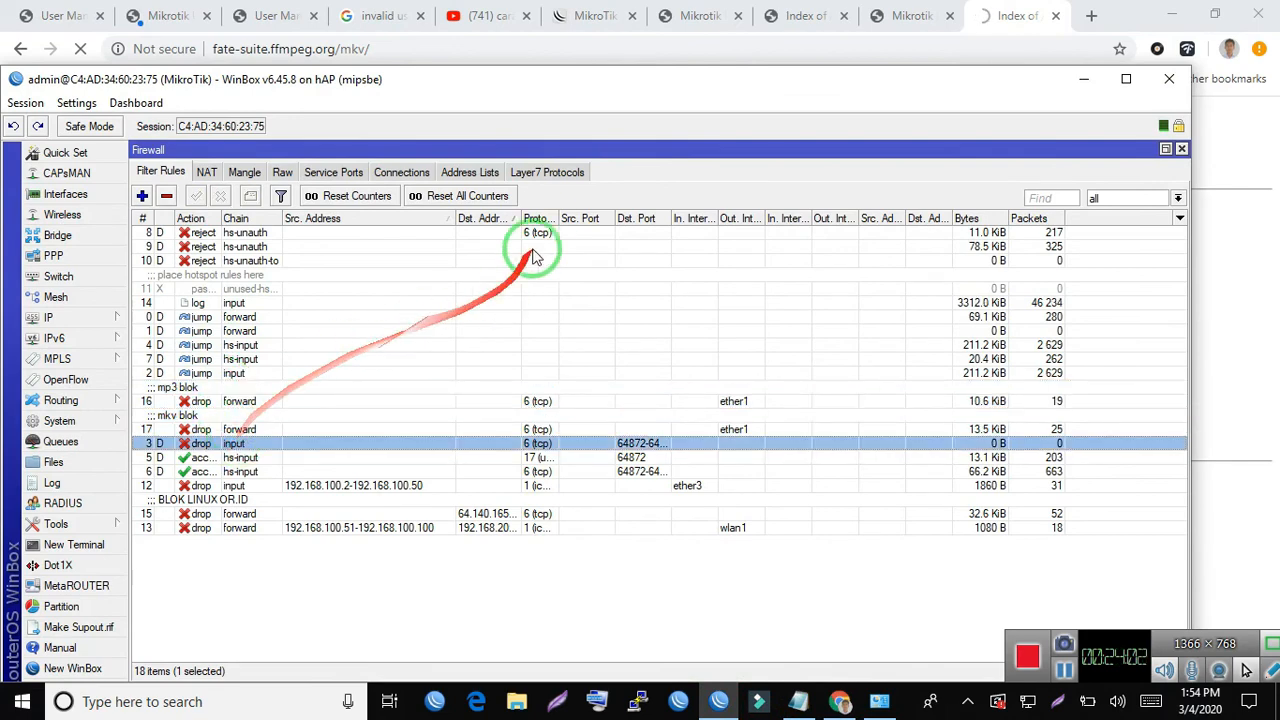
{"action": "left_click_drag", "start_coordinate": [521, 218], "coordinate": [653, 246]}
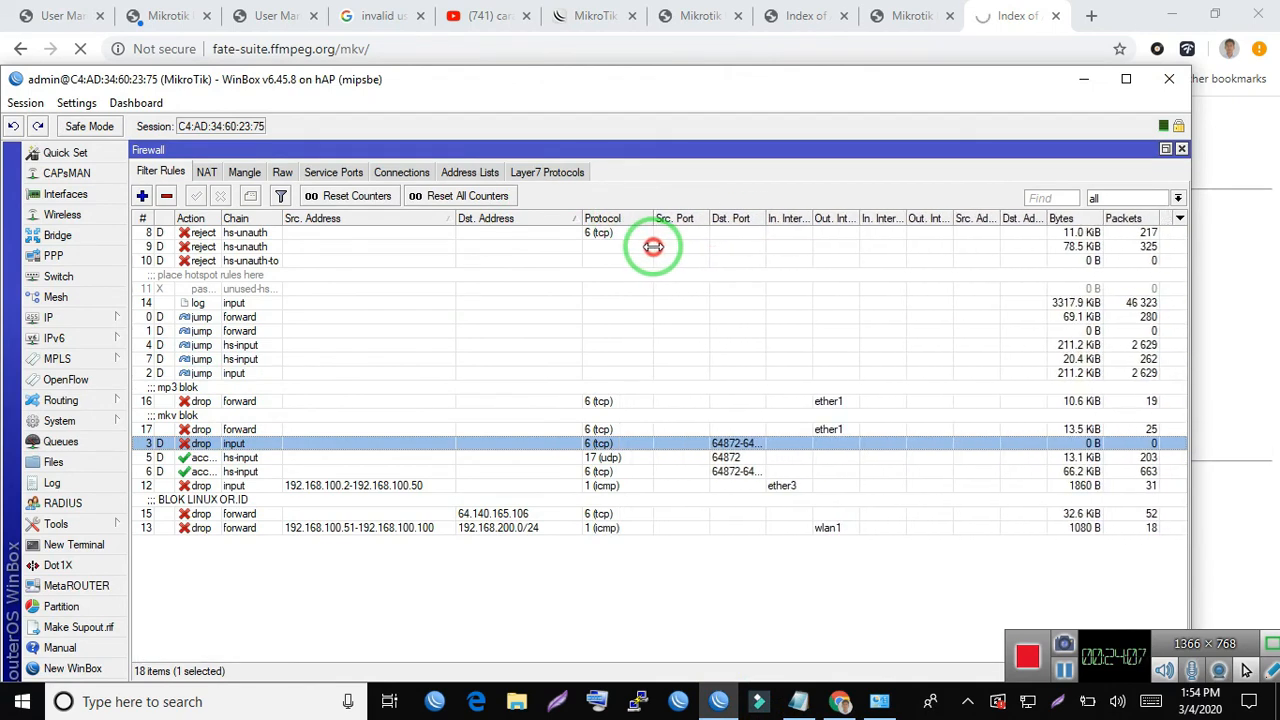
{"action": "left_click", "coordinate": [575, 582]}
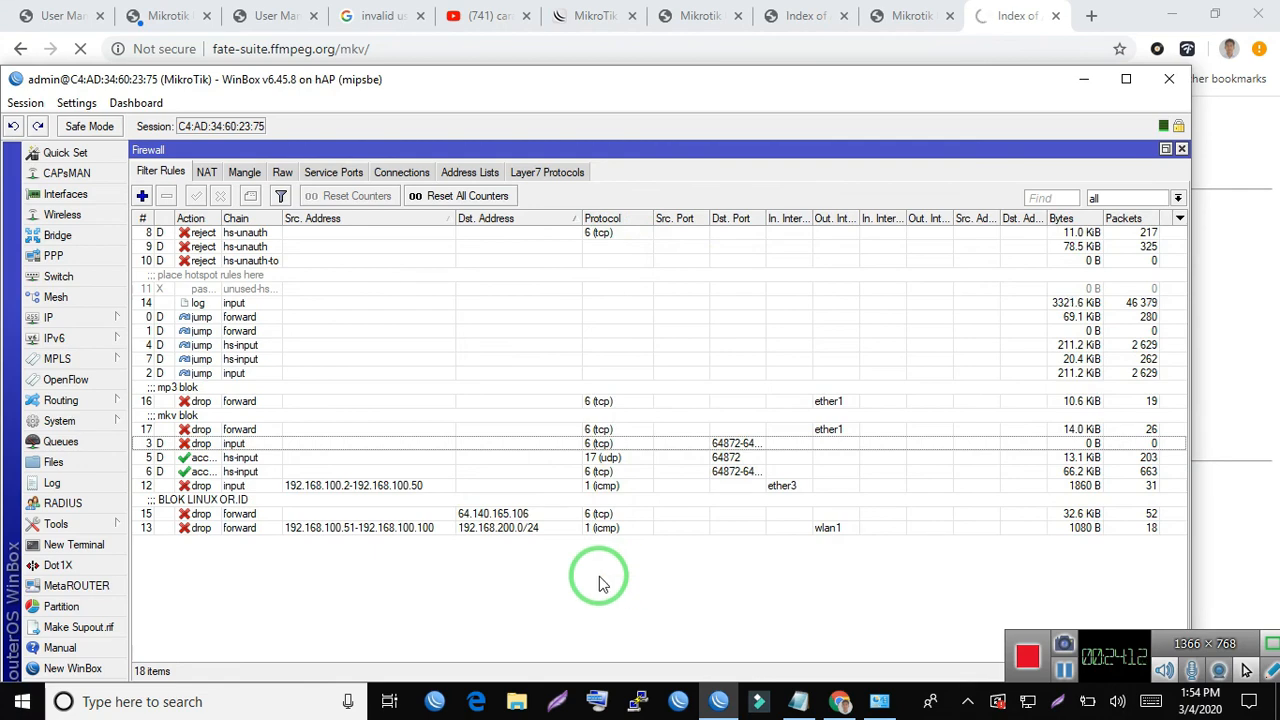
- Close the Firewall window and switch to Chrome to view the User Manager login page at 172.16.80.3/userman
{"action": "key", "text": "Escape"}
{"action": "key", "text": "Escape"}
{"action": "key", "text": "Escape"}
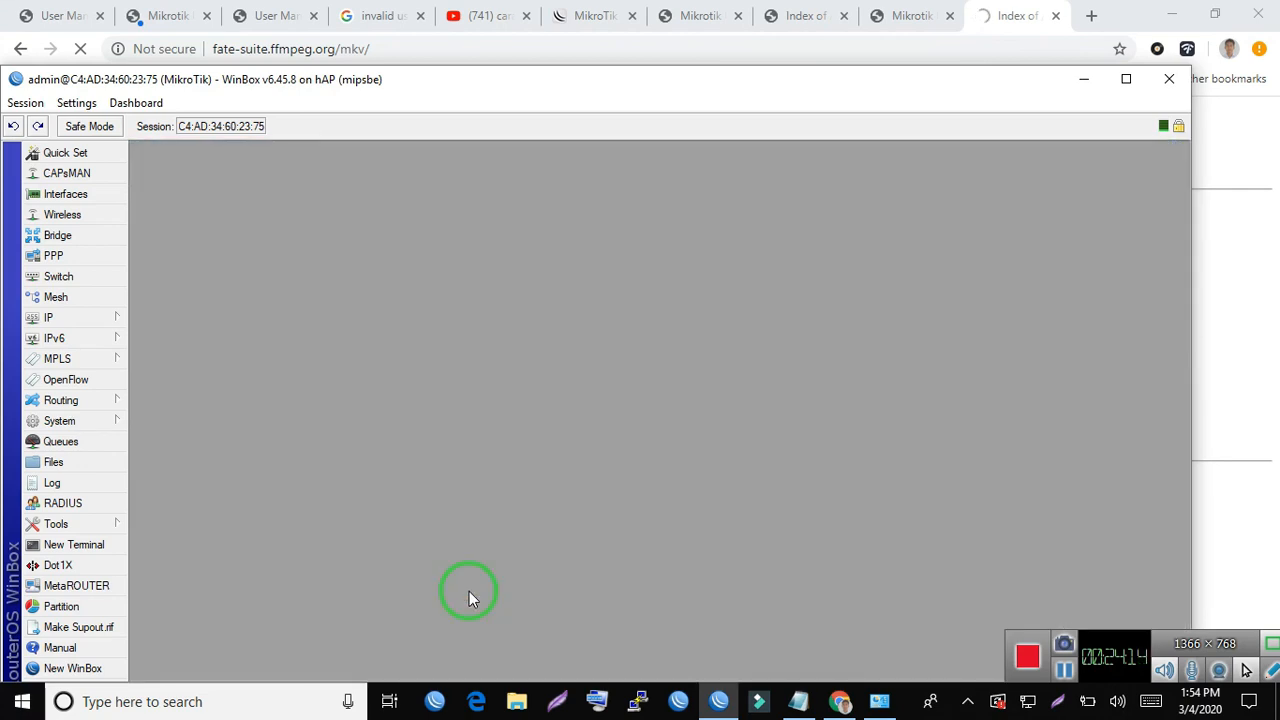
{"action": "left_click", "coordinate": [417, 347]}
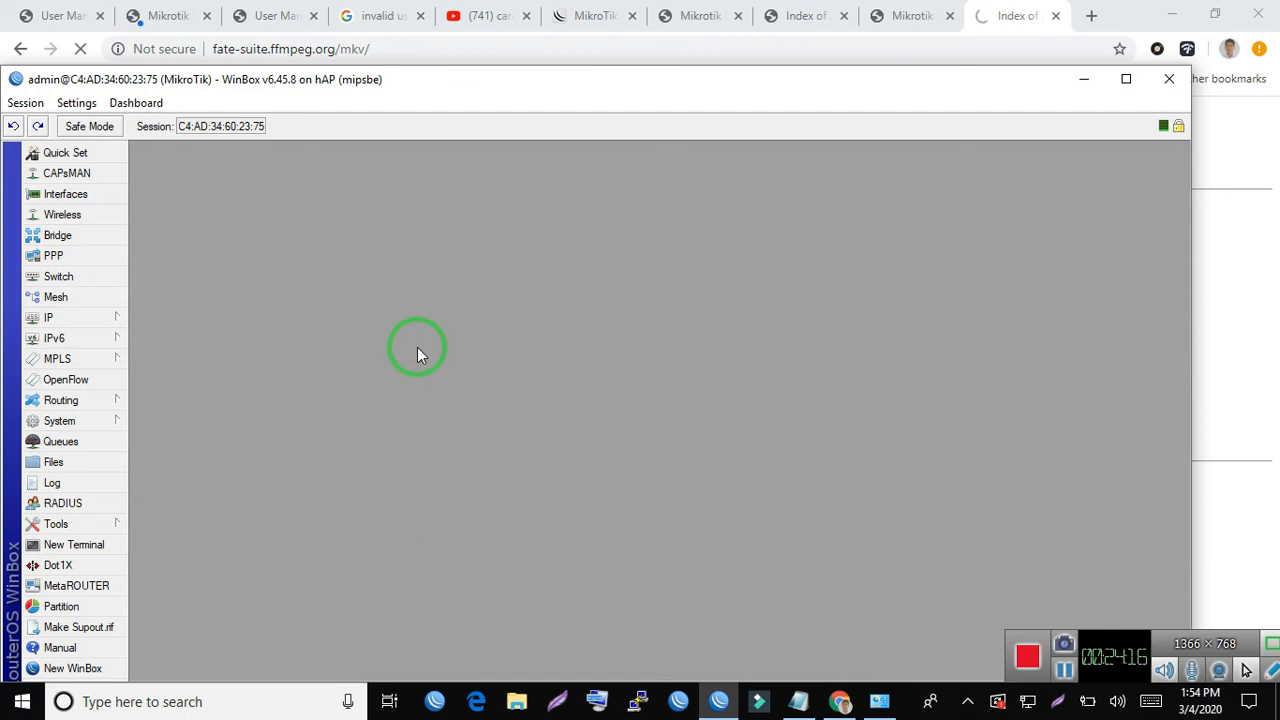
{"action": "left_click", "coordinate": [314, 8]}
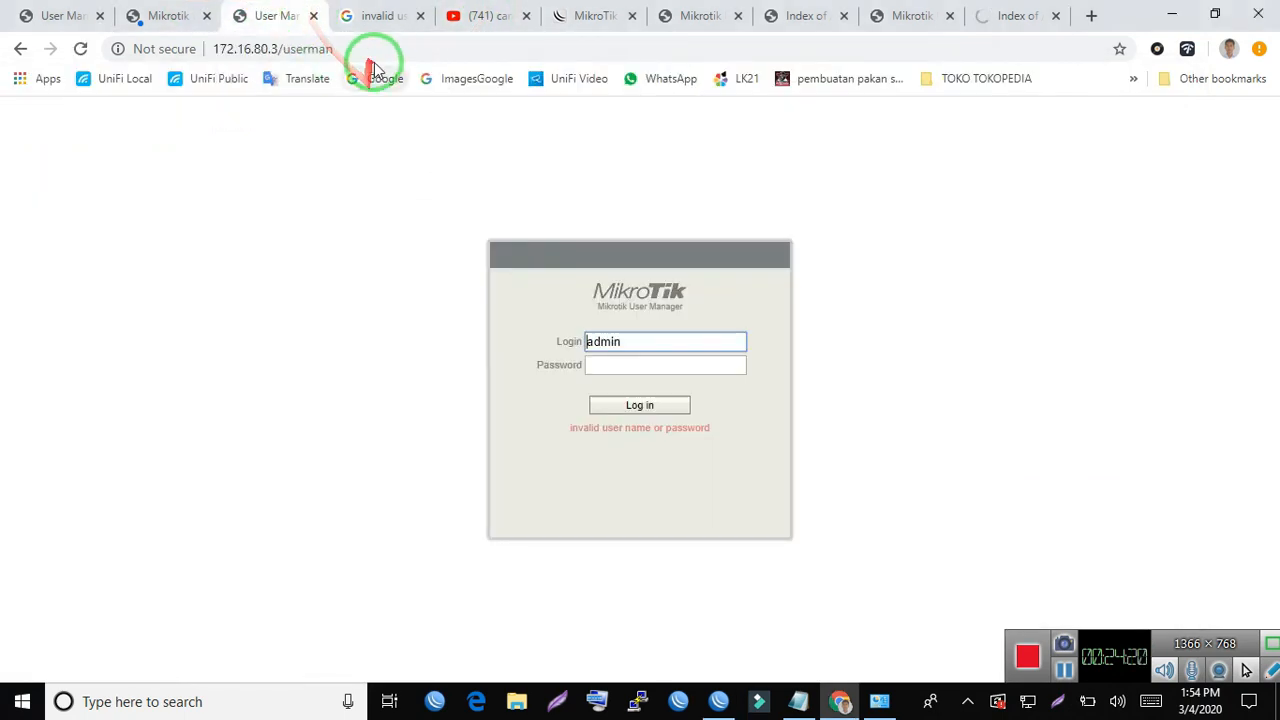
- Return to WinBox, open the system's package list, maximize it and select the user-manager package
{"action": "key", "text": "alt+Tab"}
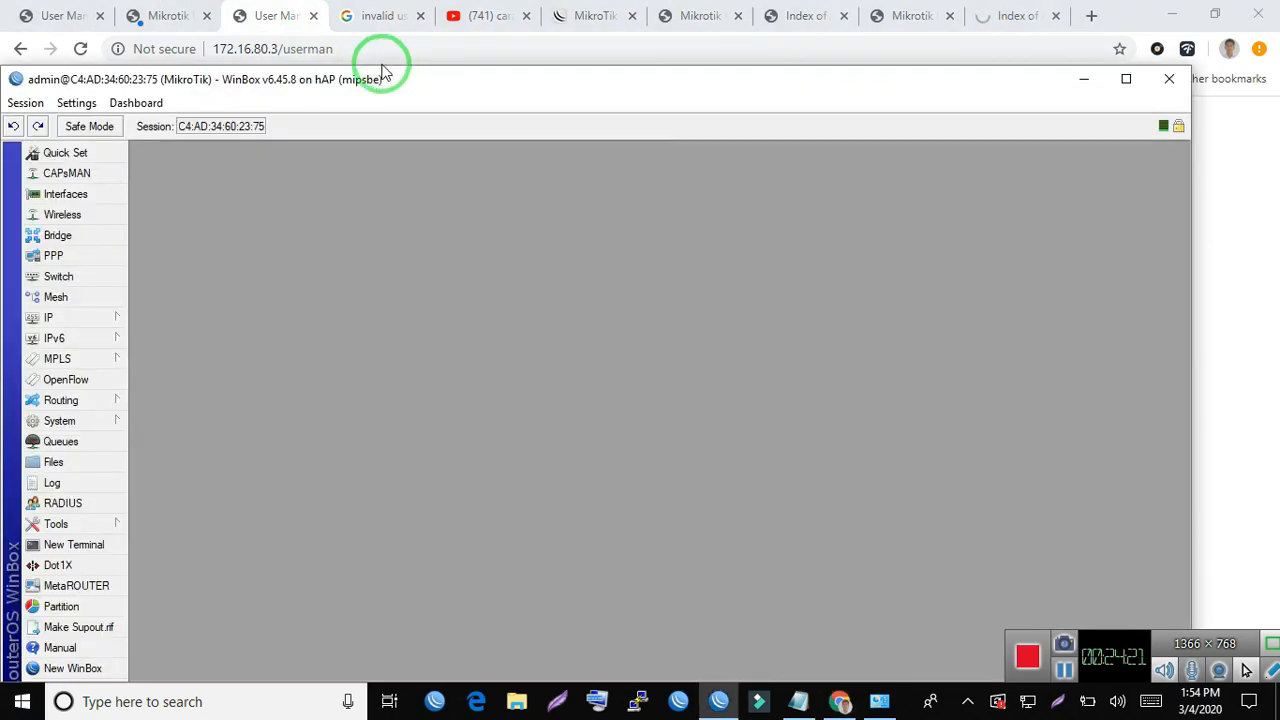
{"action": "left_click", "coordinate": [91, 419]}
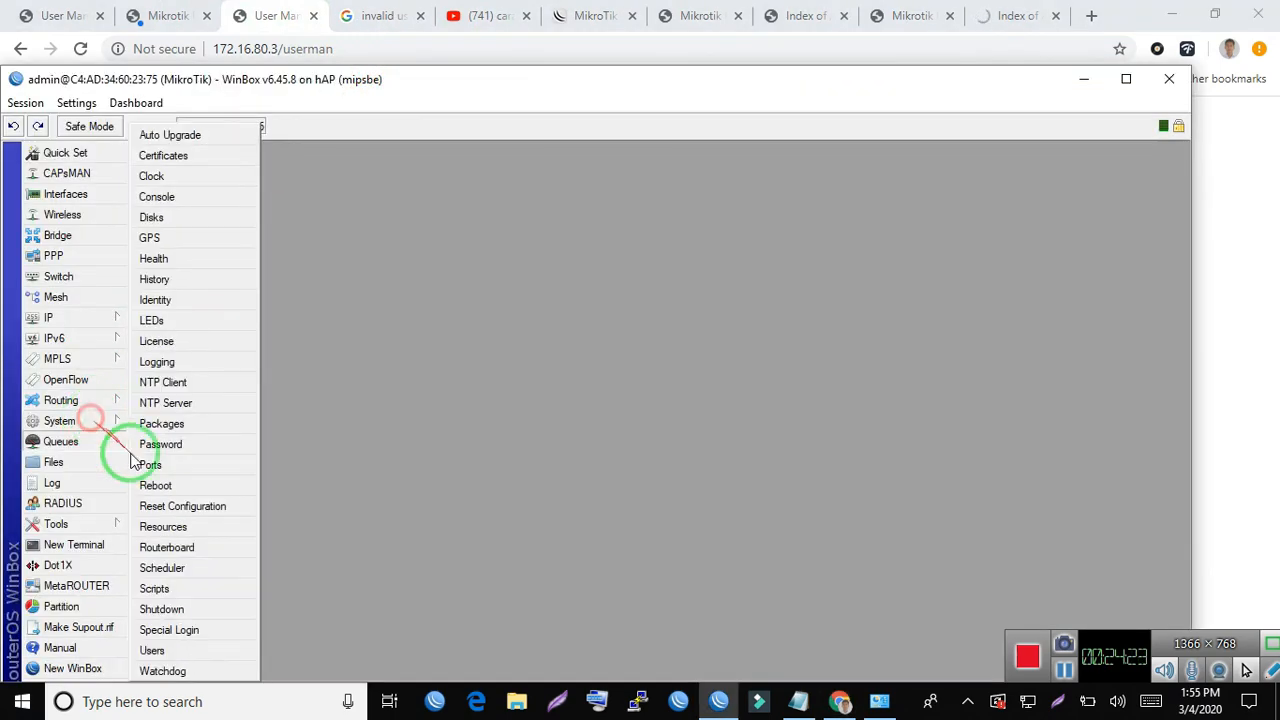
{"action": "left_click", "coordinate": [182, 425]}
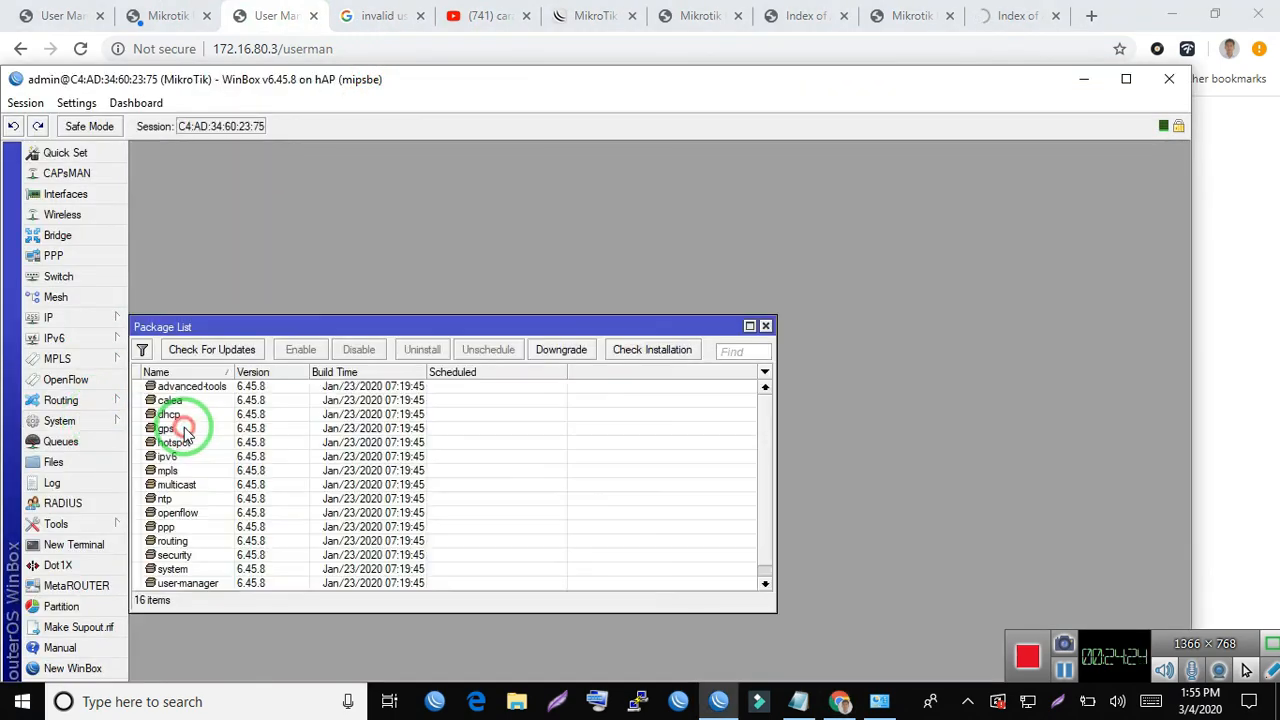
{"action": "double_click", "coordinate": [333, 330]}
{"action": "left_click", "coordinate": [190, 407]}
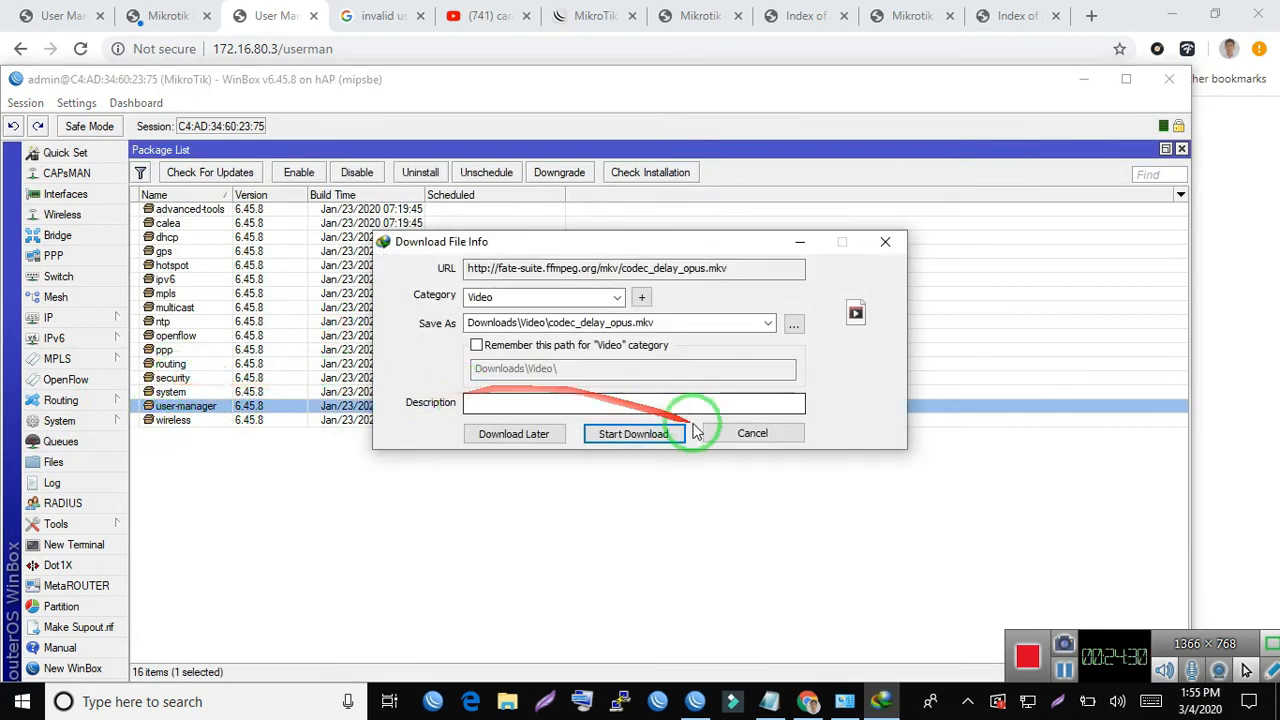
- Cancel the codec_delay_opus.mkv download, decline the browser integration help, and make the WinBox window narrower with no package selected
{"action": "left_click", "coordinate": [726, 436]}
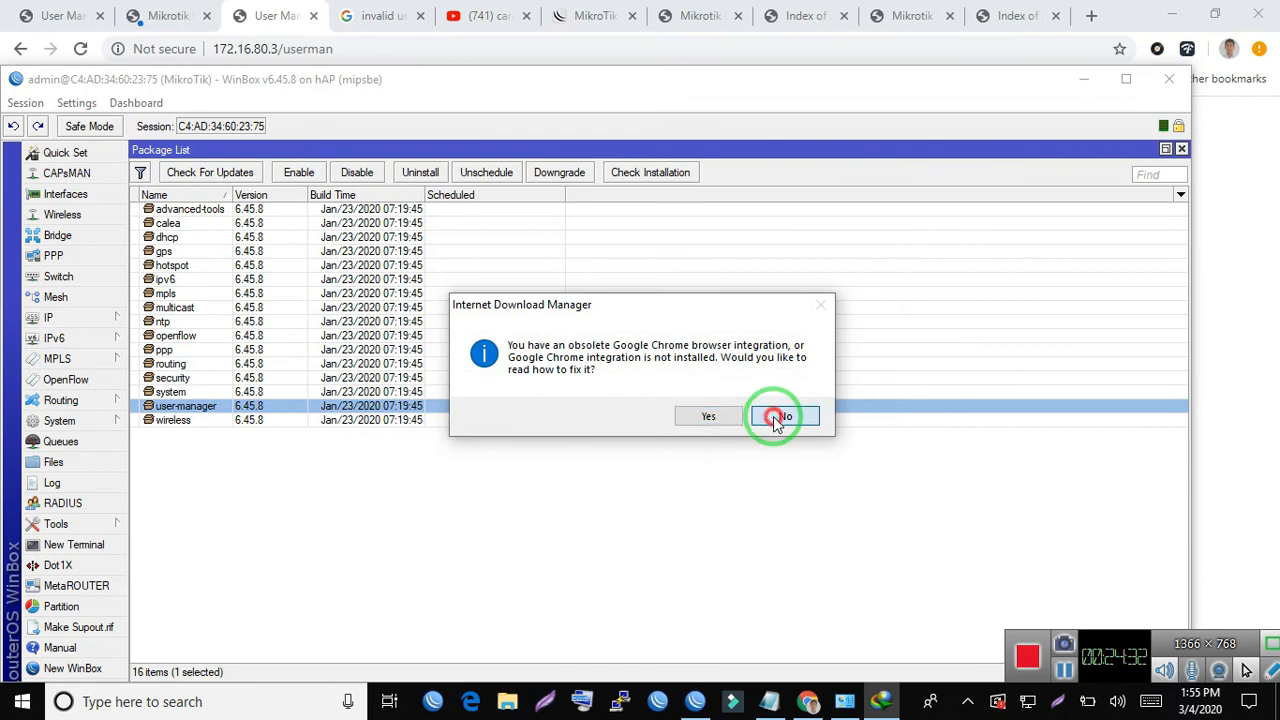
{"action": "left_click", "coordinate": [779, 418]}
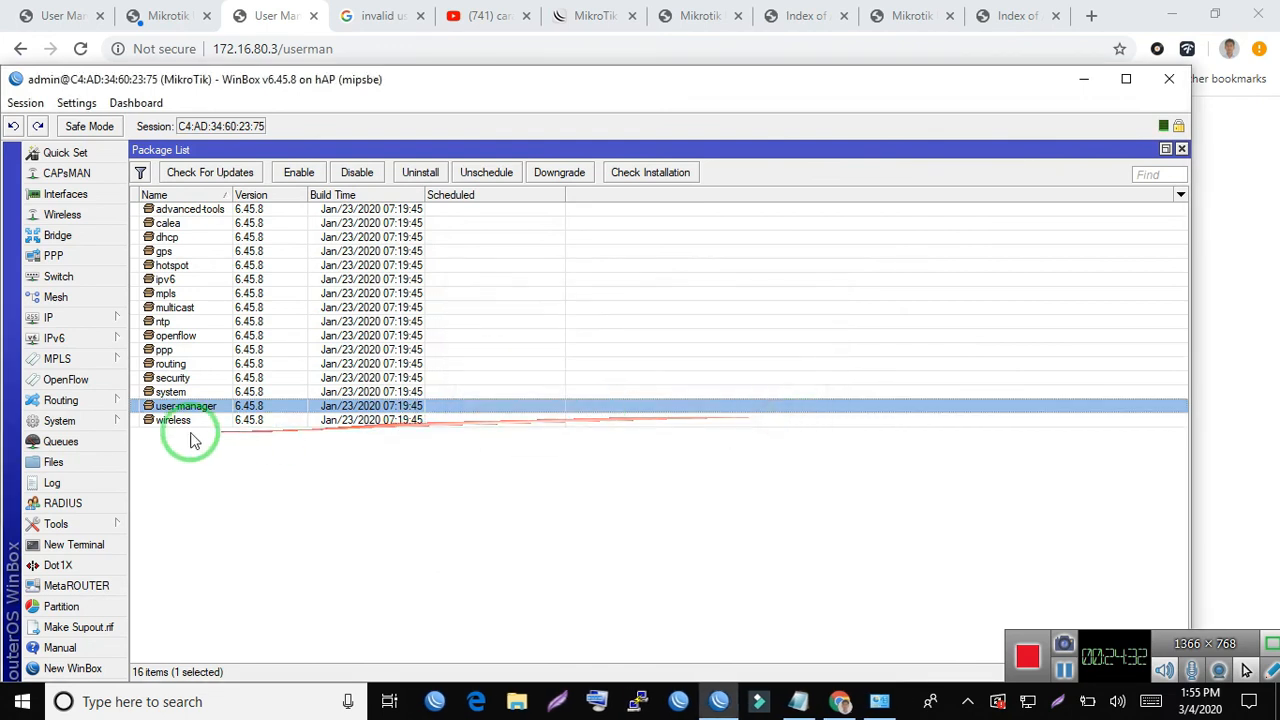
{"action": "left_click", "coordinate": [248, 365]}
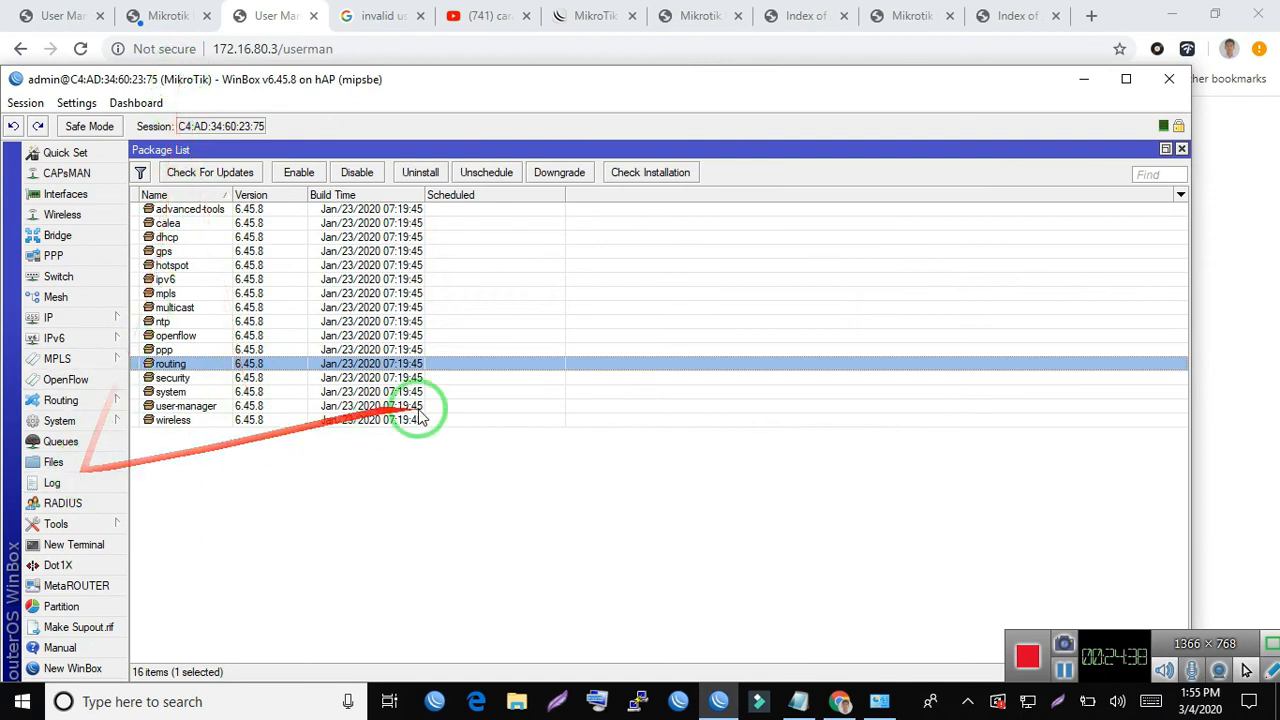
{"action": "left_click", "coordinate": [616, 482]}
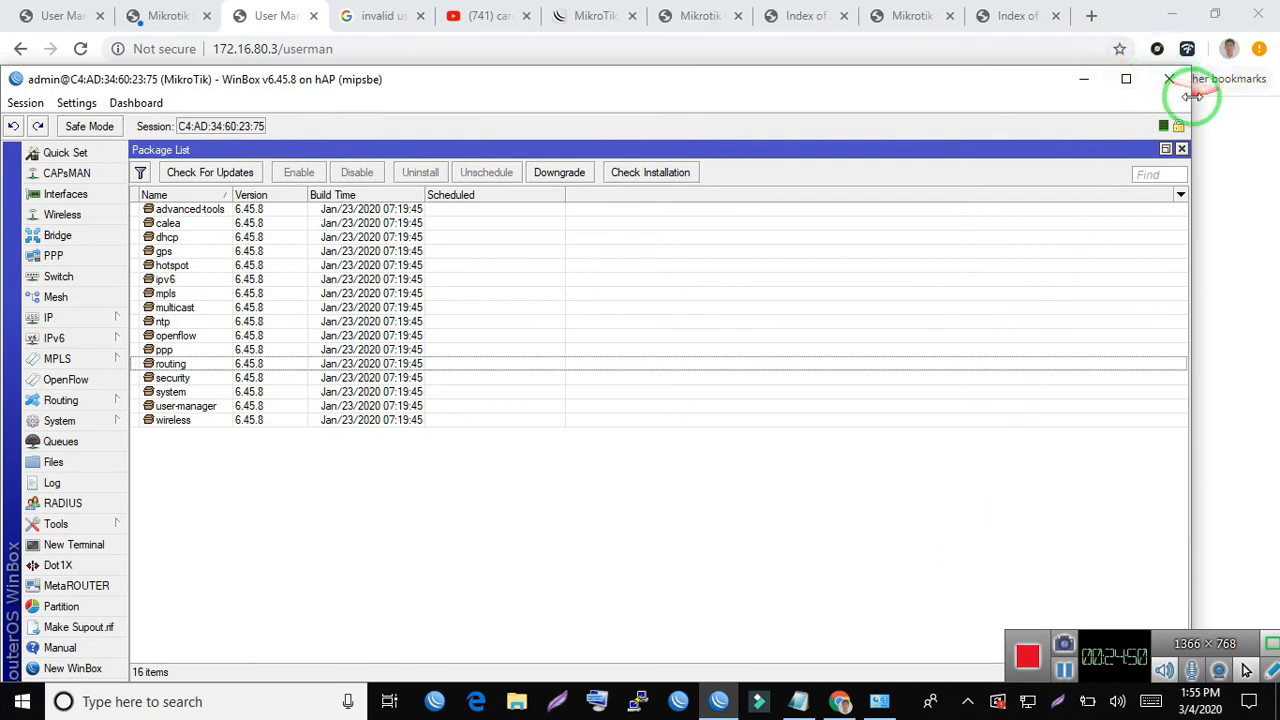
{"action": "left_click_drag", "start_coordinate": [1190, 96], "coordinate": [830, 122]}
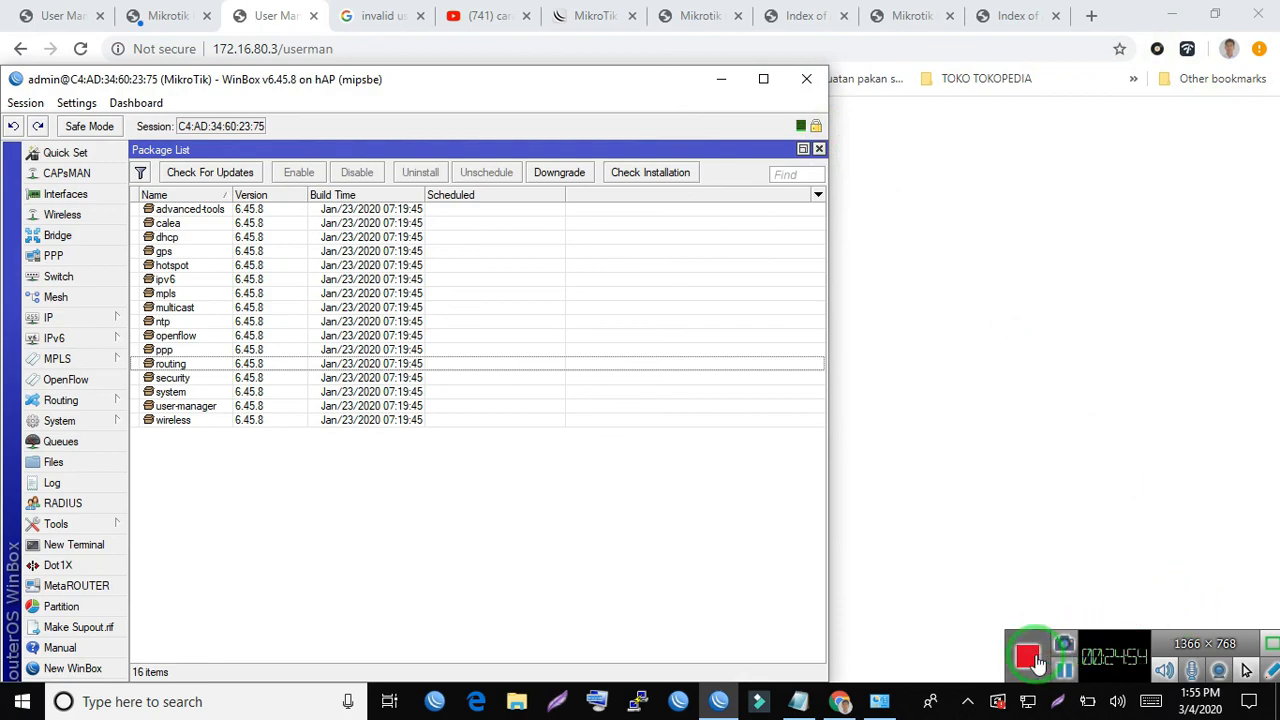